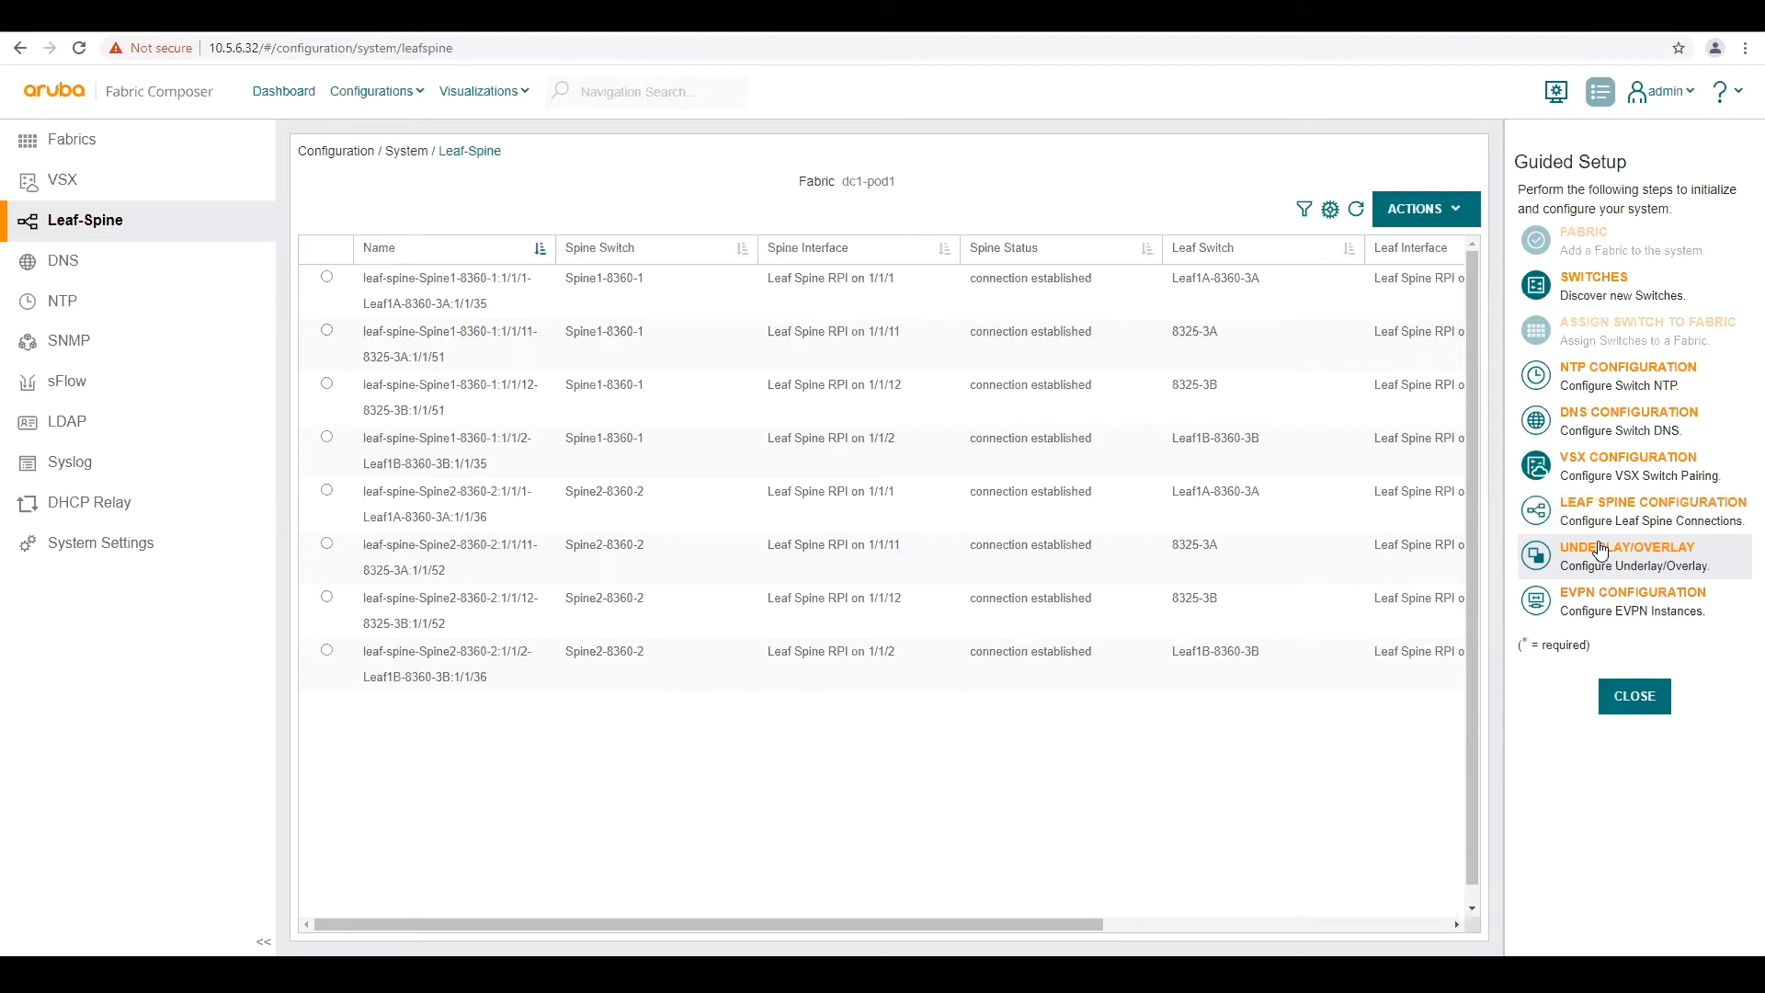
Step: Start a new underlay for the default VRF, name it "underlay" and keep OSPF as its type
{"action": "left_click", "coordinate": [1600, 557]}
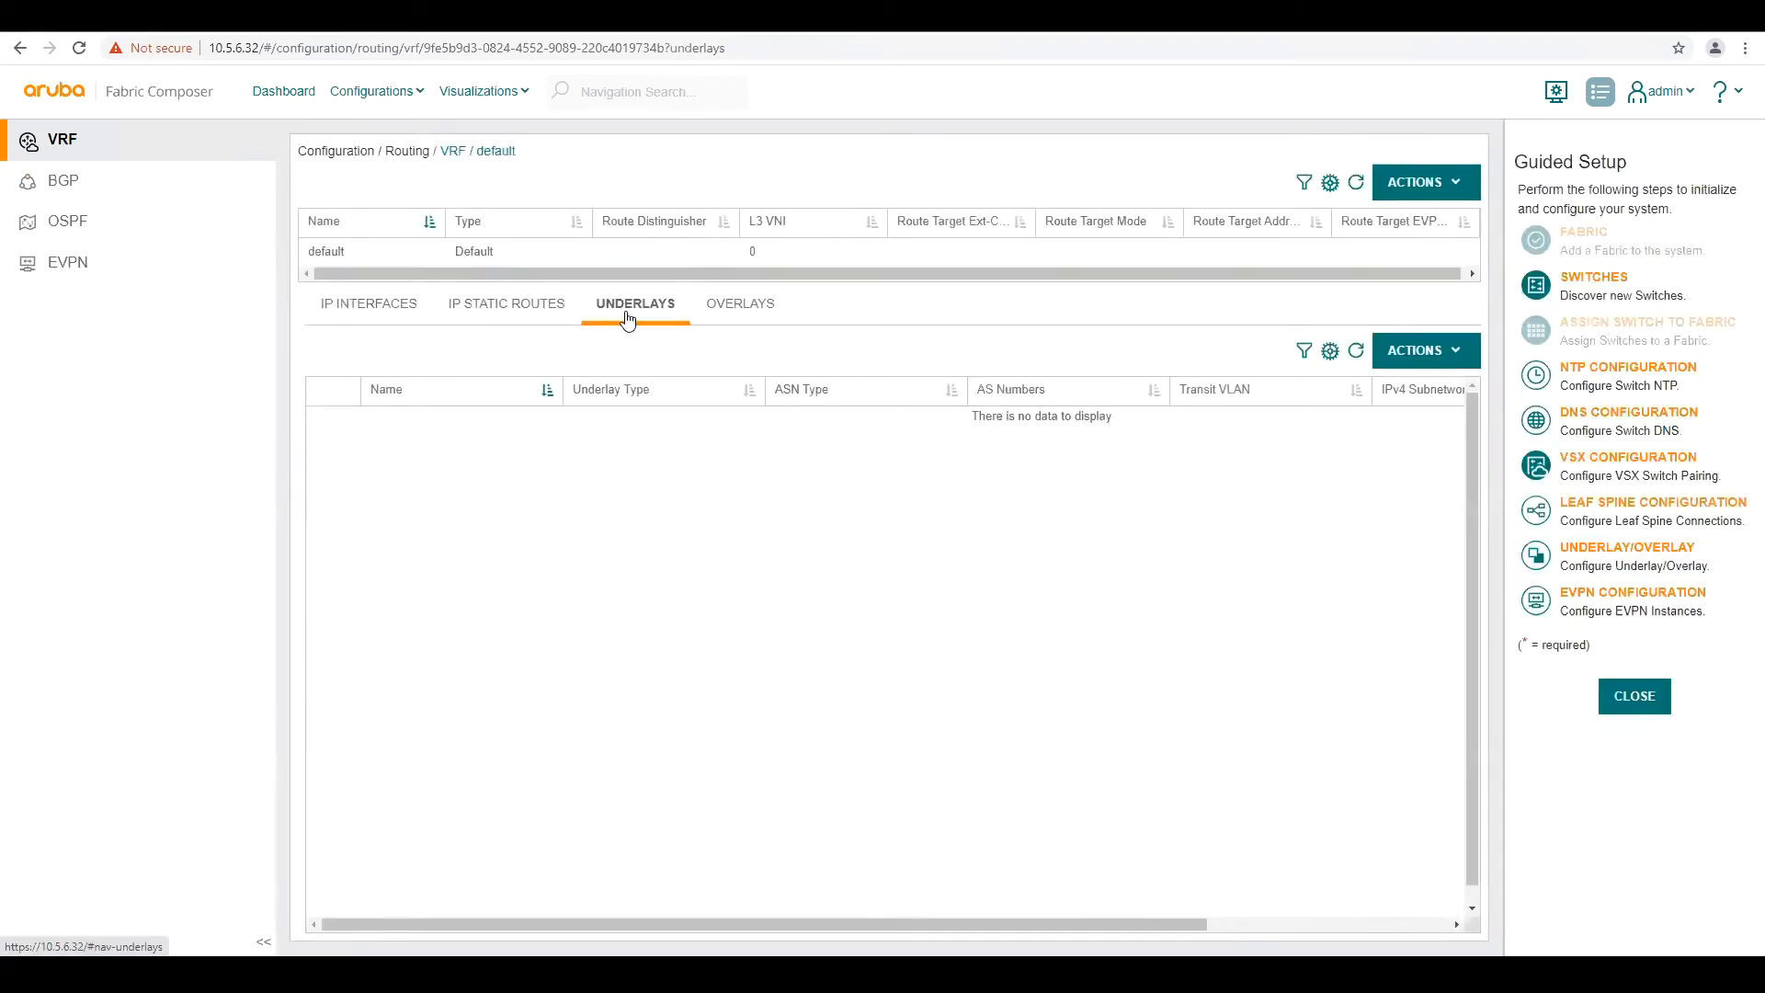
{"action": "left_click", "coordinate": [1445, 353]}
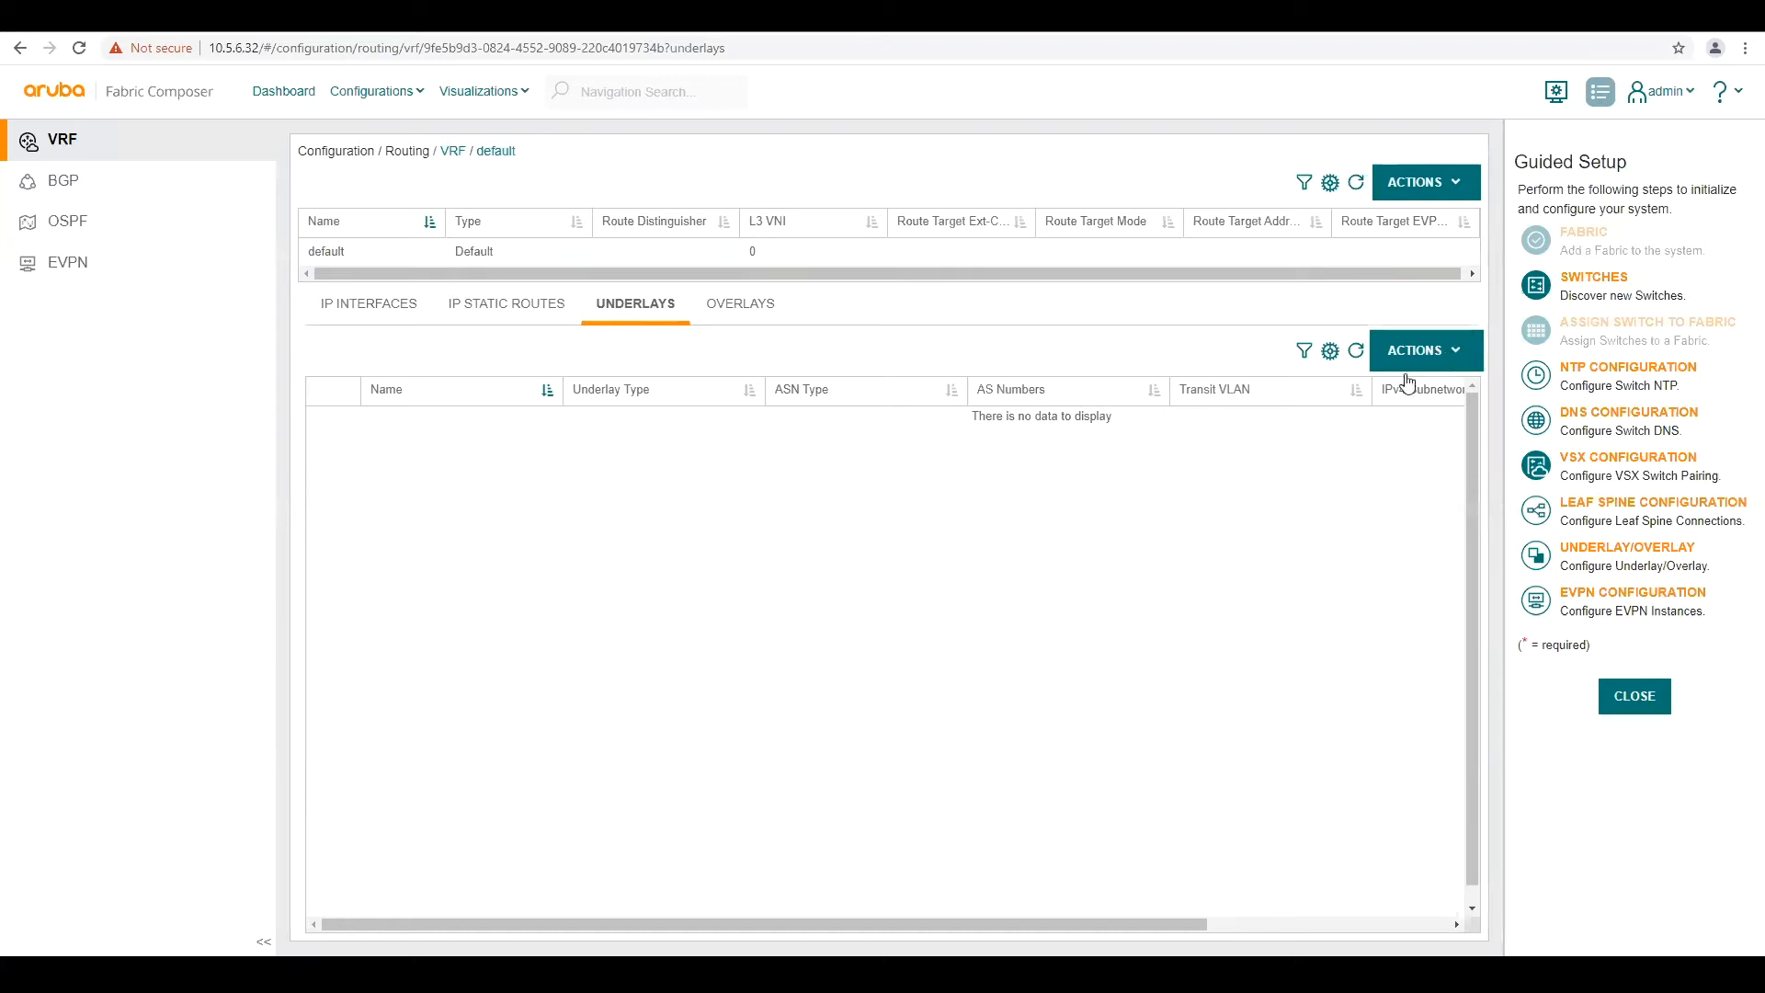
{"action": "left_click", "coordinate": [1366, 393]}
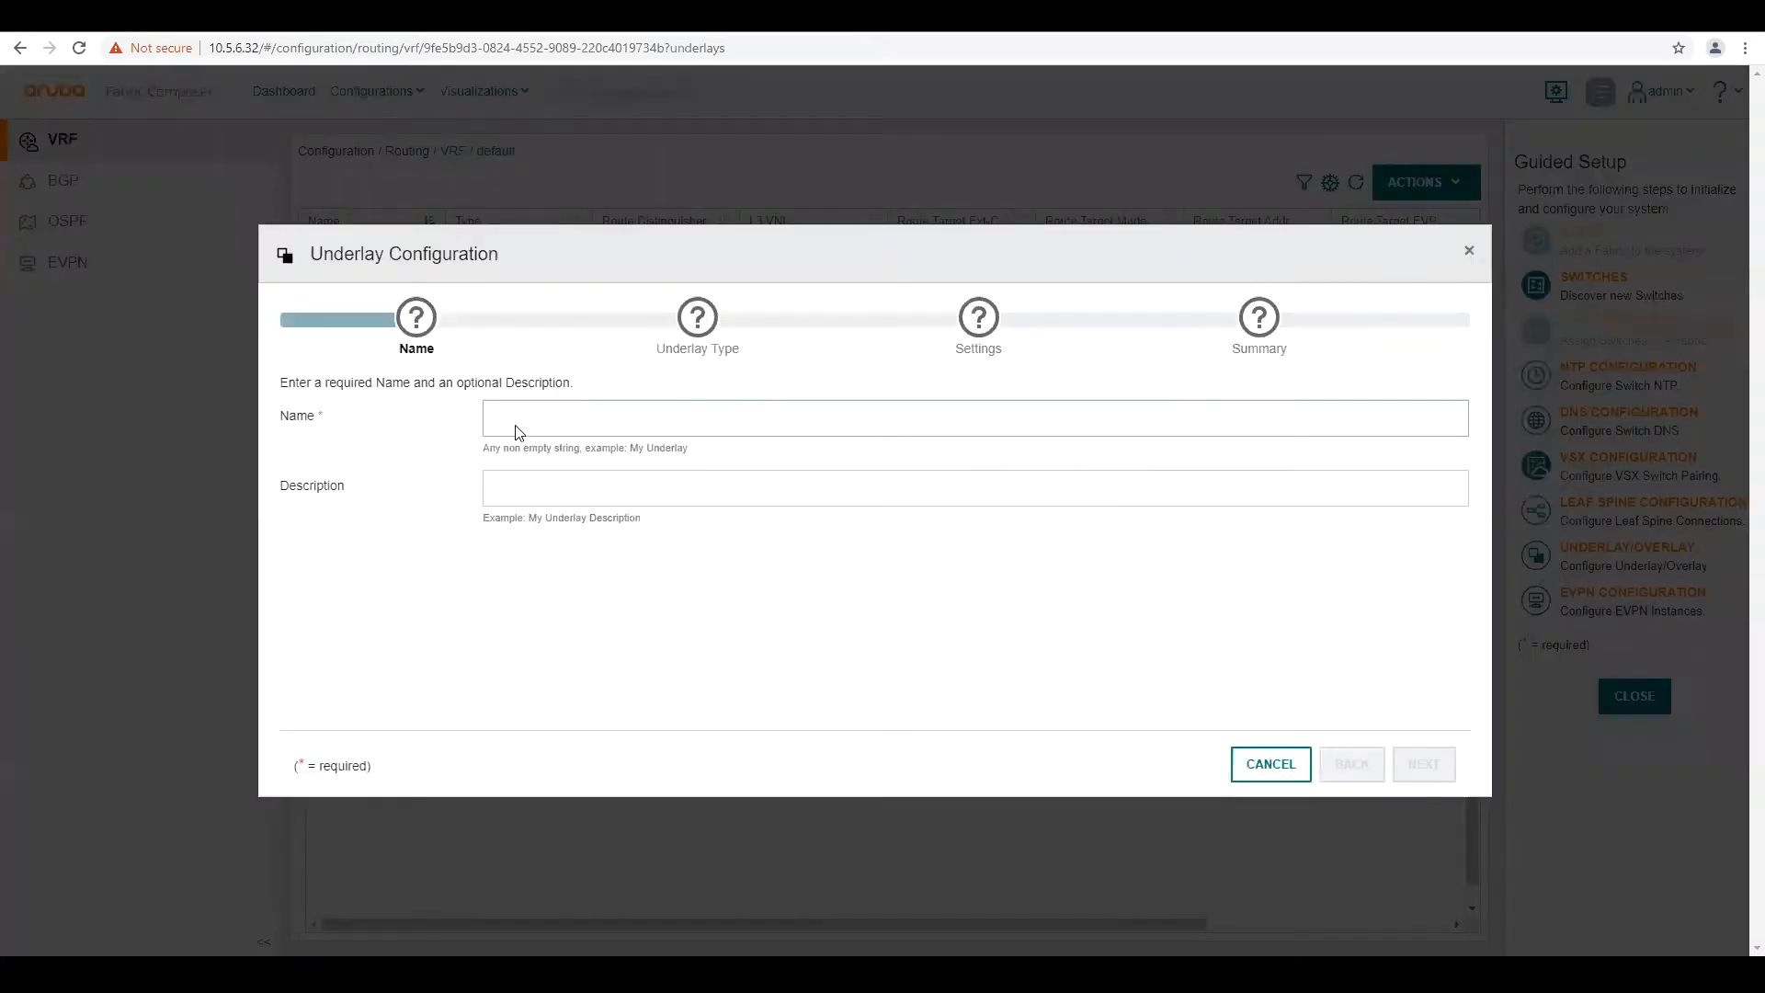
{"action": "type", "text": "underlay"}
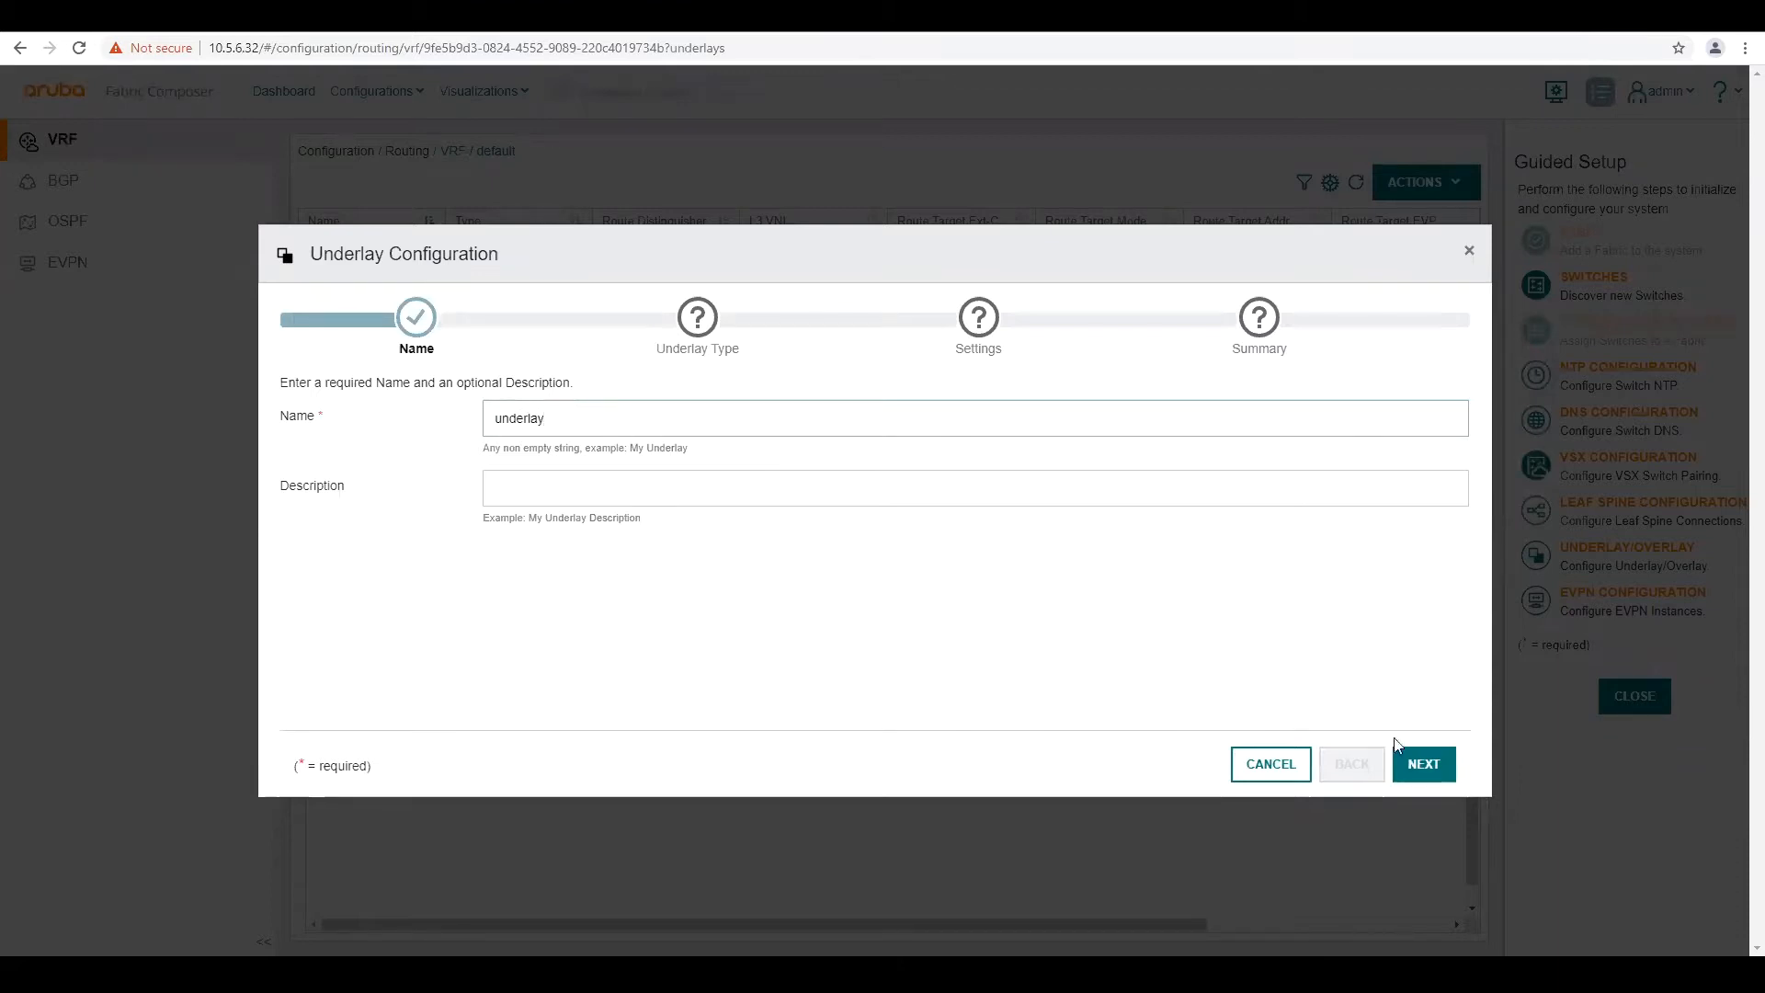
{"action": "left_click", "coordinate": [1422, 764]}
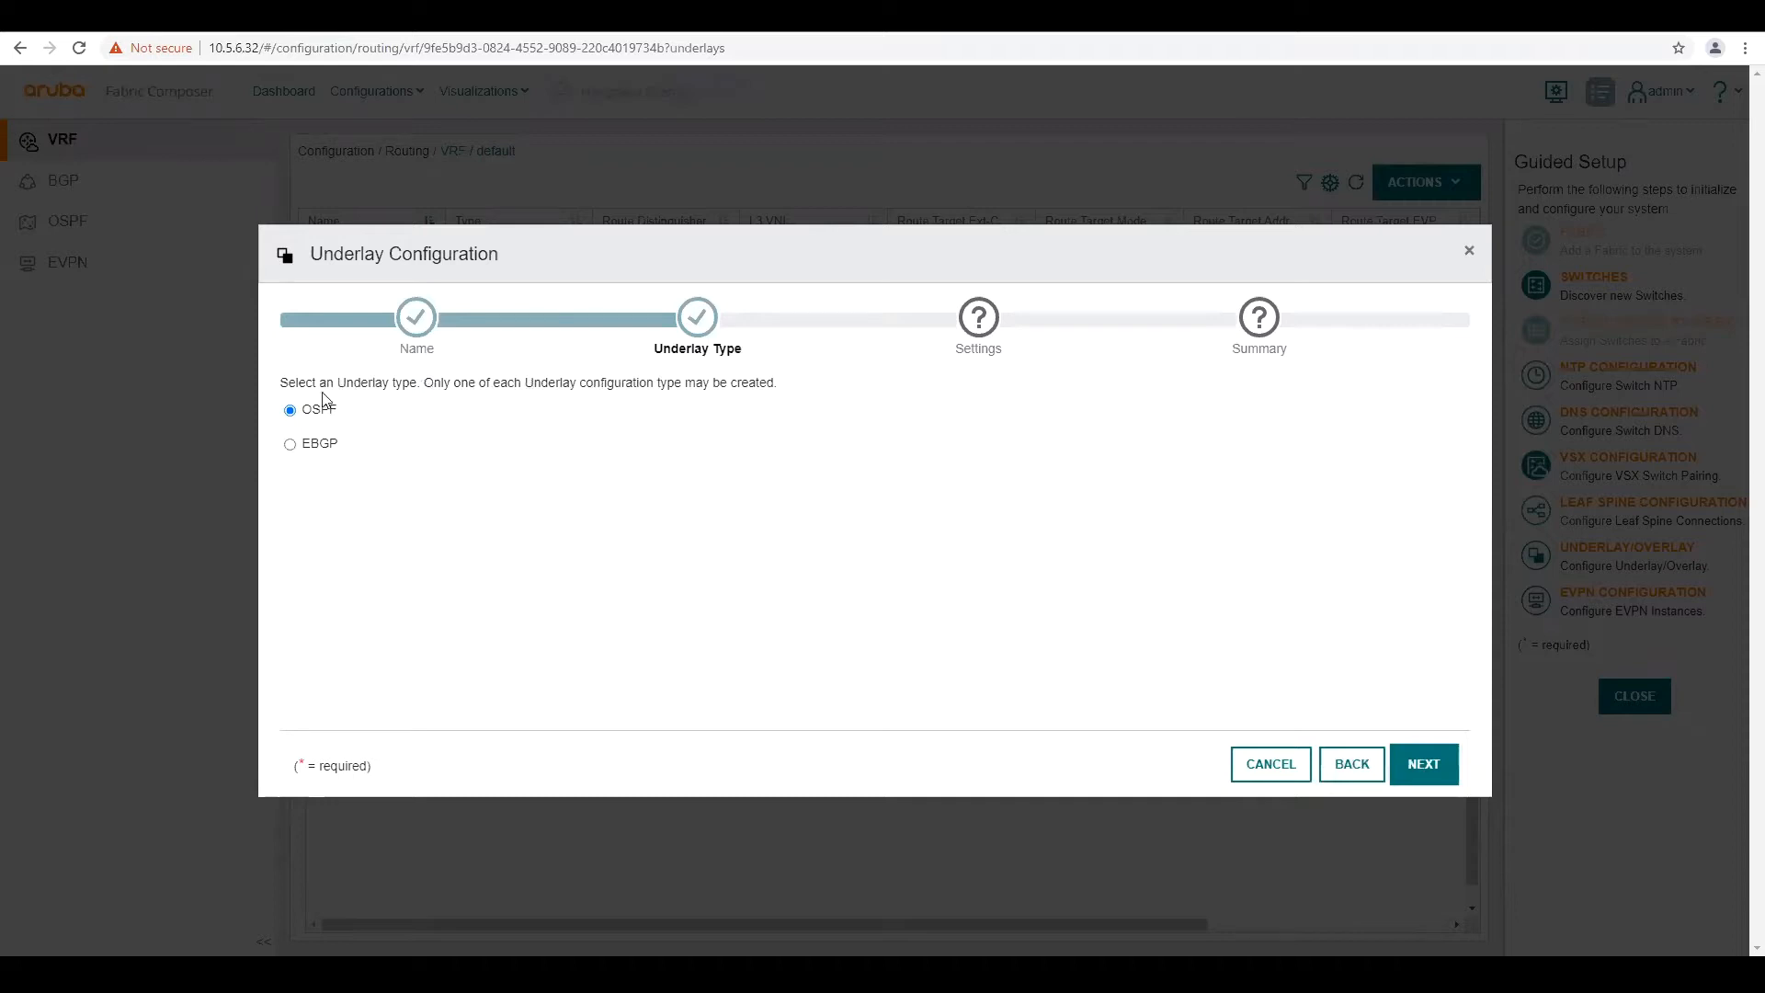
{"action": "left_click", "coordinate": [1420, 770]}
Step: Set the underlay's transit VLAN to 1000, keep the default intervals and authentication, and apply the configuration
{"action": "left_click", "coordinate": [504, 417]}
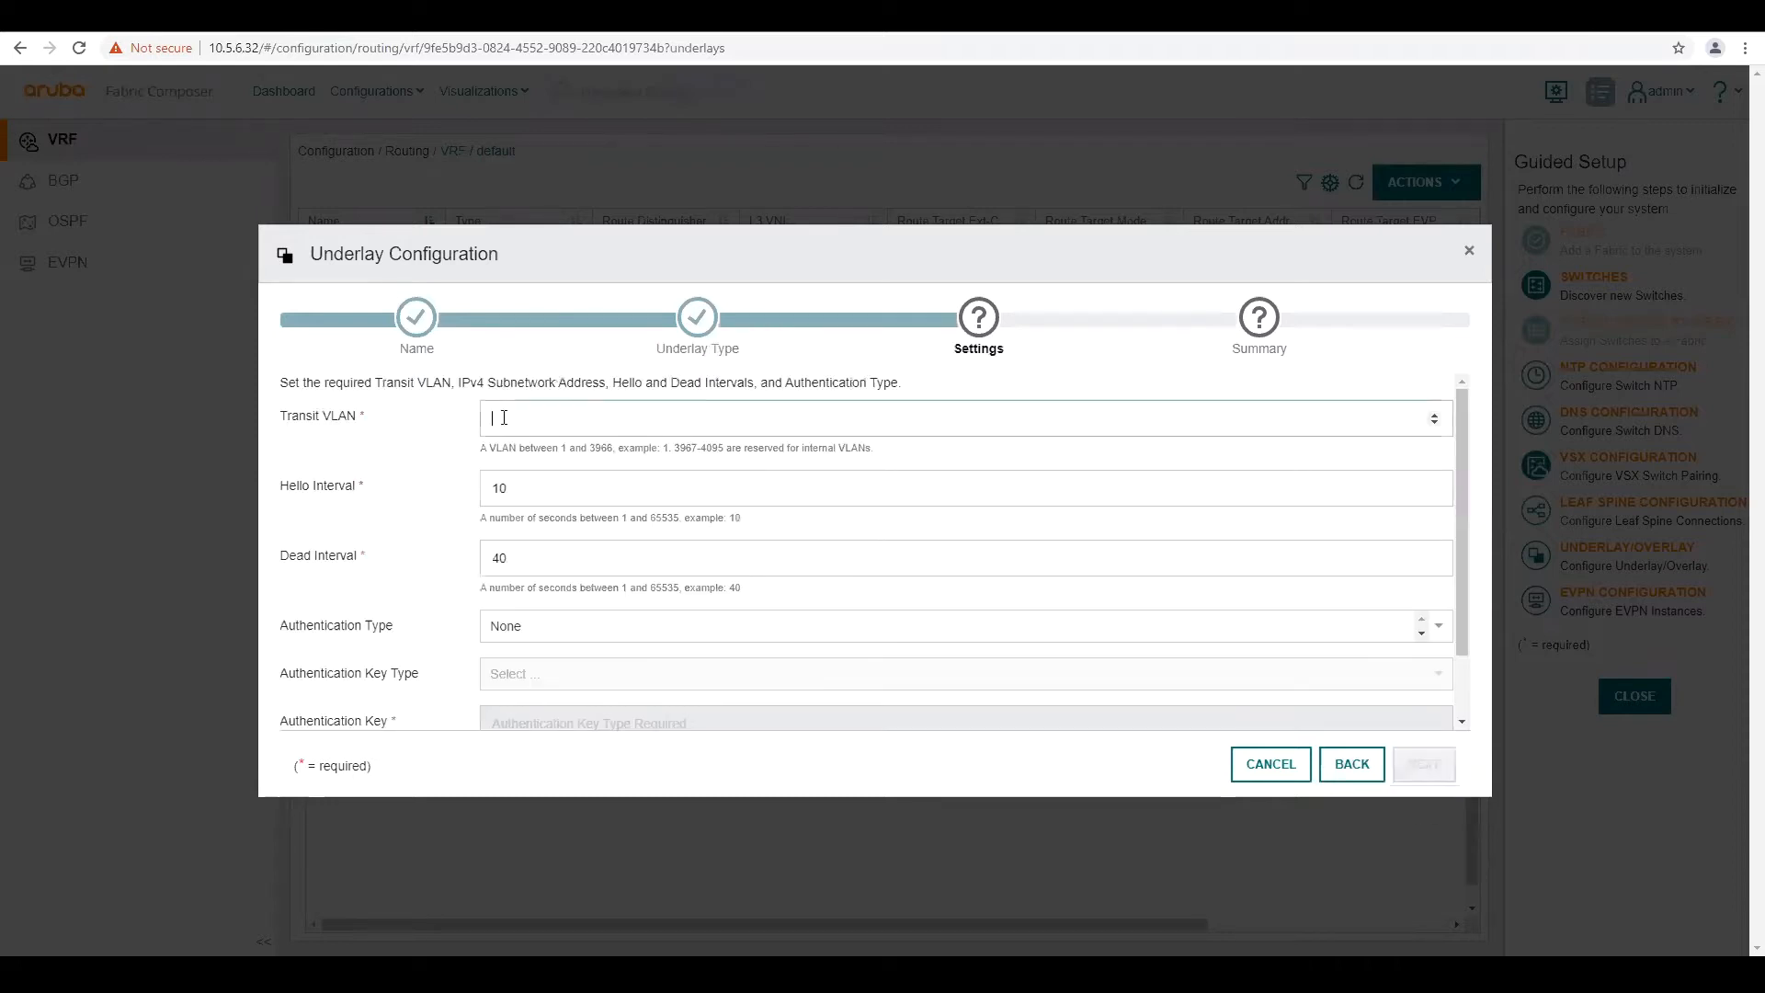
{"action": "type", "text": "1000"}
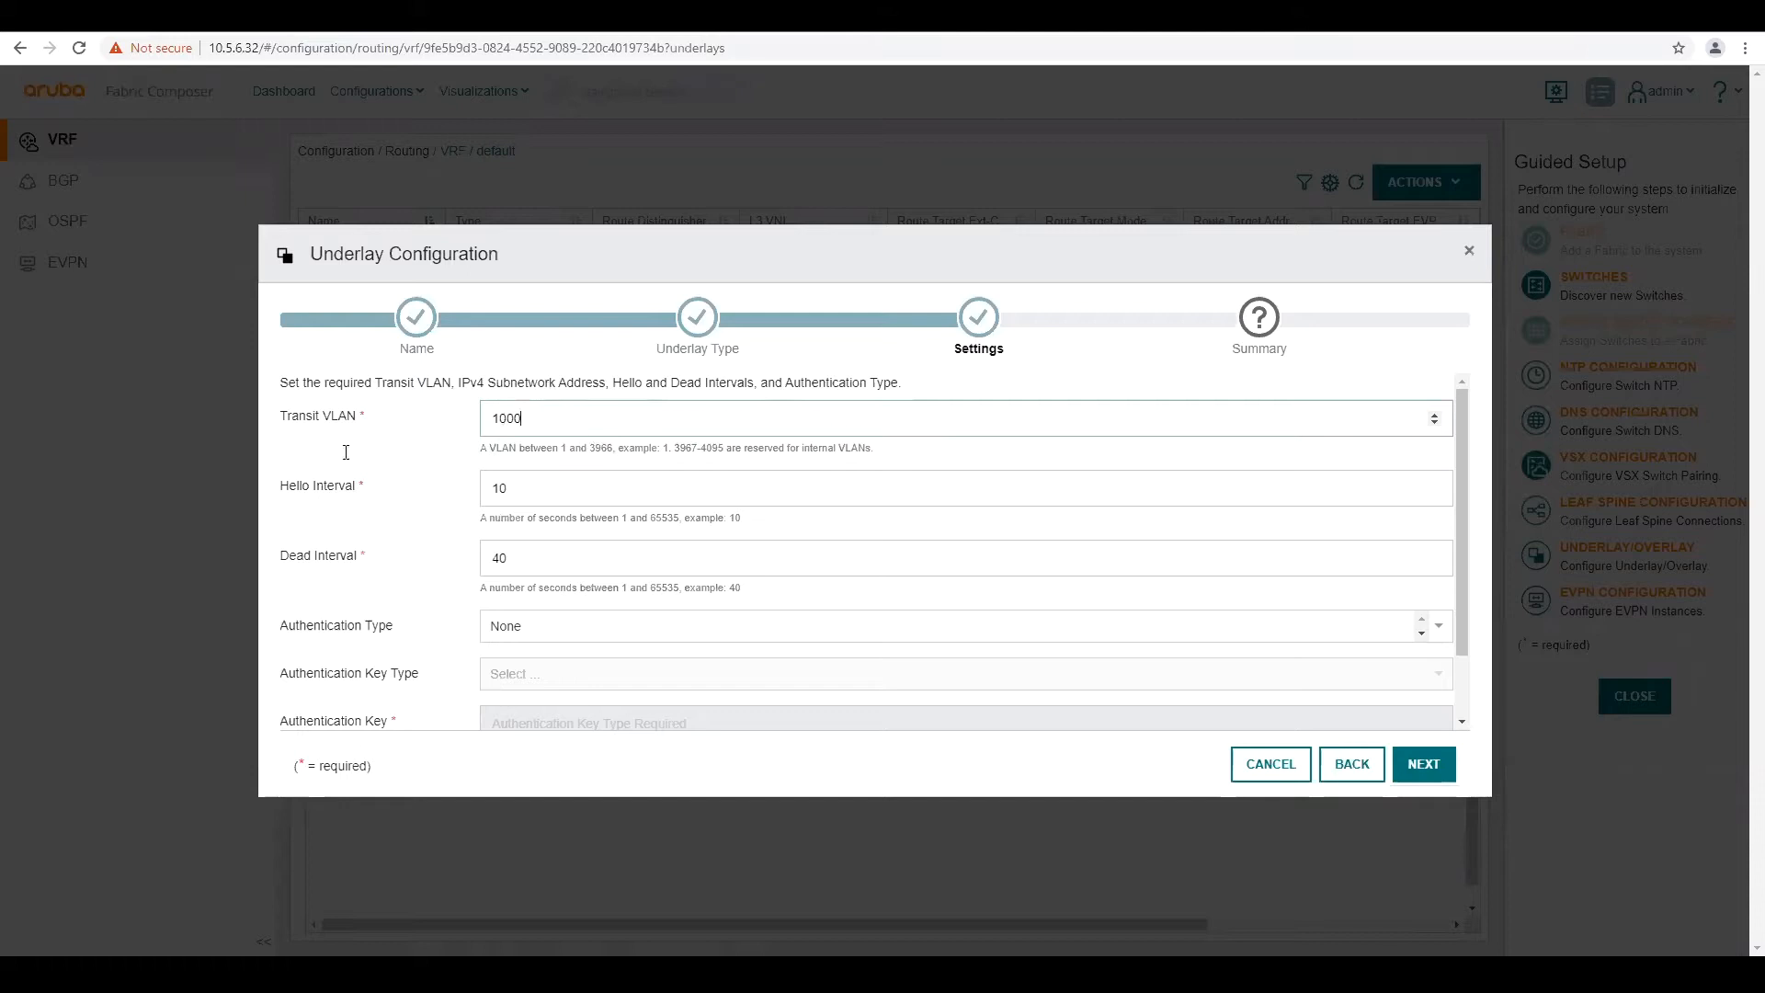
{"action": "left_click", "coordinate": [1421, 767]}
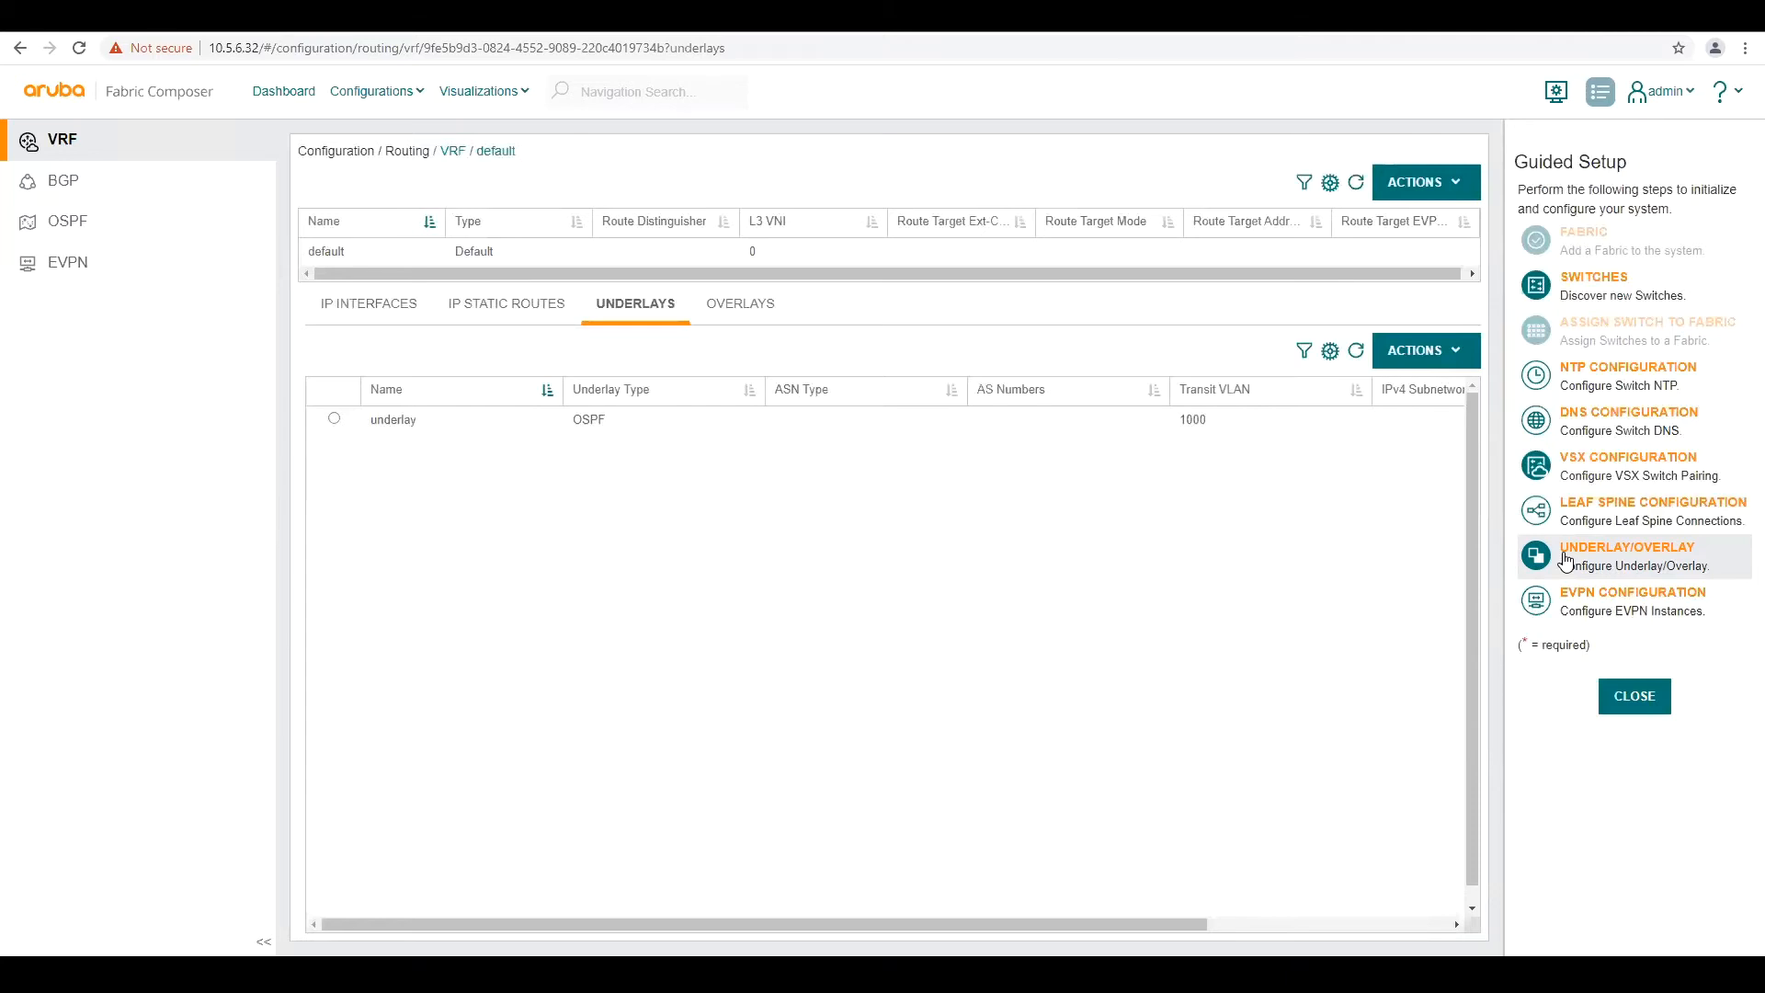
Step: Start a new overlay for the default VRF using Dual-ASN, with spine ASN 64512 and leaf ASN 65001
{"action": "left_click", "coordinate": [755, 304]}
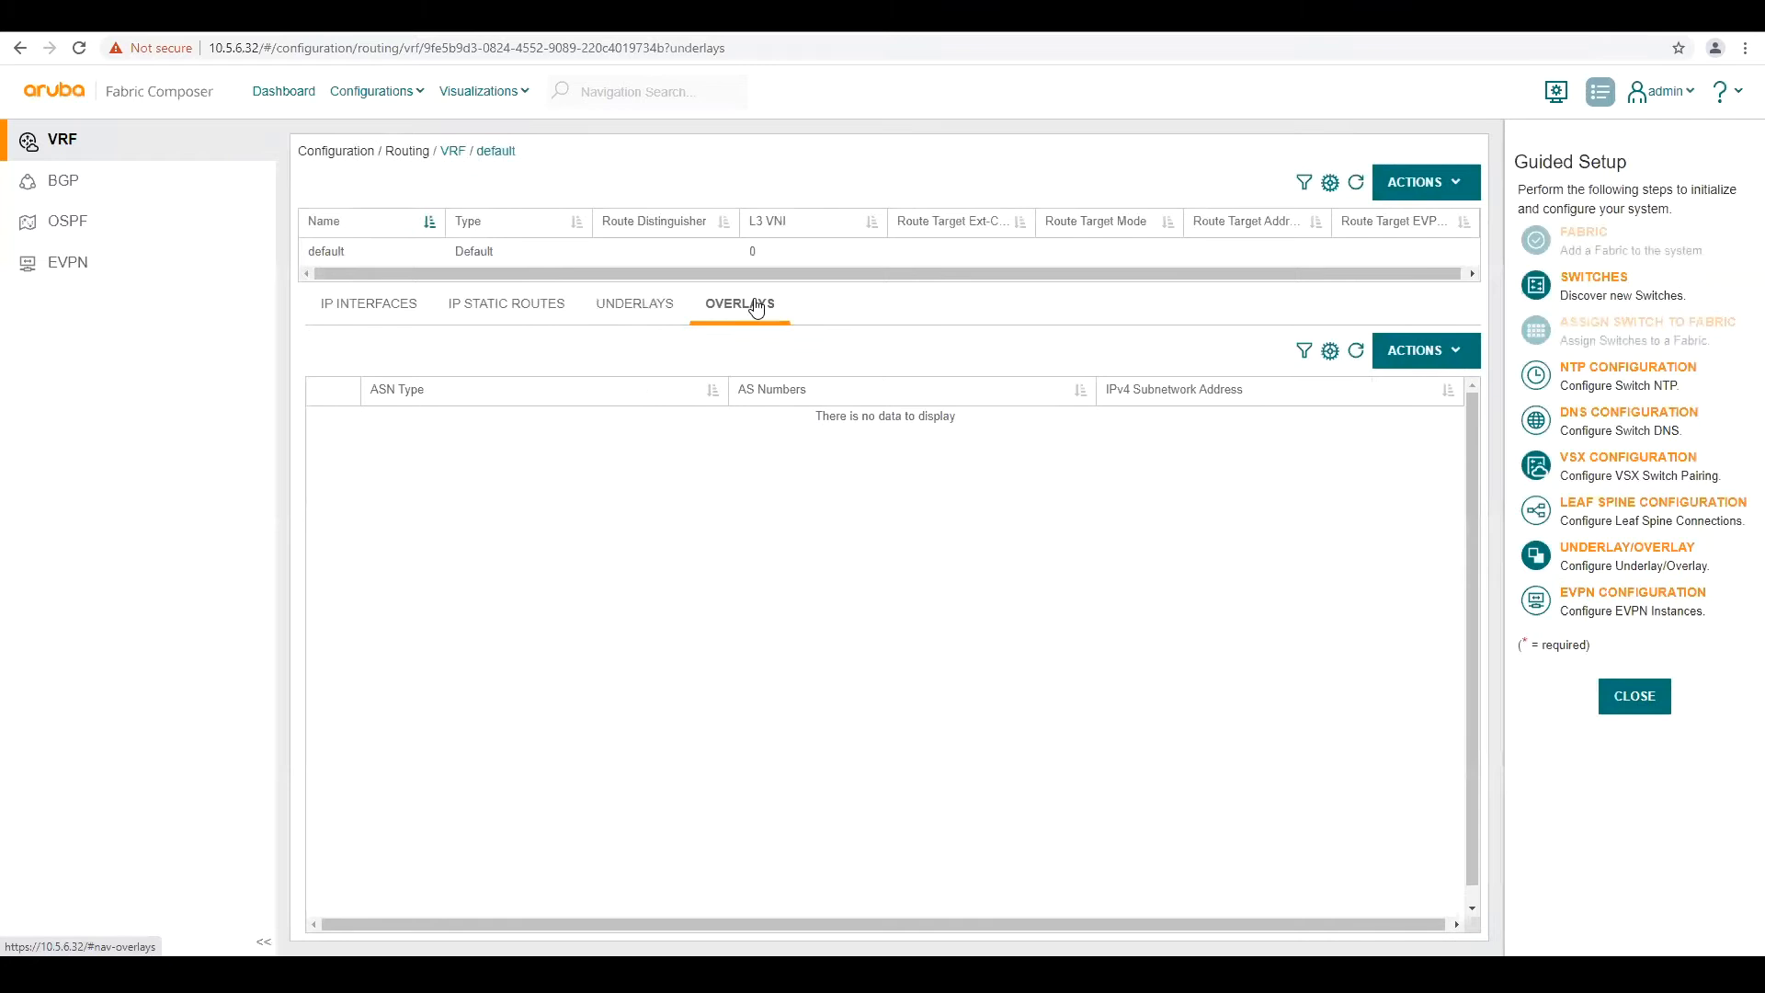
{"action": "left_click", "coordinate": [1385, 366]}
{"action": "left_click", "coordinate": [1379, 404]}
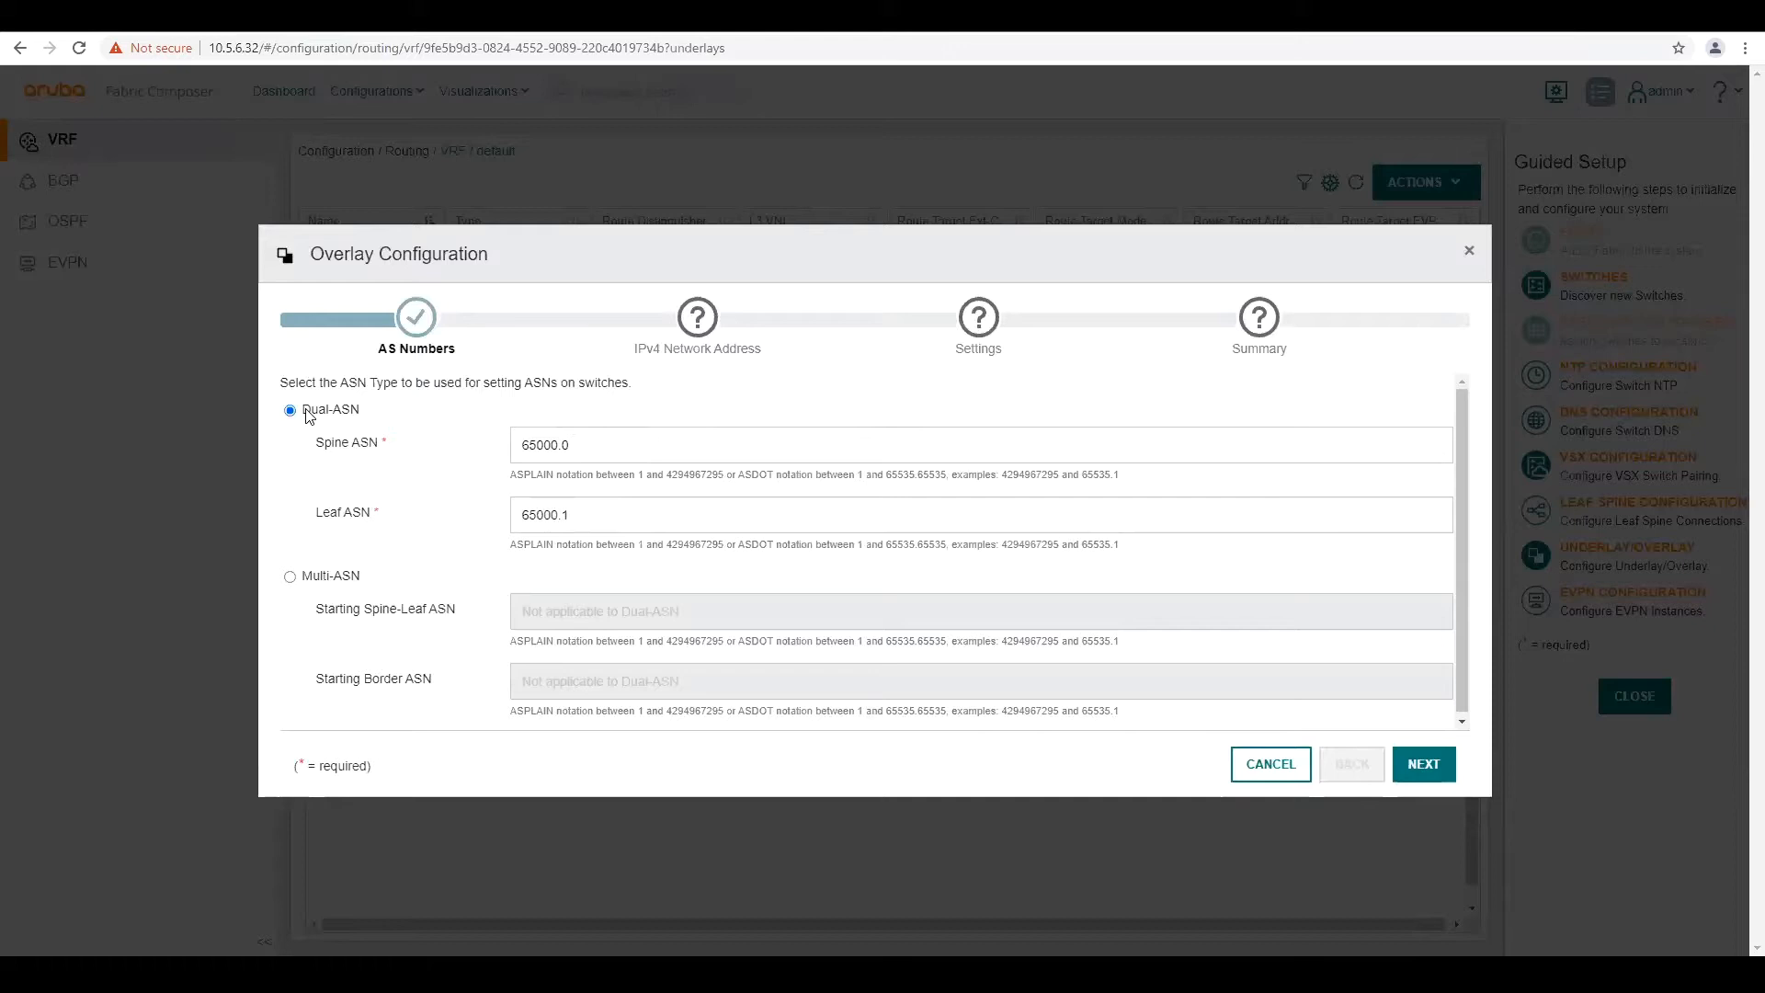
{"action": "left_click_drag", "start_coordinate": [595, 446], "coordinate": [511, 454]}
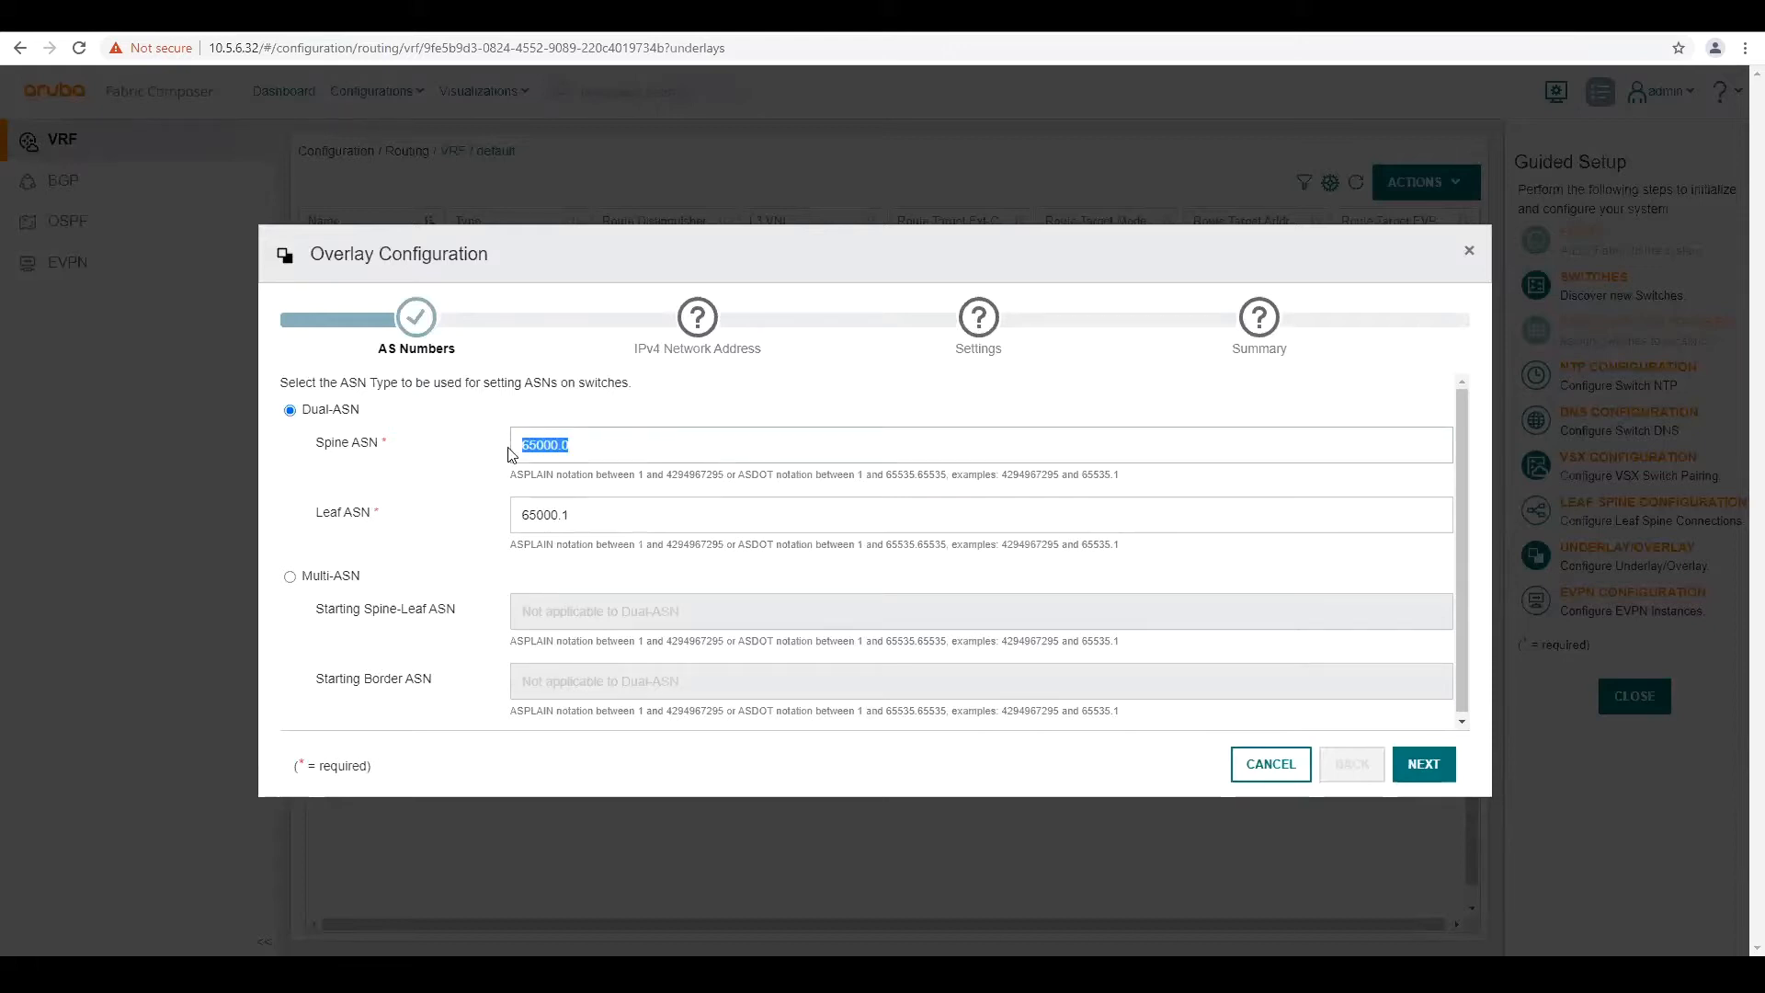
{"action": "key", "text": "BackSpace"}
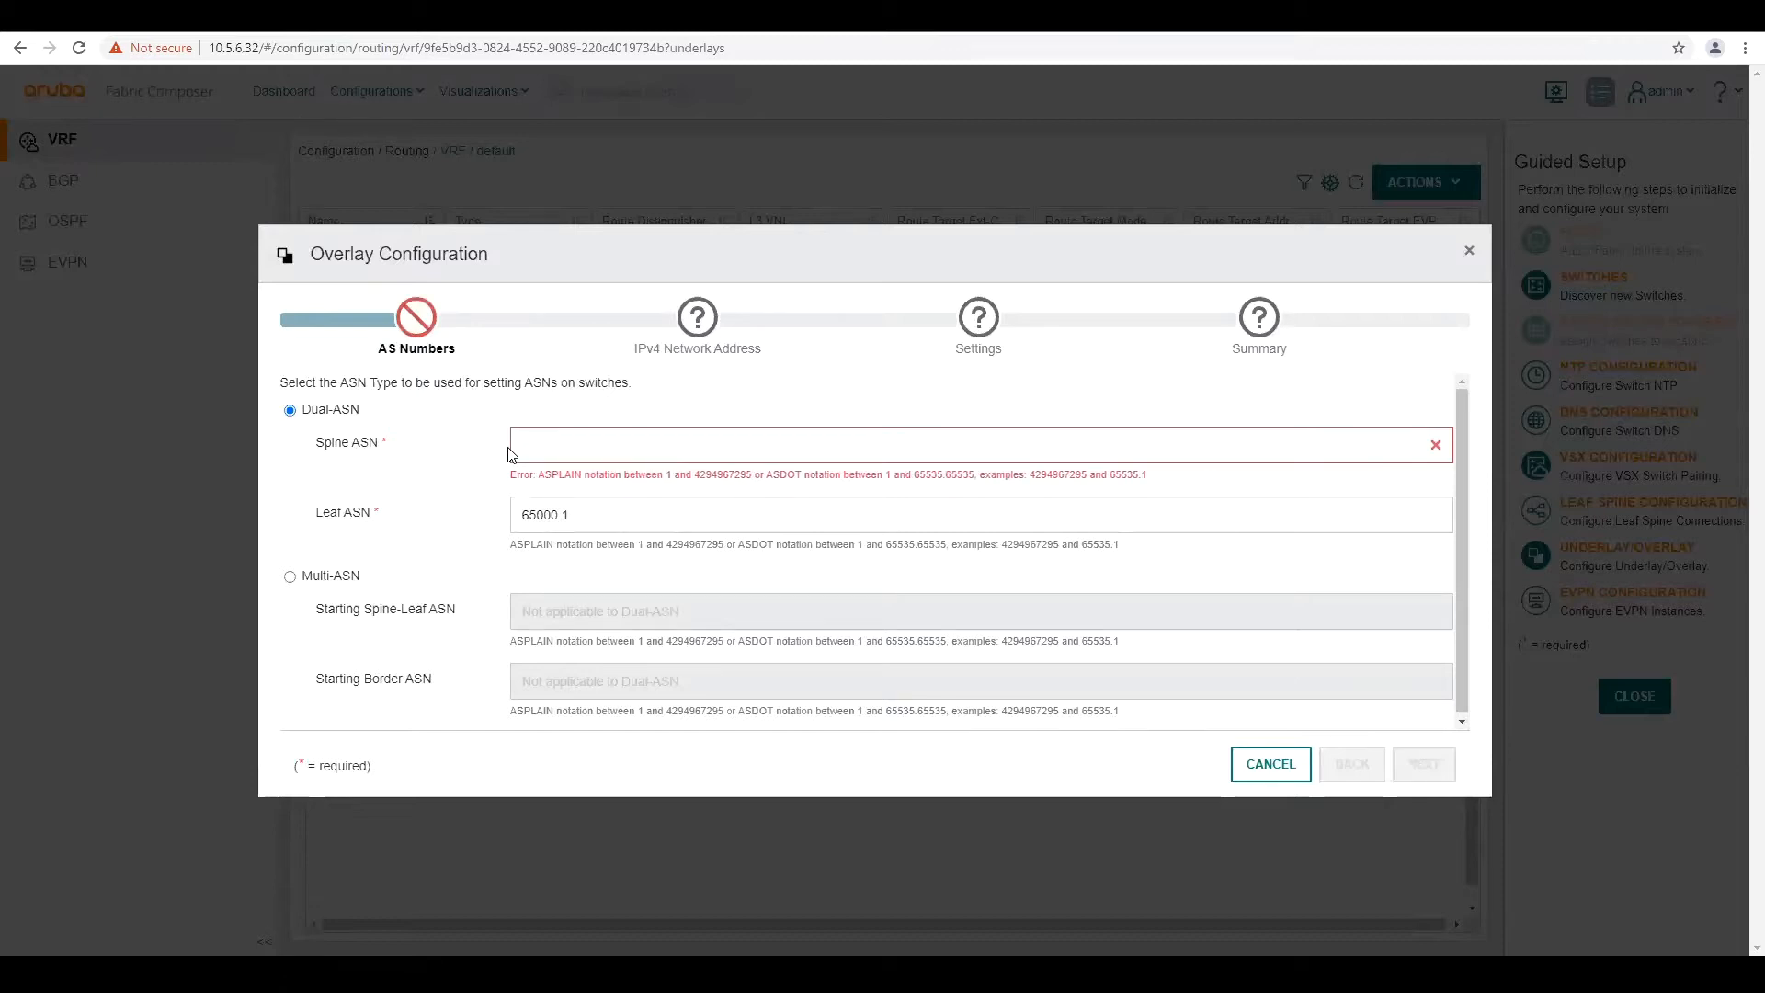
{"action": "type", "text": "64512"}
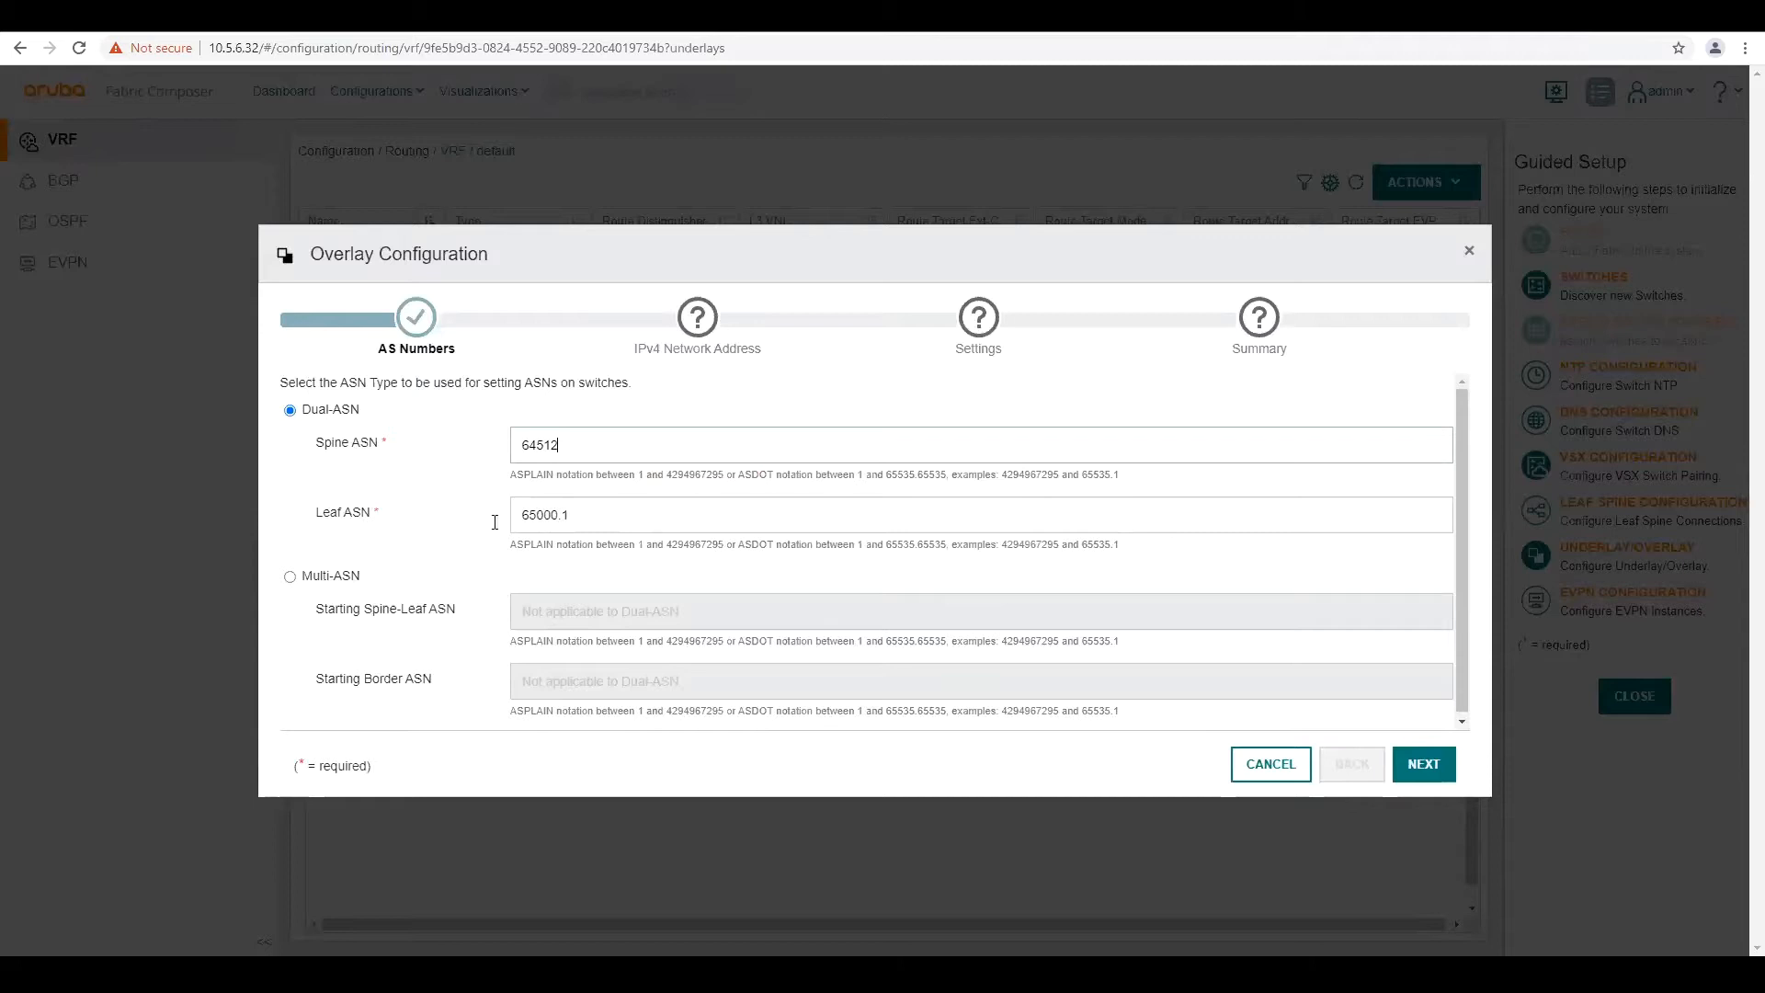
{"action": "key", "text": "Tab"}
{"action": "key", "text": "BackSpace"}
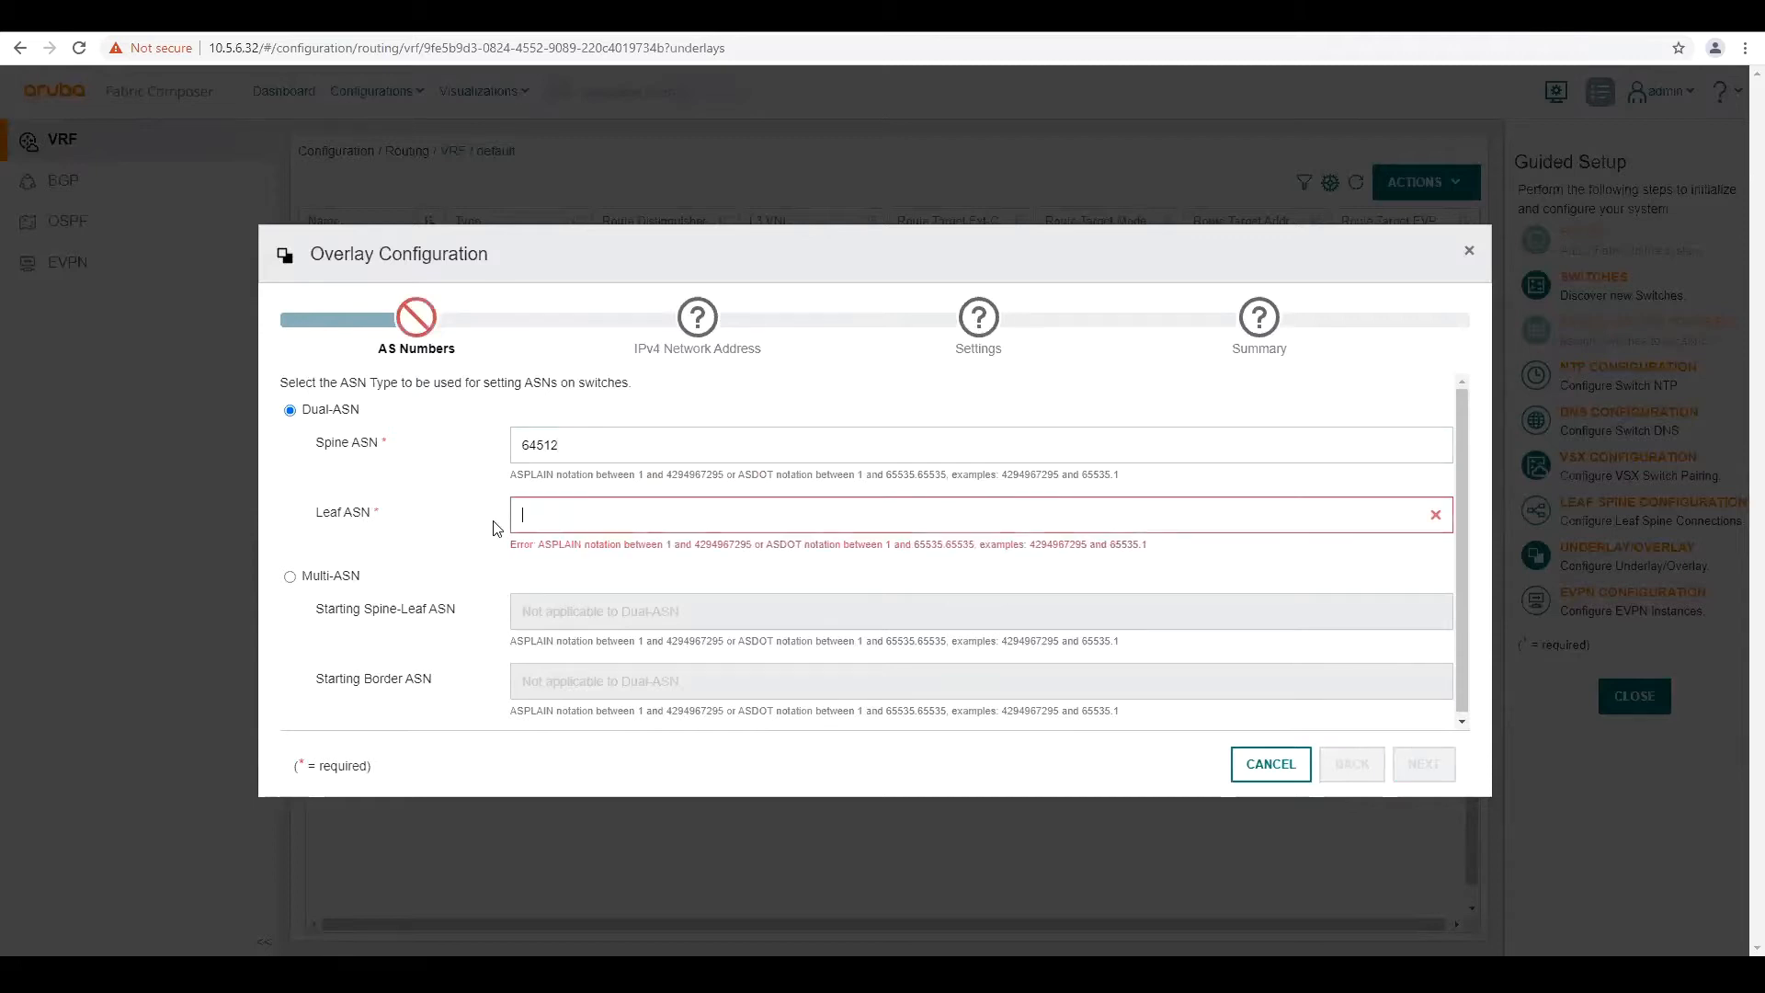
{"action": "type", "text": "65001"}
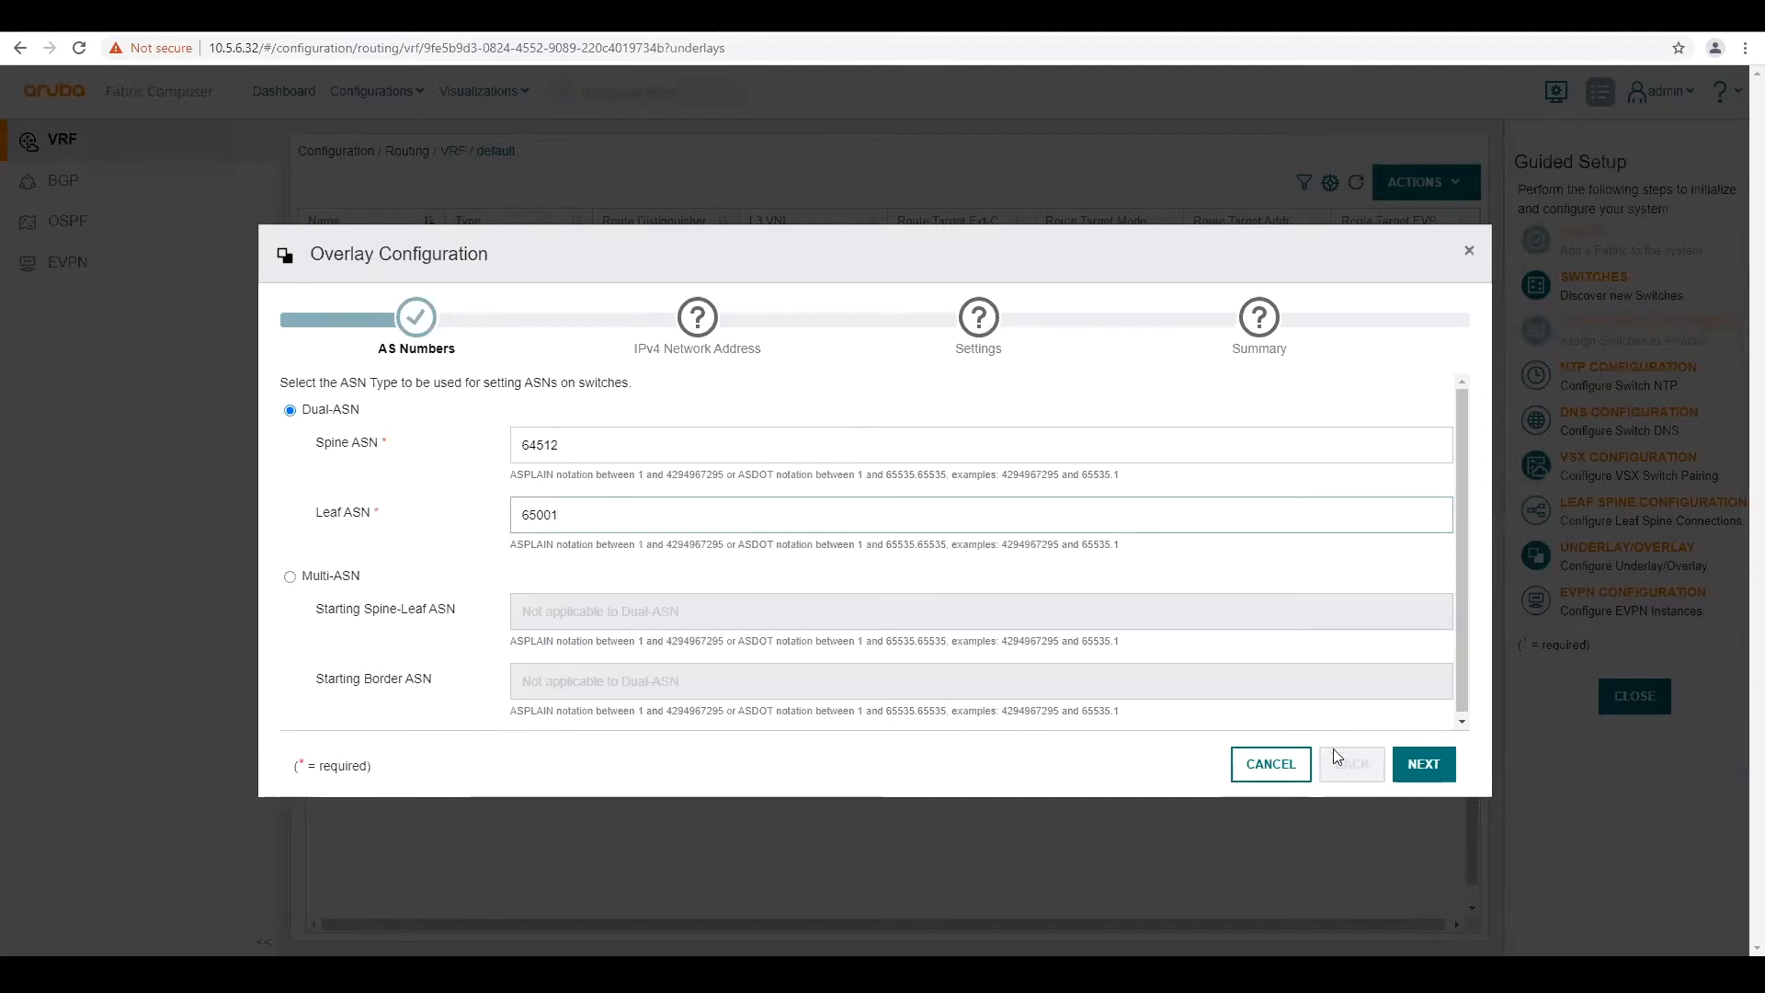
{"action": "left_click", "coordinate": [1420, 772]}
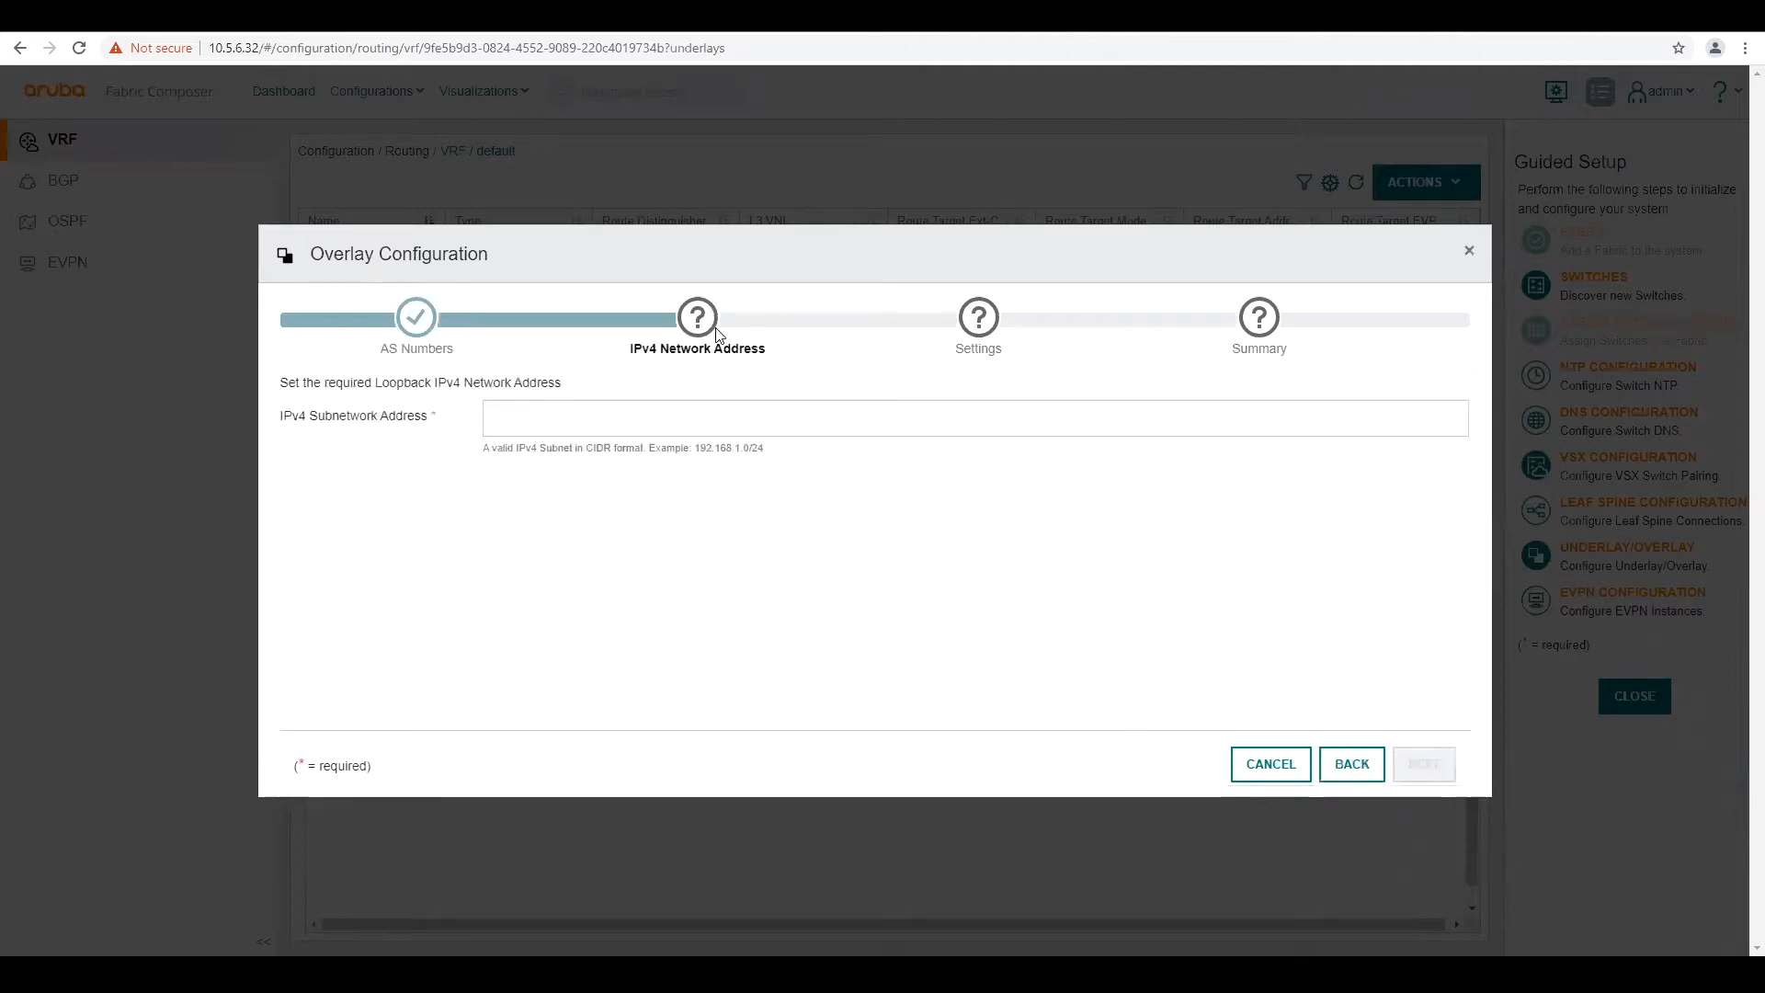
Step: Set the overlay's IPv4 subnetwork address to 192.168.10.0/24, keep the default timers, and apply the configuration
{"action": "left_click", "coordinate": [568, 418]}
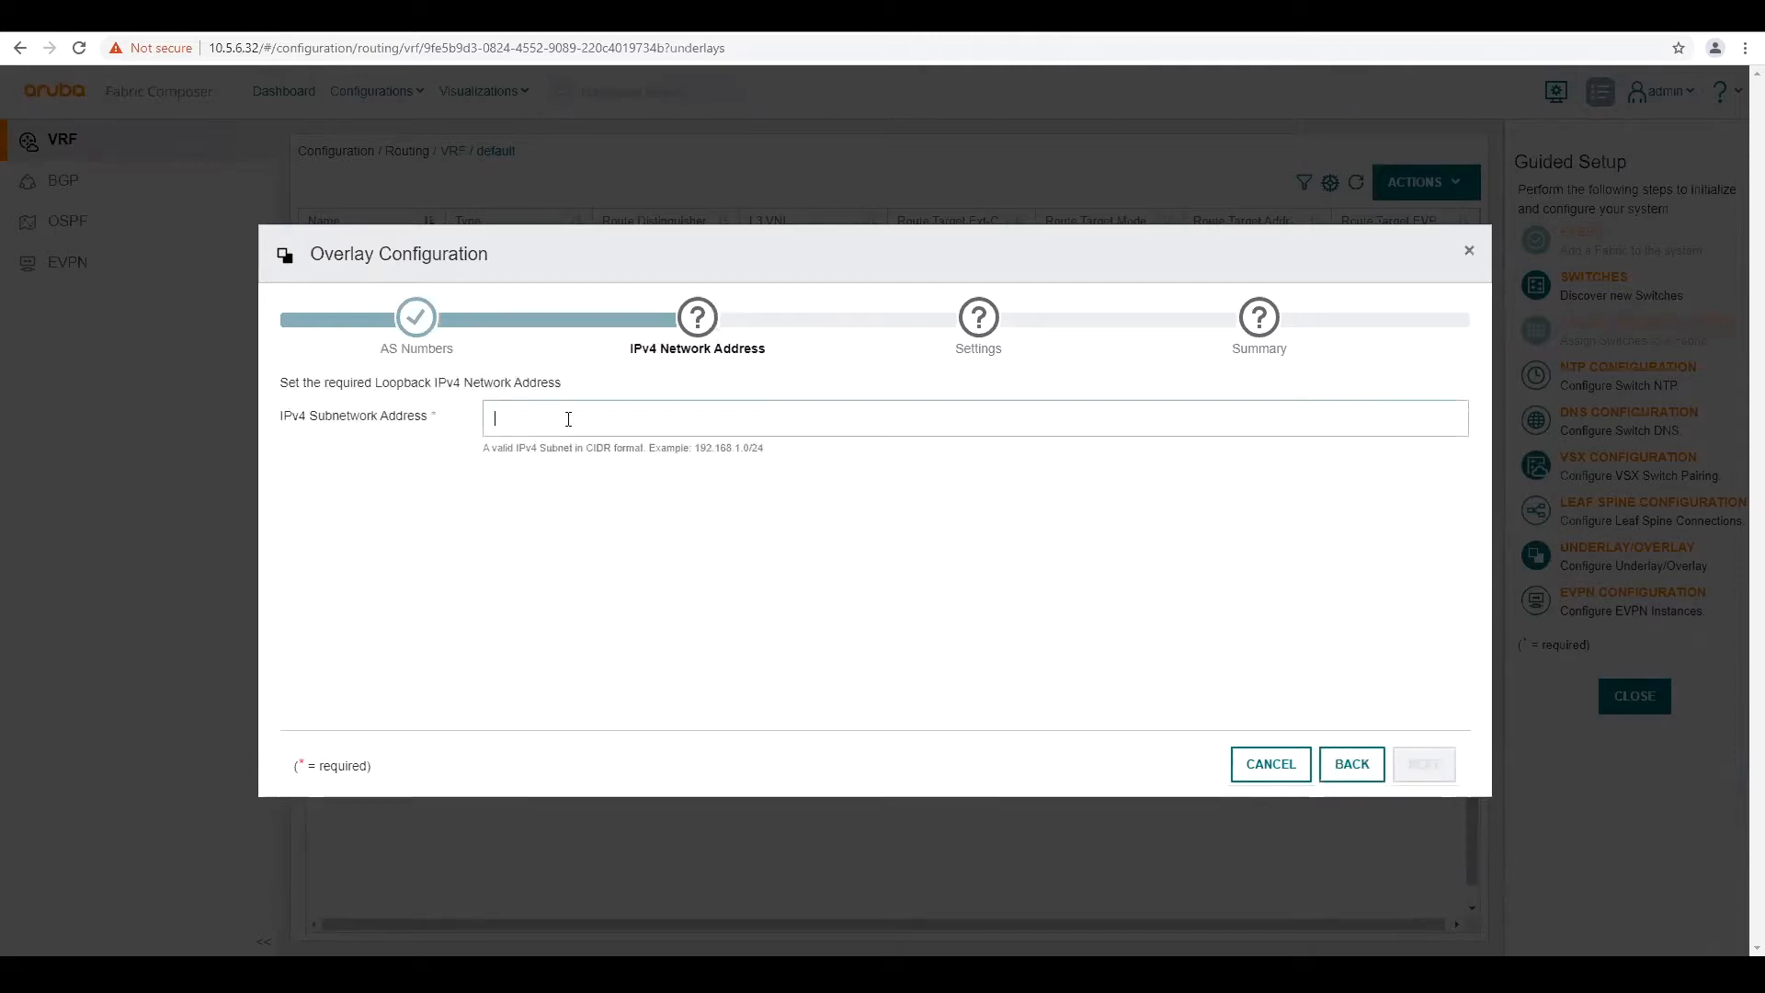
{"action": "type", "text": "192.168.10.24"}
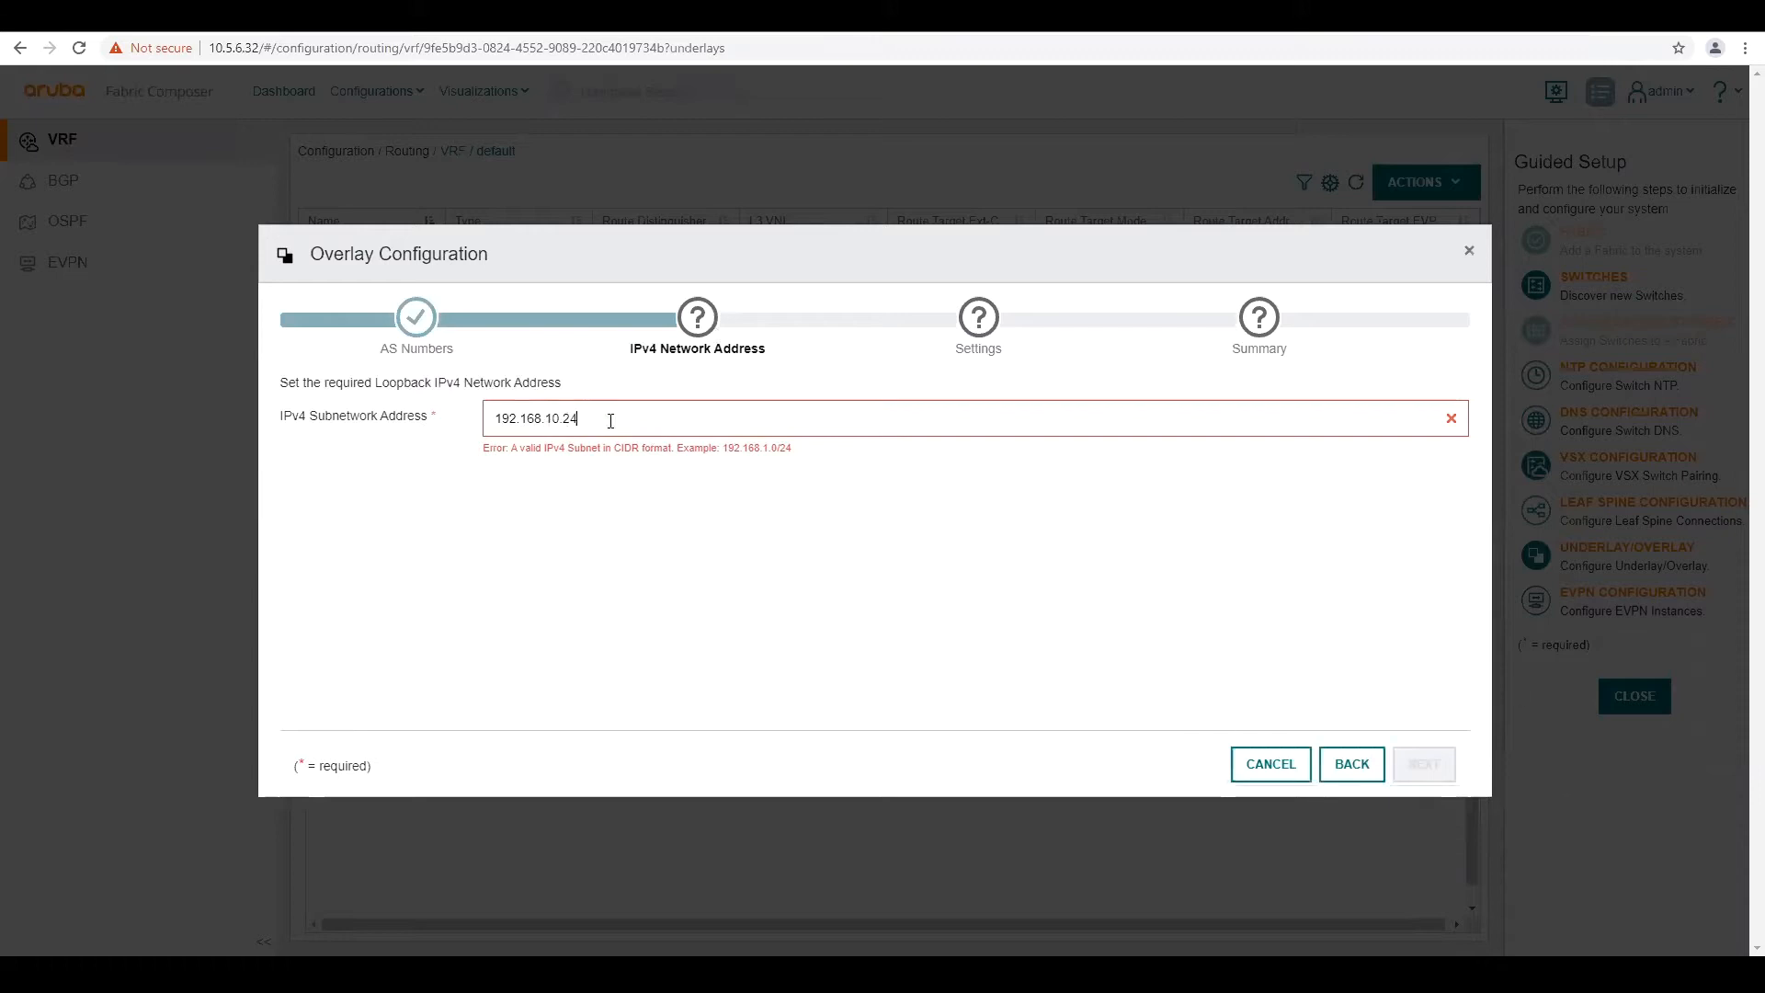
{"action": "key", "text": "BackSpace"}
{"action": "key", "text": "BackSpace"}
{"action": "type", "text": "0/24"}
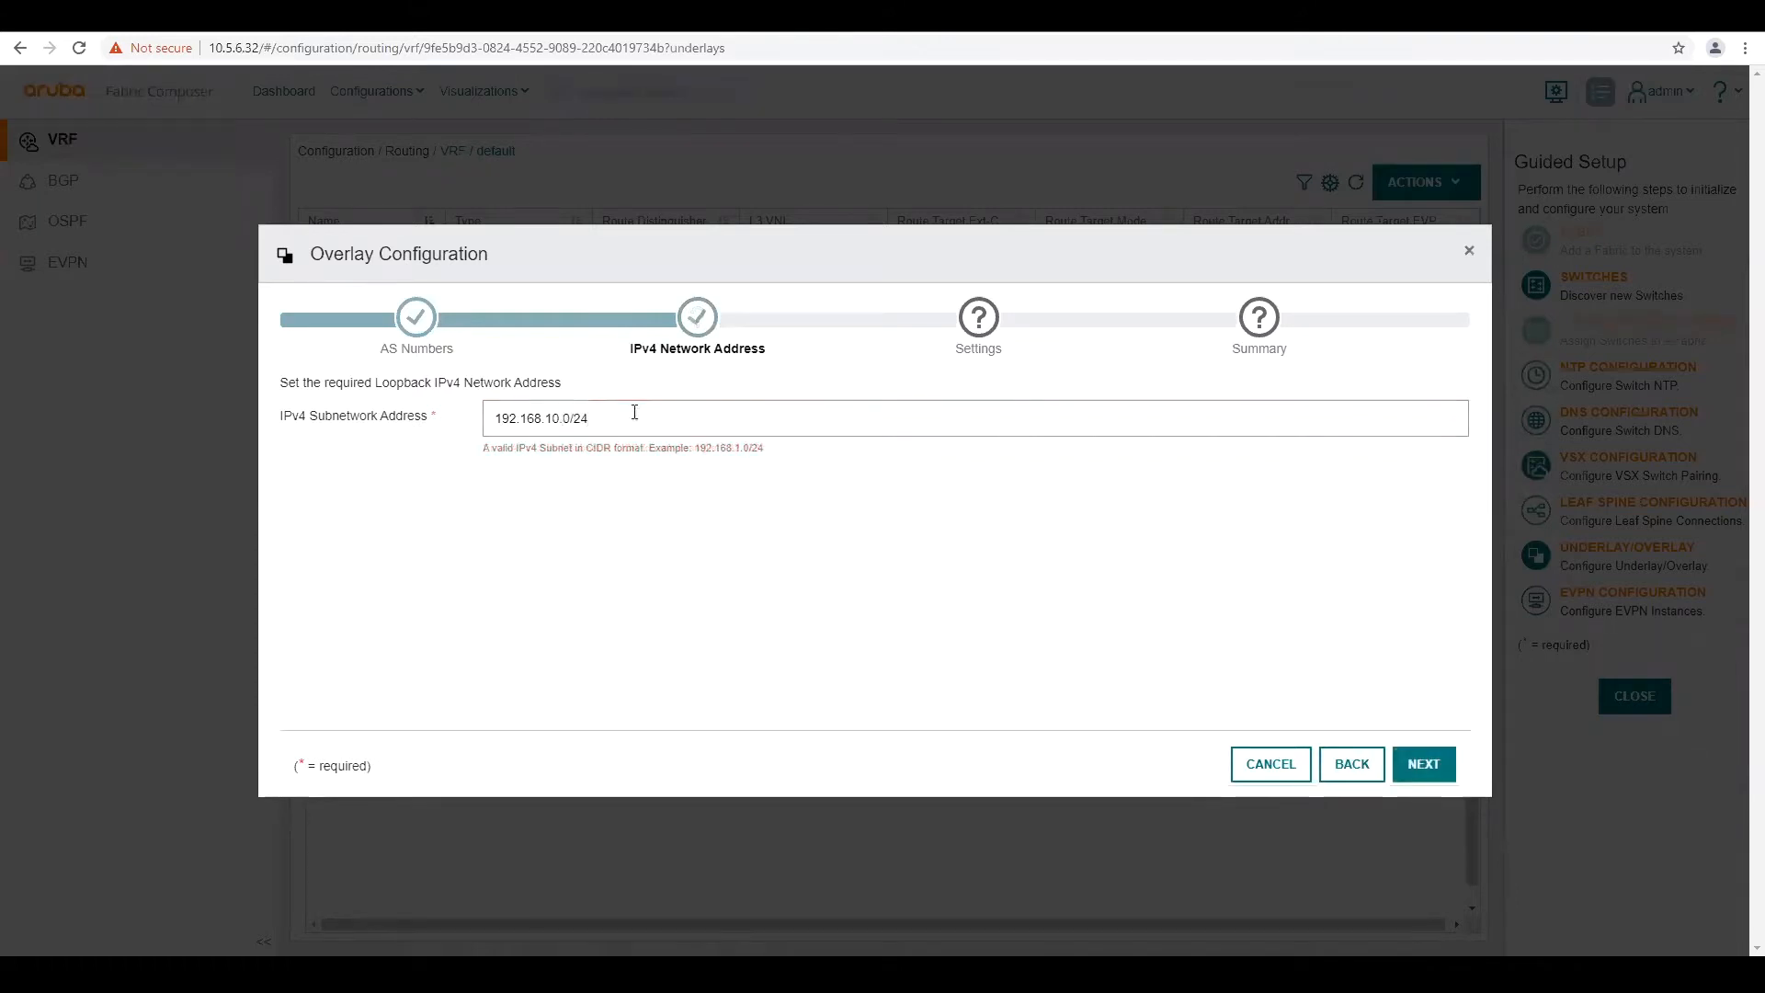
{"action": "left_click", "coordinate": [1426, 765]}
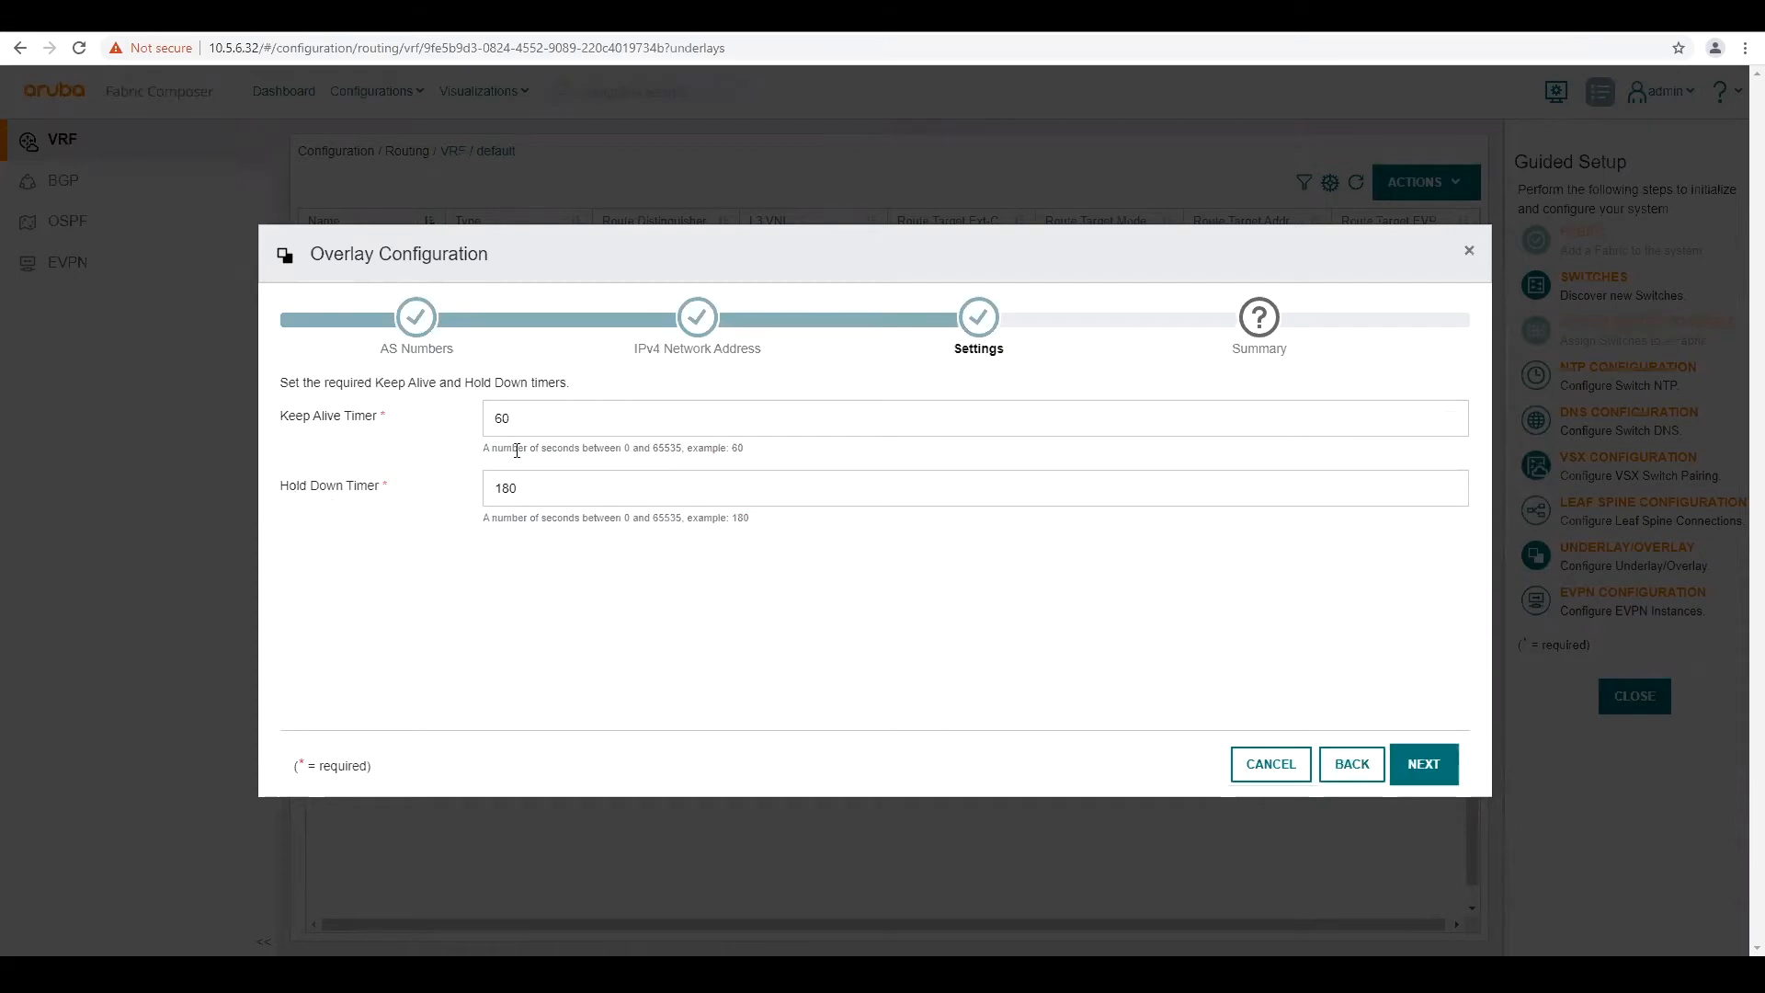
{"action": "left_click", "coordinate": [1422, 764]}
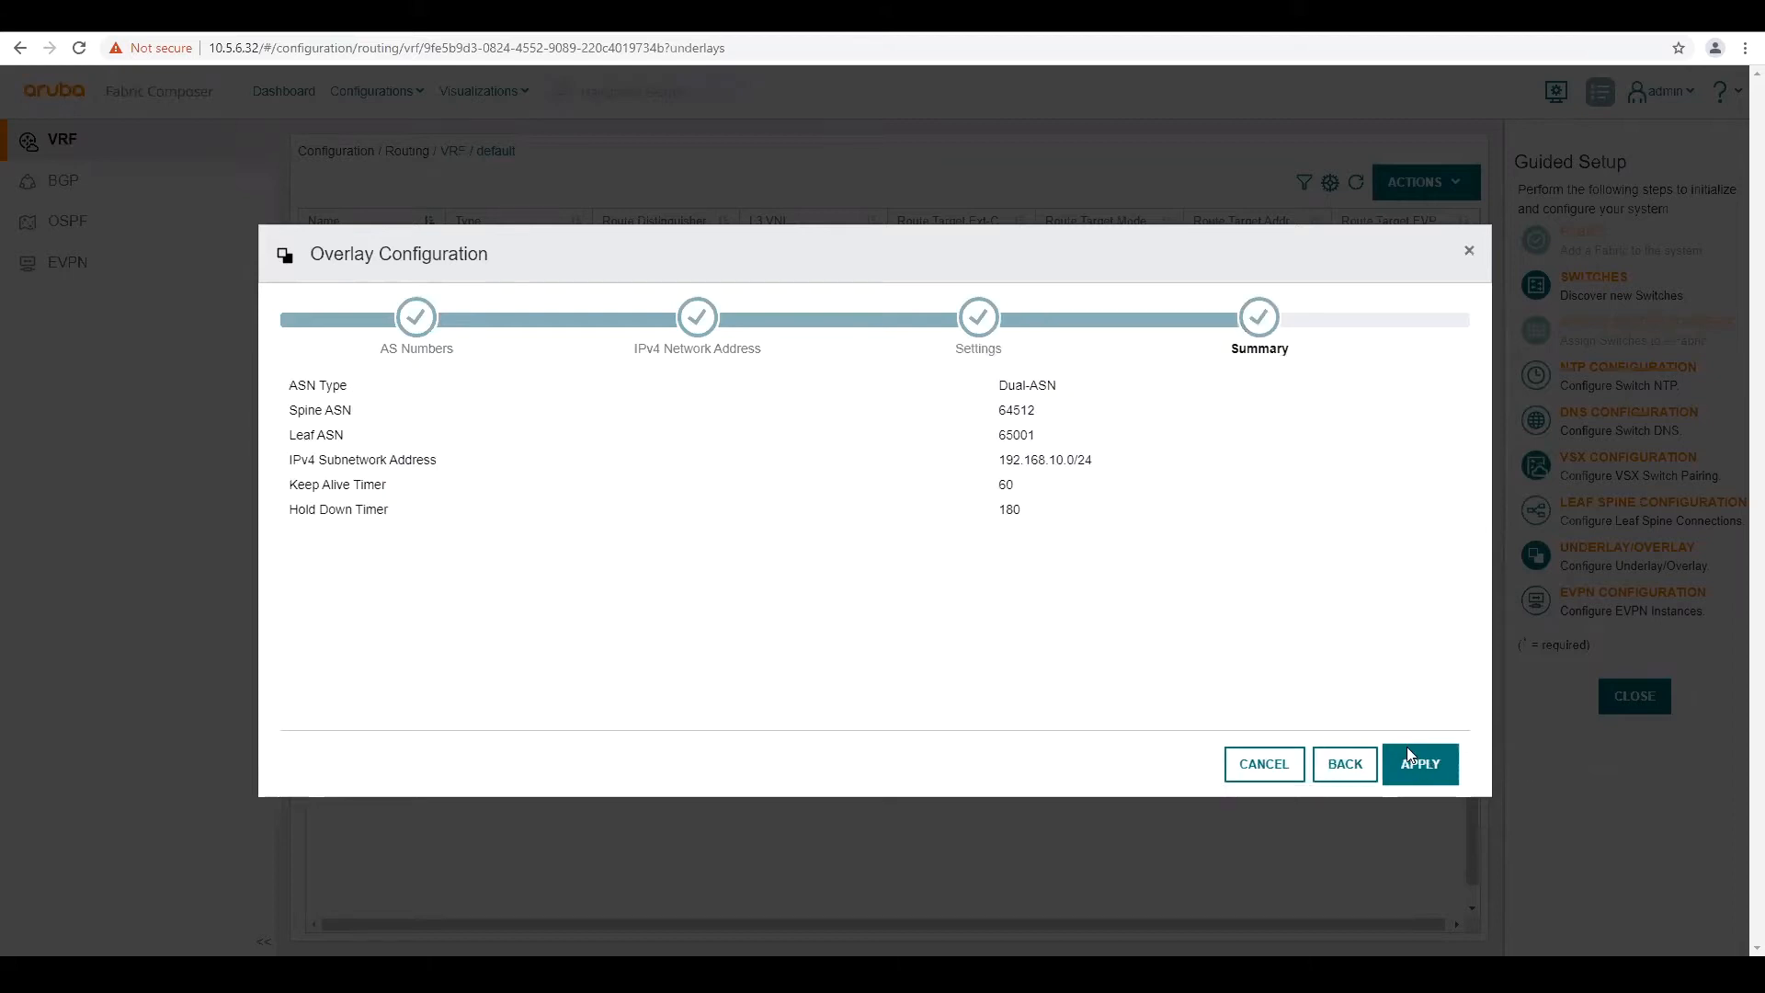
{"action": "left_click", "coordinate": [1409, 770]}
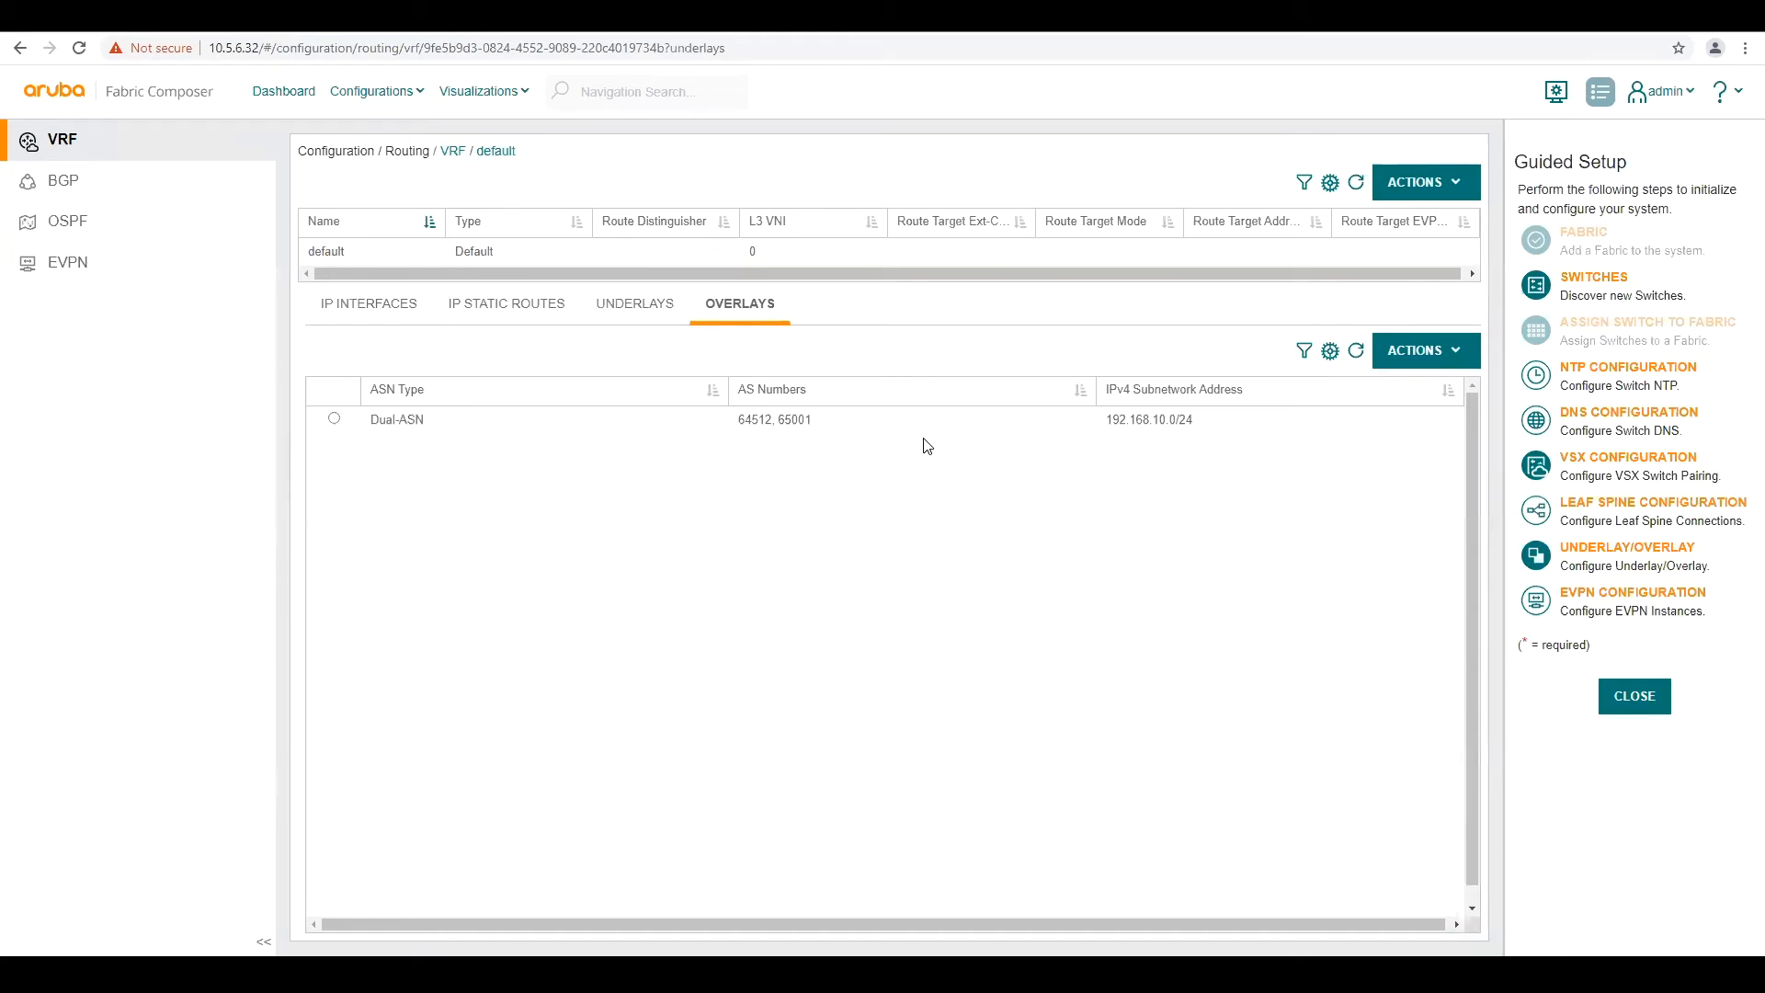
Step: Start a new EVPN configuration from the guided setup with the name prefix vlan-evpn-101
{"action": "left_click", "coordinate": [1601, 606]}
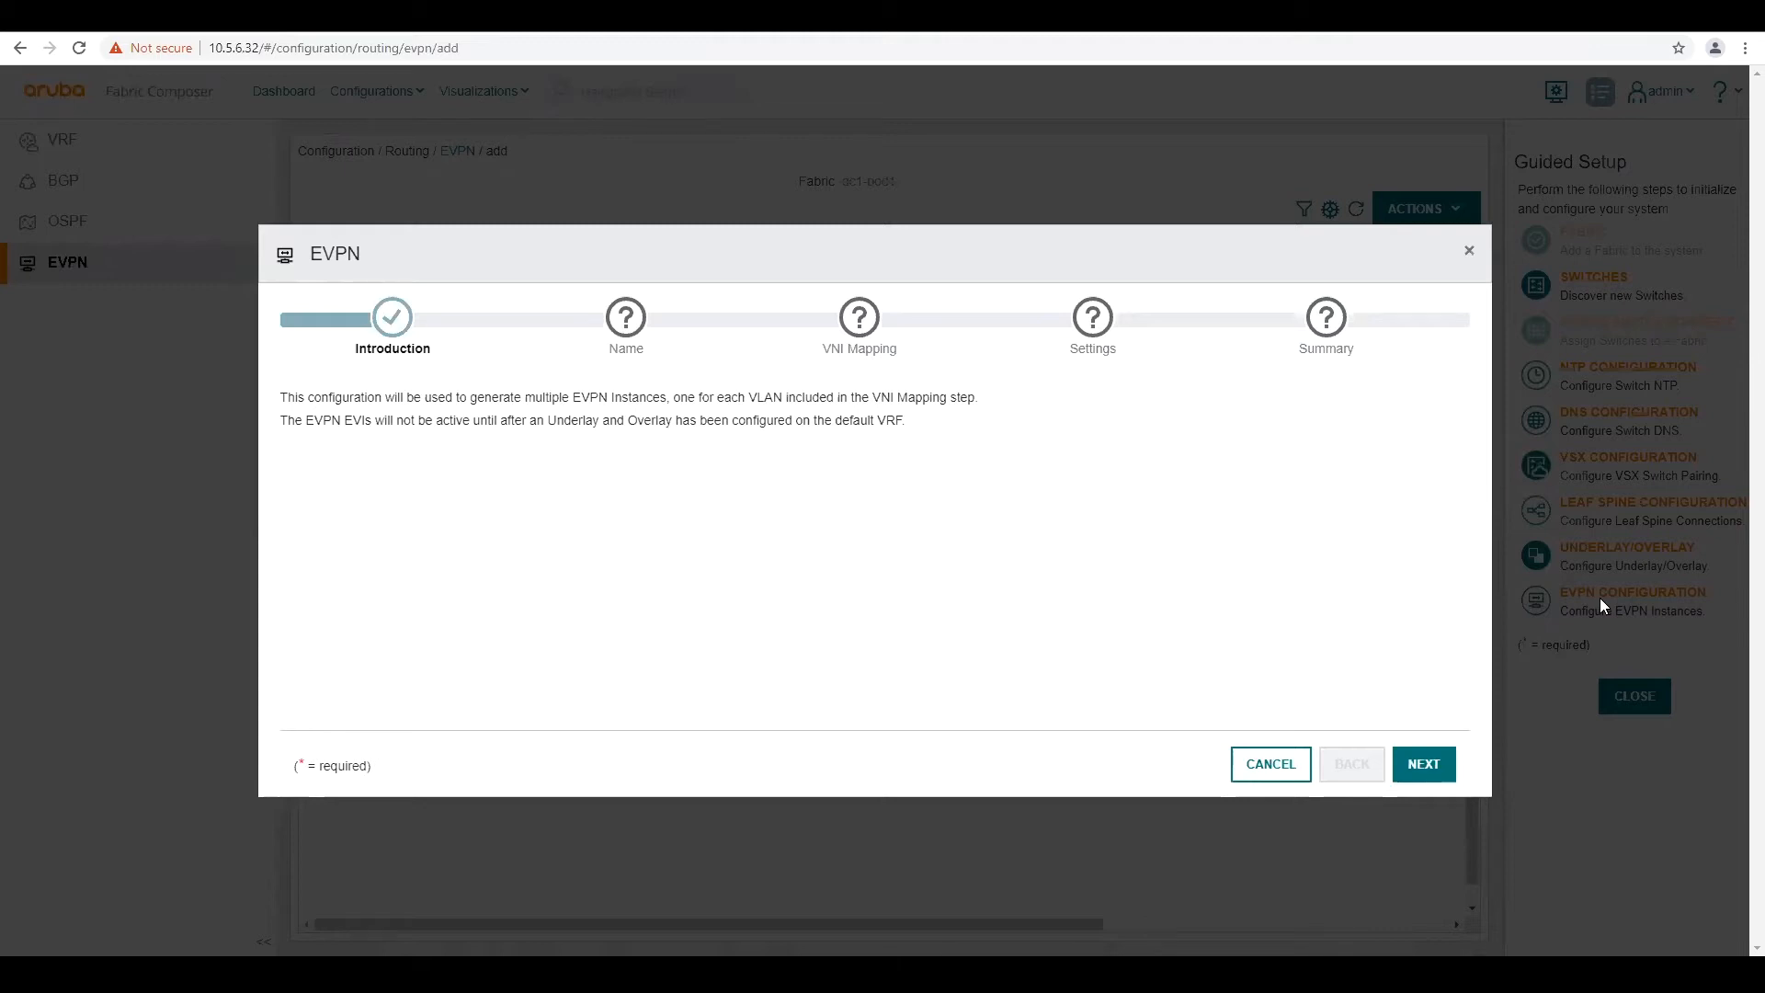
{"action": "left_click", "coordinate": [1425, 768]}
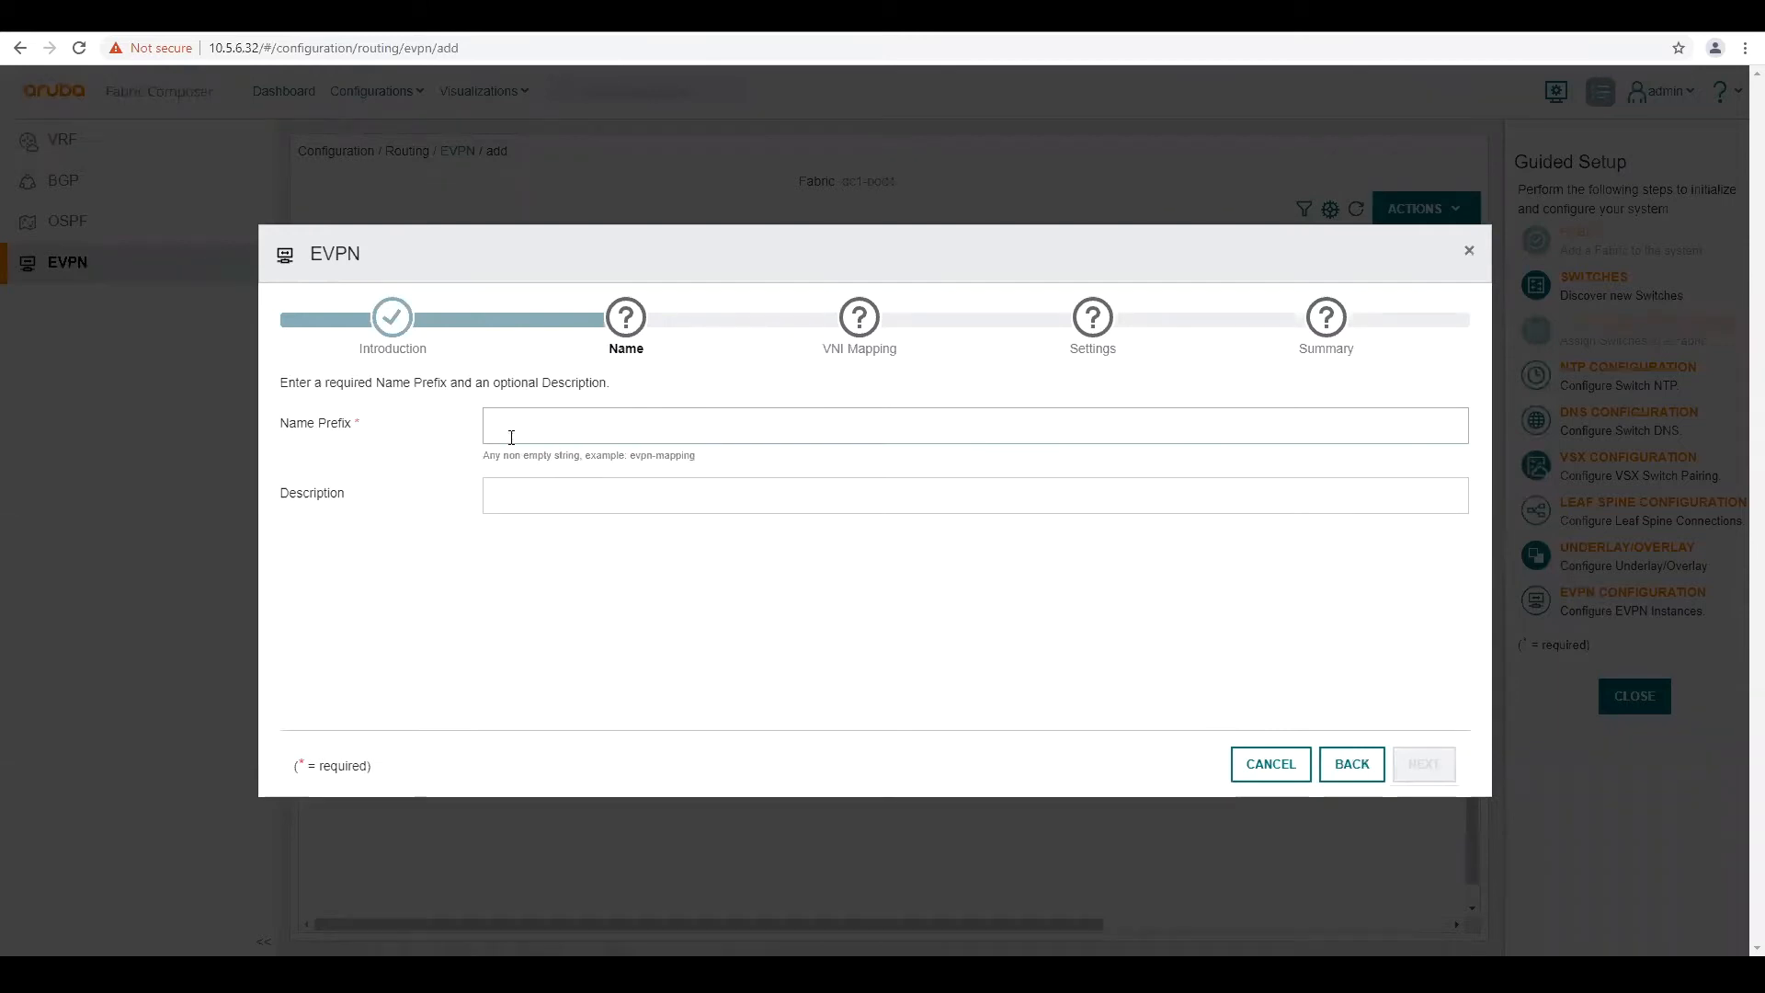
{"action": "type", "text": "vlan"}
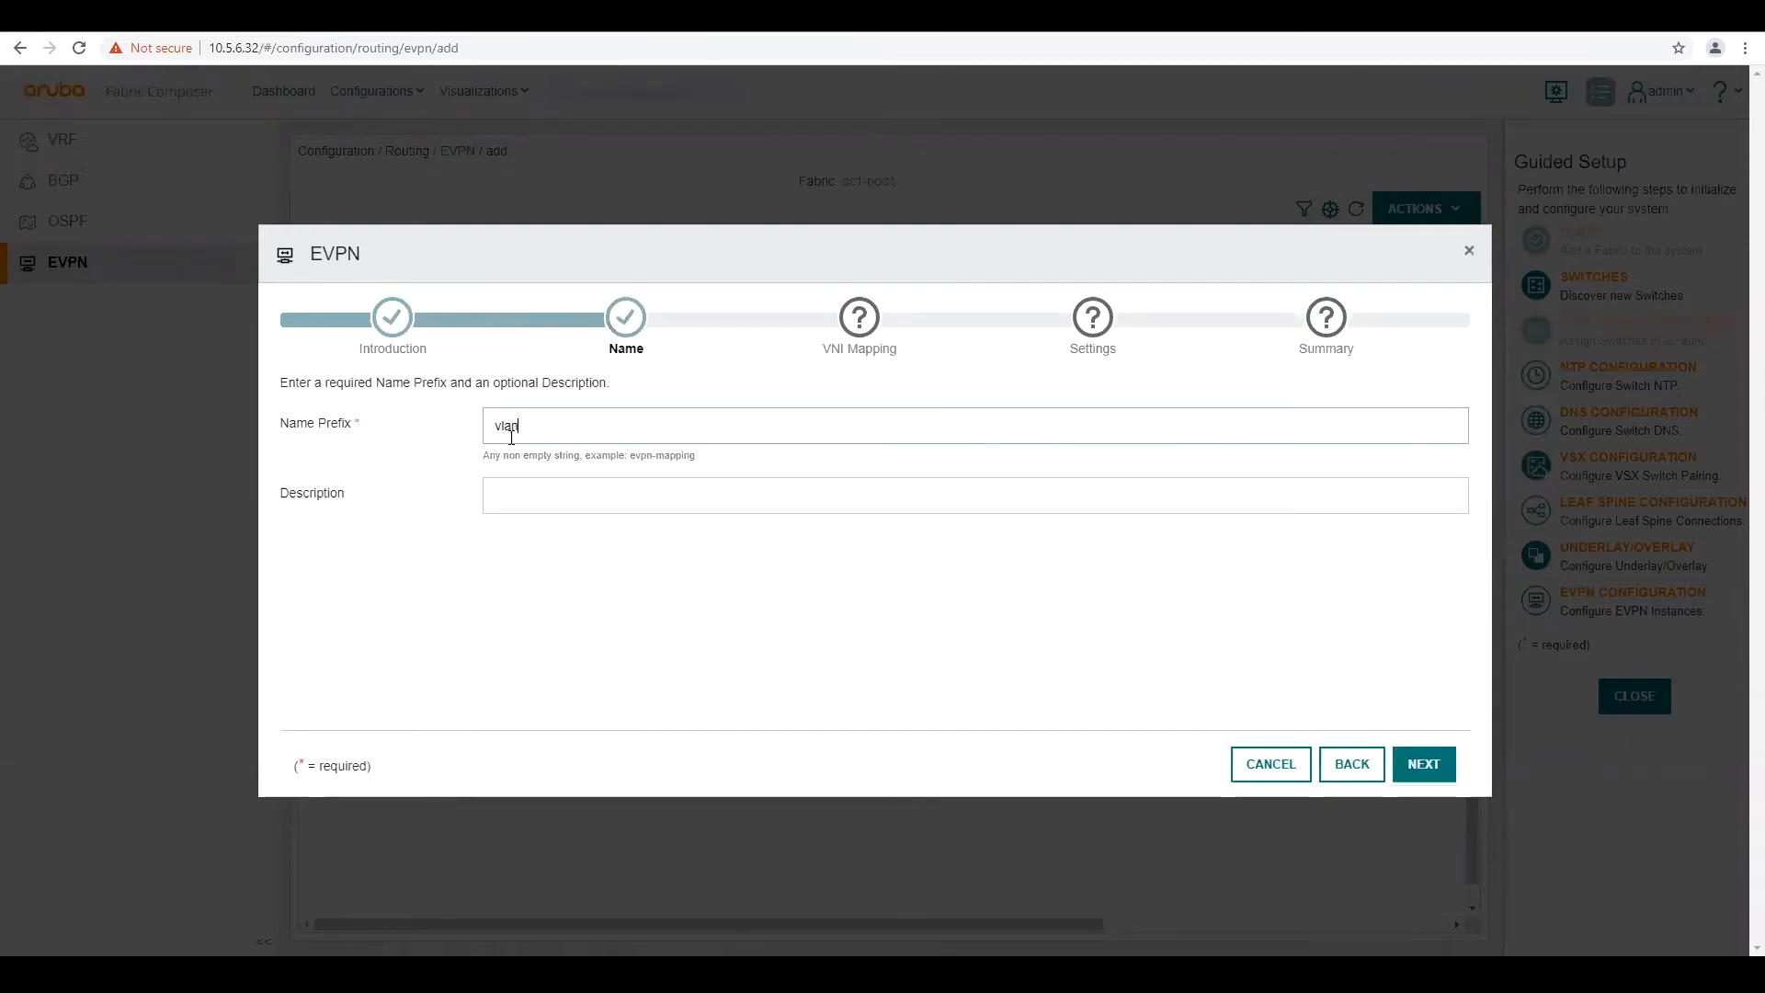
{"action": "type", "text": "-evpn-101"}
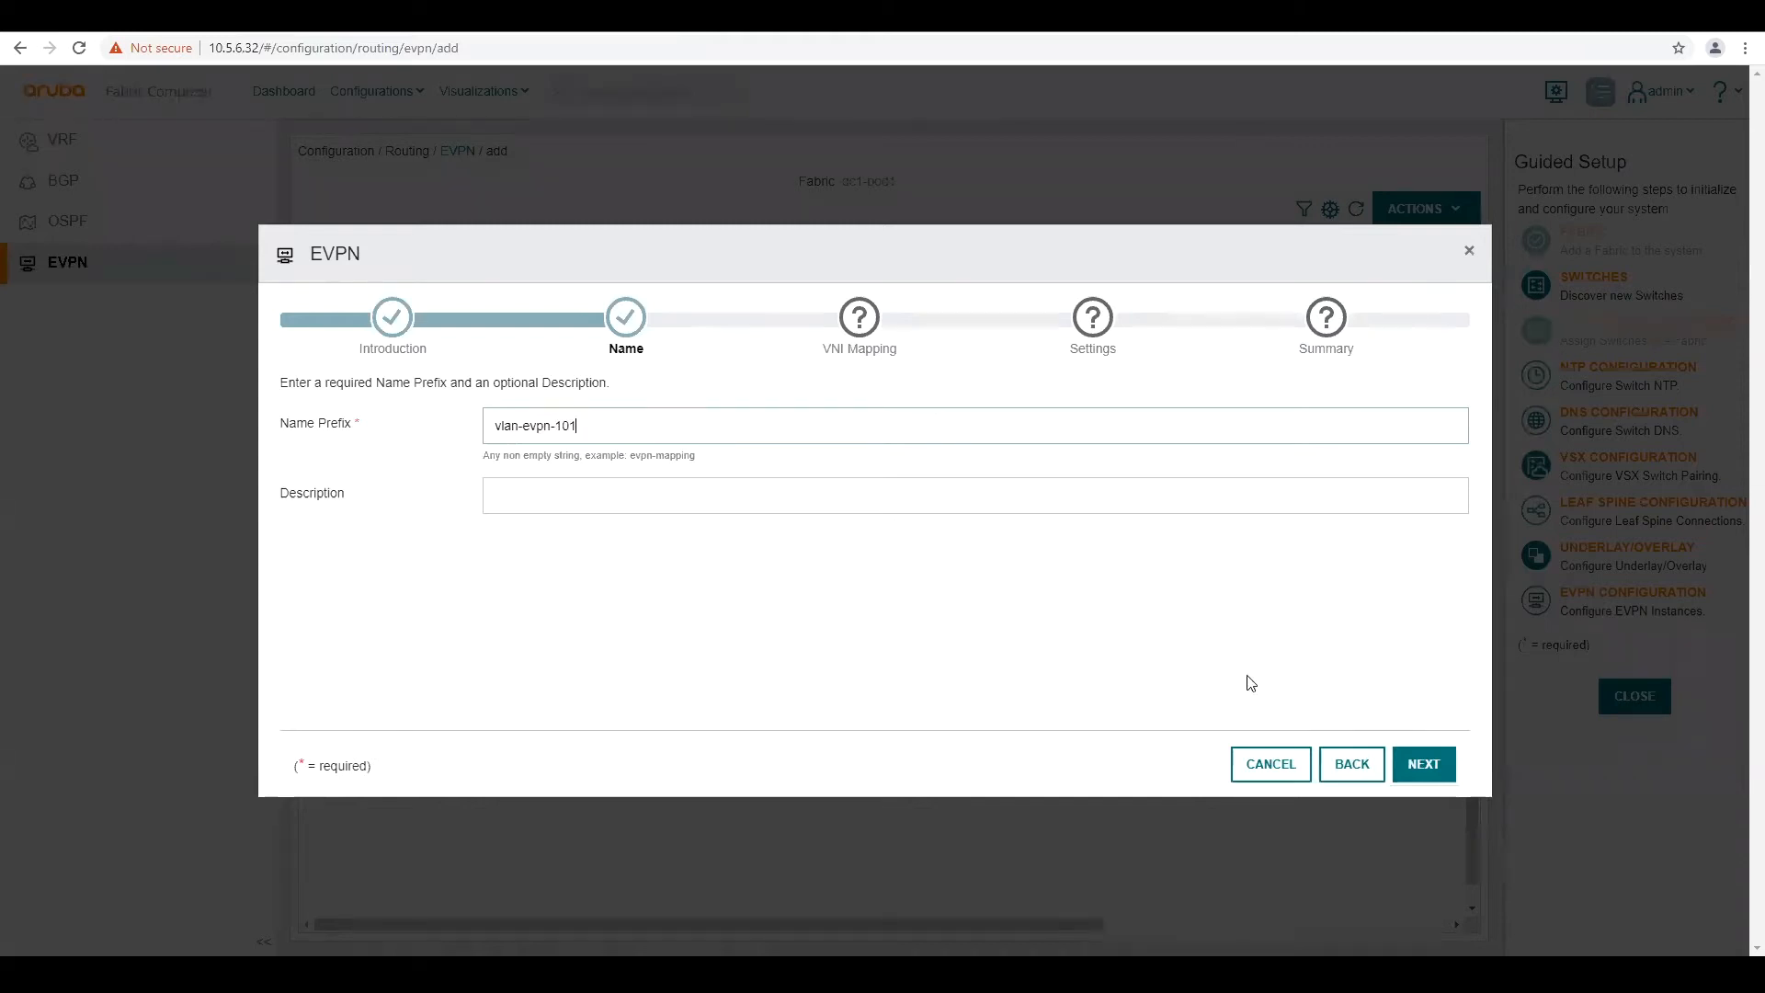
{"action": "left_click", "coordinate": [1417, 768]}
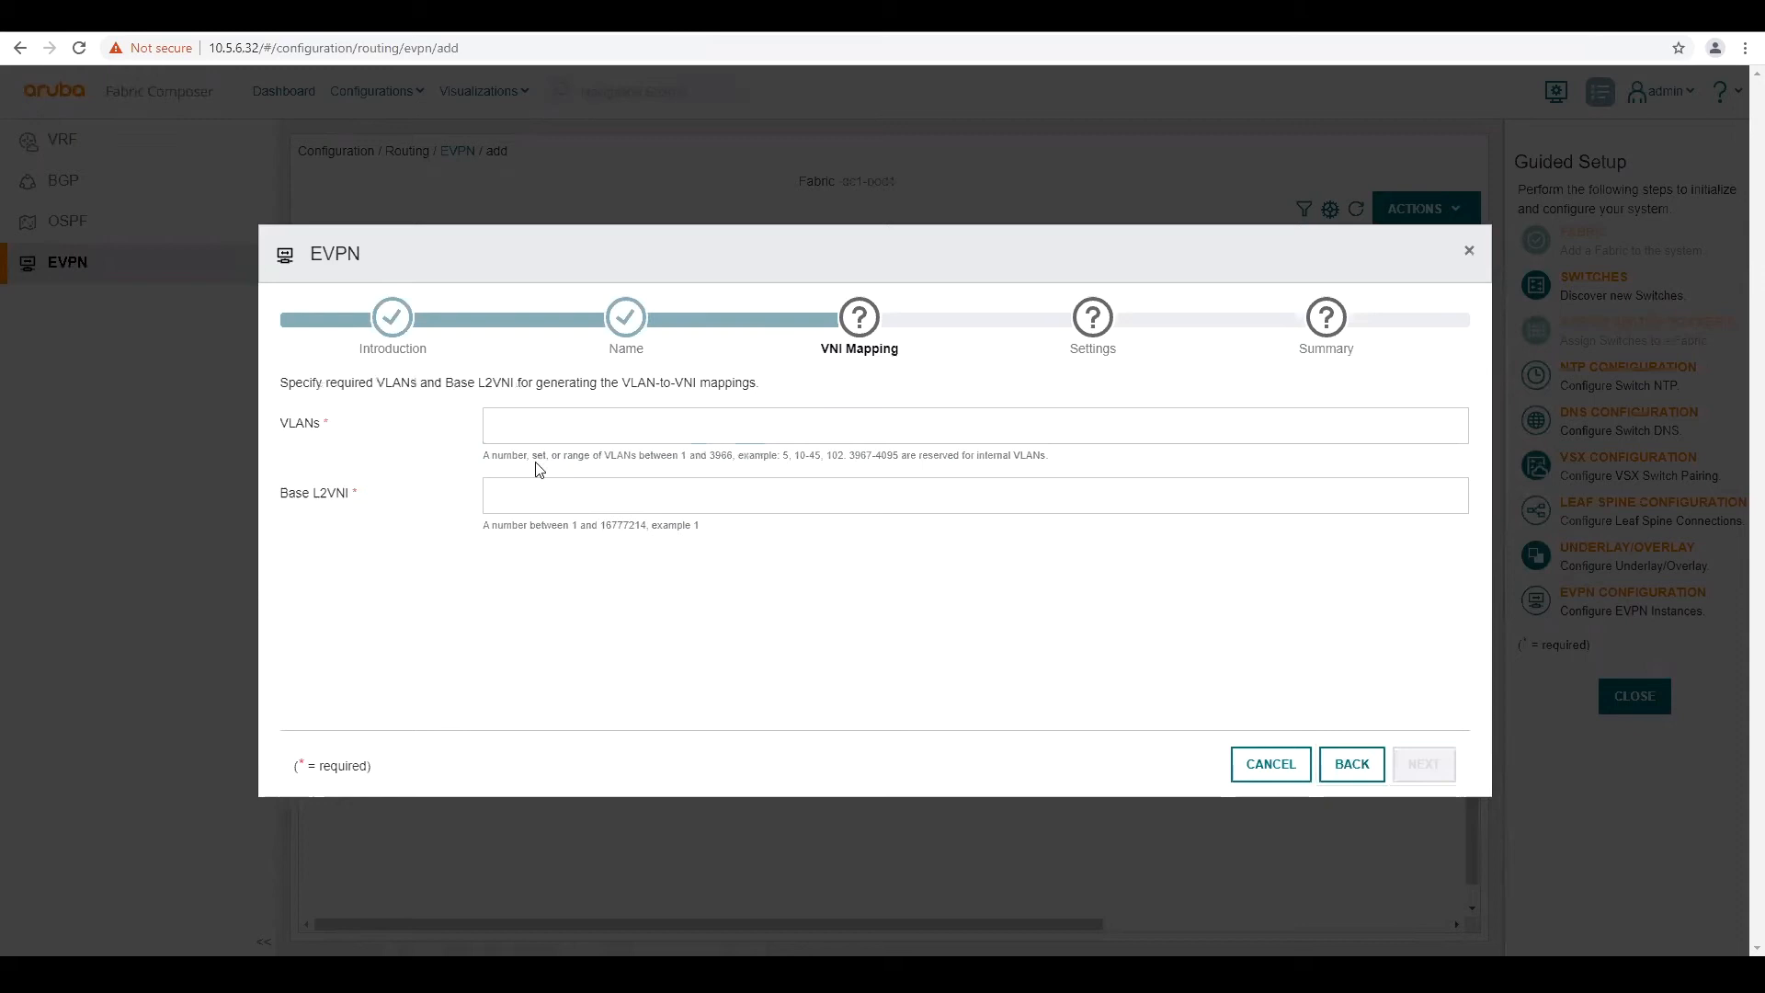
Step: Map VLAN 101 to base L2VNI 10010100 in the EVPN configuration
{"action": "left_click", "coordinate": [509, 426]}
{"action": "type", "text": "100"}
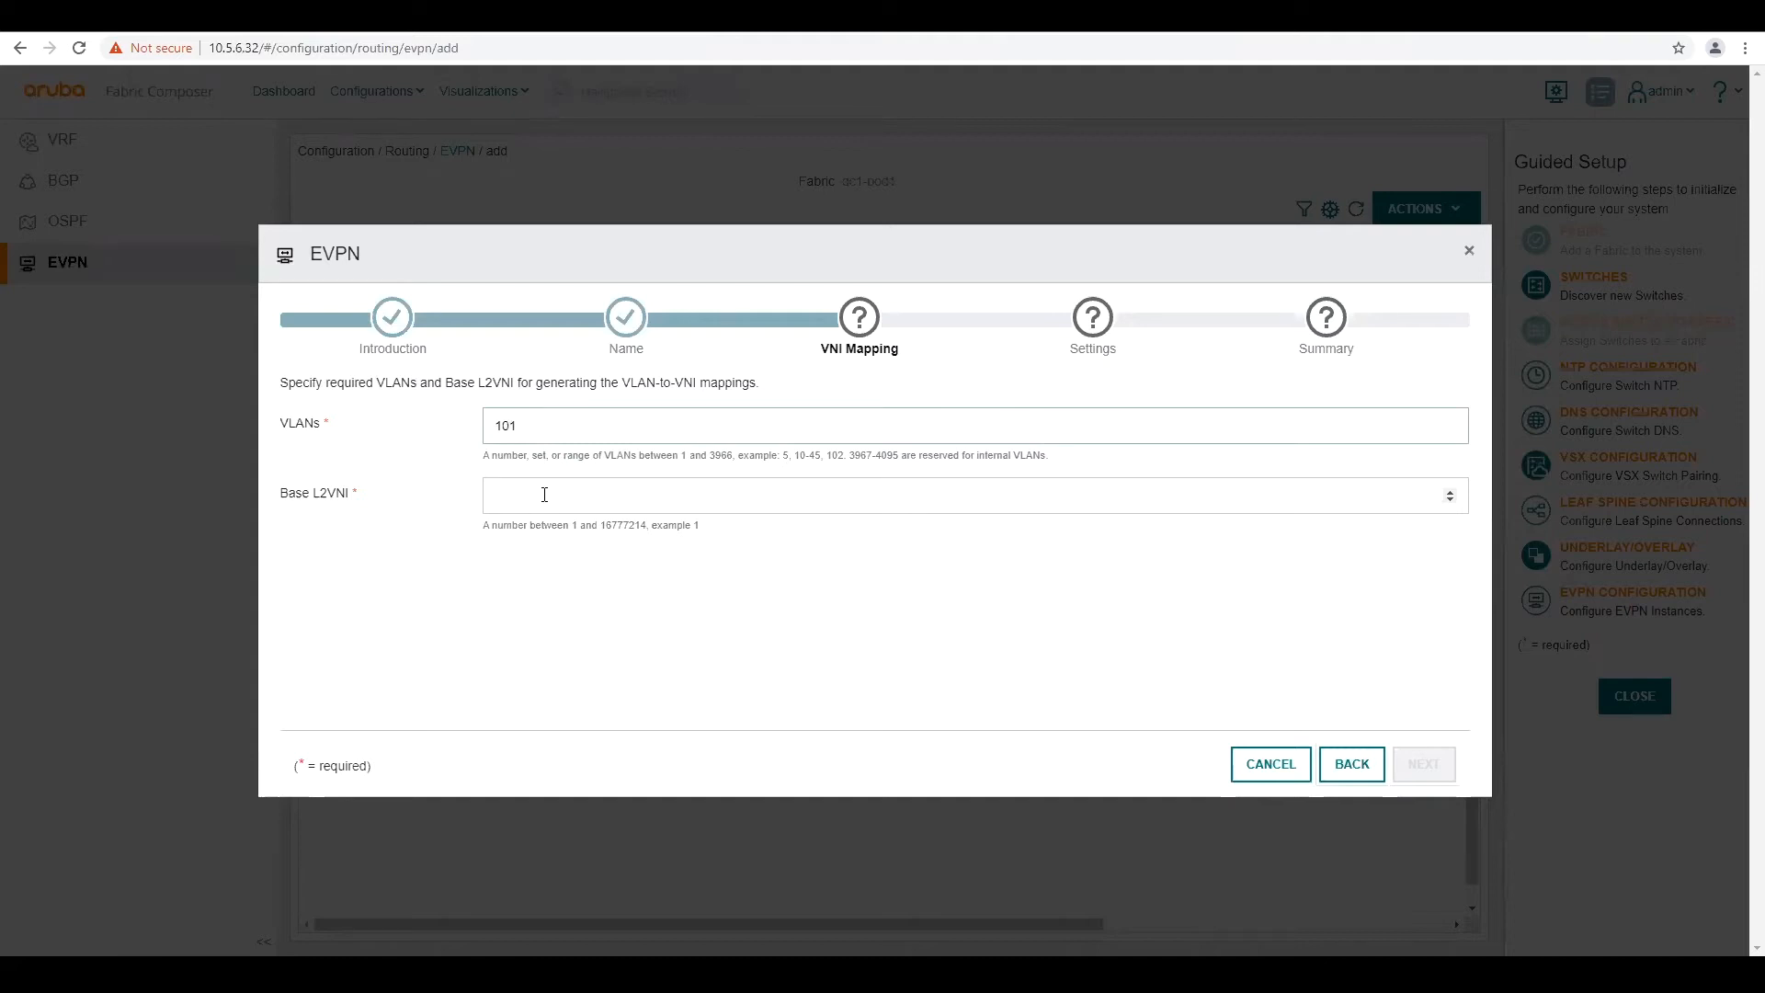
{"action": "left_click", "coordinate": [544, 495]}
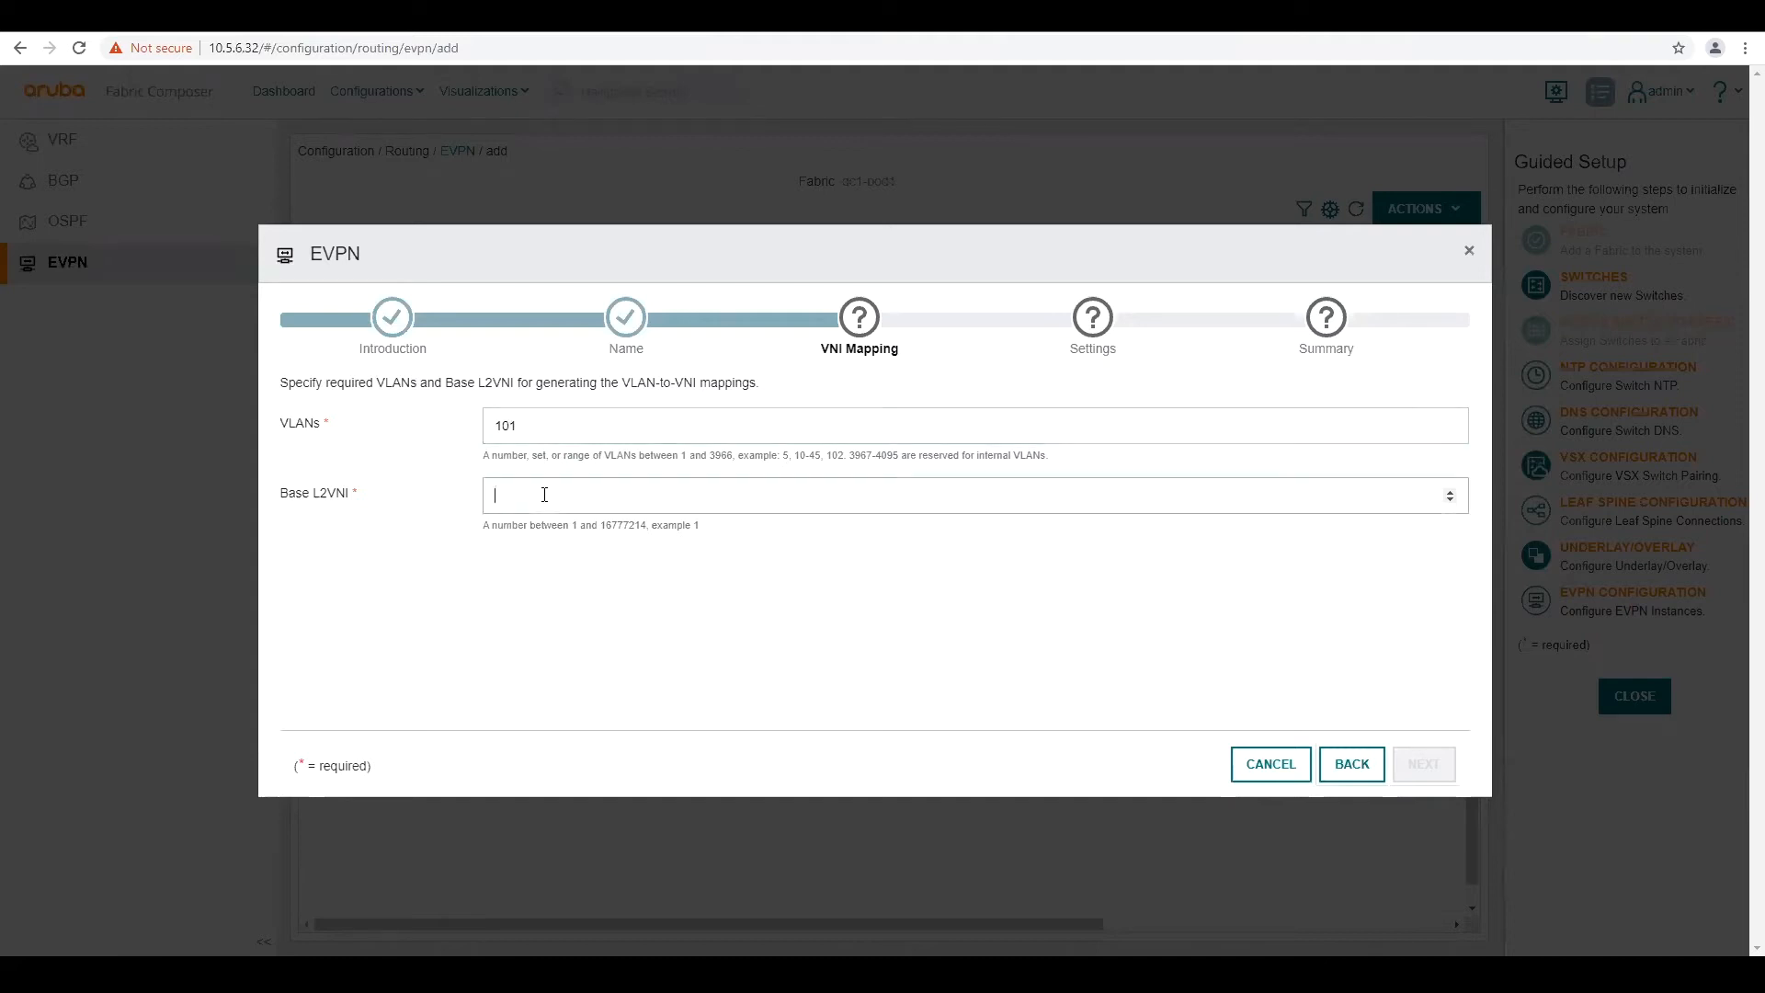
{"action": "type", "text": "10"}
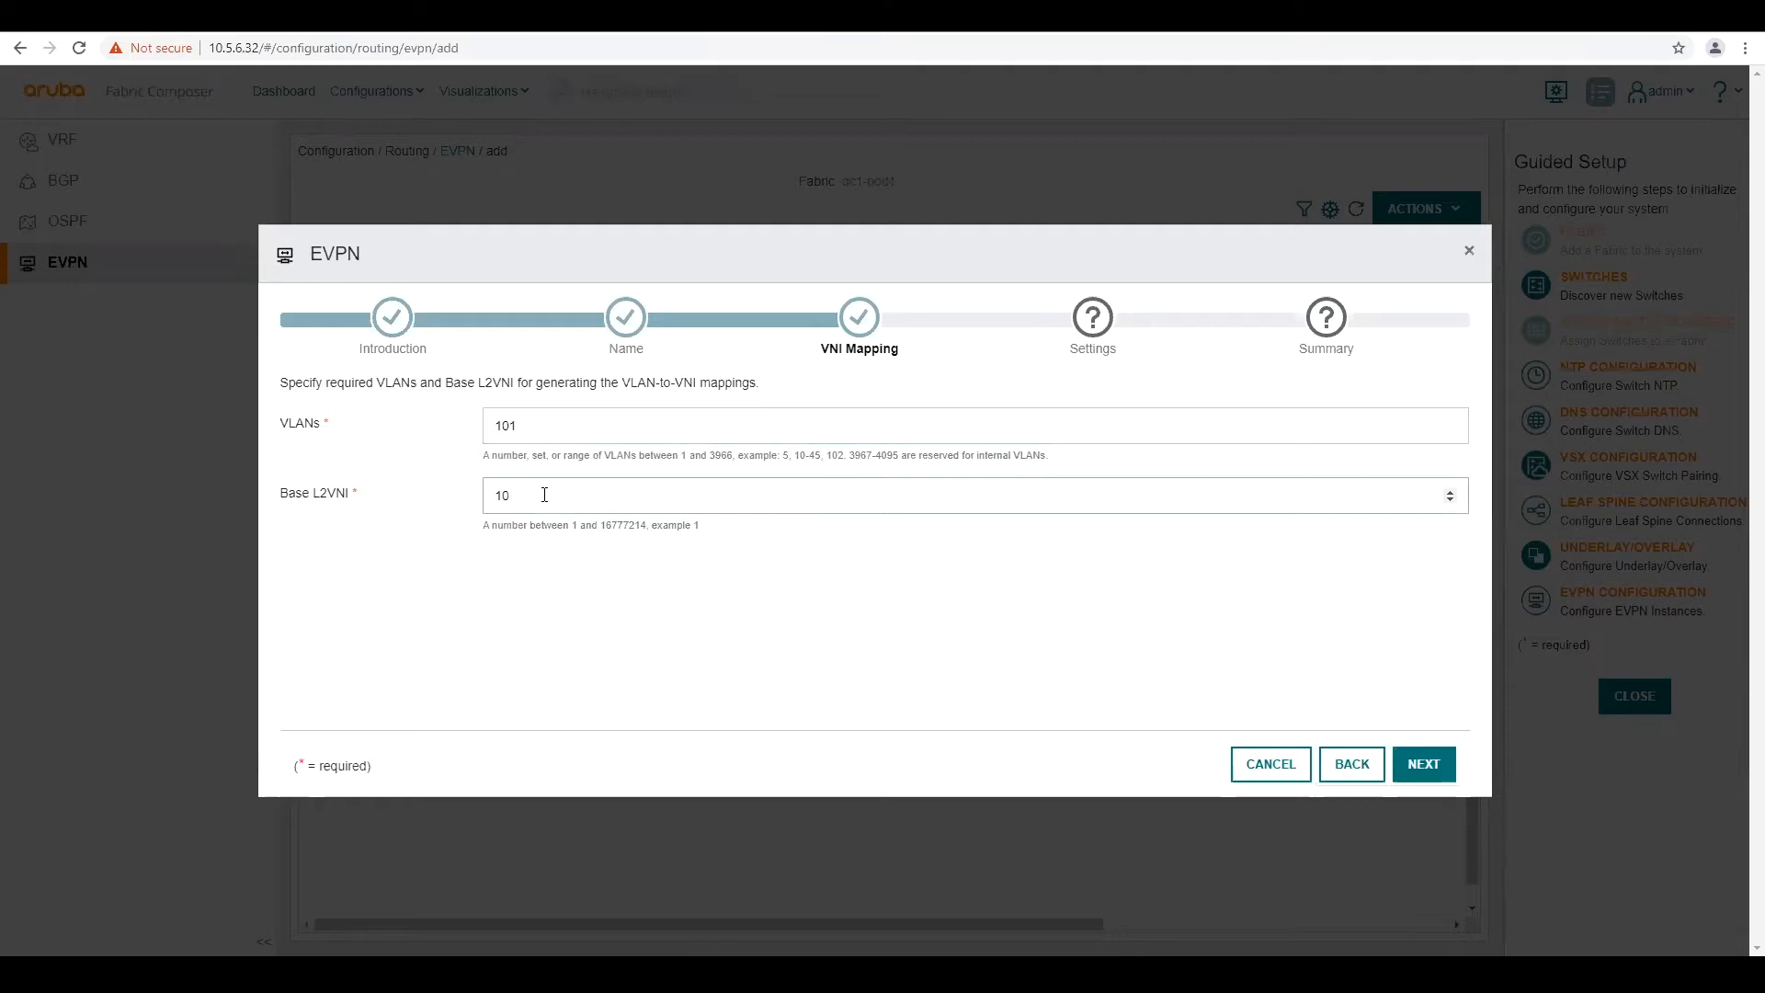
{"action": "type", "text": "0101000"}
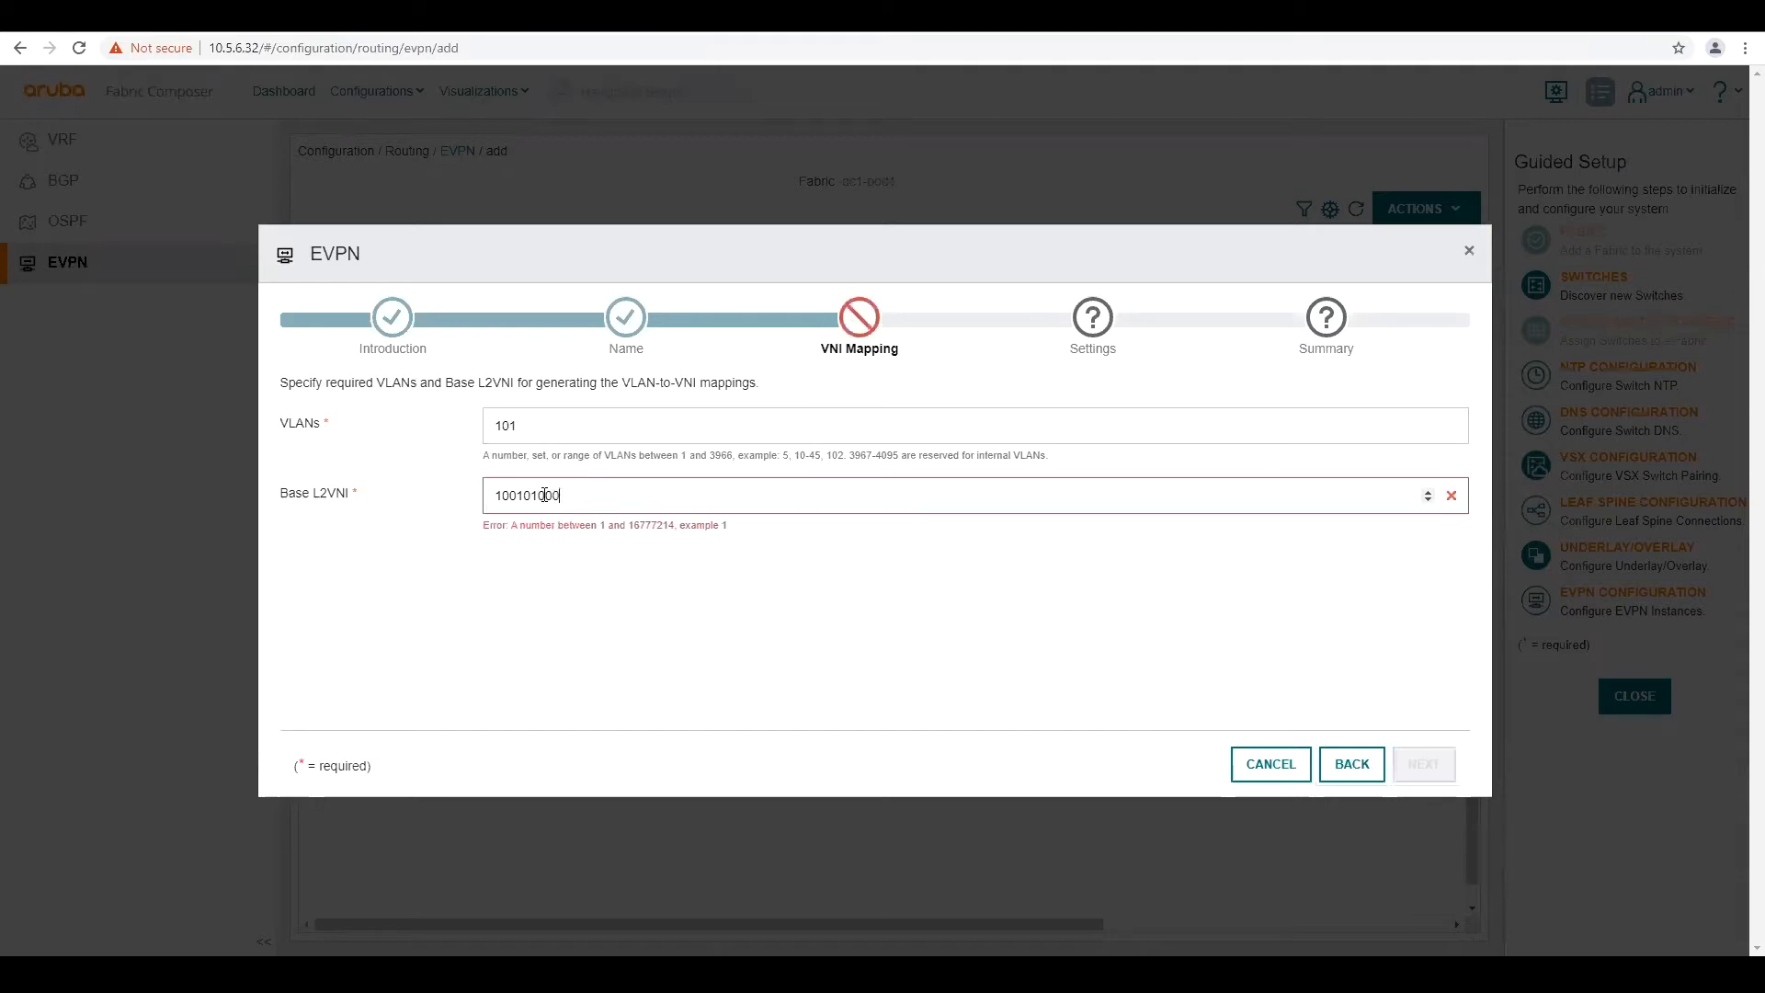
{"action": "key", "text": "BackSpace"}
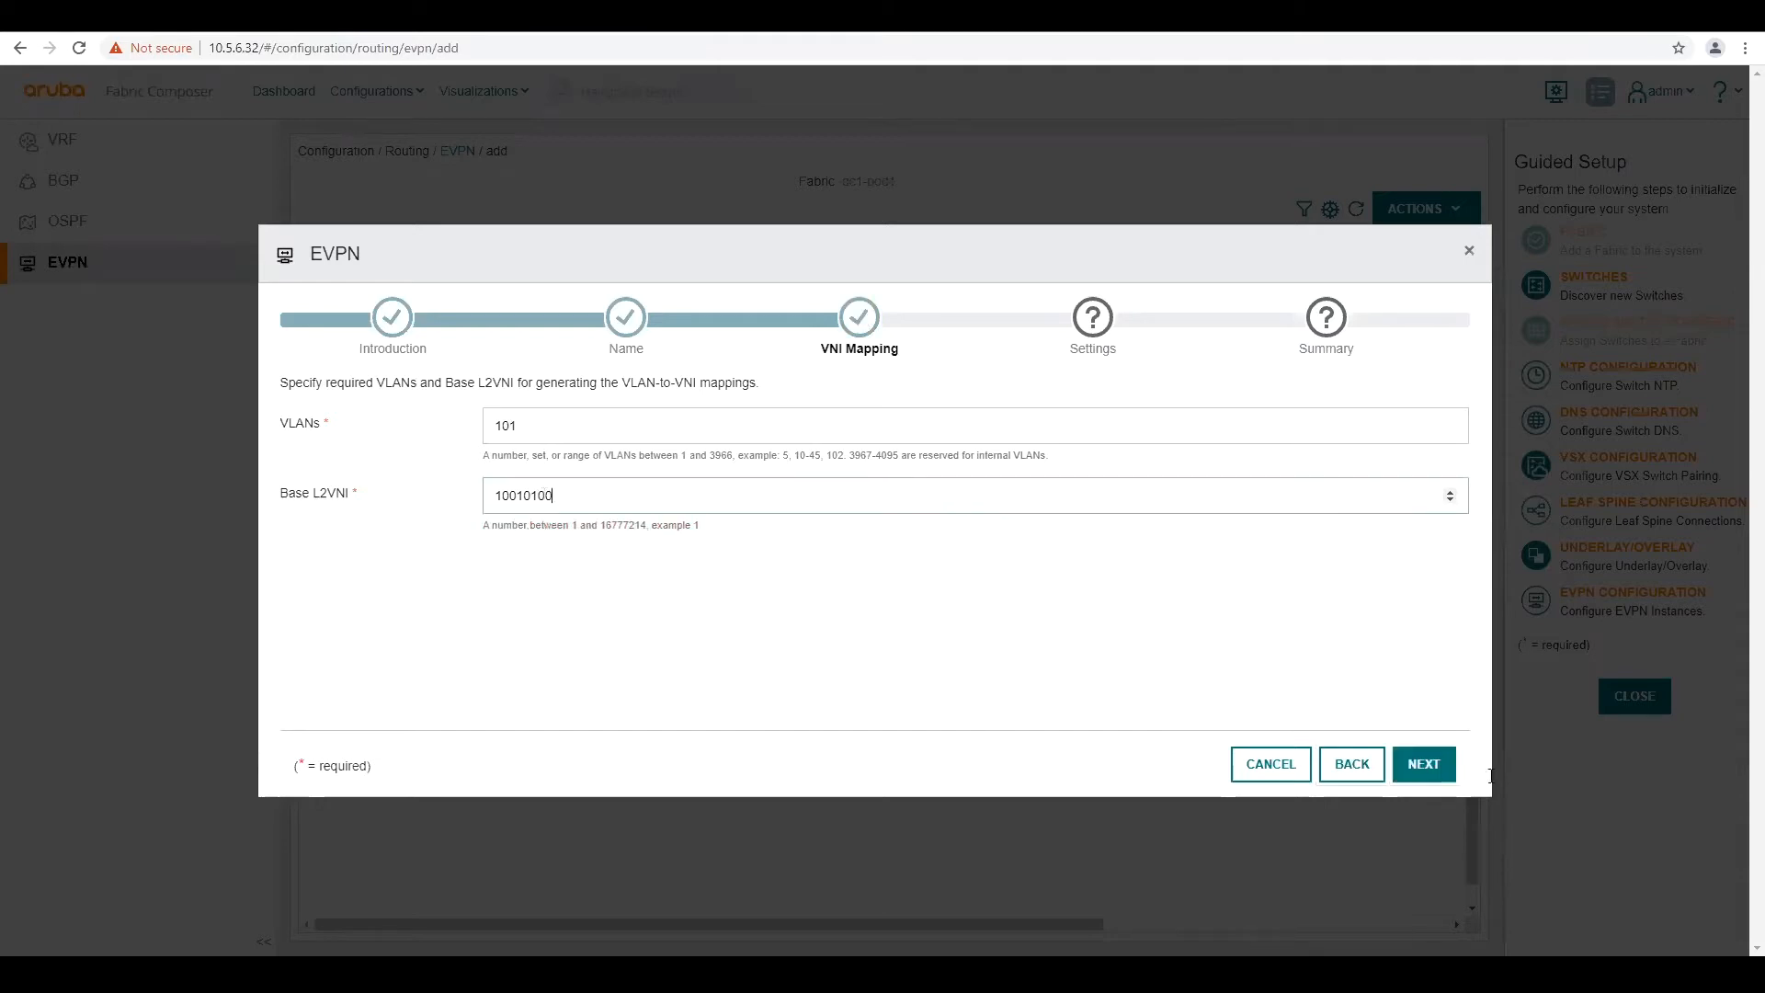
{"action": "left_click", "coordinate": [1421, 768]}
Step: Set the EVPN route target ASN prefix to 65001, keep the default system MAC address range, and proceed to the summary
{"action": "left_click", "coordinate": [502, 424]}
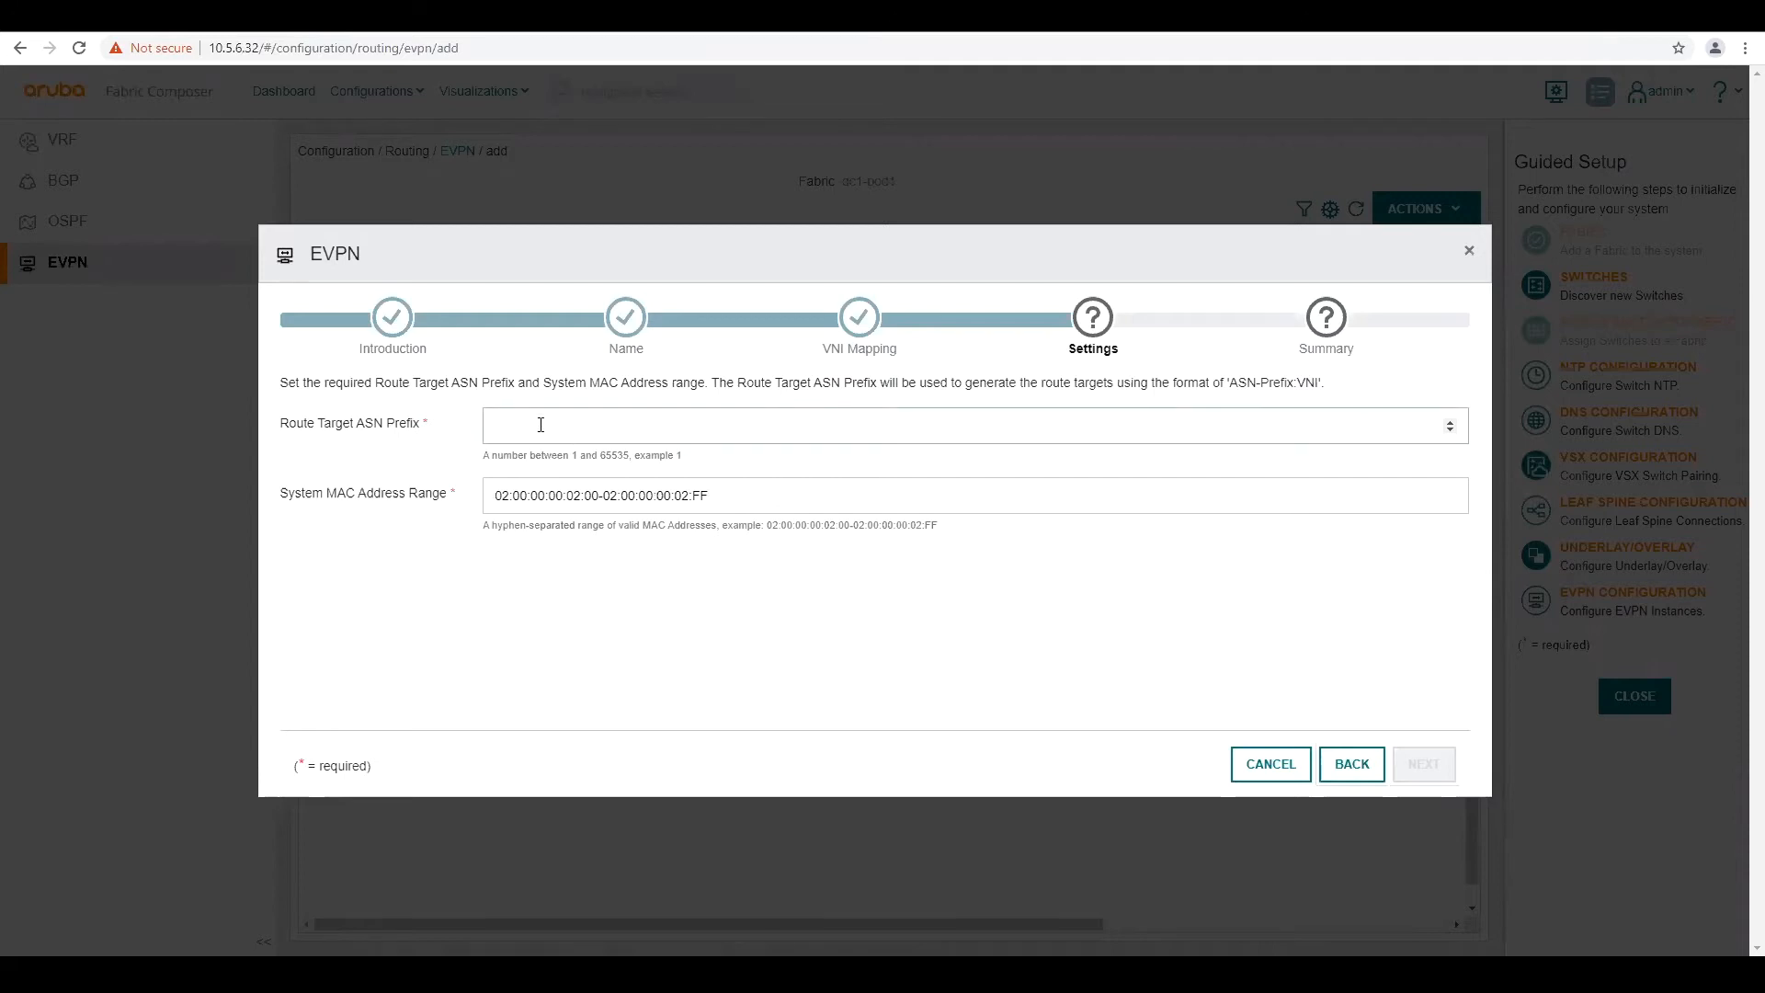
{"action": "type", "text": "65001"}
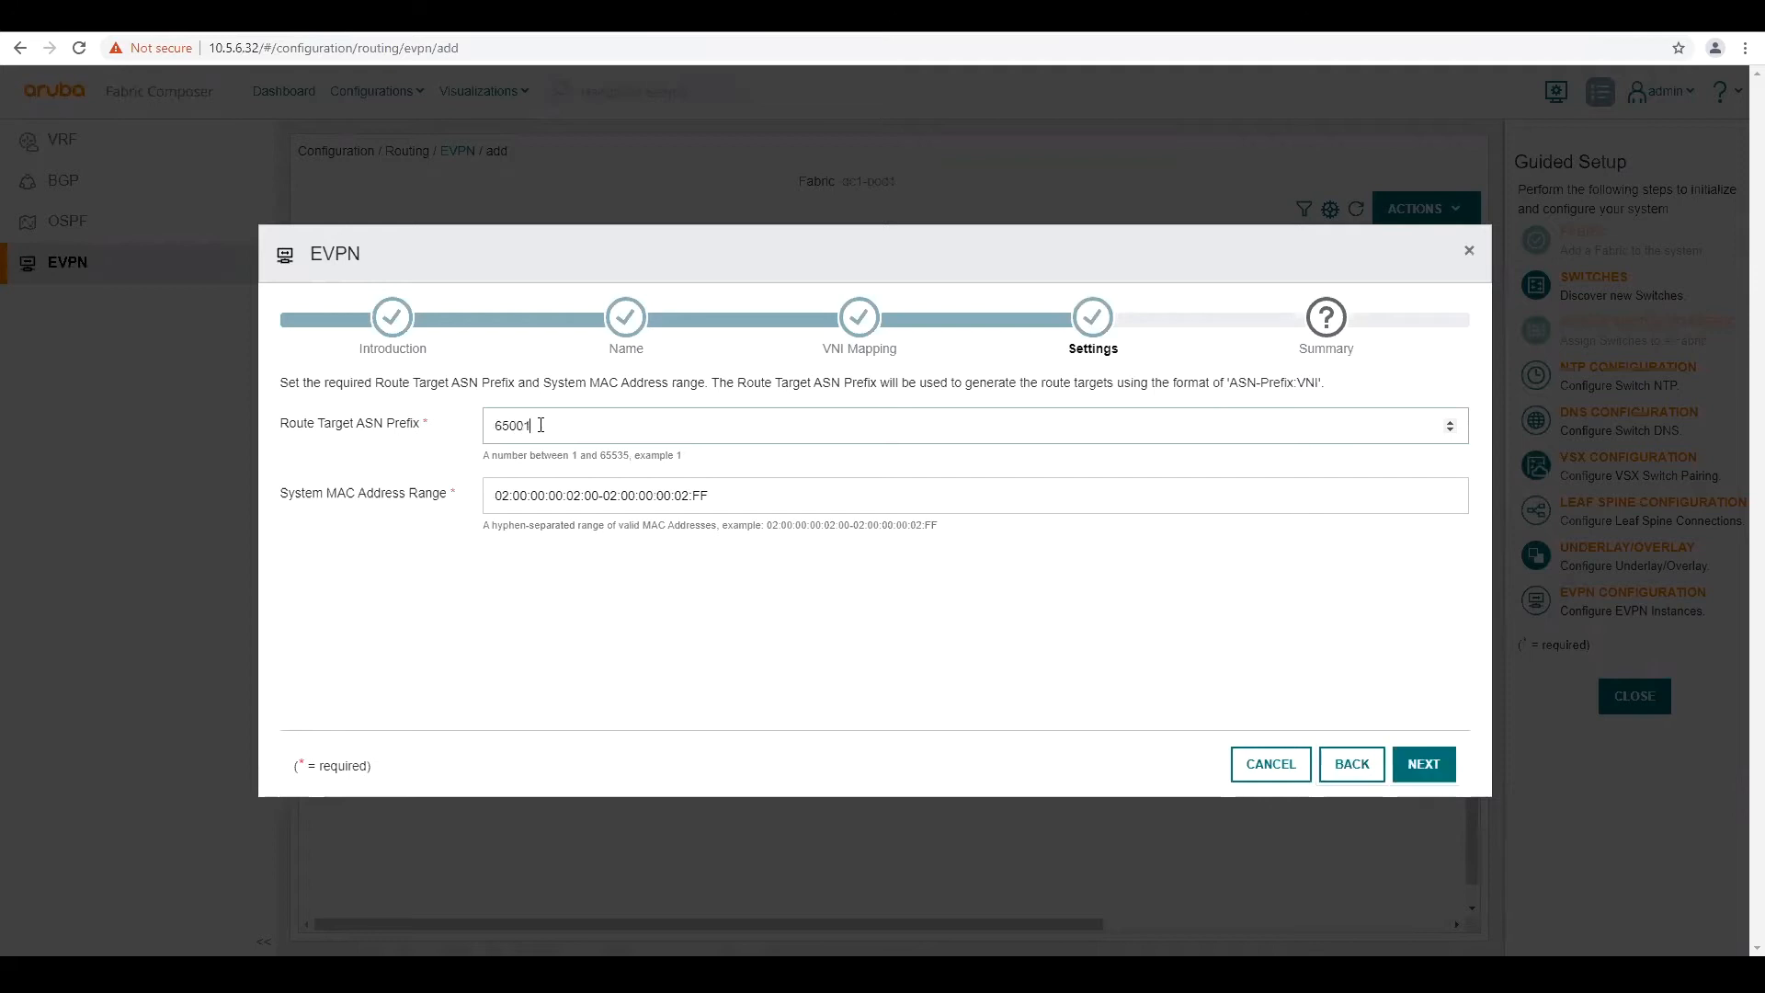
{"action": "left_click", "coordinate": [1420, 764]}
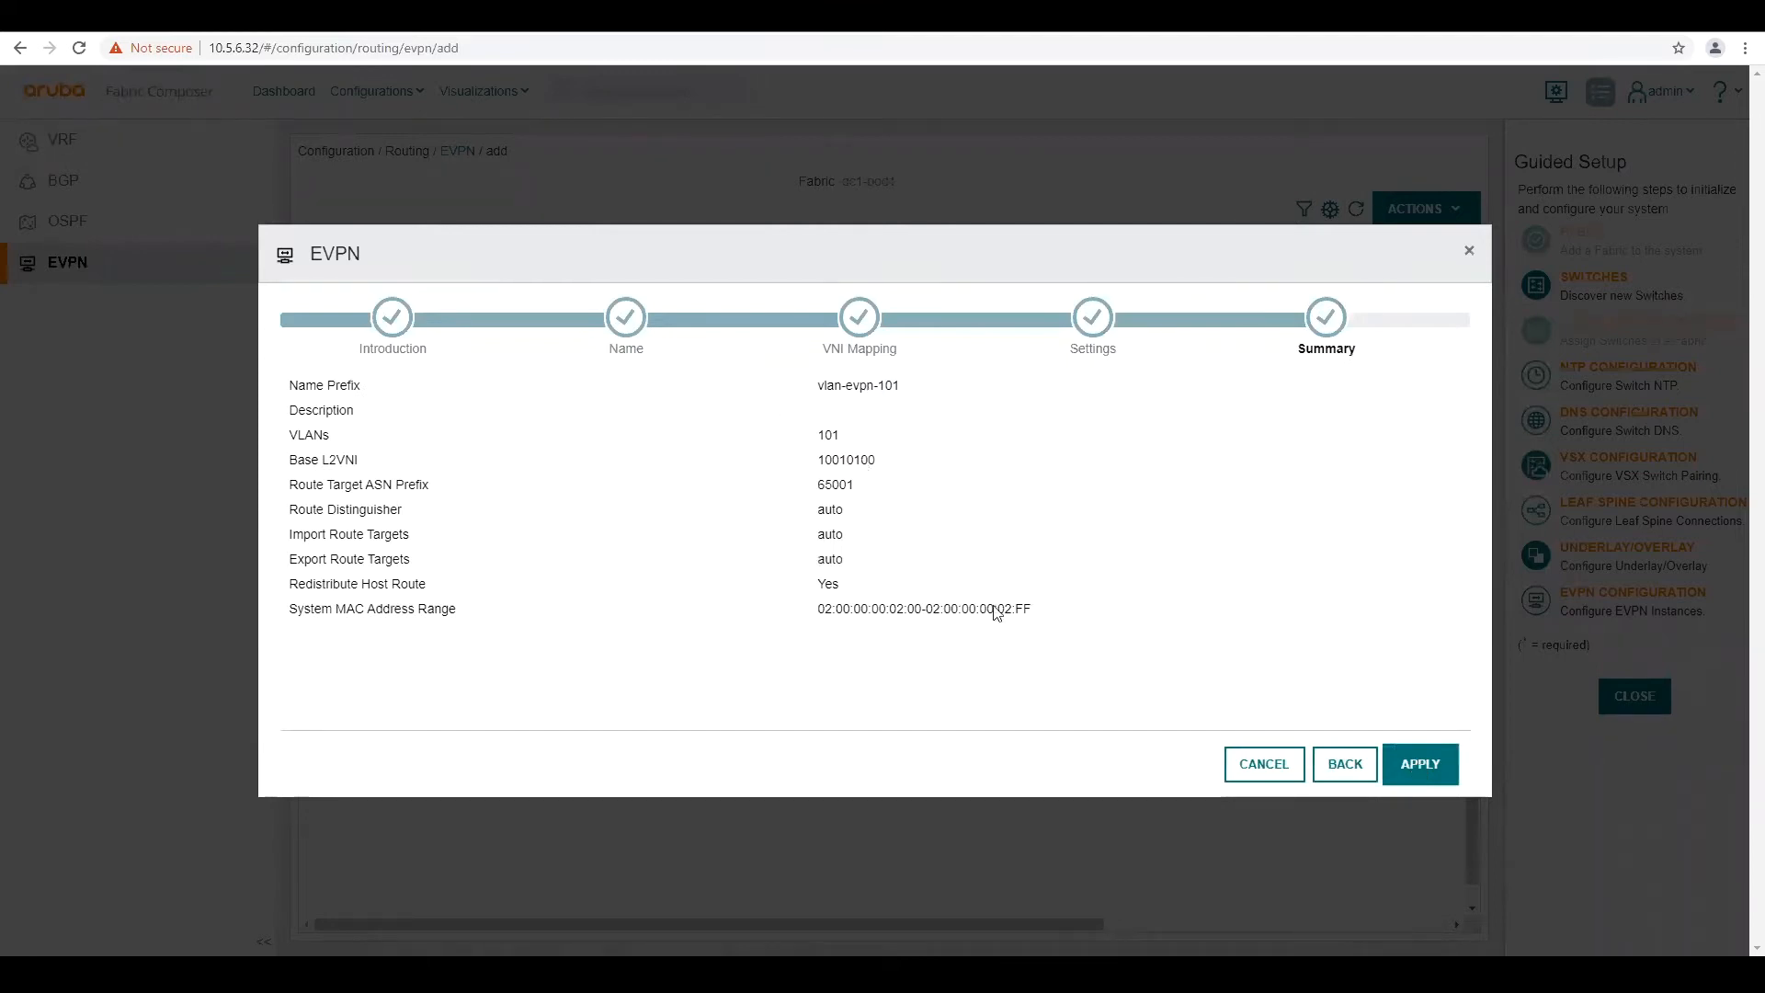
Step: Apply the EVPN configuration for VLAN 101
{"action": "left_click", "coordinate": [1422, 769]}
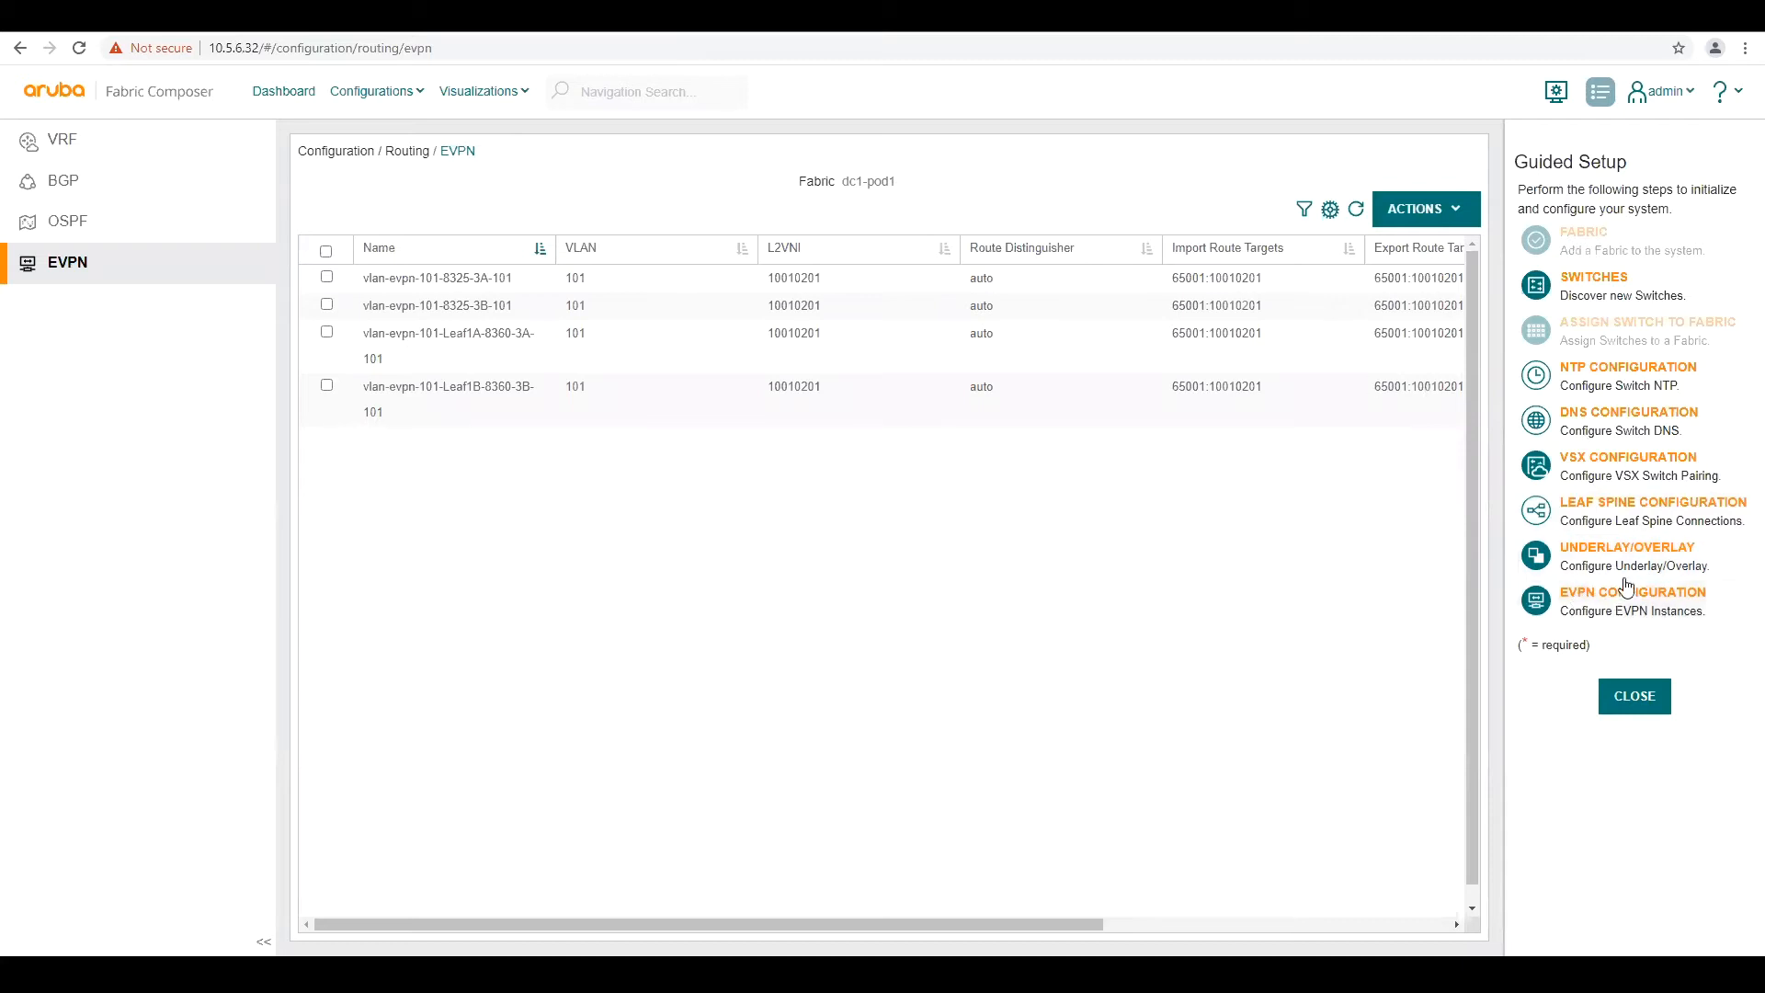
Step: Open the IP interfaces of the default VRF in the routing configuration
{"action": "left_click", "coordinate": [392, 92]}
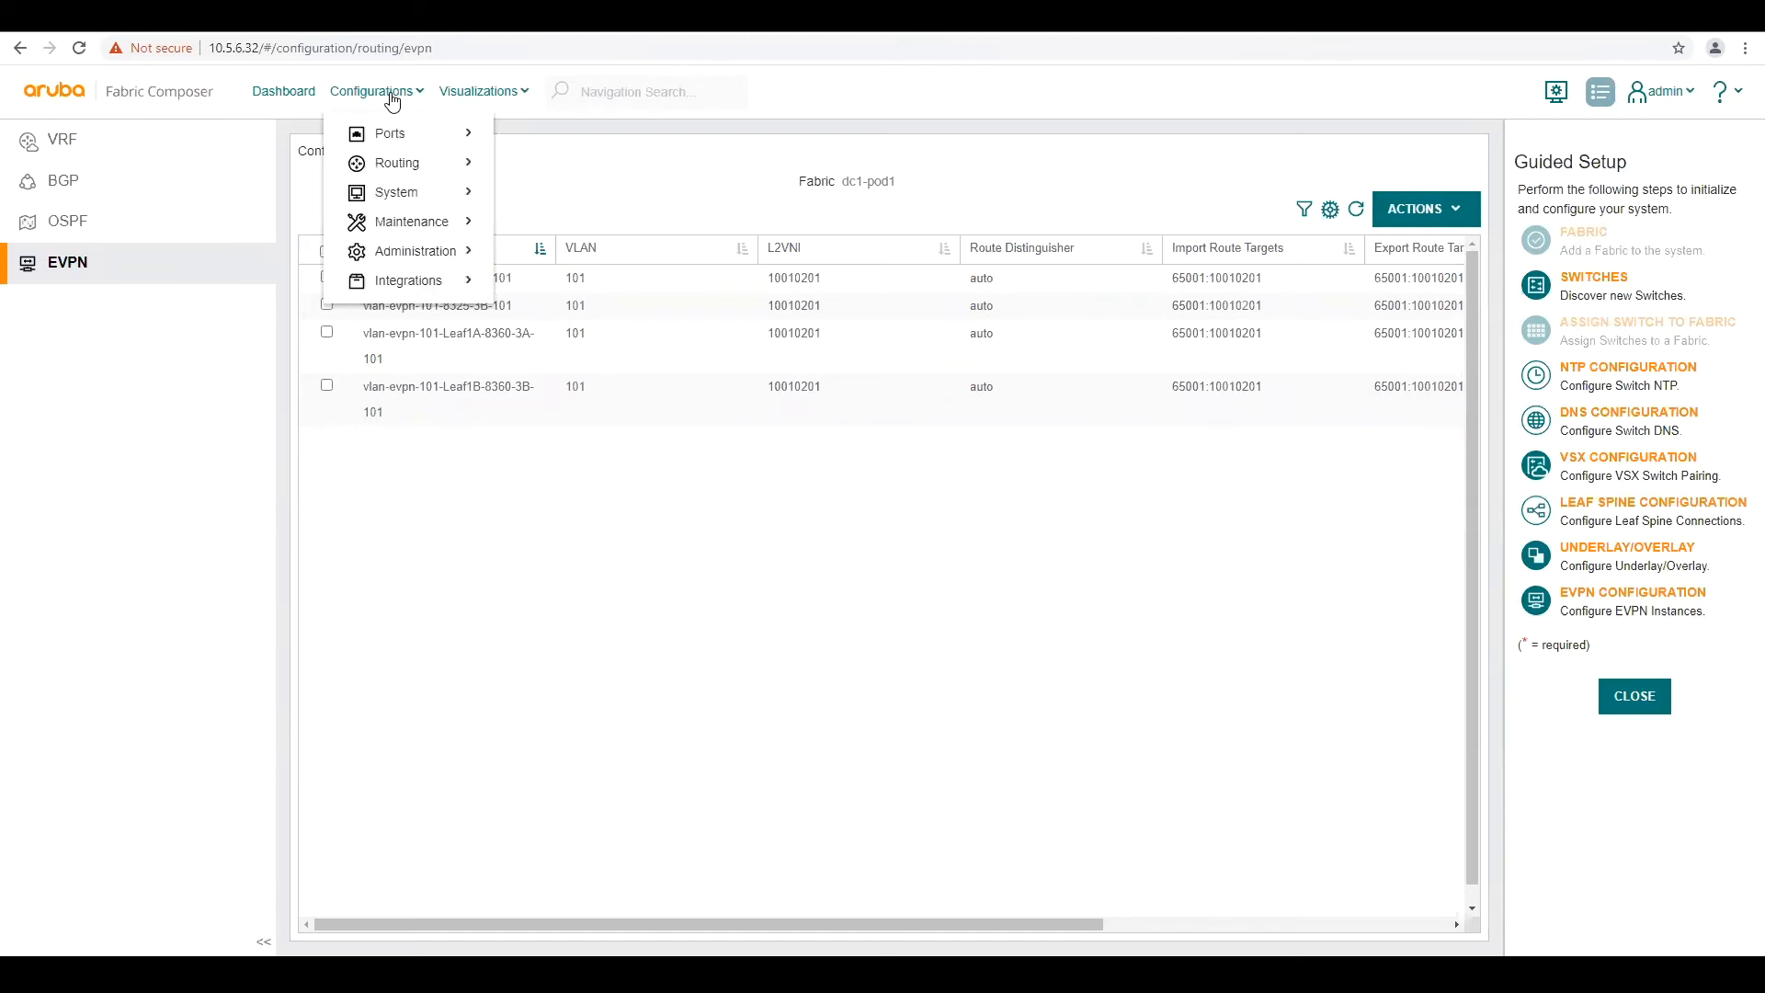
{"action": "mouse_move", "coordinate": [398, 170]}
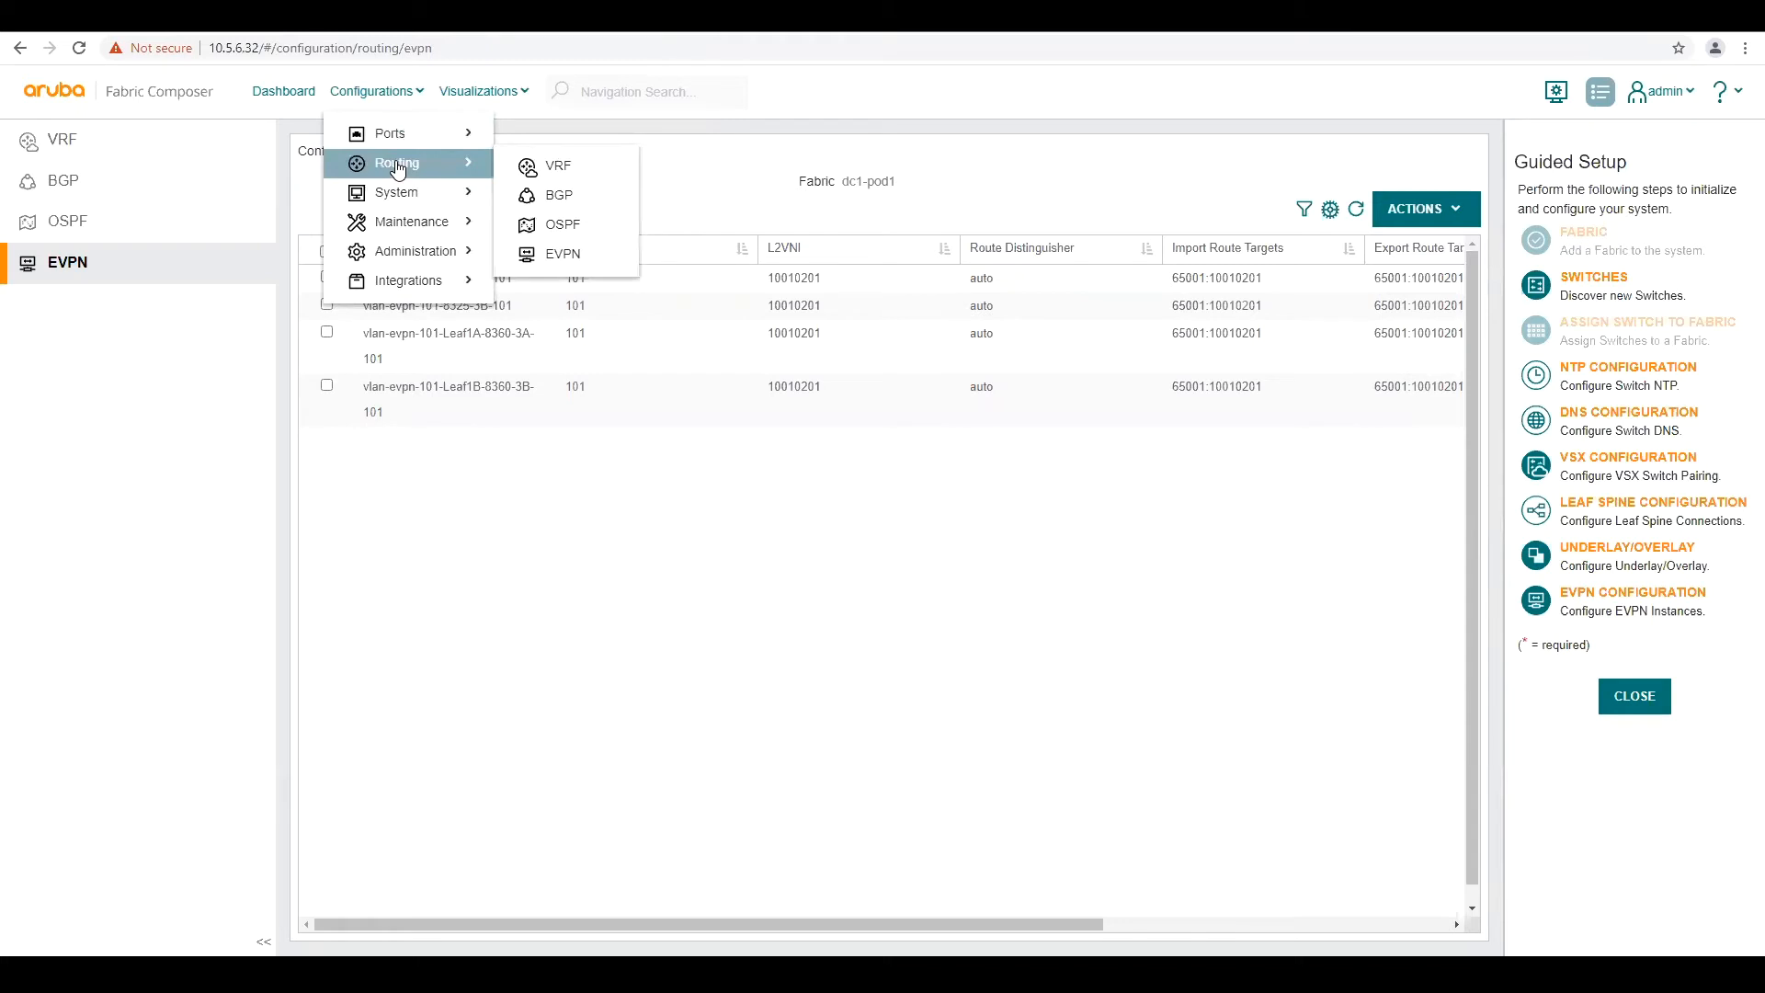
{"action": "left_click", "coordinate": [563, 167]}
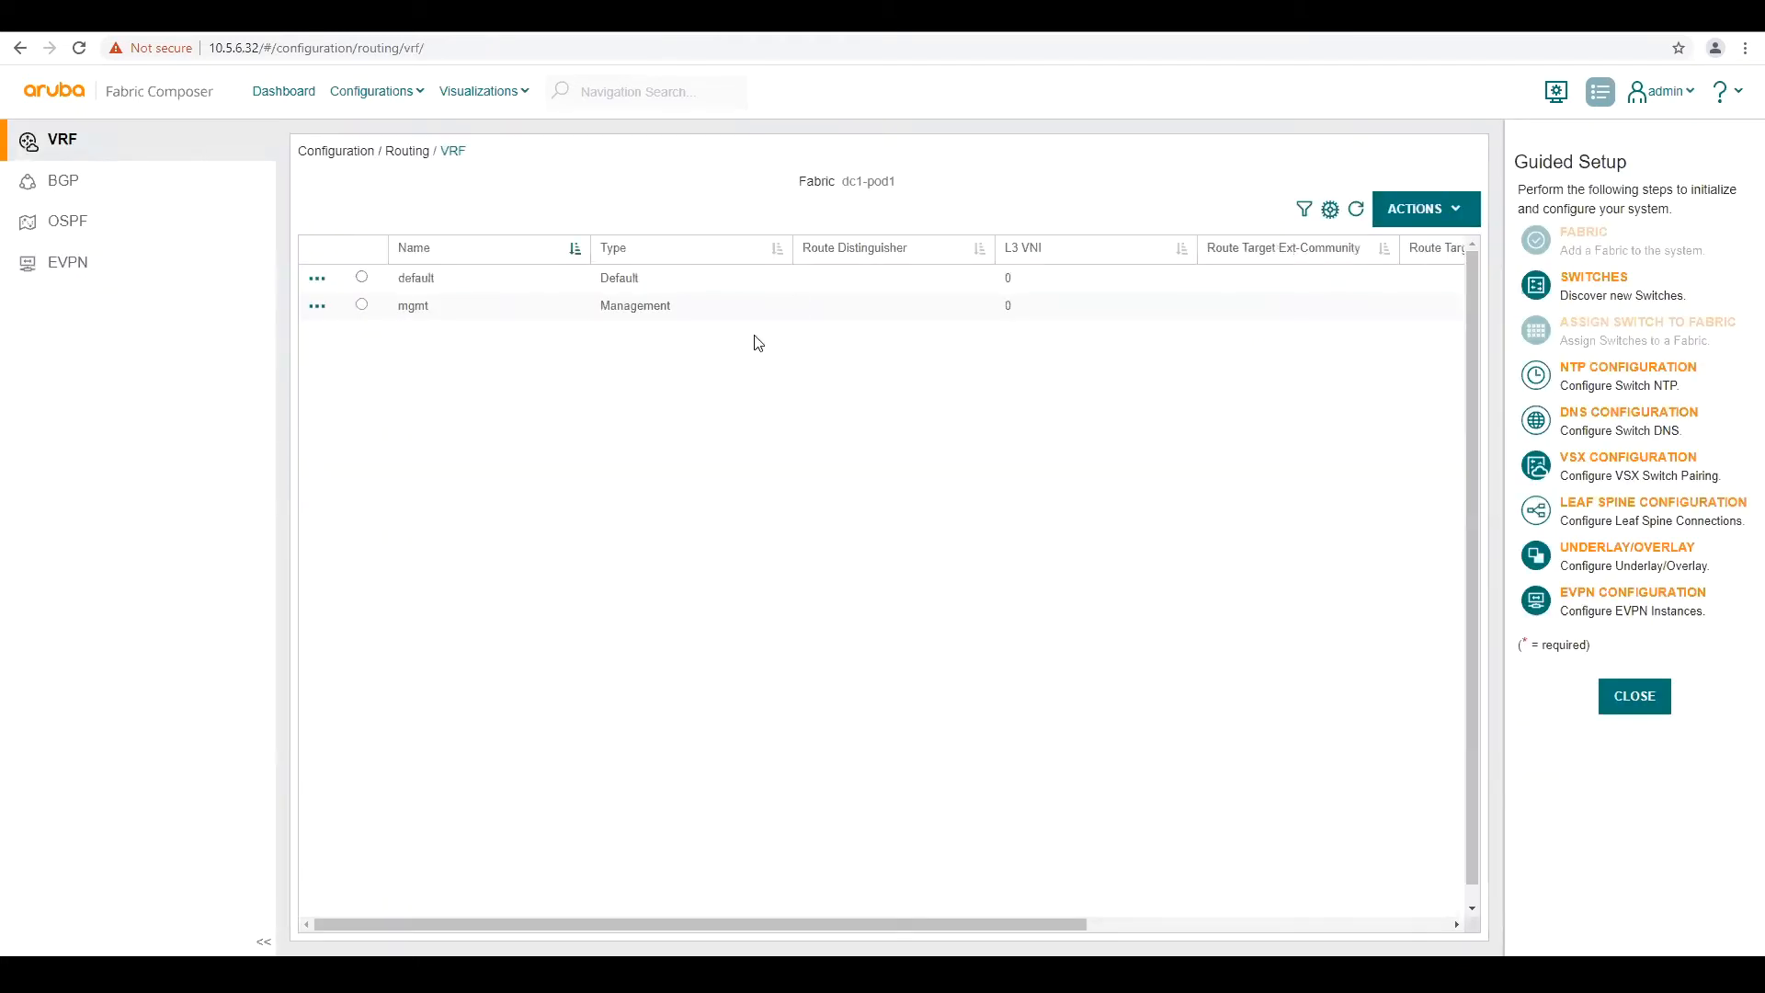
{"action": "left_click", "coordinate": [362, 278]}
{"action": "left_click", "coordinate": [1454, 215]}
{"action": "left_click", "coordinate": [1390, 372]}
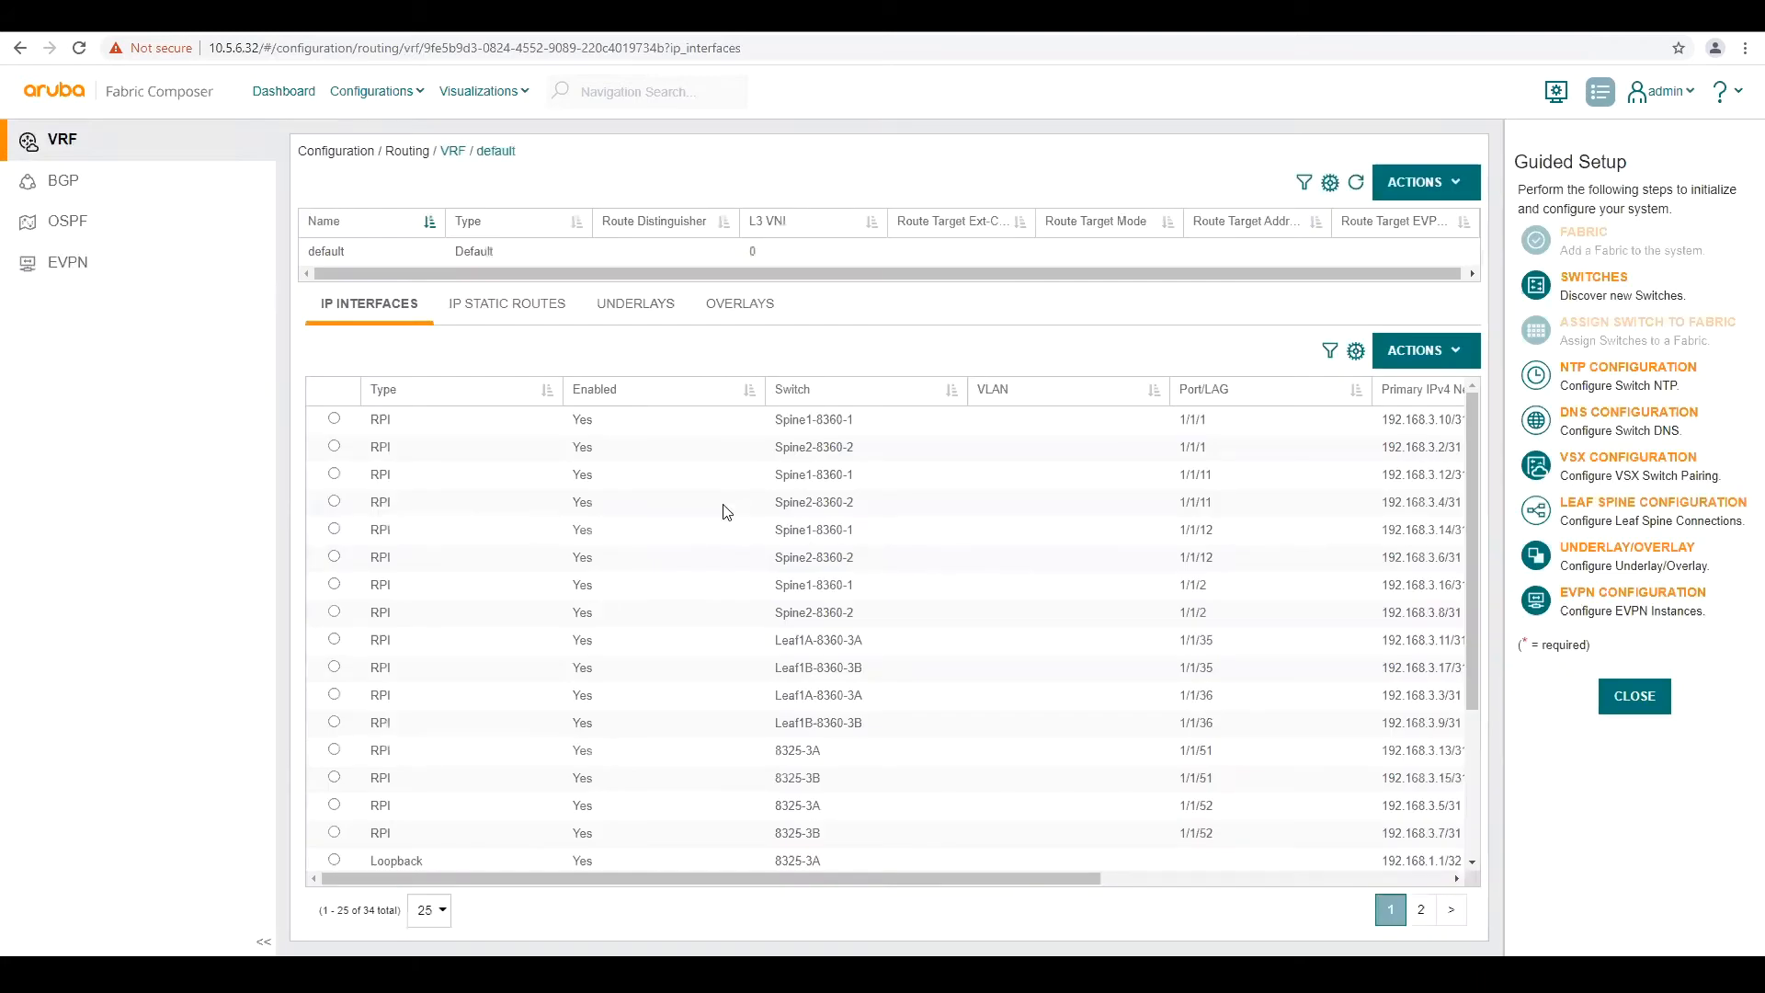
{"action": "scroll", "coordinate": [611, 513], "scroll_direction": "down", "scroll_amount": 3}
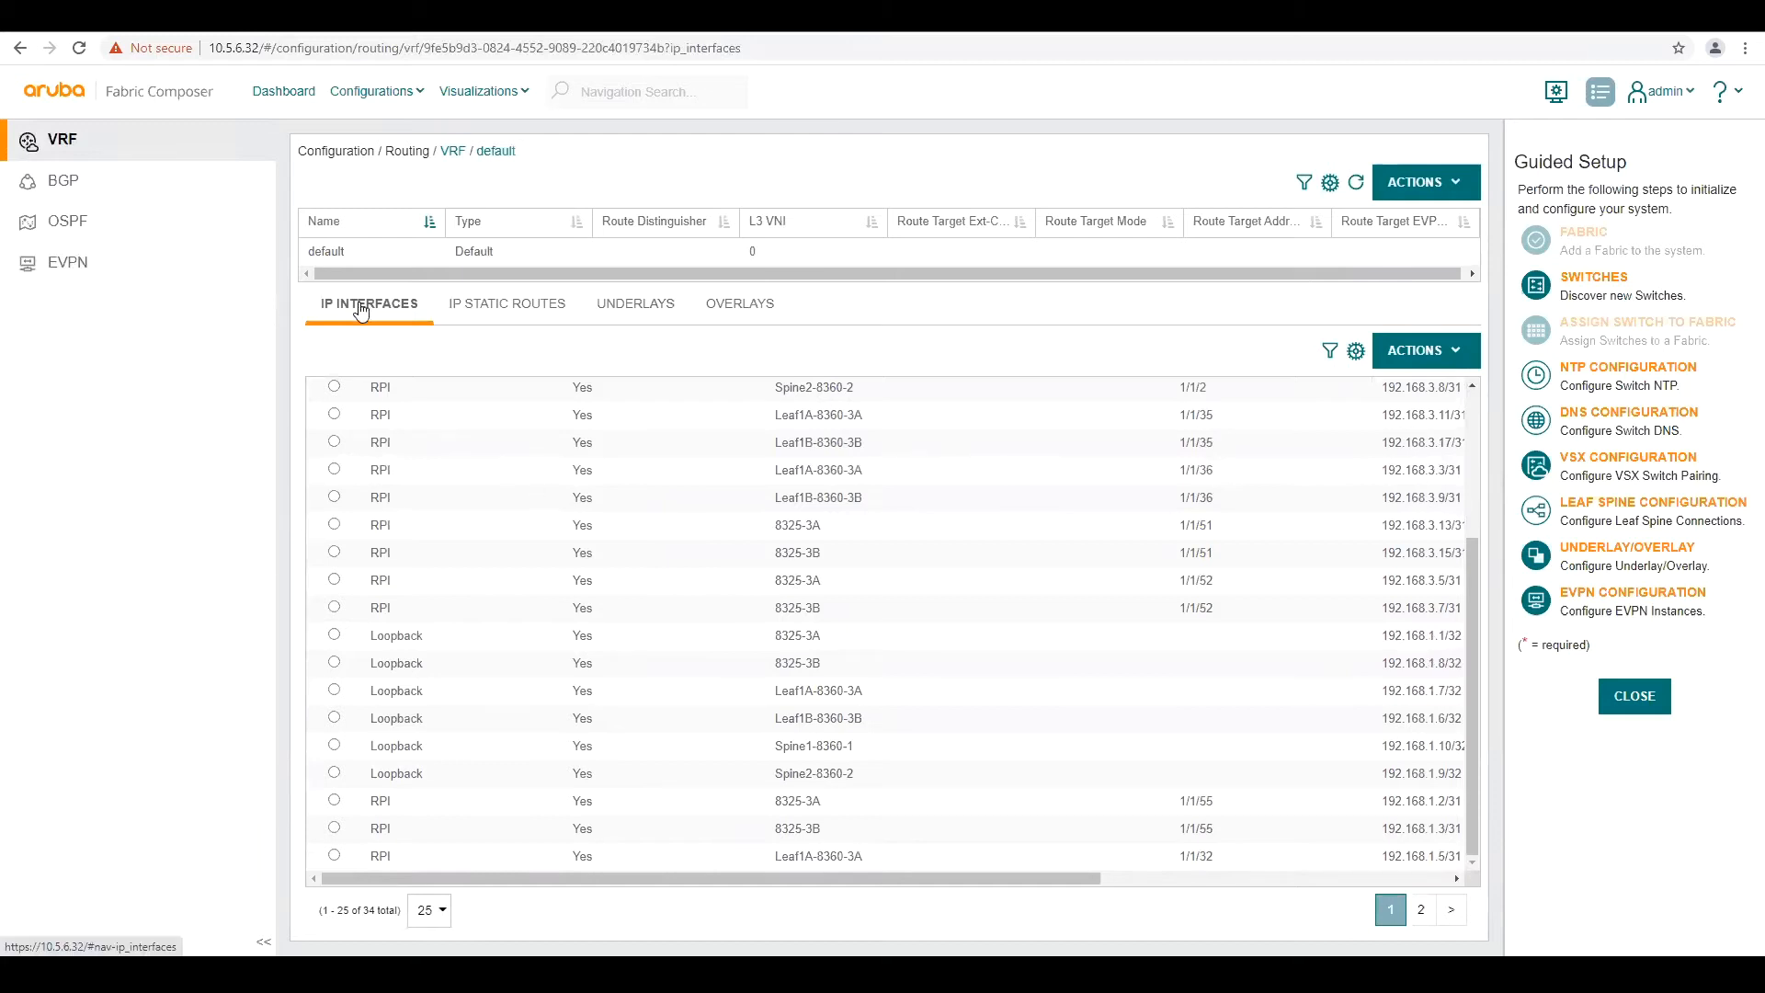
Step: Start adding an IP interface to the default VRF with the type Distributed SVI
{"action": "left_click", "coordinate": [1457, 355]}
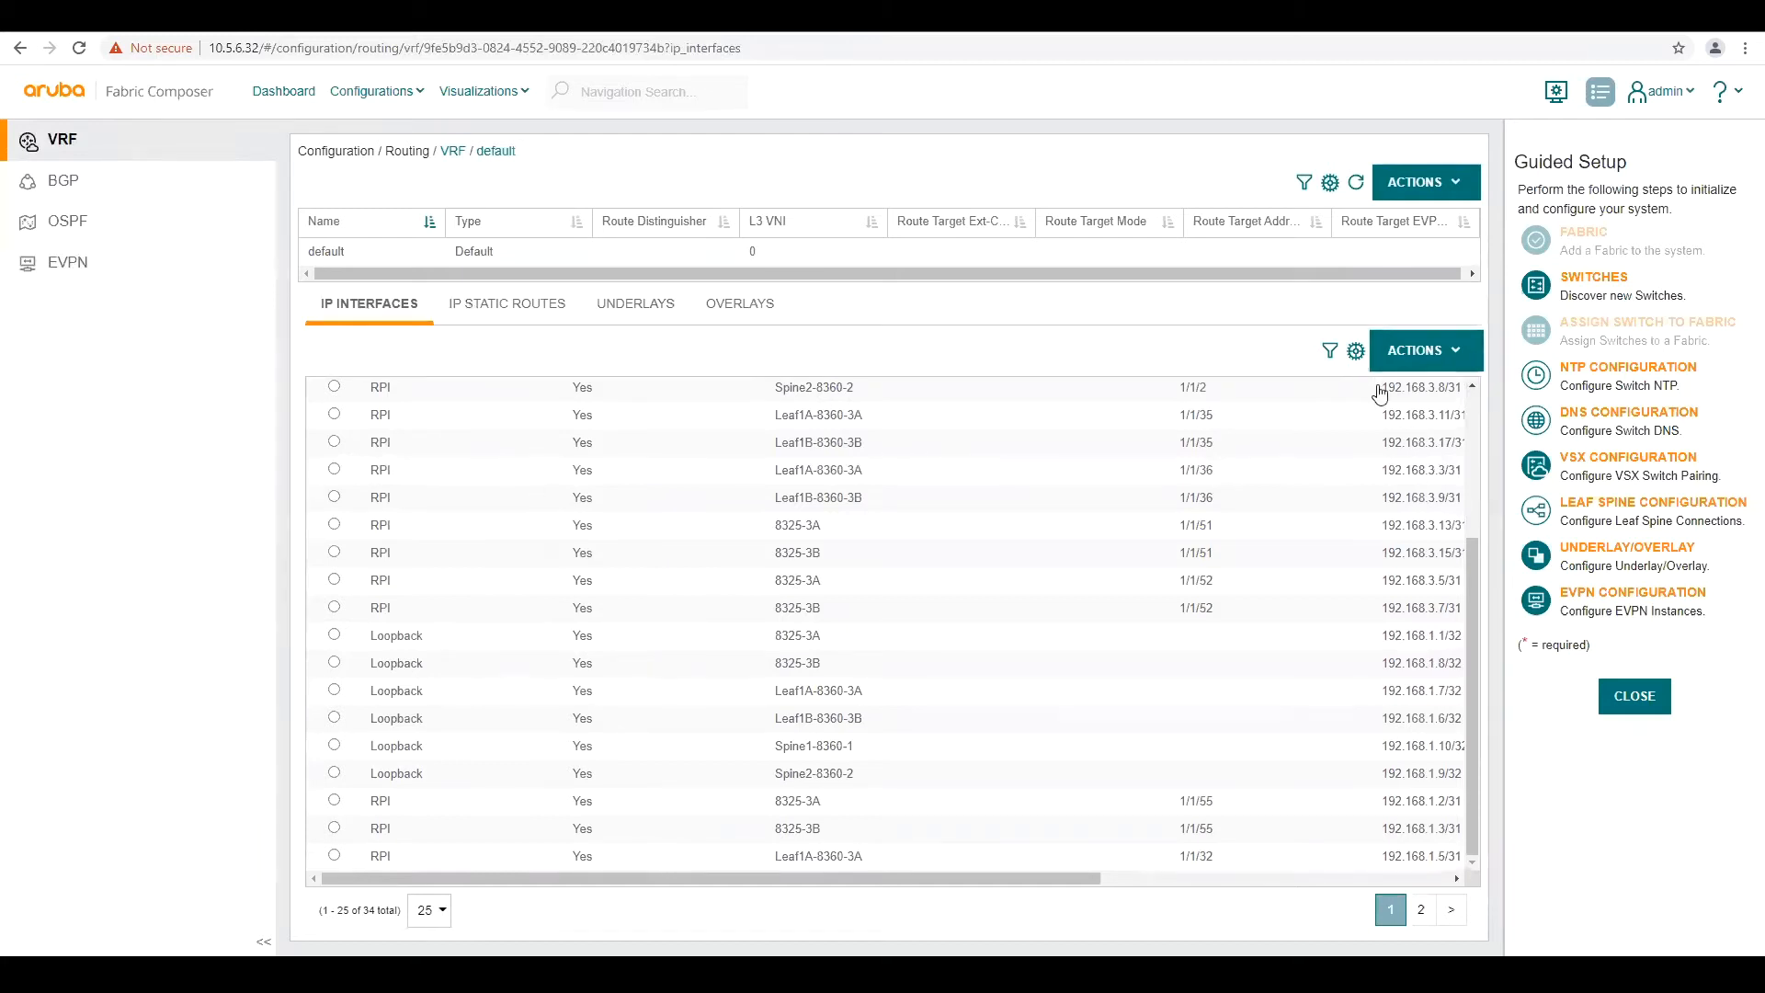
{"action": "left_click", "coordinate": [1374, 397]}
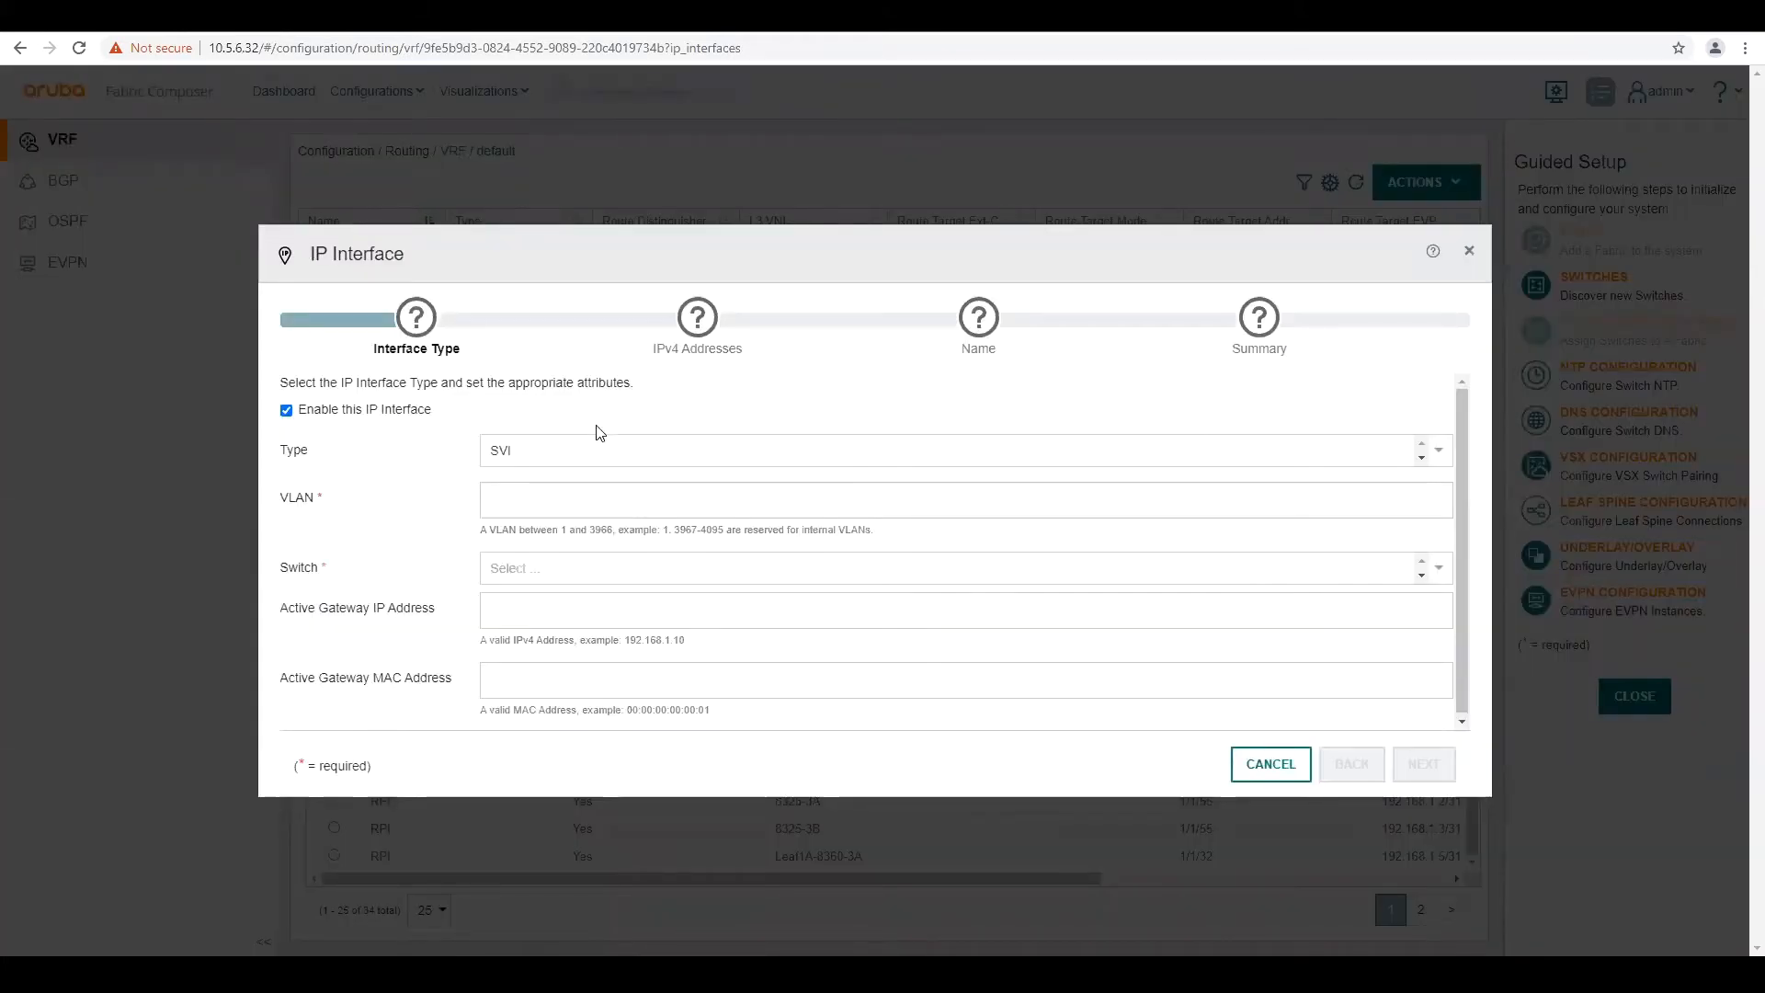
{"action": "left_click", "coordinate": [1417, 459]}
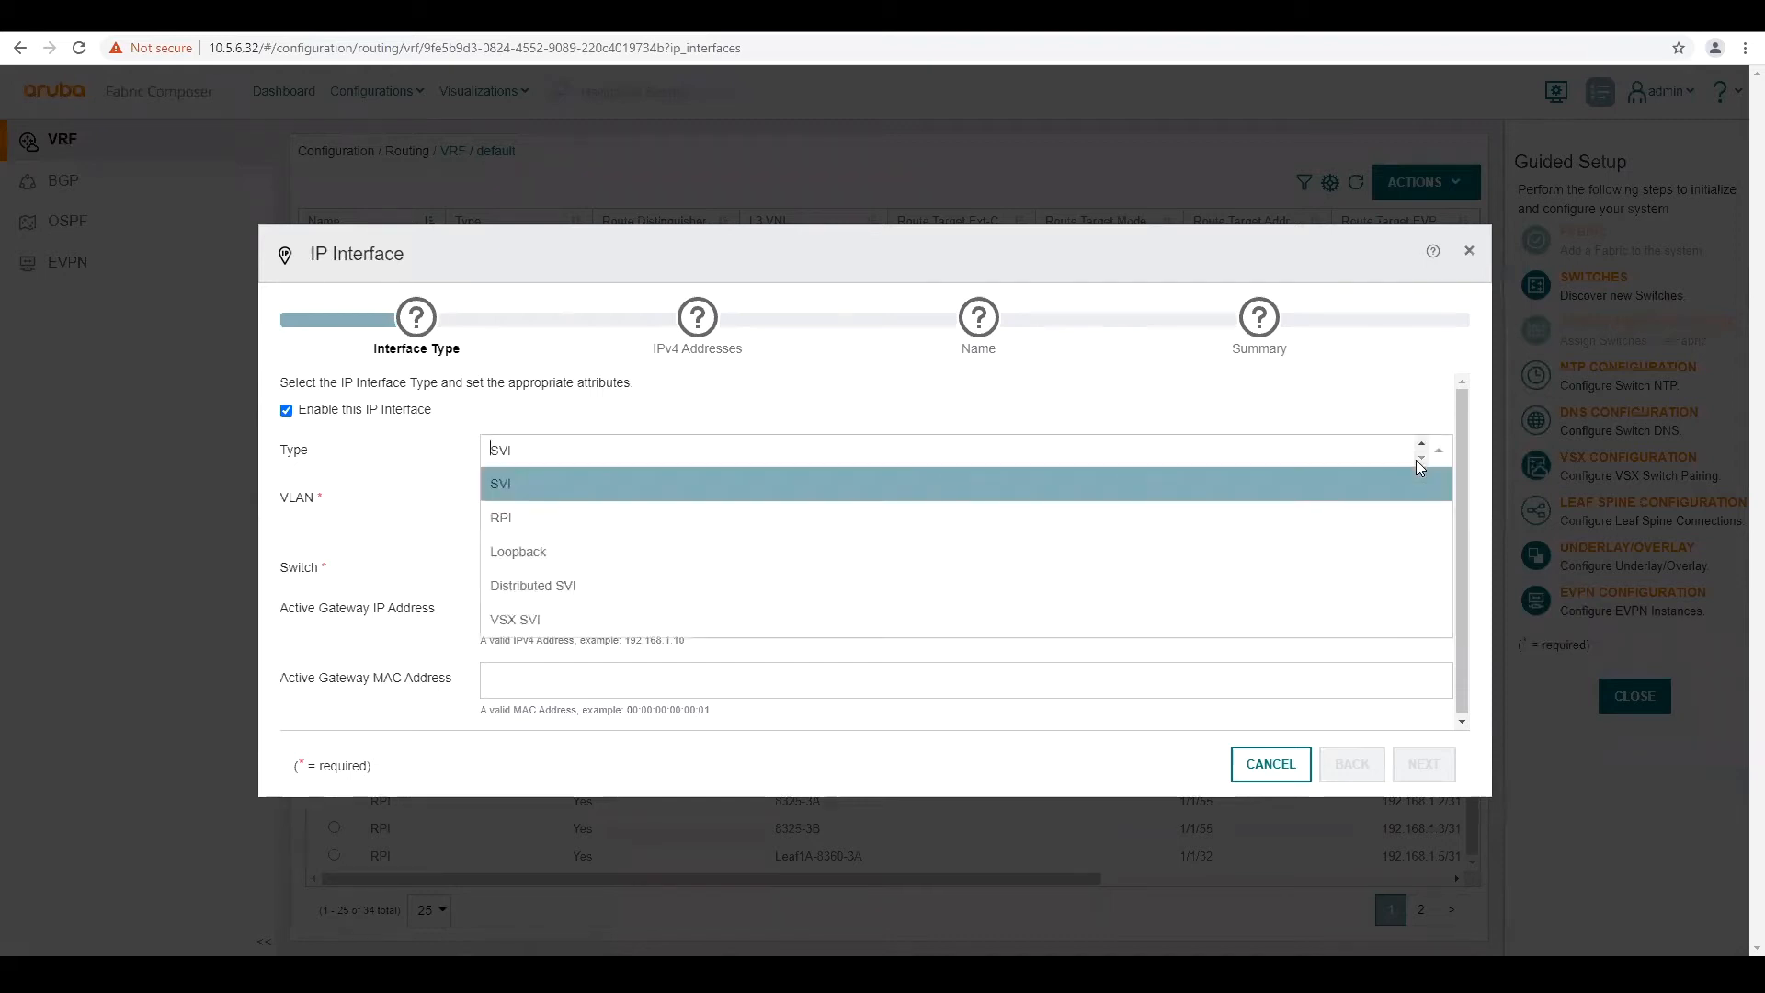
{"action": "left_click", "coordinate": [572, 593]}
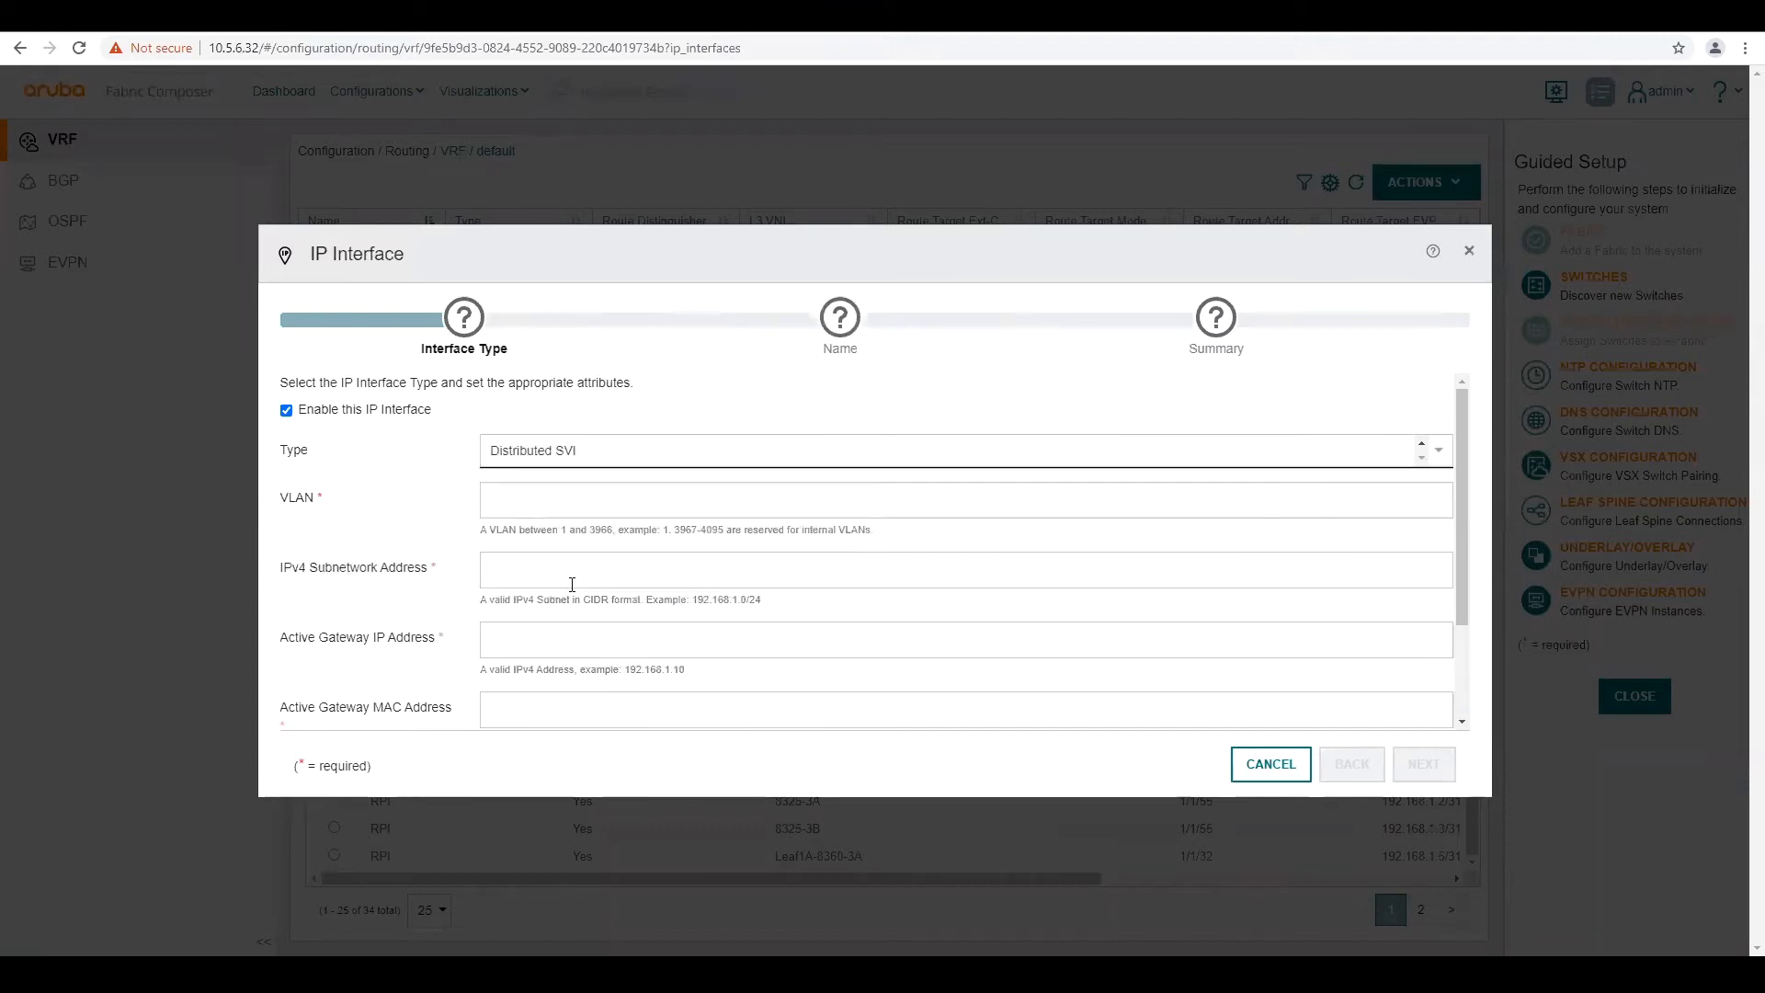
Step: Assign the interface to VLAN 101 with the IPv4 subnetwork address 192.168.101.0/24
{"action": "left_click", "coordinate": [513, 500]}
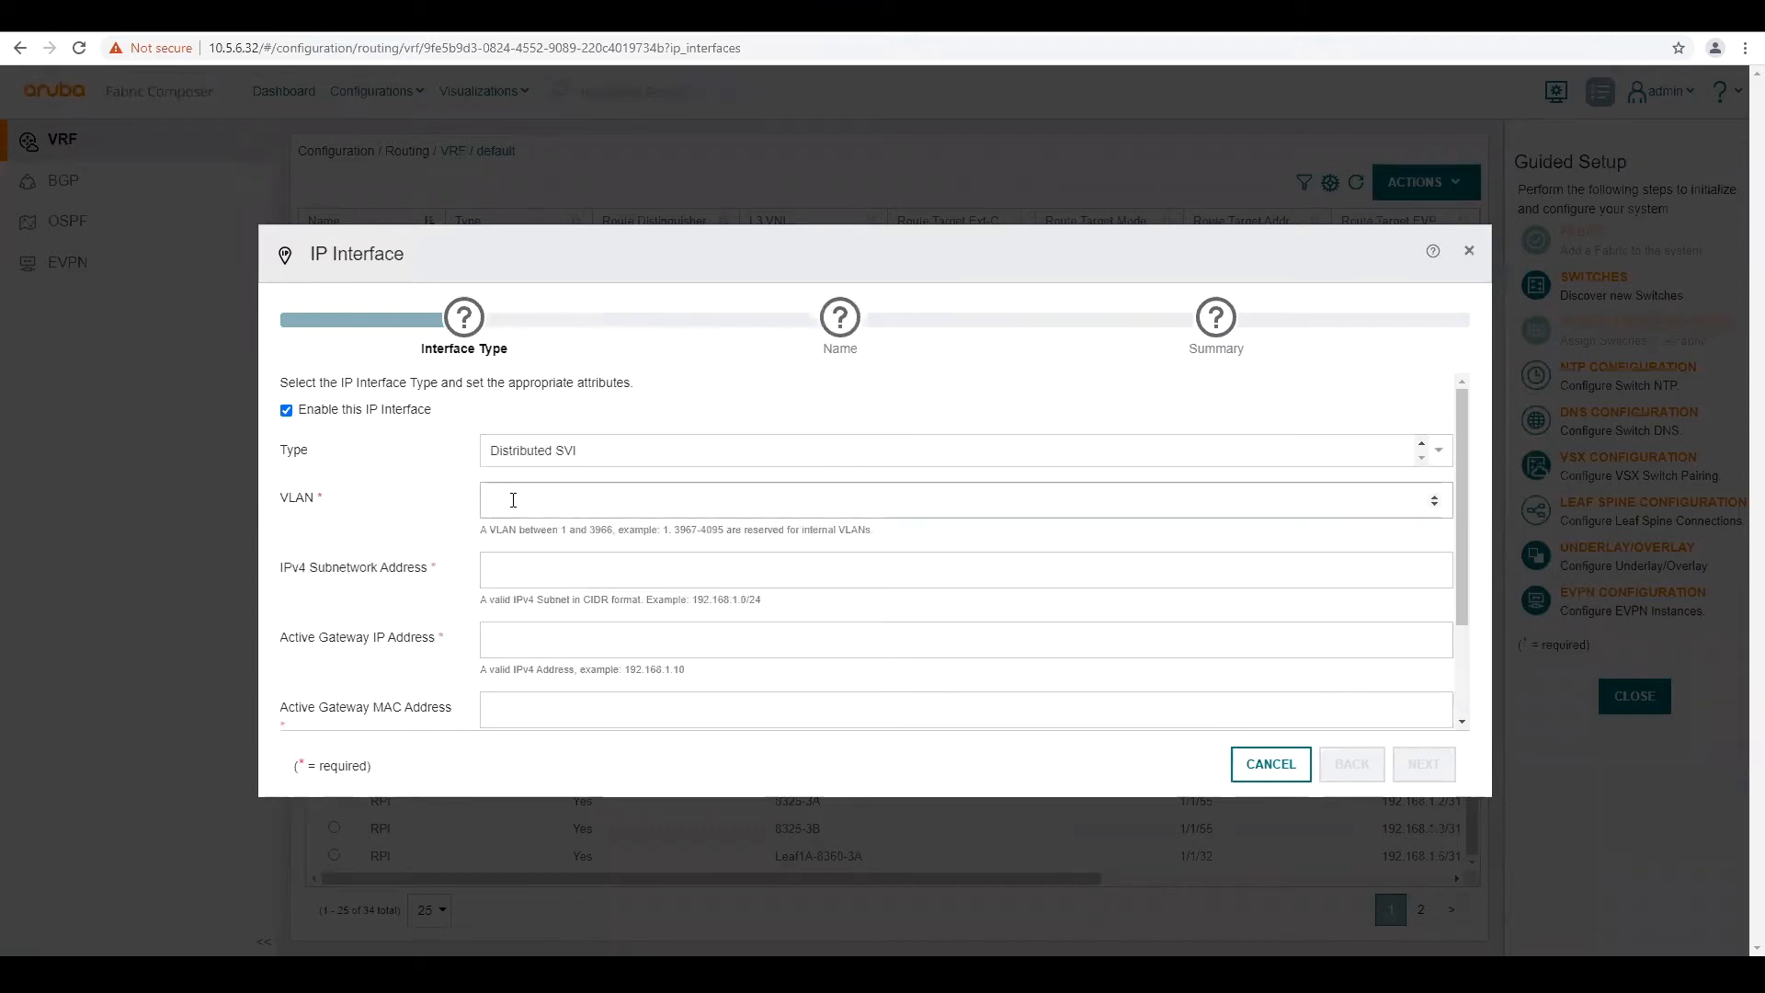
{"action": "type", "text": "101"}
{"action": "left_click", "coordinate": [522, 581]}
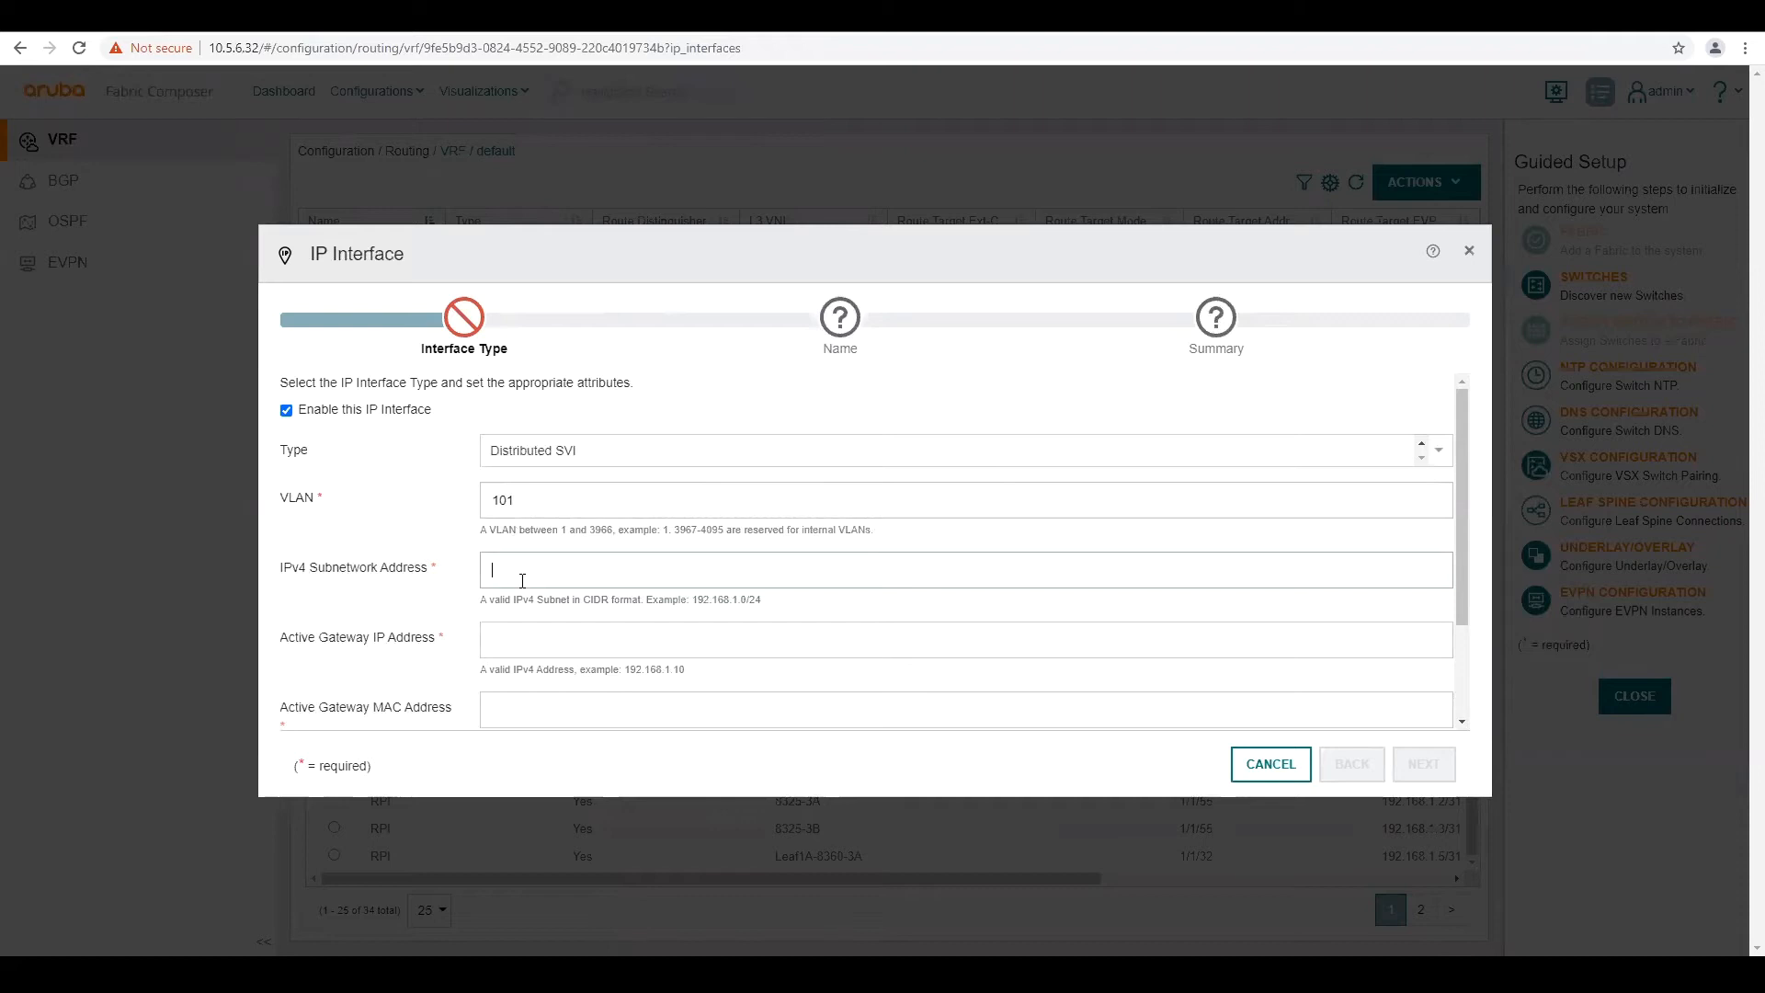
{"action": "type", "text": "192.168.101"}
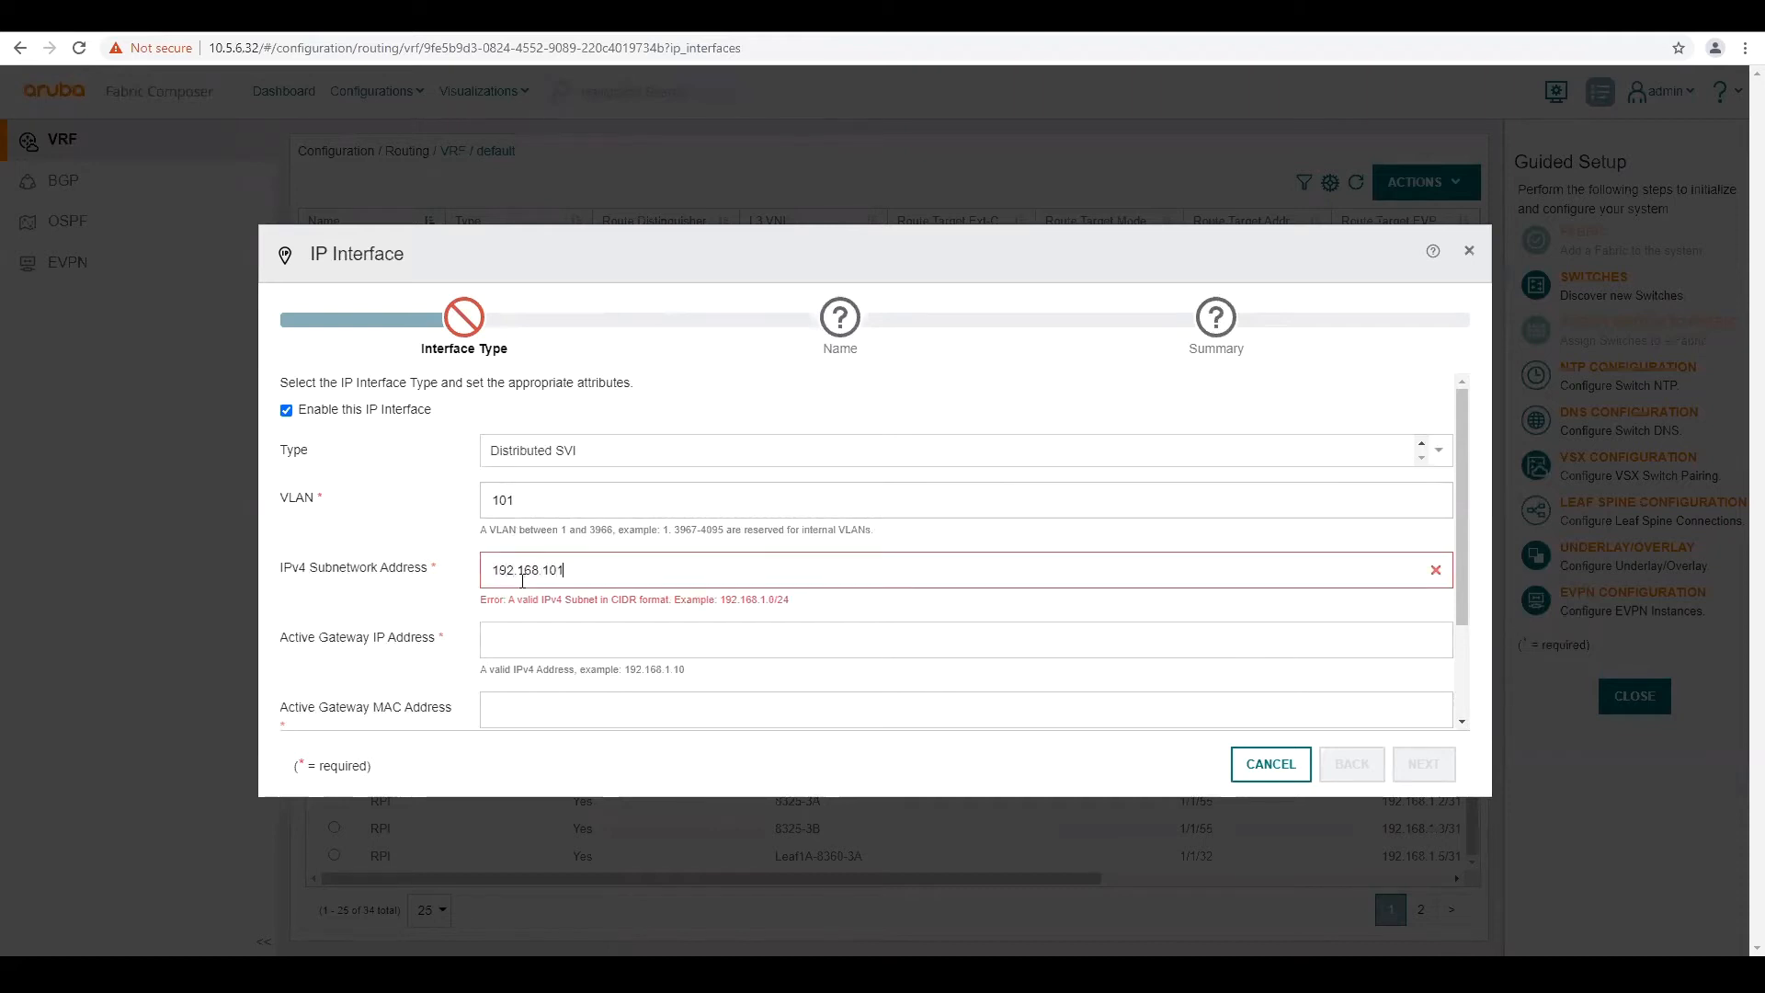
{"action": "type", "text": ".0/24"}
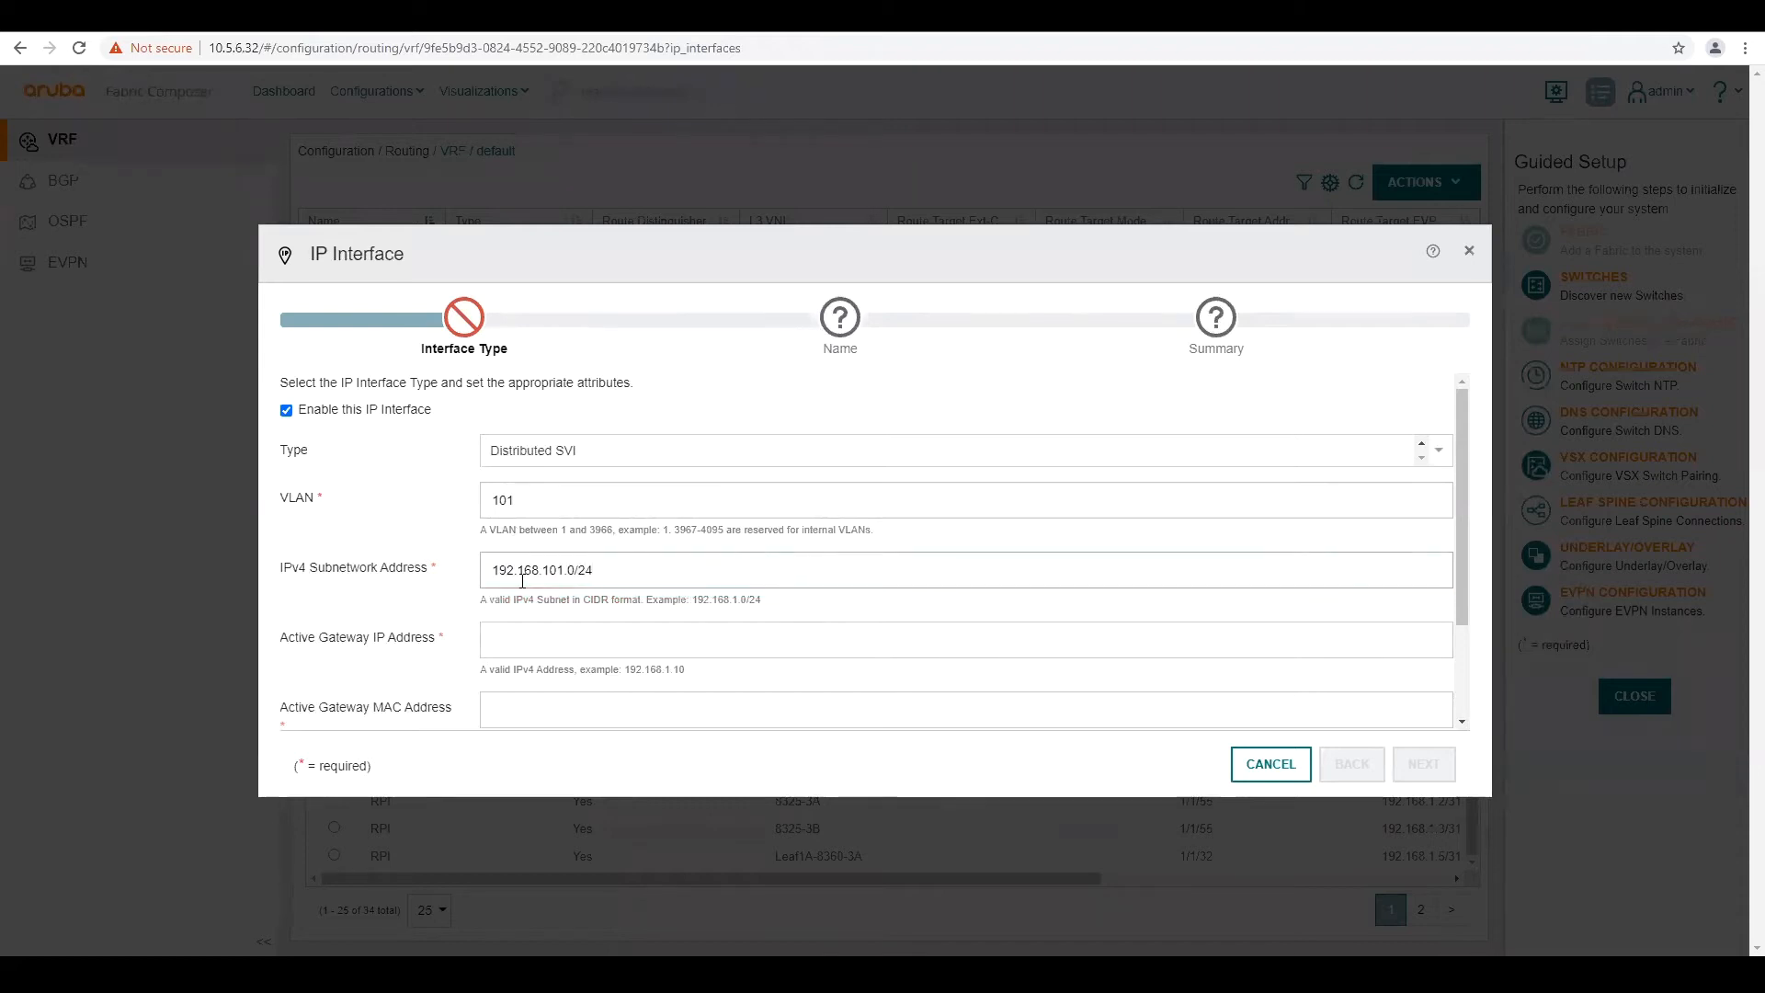
Step: Enter the active gateway IP address 192.168.1.254 and the active gateway MAC address 00:00:00:00:10:01
{"action": "left_click", "coordinate": [546, 633]}
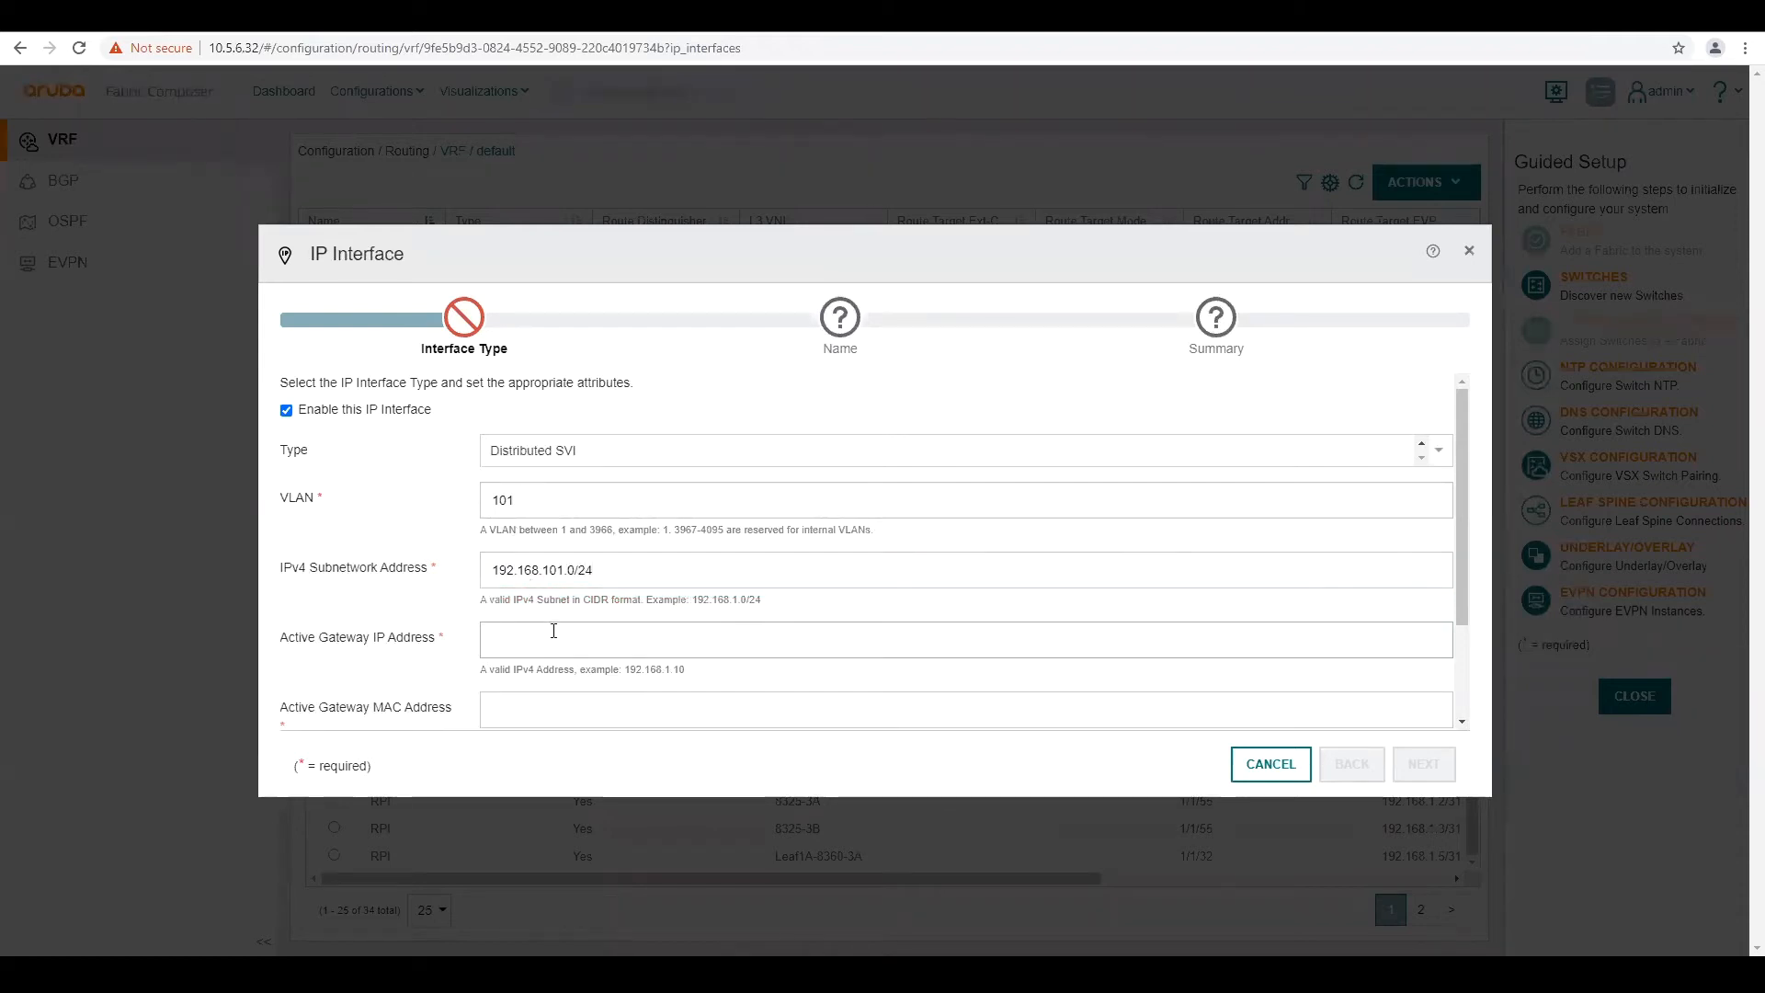
{"action": "scroll", "coordinate": [551, 631], "scroll_direction": "down", "scroll_amount": 1}
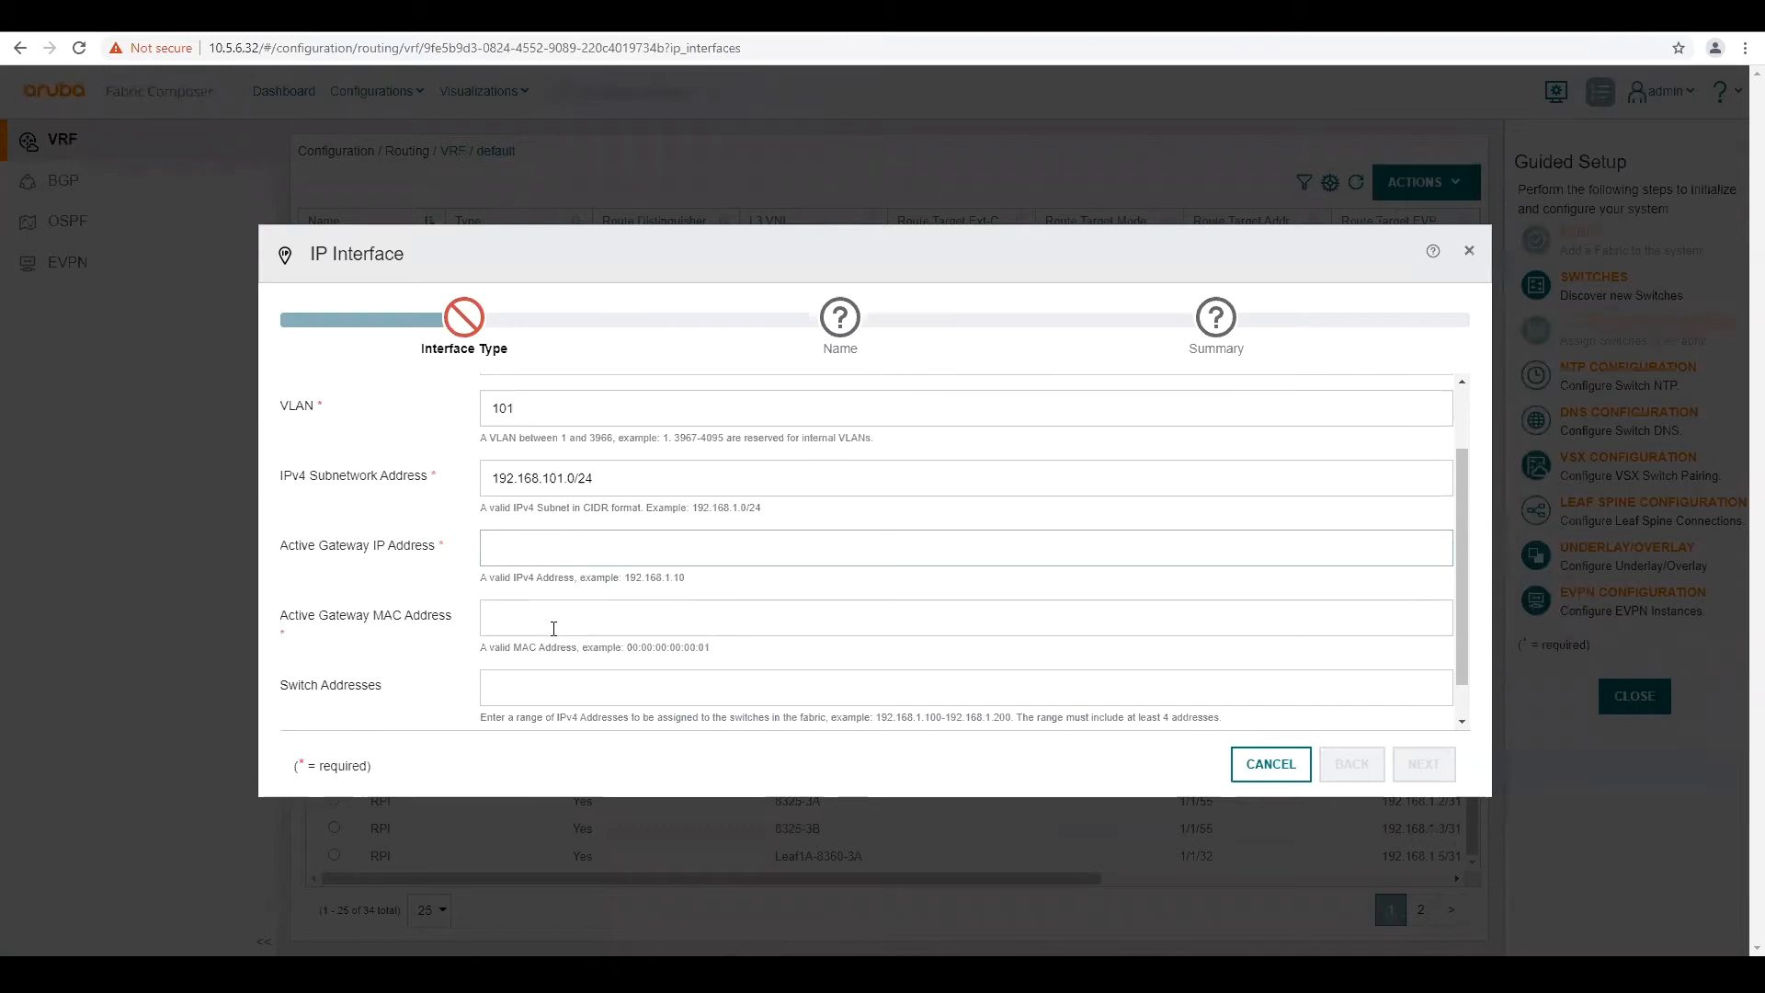
{"action": "type", "text": "192.16"}
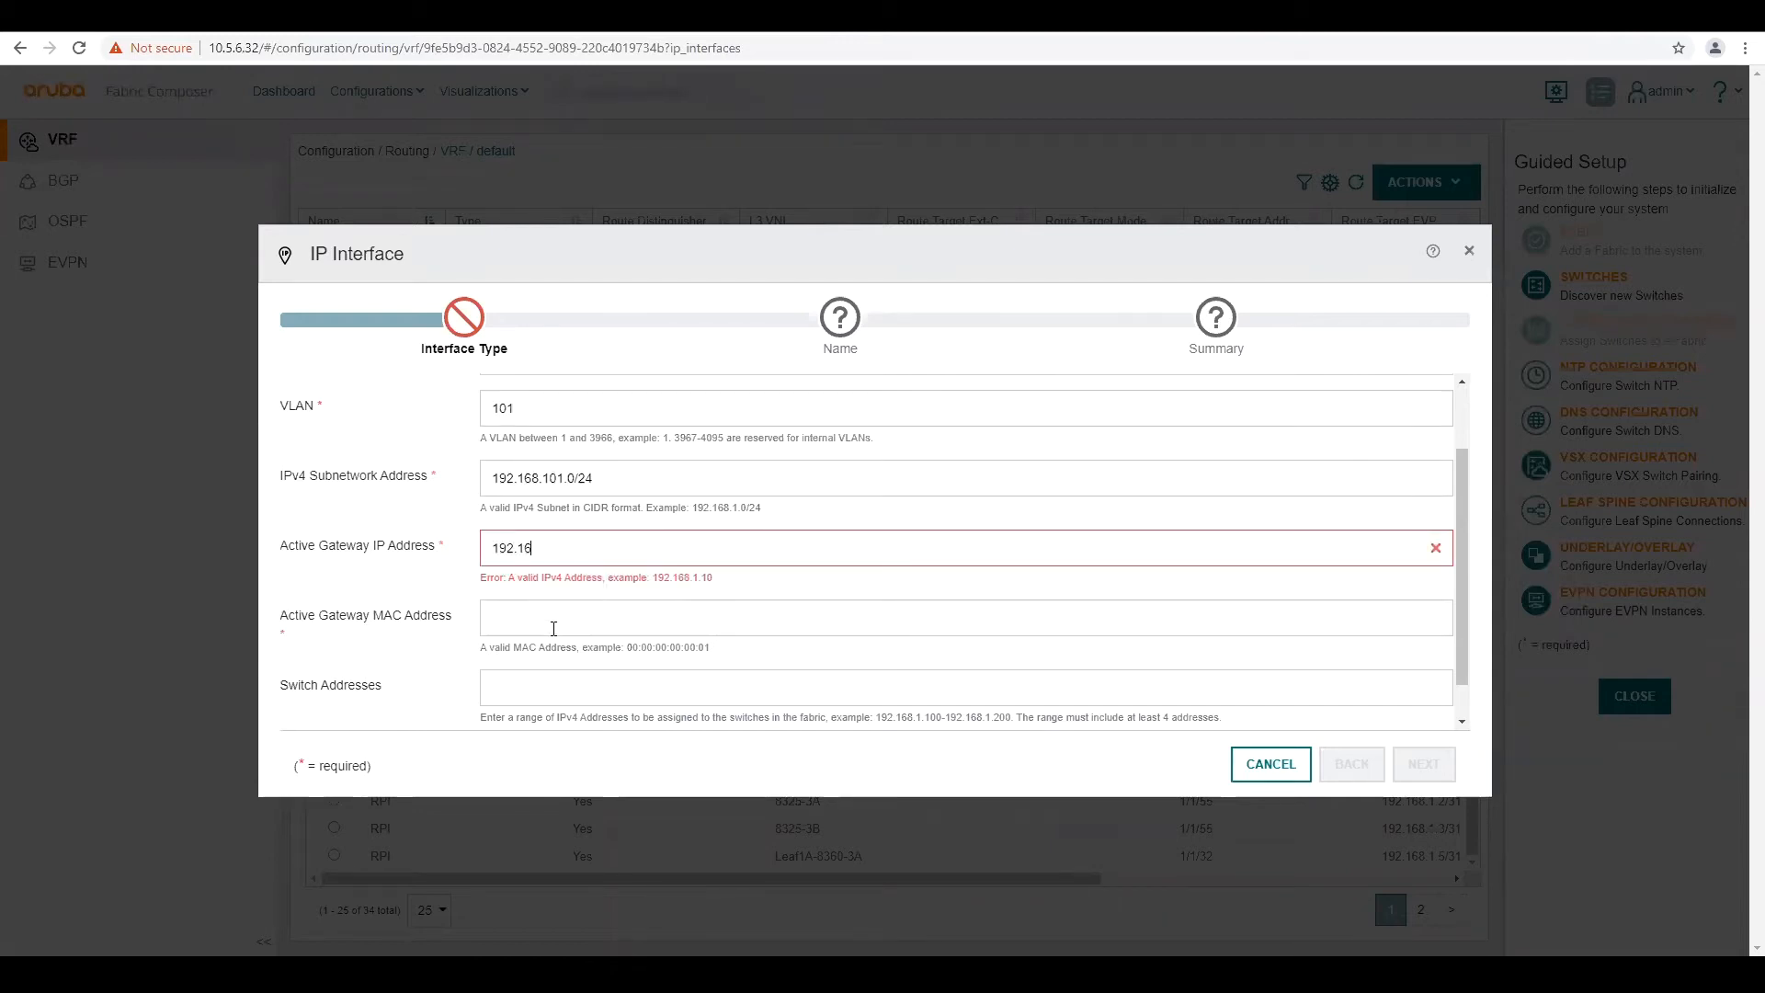
{"action": "type", "text": "8.1.254"}
{"action": "left_click", "coordinate": [555, 628]}
{"action": "type", "text": "00:00"}
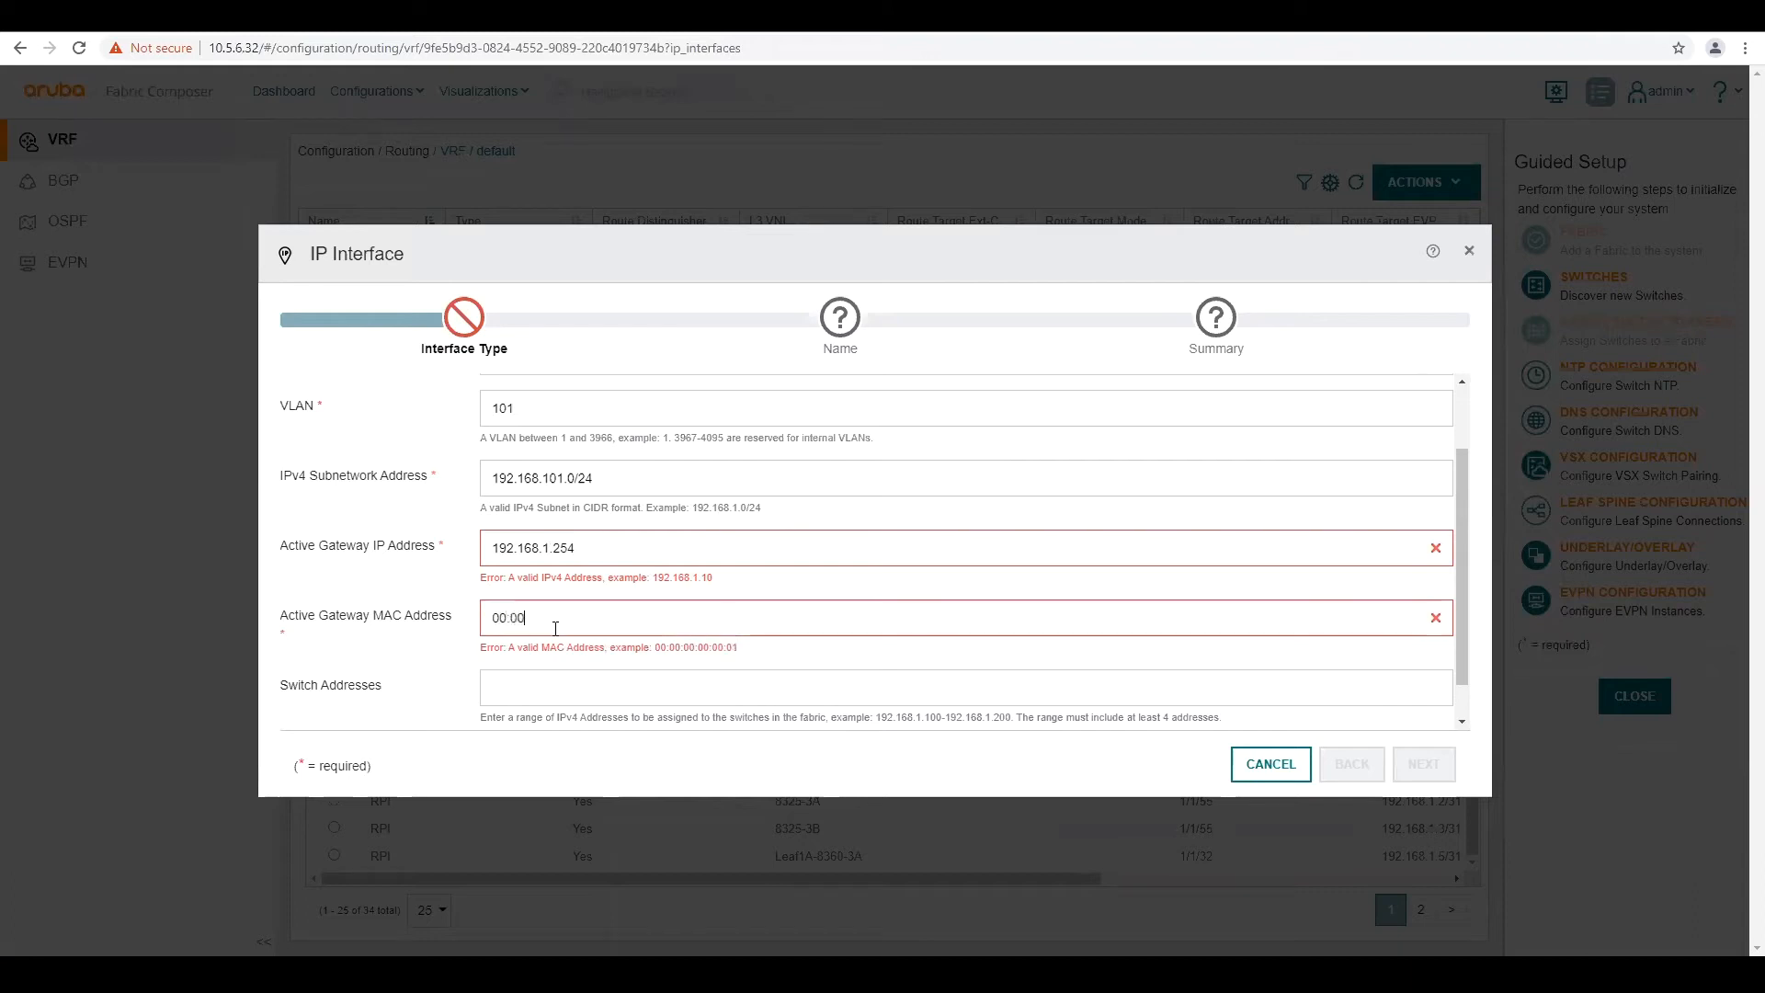
{"action": "type", "text": ":00:00:10:01"}
Step: Correct the active gateway IP address to 192.168.101.254
{"action": "left_click", "coordinate": [539, 698]}
{"action": "left_click", "coordinate": [606, 554]}
{"action": "key", "text": "BackSpace"}
{"action": "key", "text": "BackSpace"}
{"action": "key", "text": "BackSpace"}
{"action": "key", "text": "BackSpace"}
{"action": "key", "text": "BackSpace"}
{"action": "key", "text": "BackSpace"}
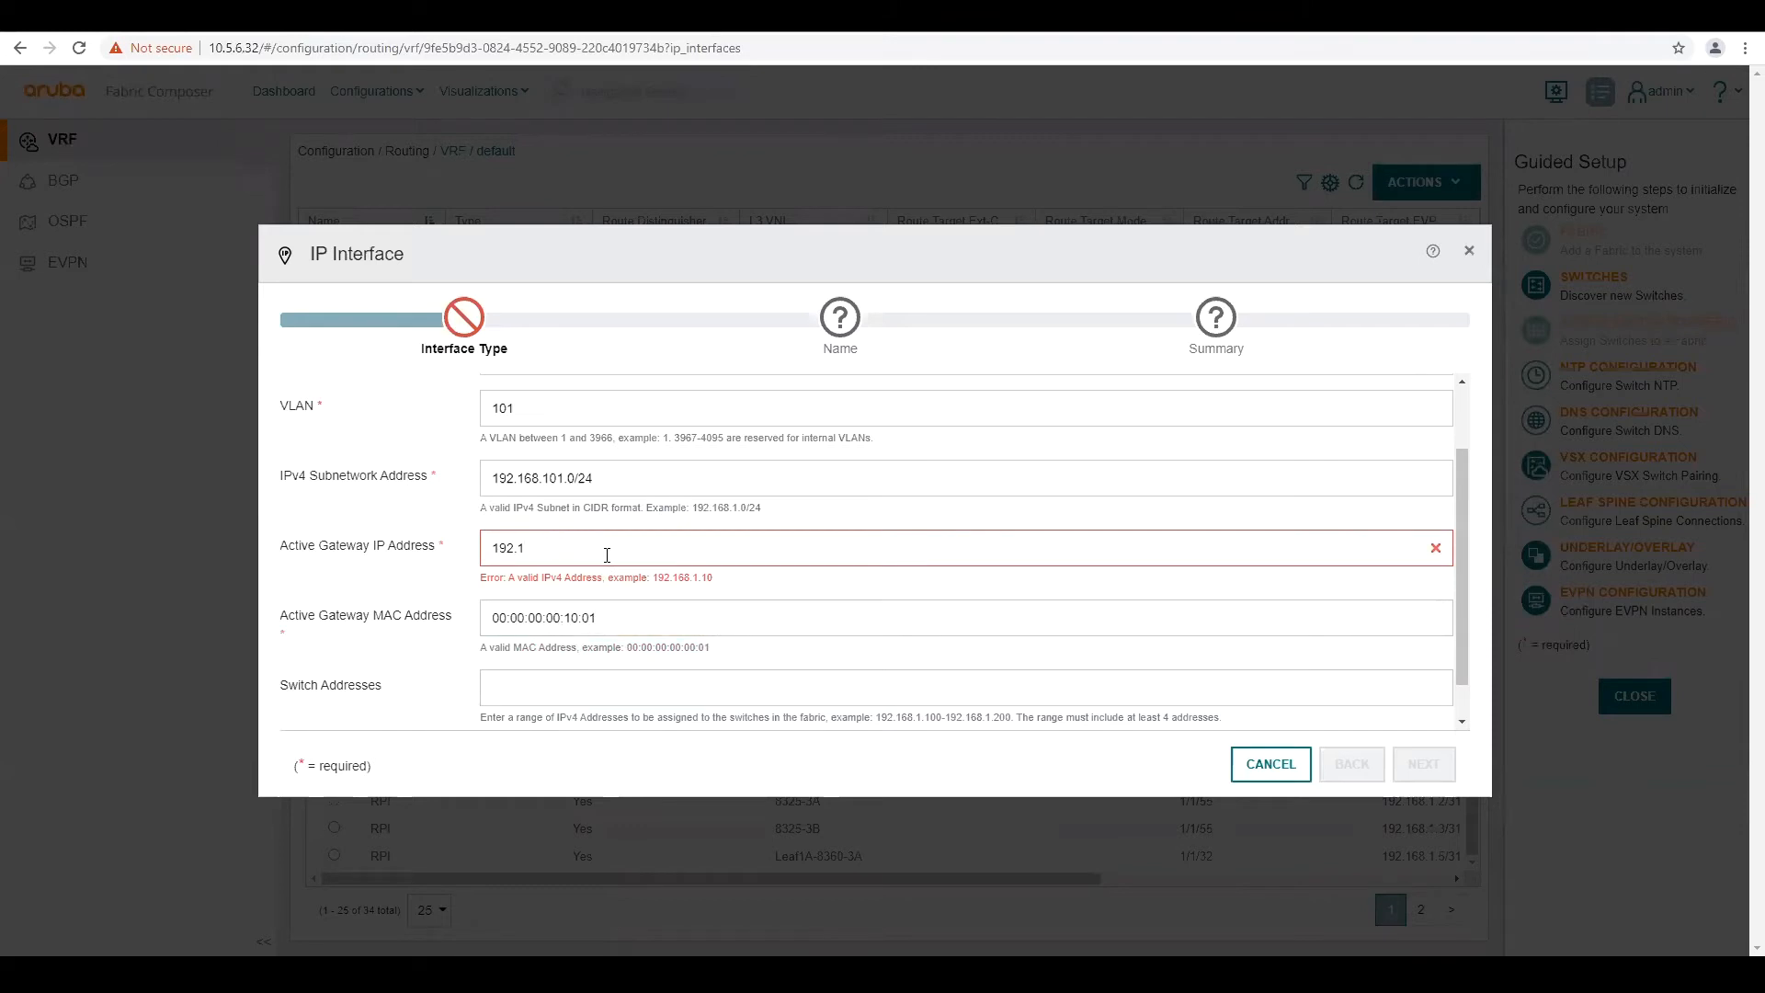
{"action": "type", "text": "68.101.254"}
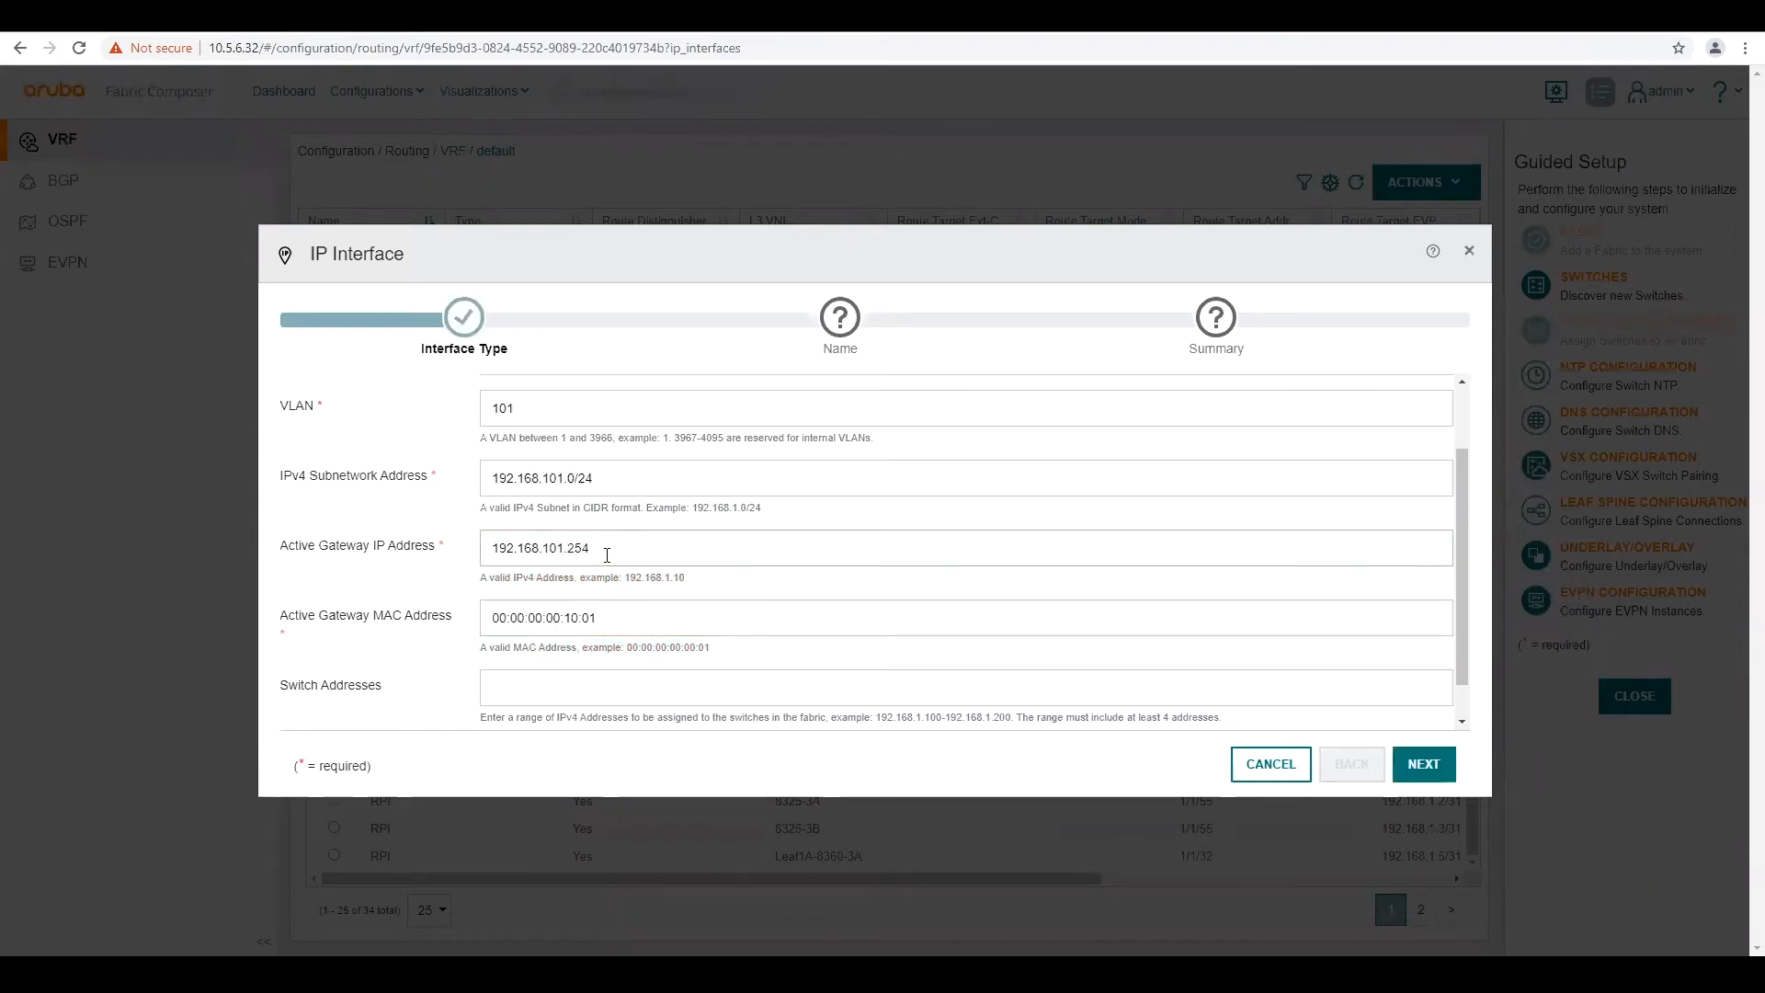
Step: Set the switch address range to 192.168.101.200-192.168.101.204 and proceed to the interface naming stage
{"action": "left_click", "coordinate": [508, 685]}
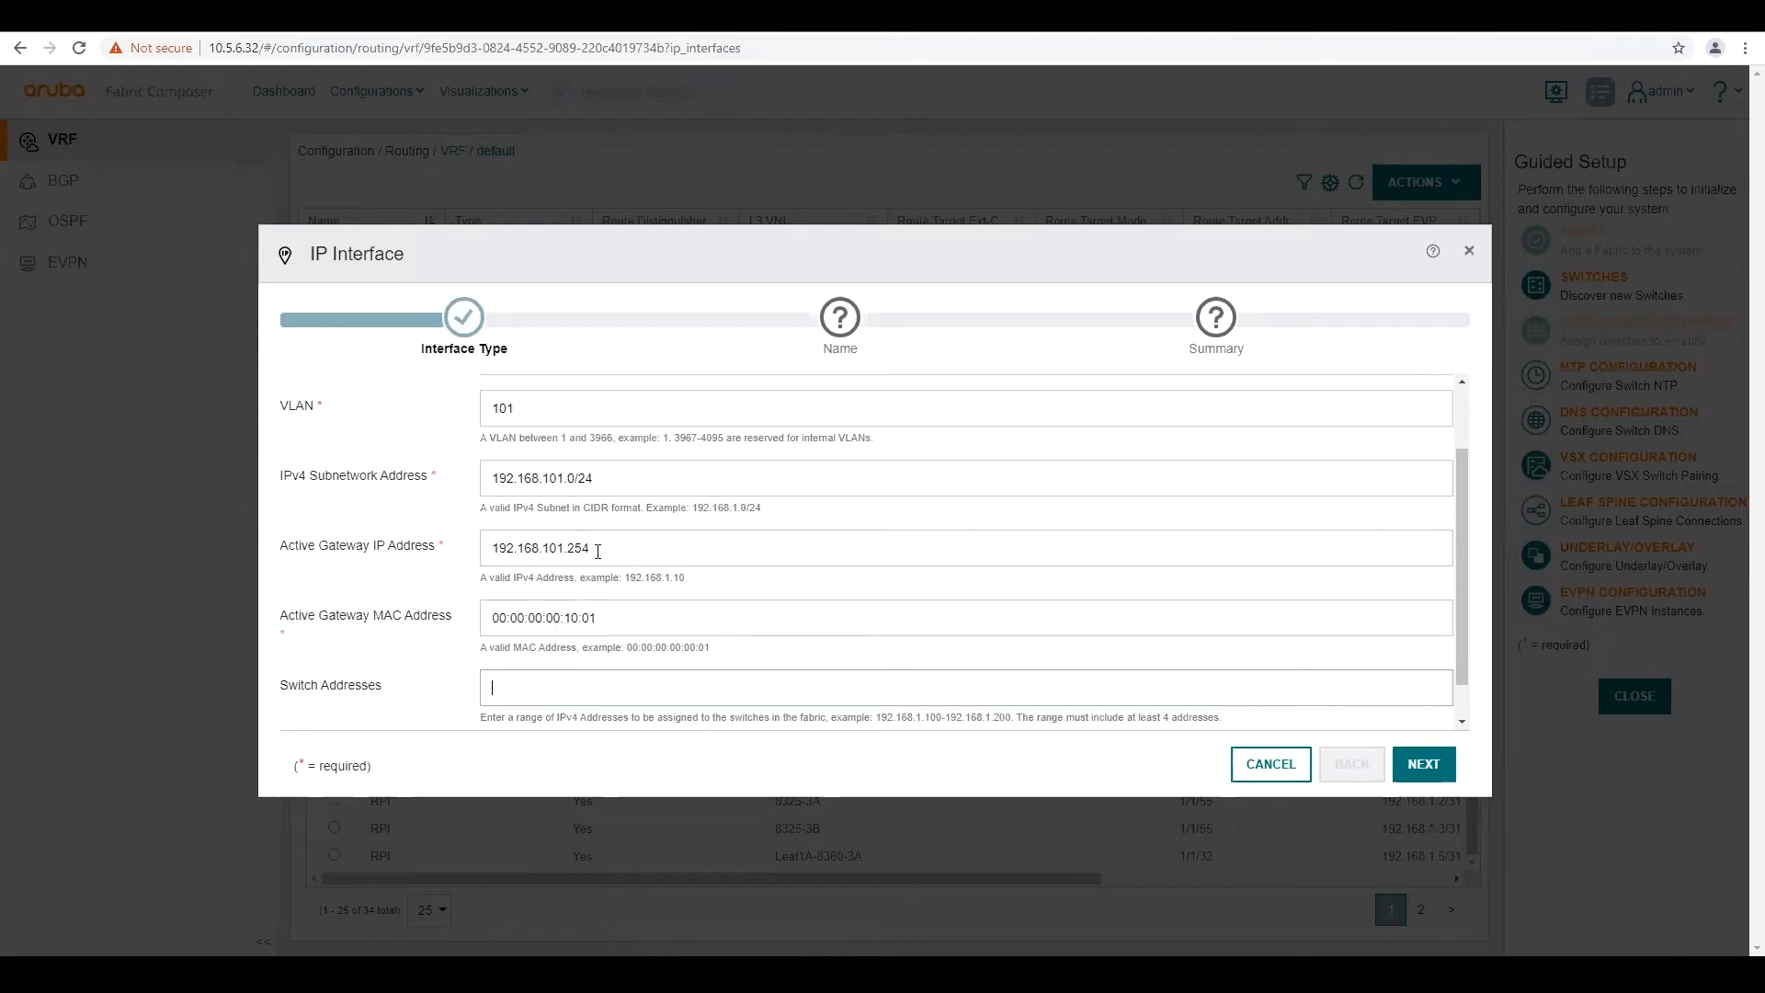
{"action": "left_click_drag", "start_coordinate": [597, 552], "coordinate": [493, 552]}
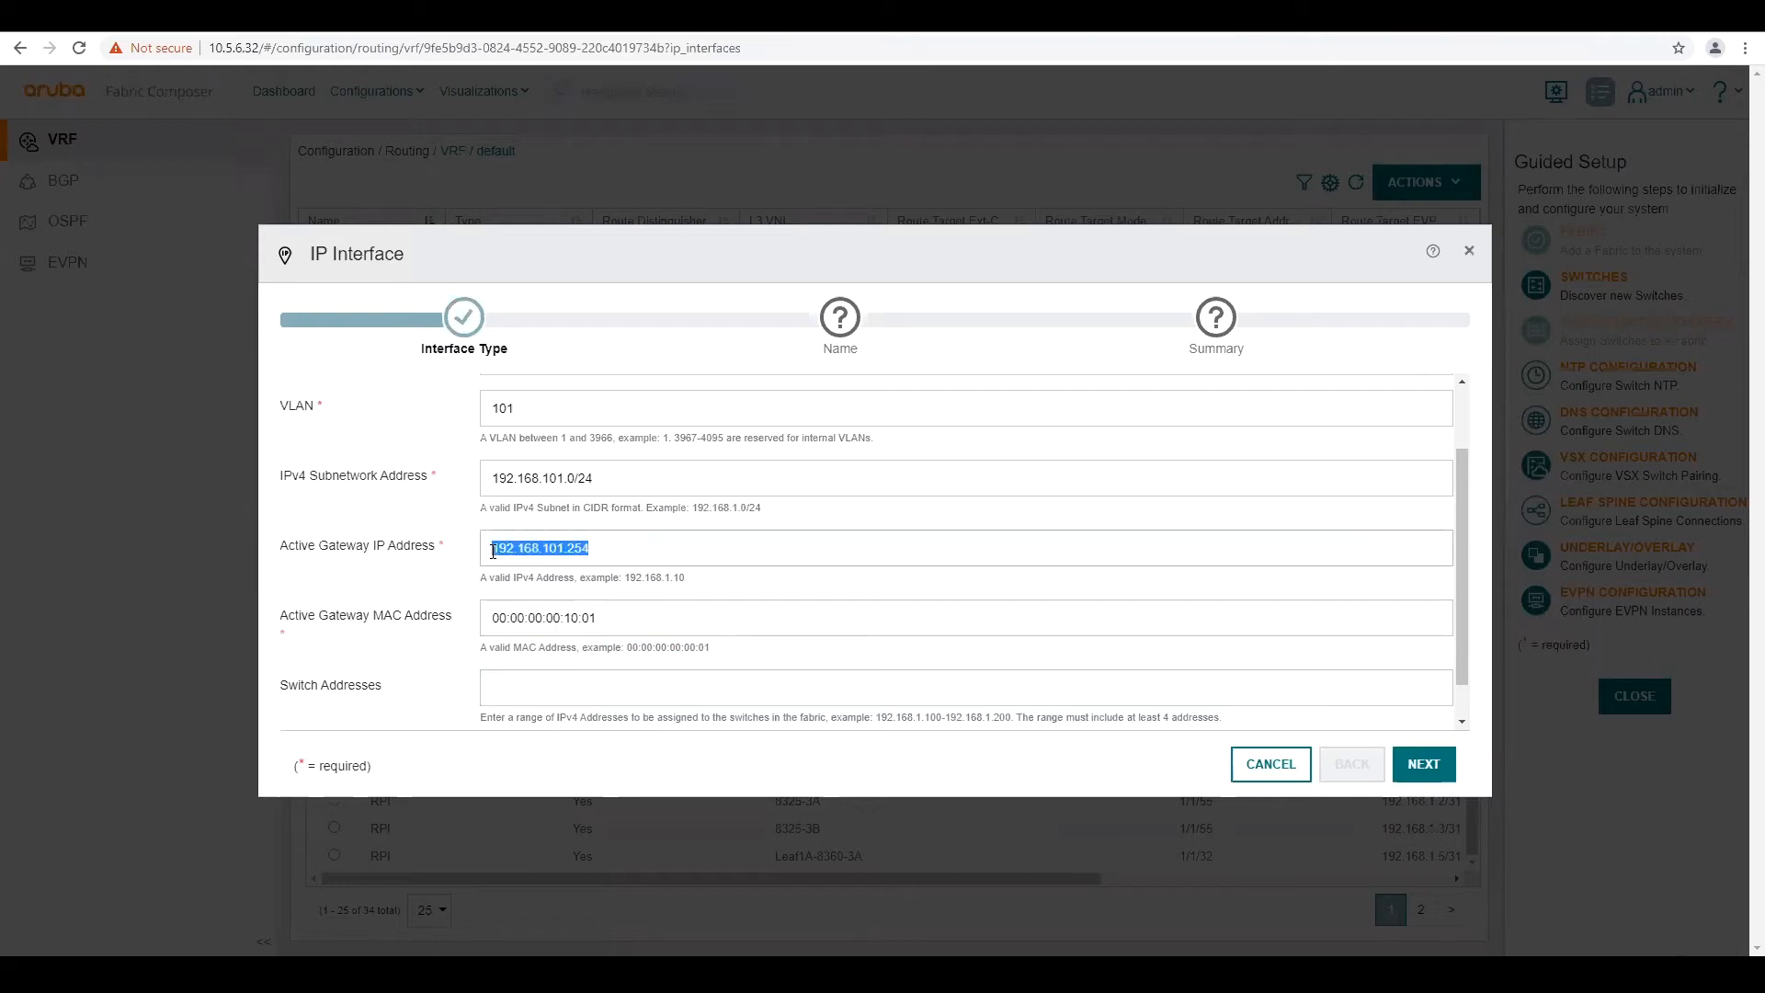
{"action": "left_click", "coordinate": [502, 682]}
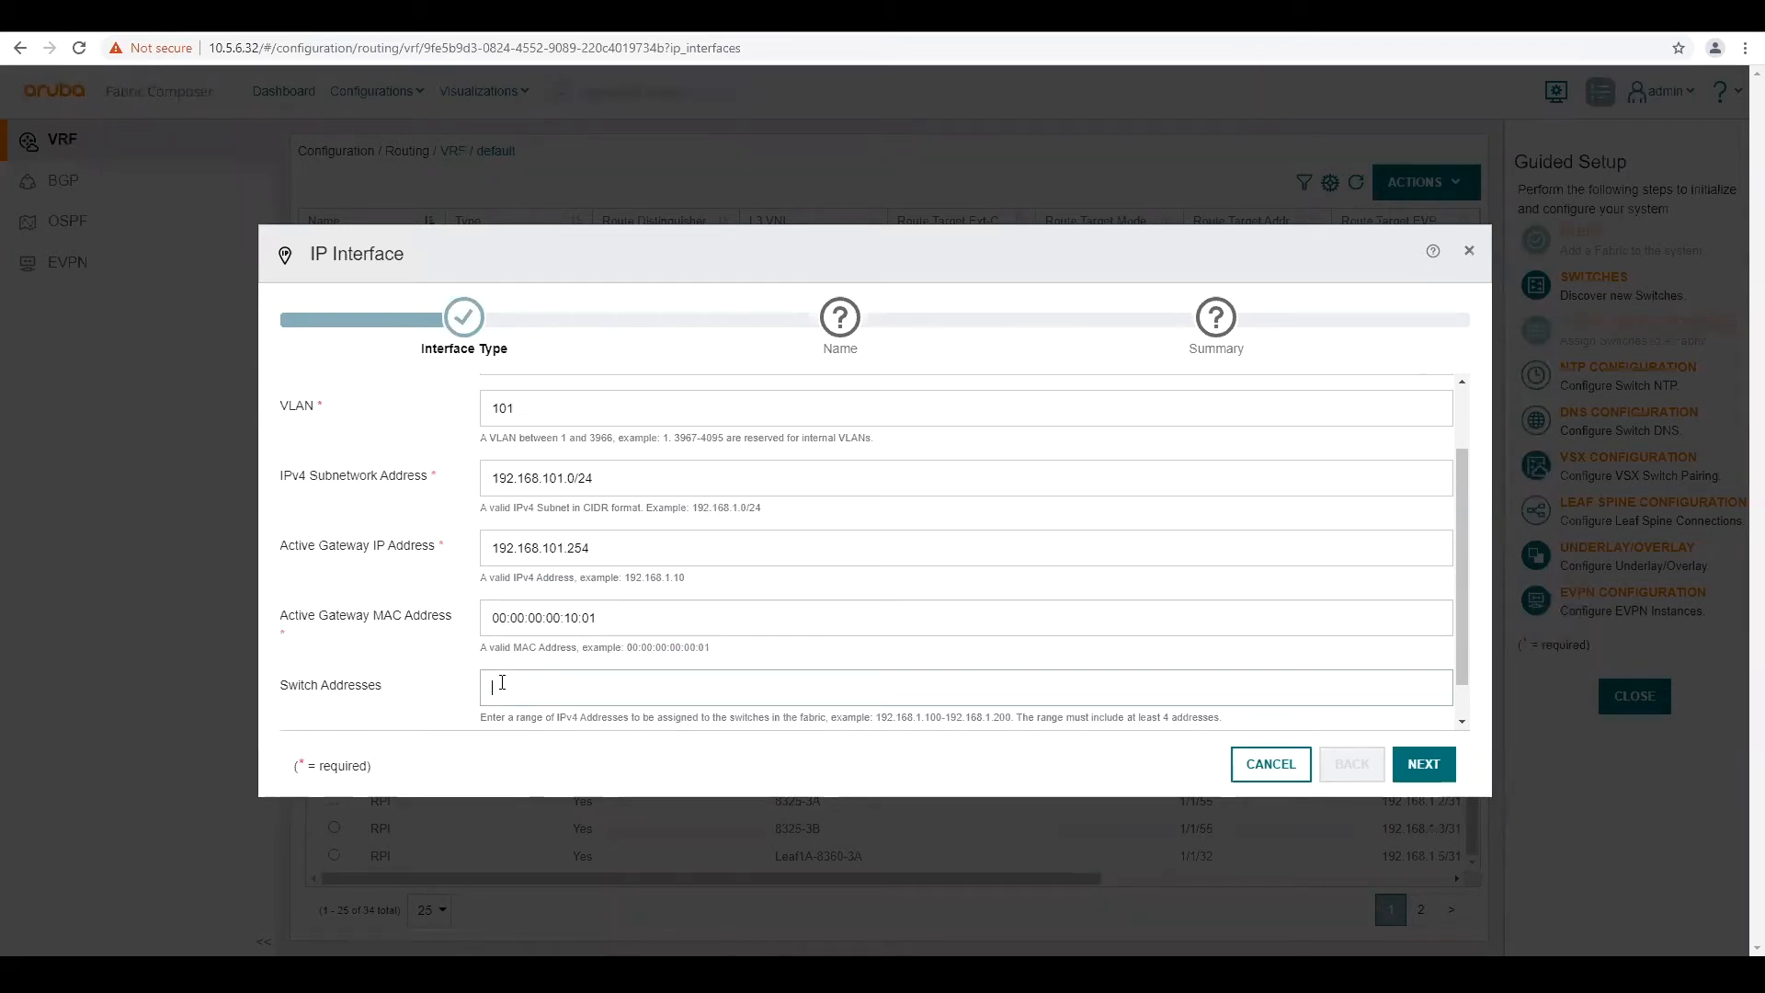
{"action": "type", "text": "192.1"}
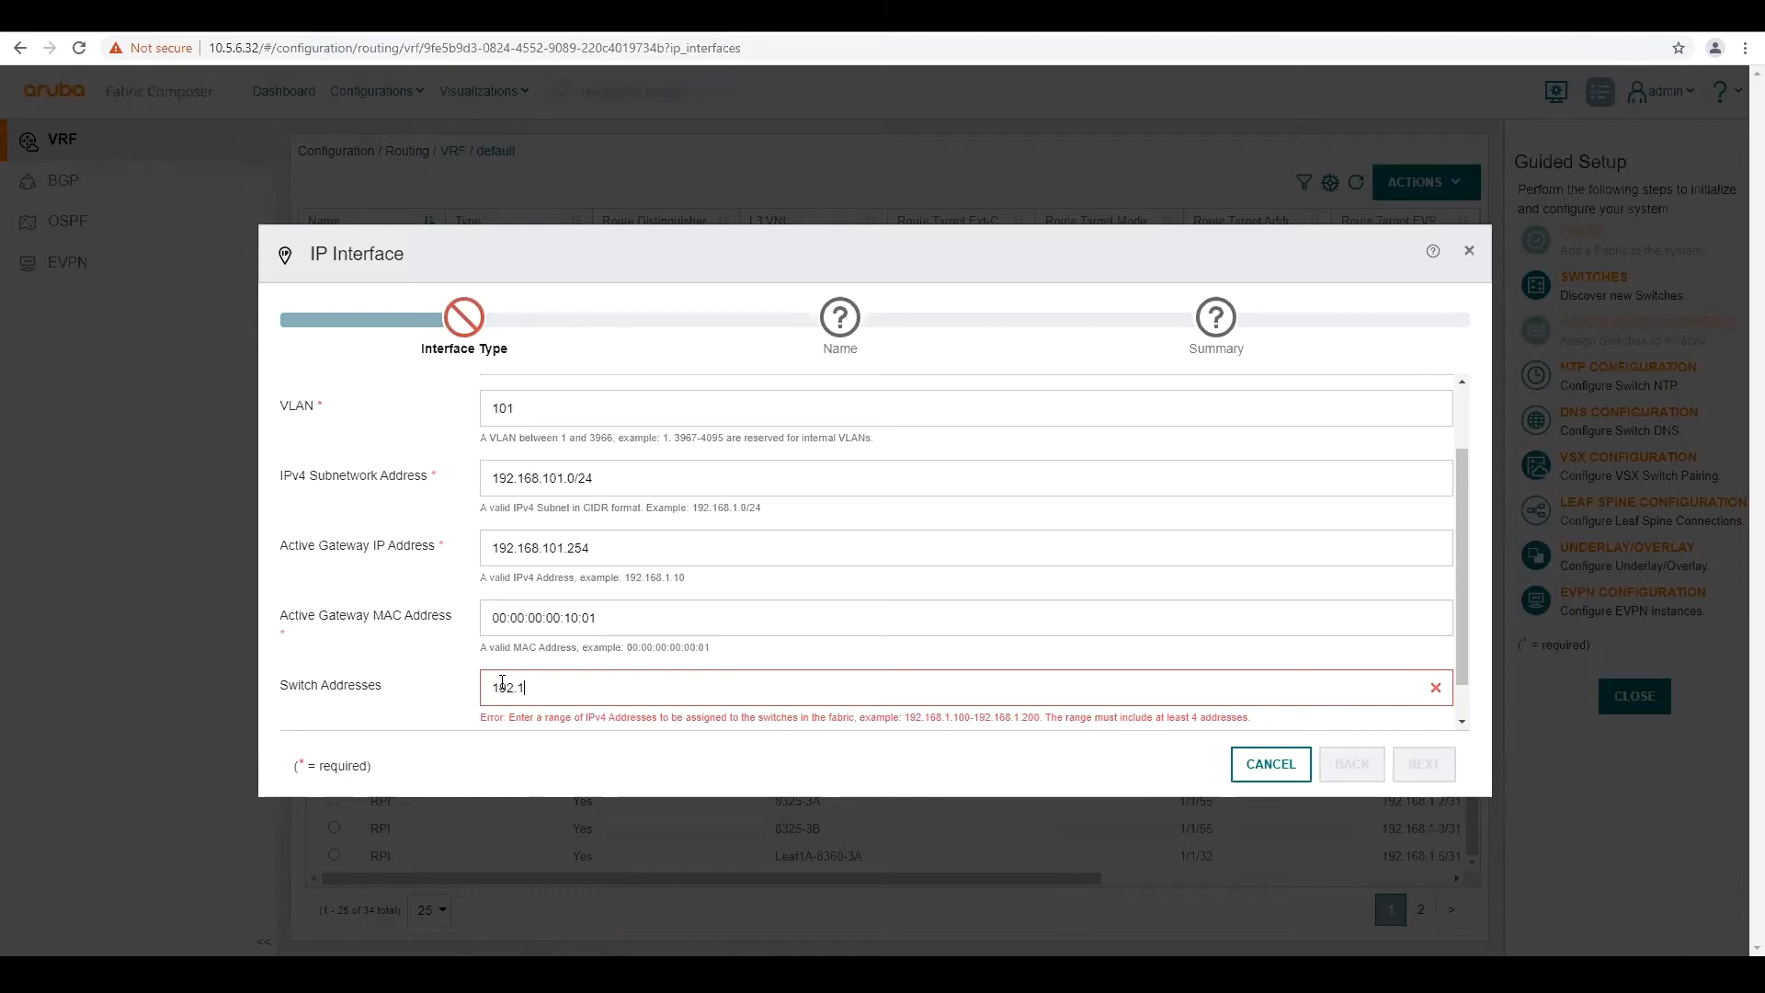
{"action": "type", "text": "68.101.200-192.168.101.204"}
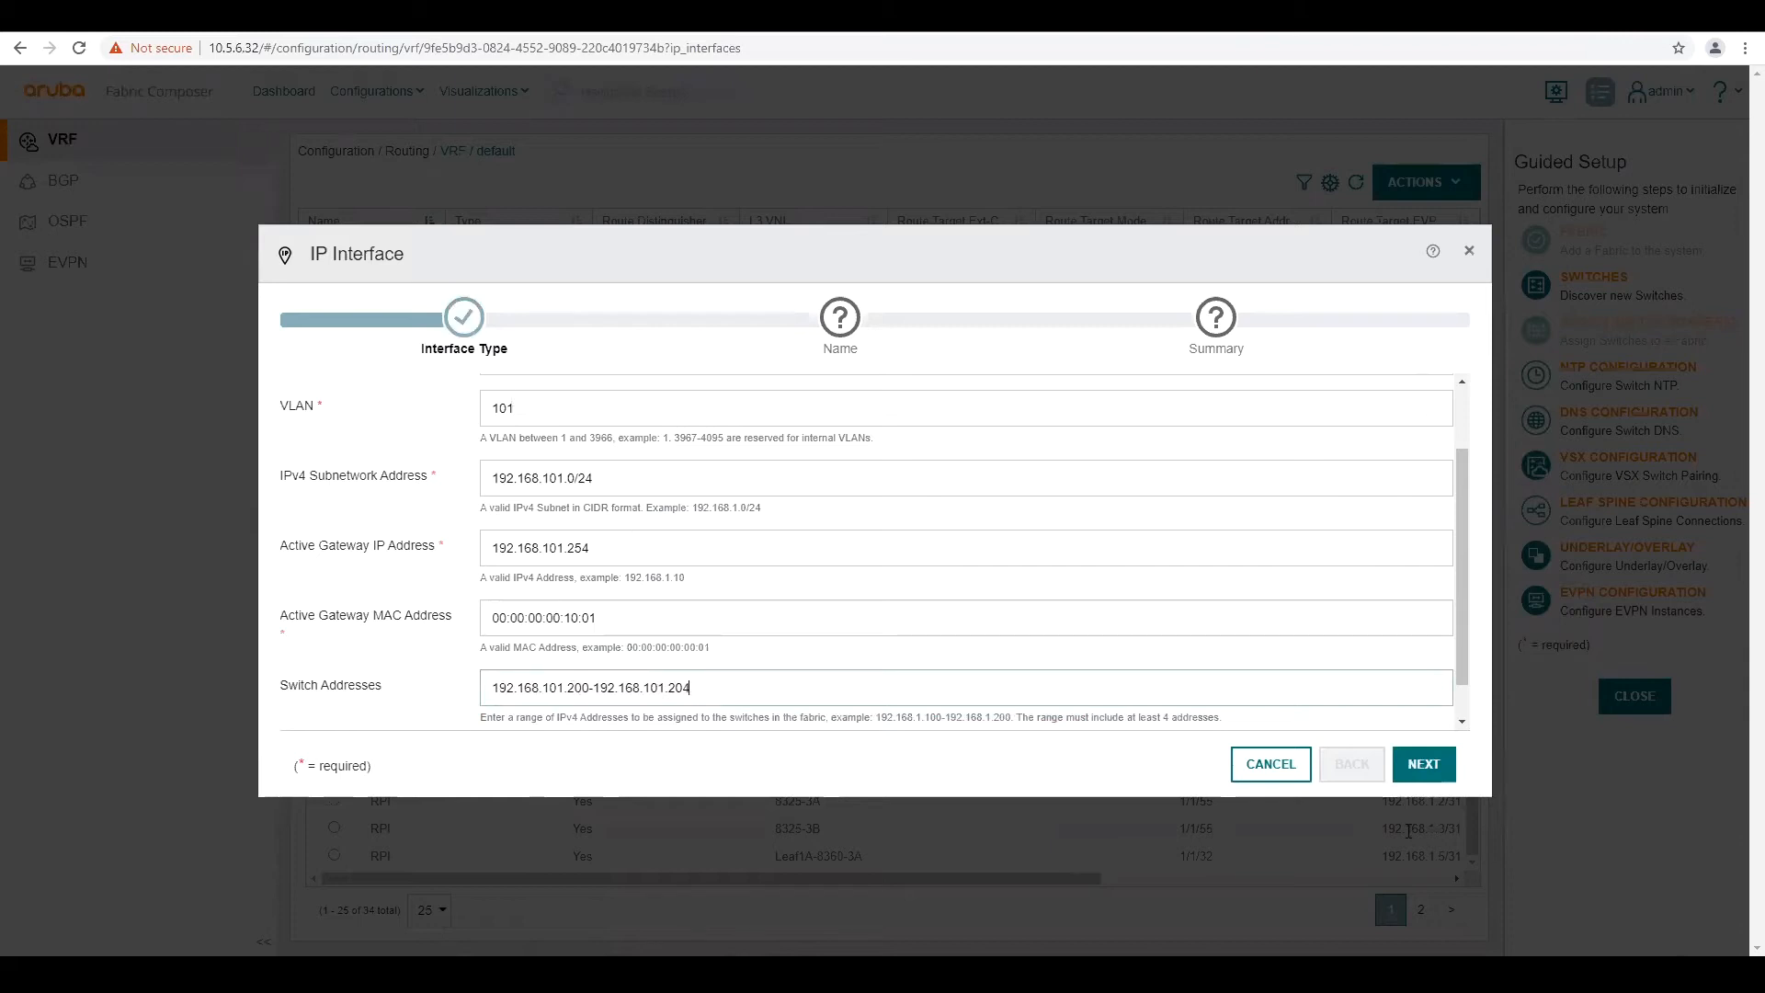
{"action": "left_click", "coordinate": [1422, 770]}
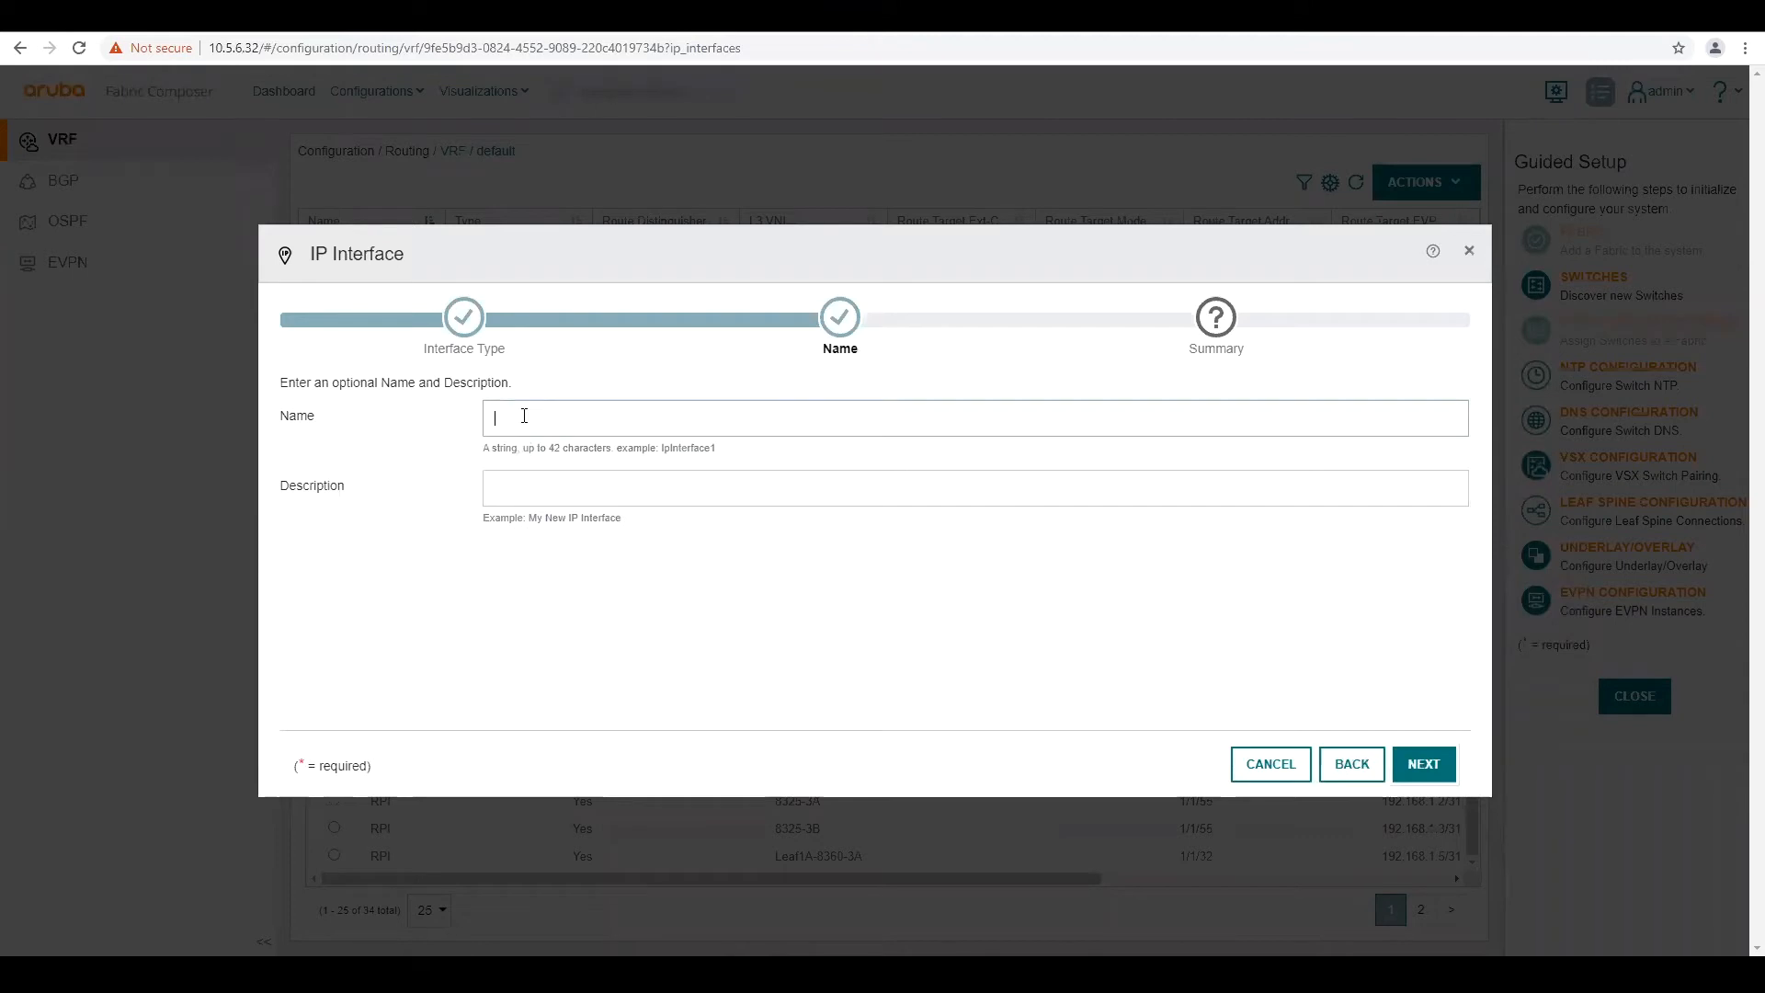
Step: Name the IP interface vlan101-dsvi, leave the description empty, and apply the configuration
{"action": "type", "text": "vlan101-dsvi"}
{"action": "left_click", "coordinate": [526, 500]}
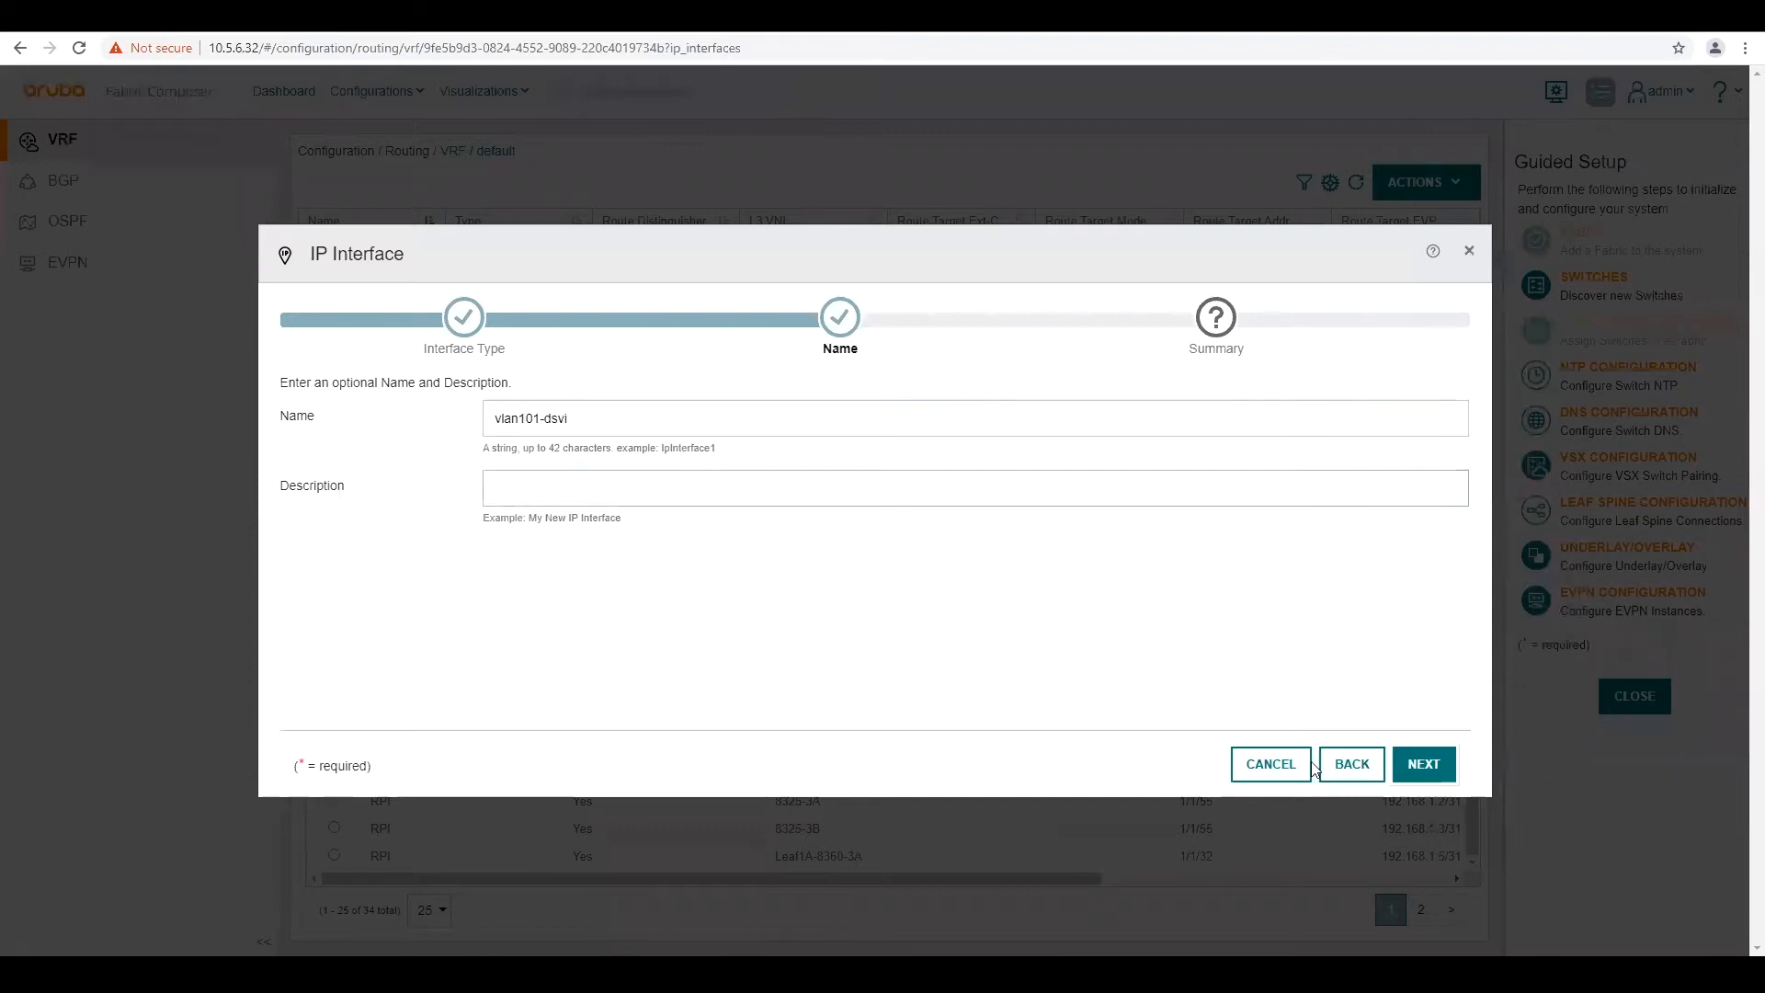
{"action": "left_click", "coordinate": [1412, 767]}
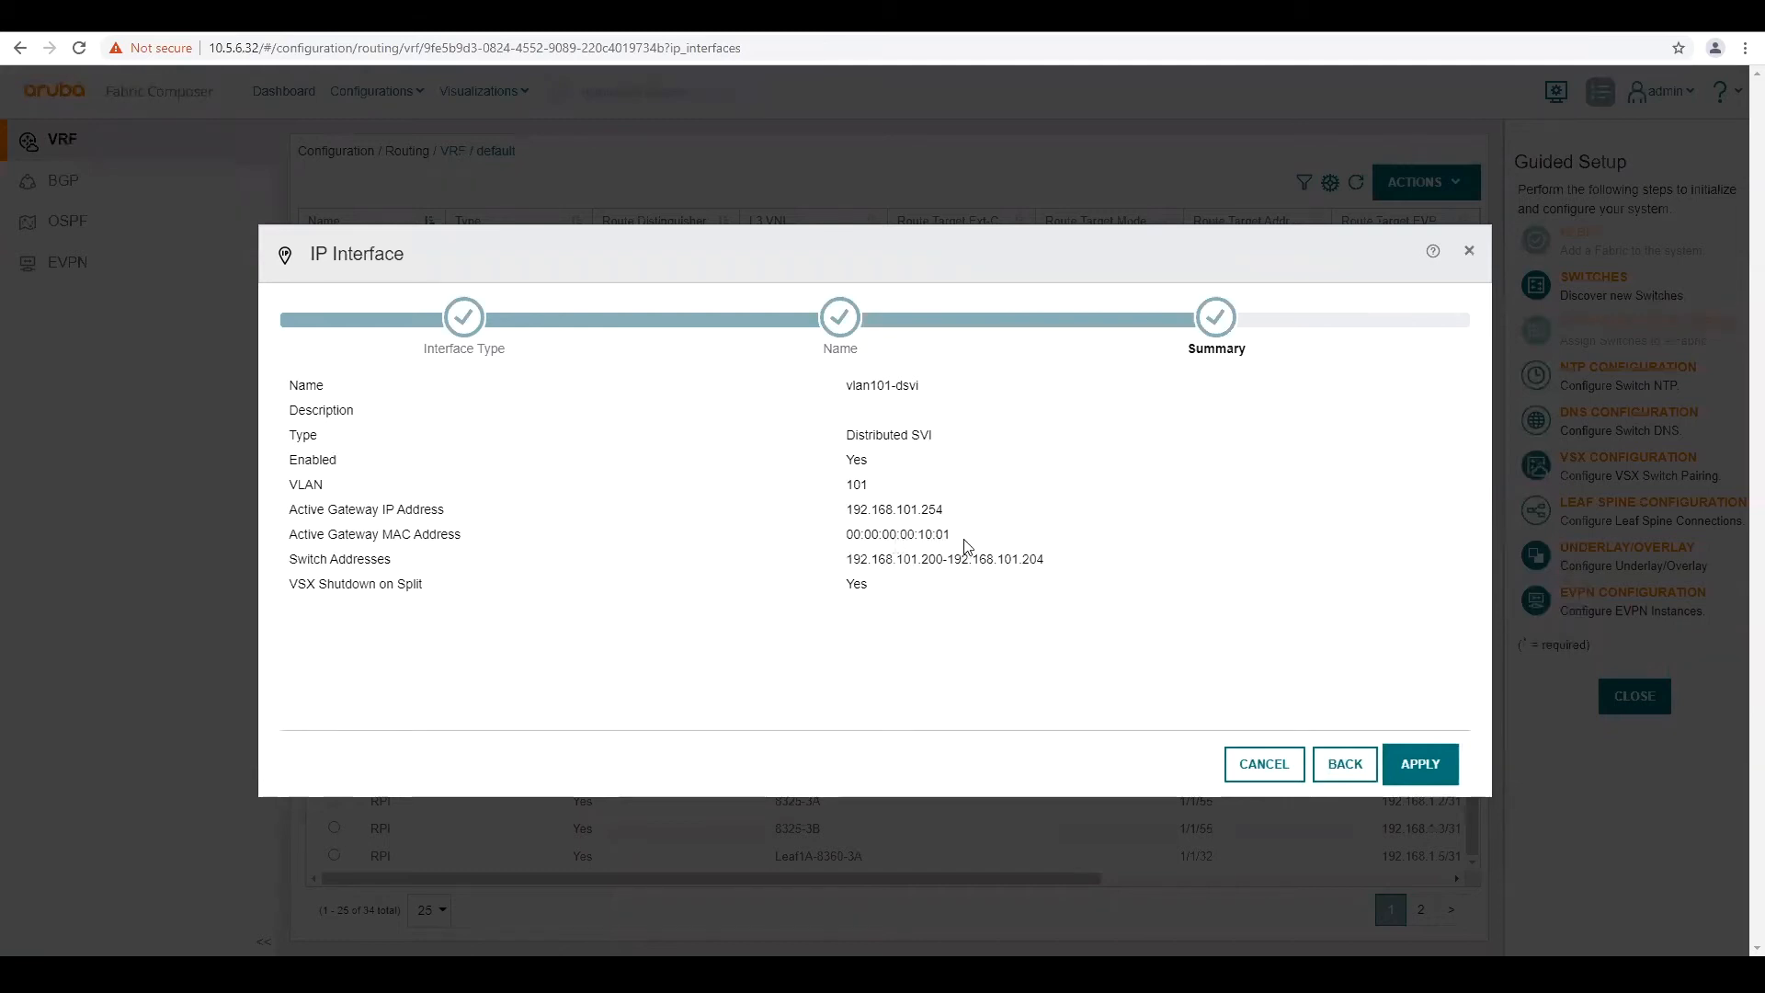
{"action": "left_click_drag", "start_coordinate": [950, 534], "coordinate": [845, 539]}
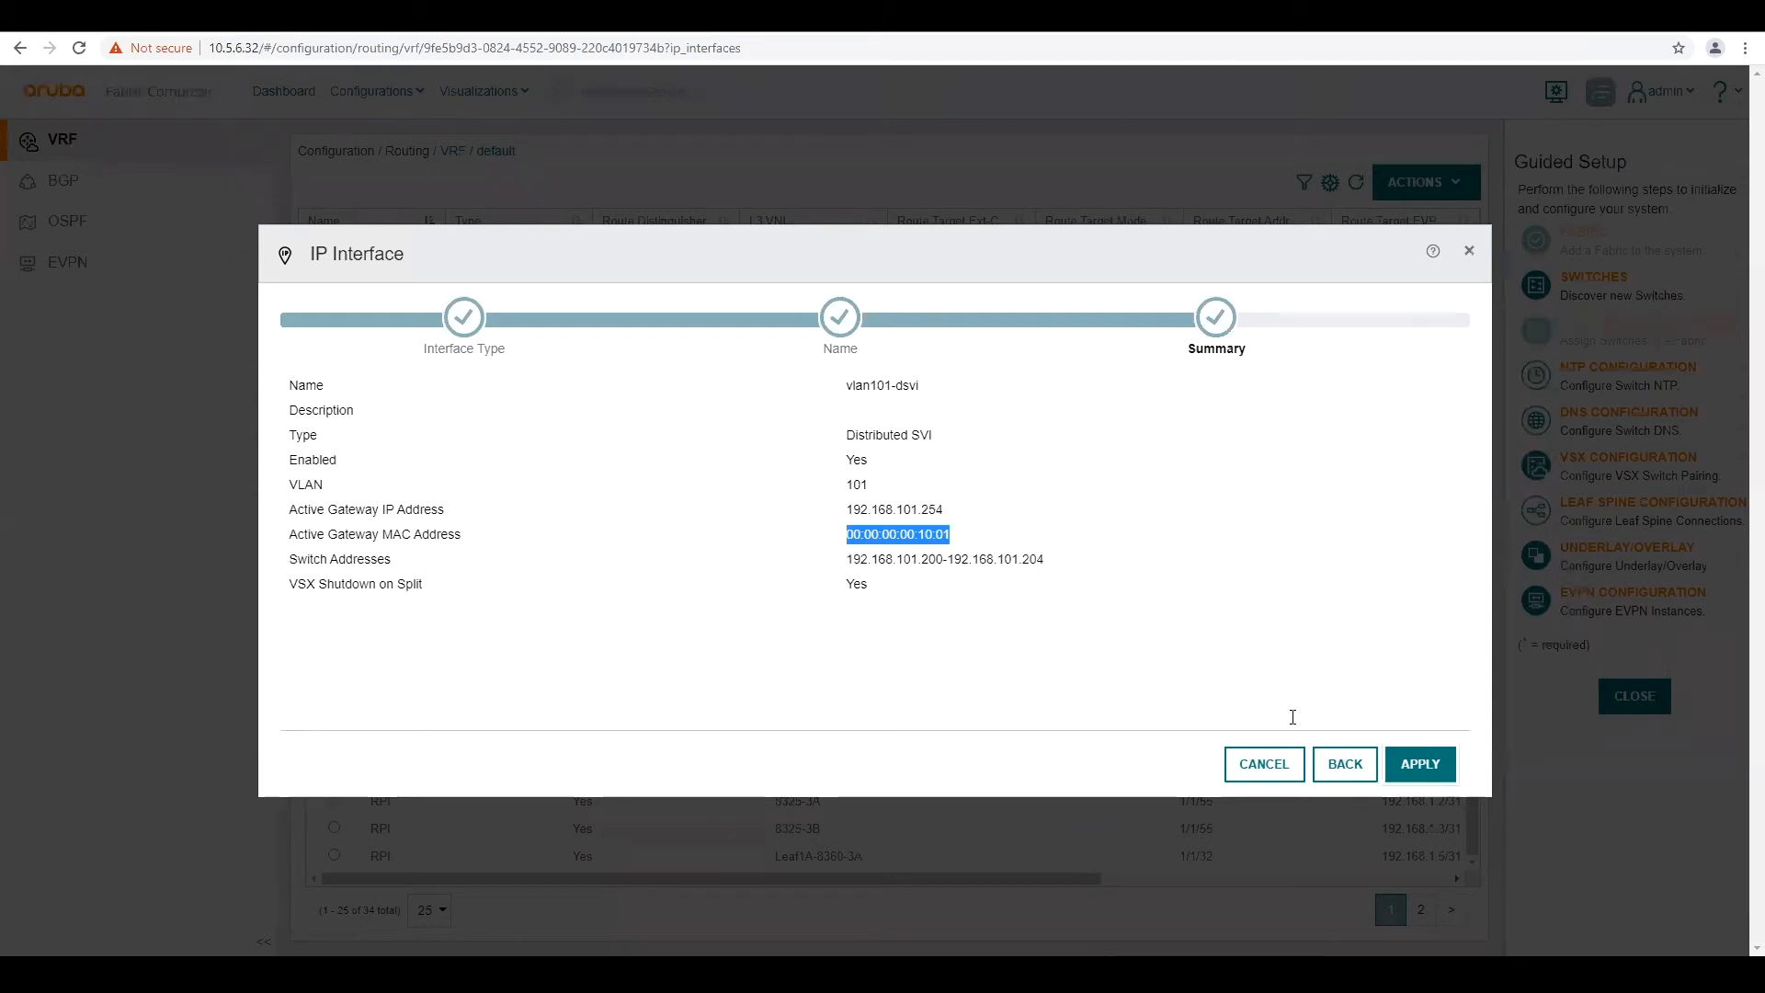
{"action": "left_click", "coordinate": [1421, 768]}
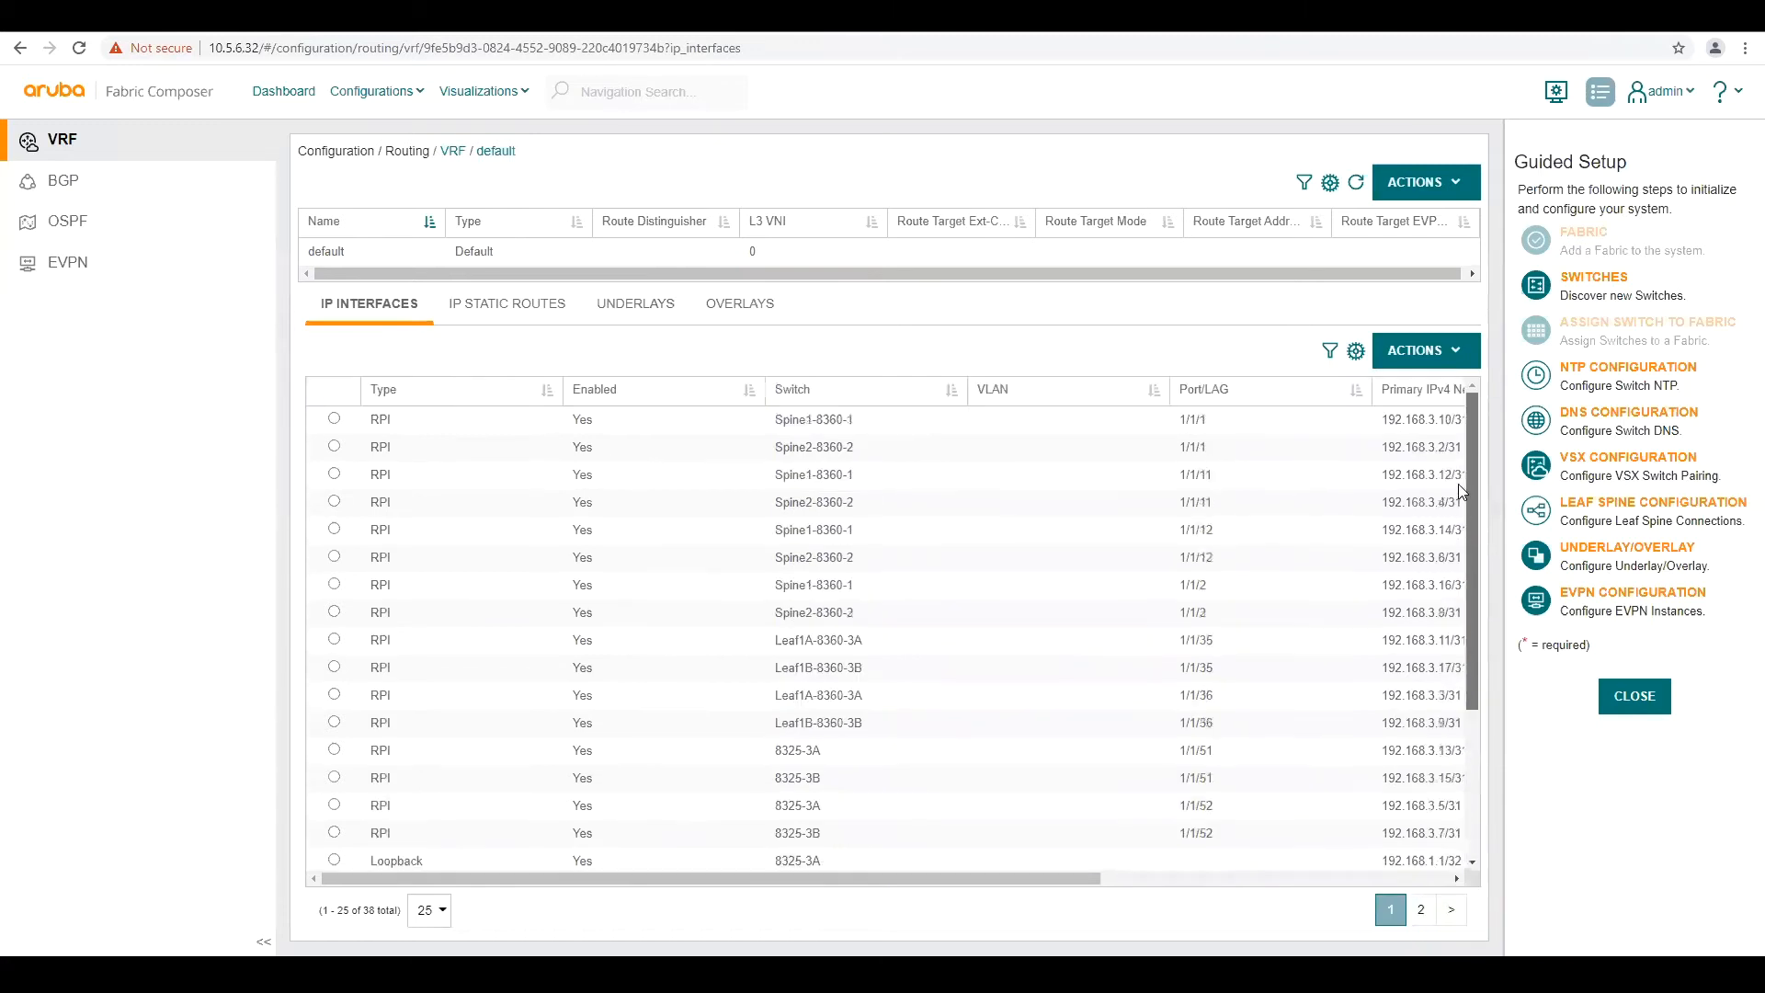
{"action": "scroll", "coordinate": [1450, 671], "scroll_direction": "up", "scroll_amount": 2}
{"action": "scroll", "coordinate": [1481, 820], "scroll_direction": "down", "scroll_amount": 2}
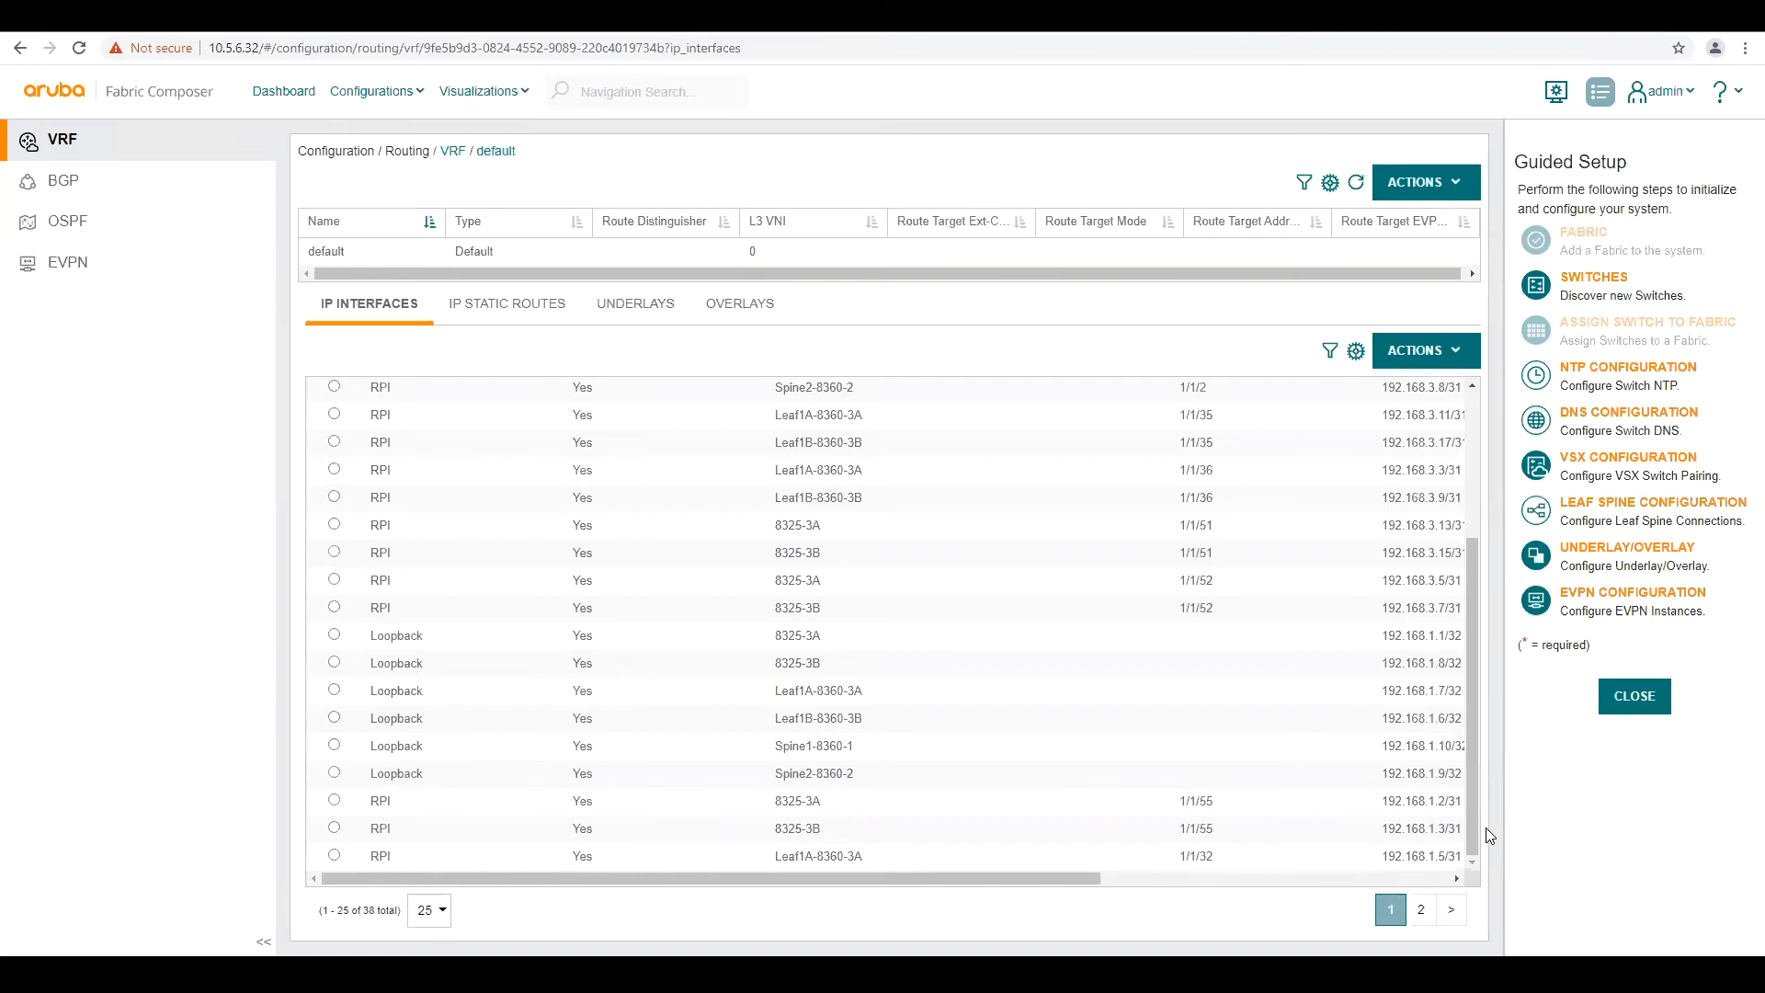
Step: Switch to the PuTTY session for 10.5.6.153 and check the VSX state with "sh vsx status"
{"action": "left_click", "coordinate": [473, 974]}
{"action": "mouse_move", "coordinate": [744, 974]}
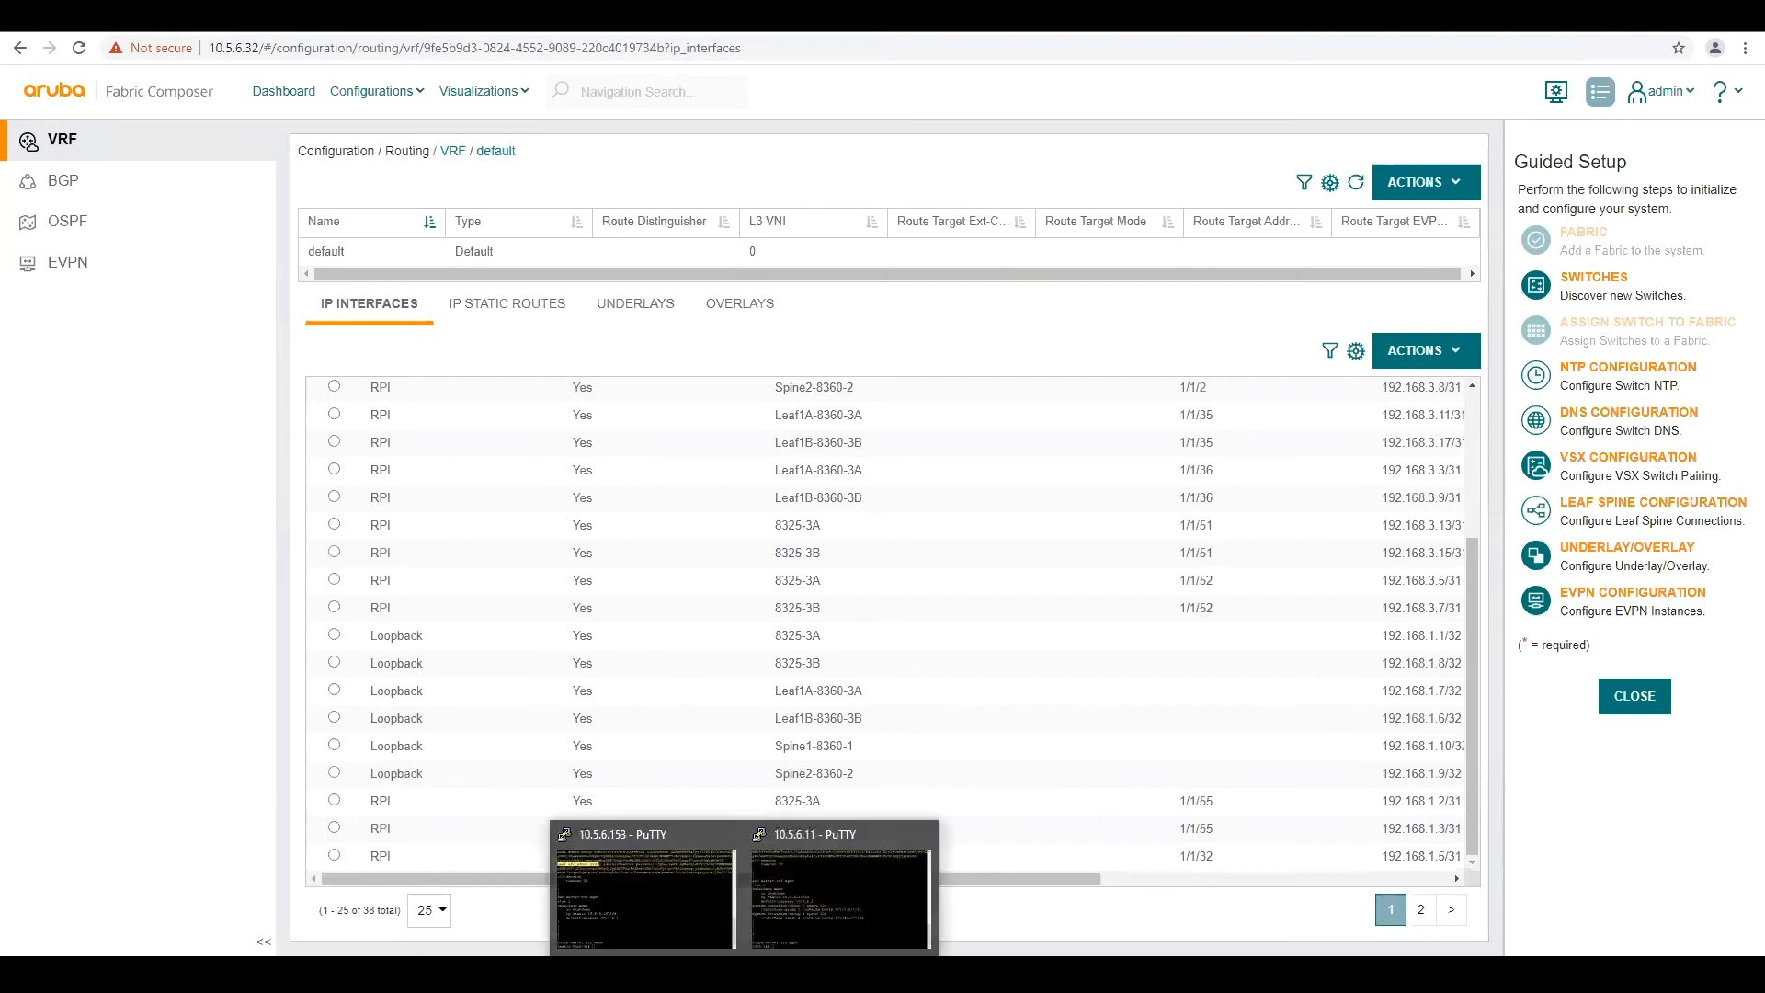
{"action": "left_click", "coordinate": [676, 926]}
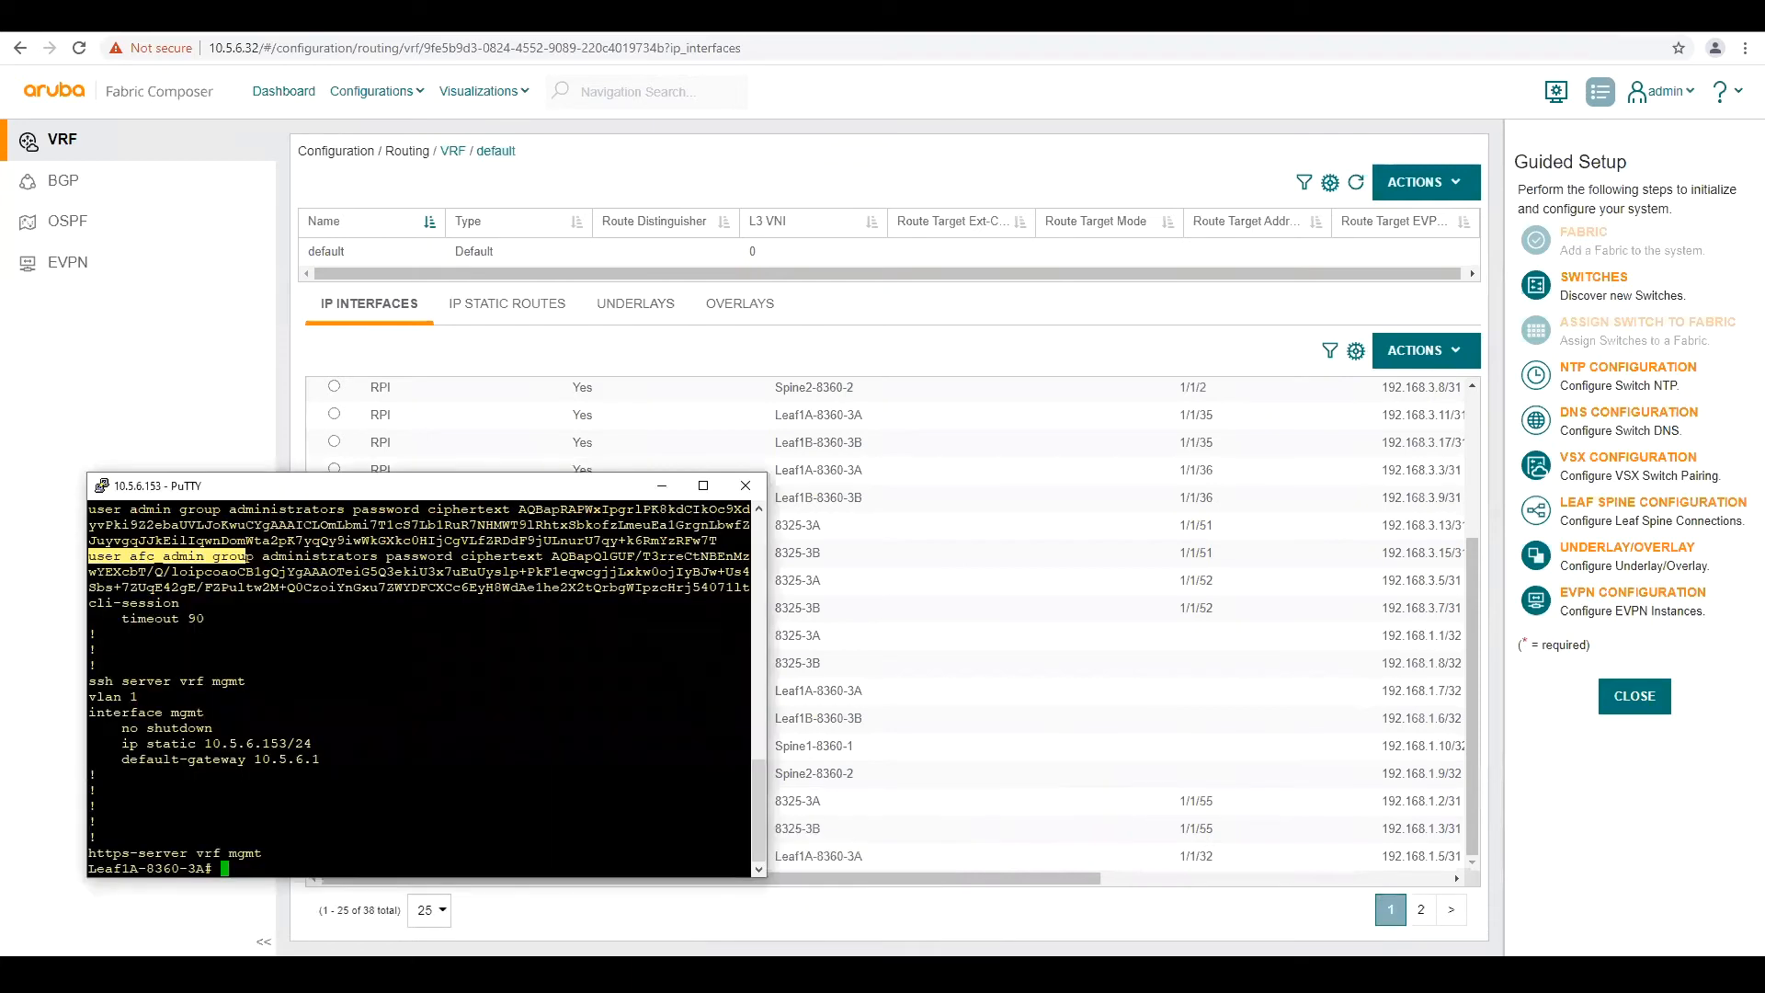
{"action": "left_click_drag", "start_coordinate": [436, 494], "coordinate": [721, 274]}
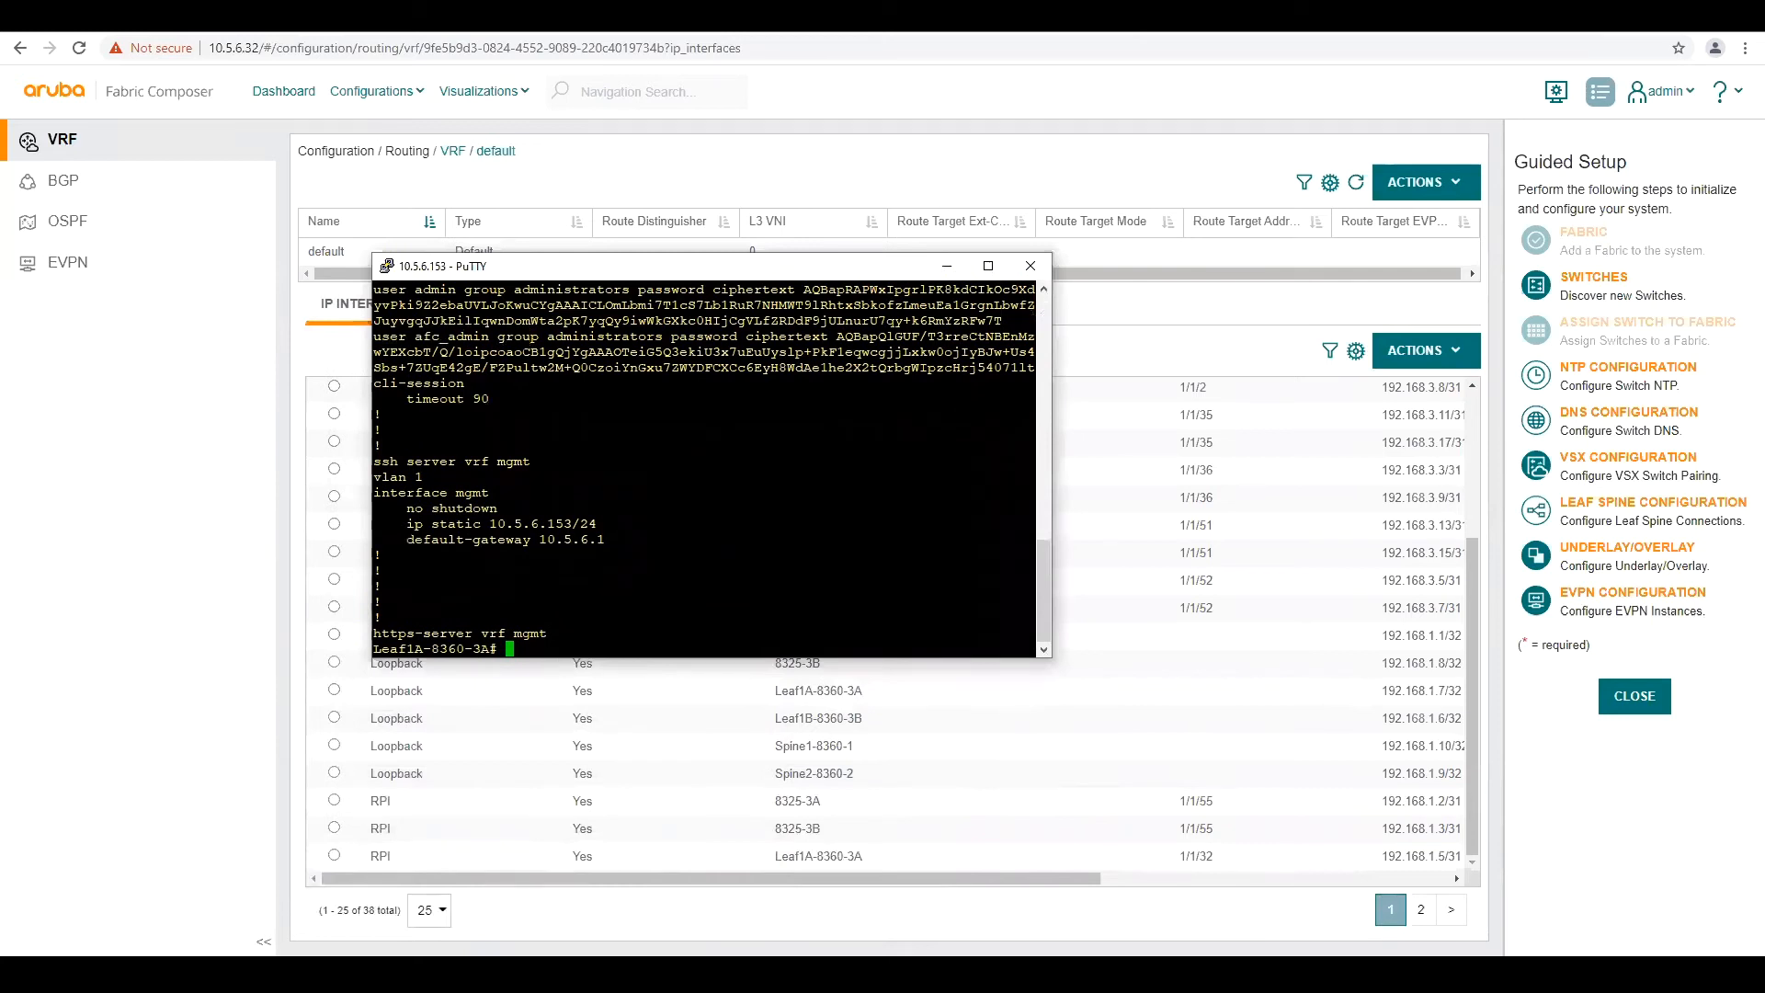
{"action": "type", "text": "sh vsx status"}
{"action": "key", "text": "Return"}
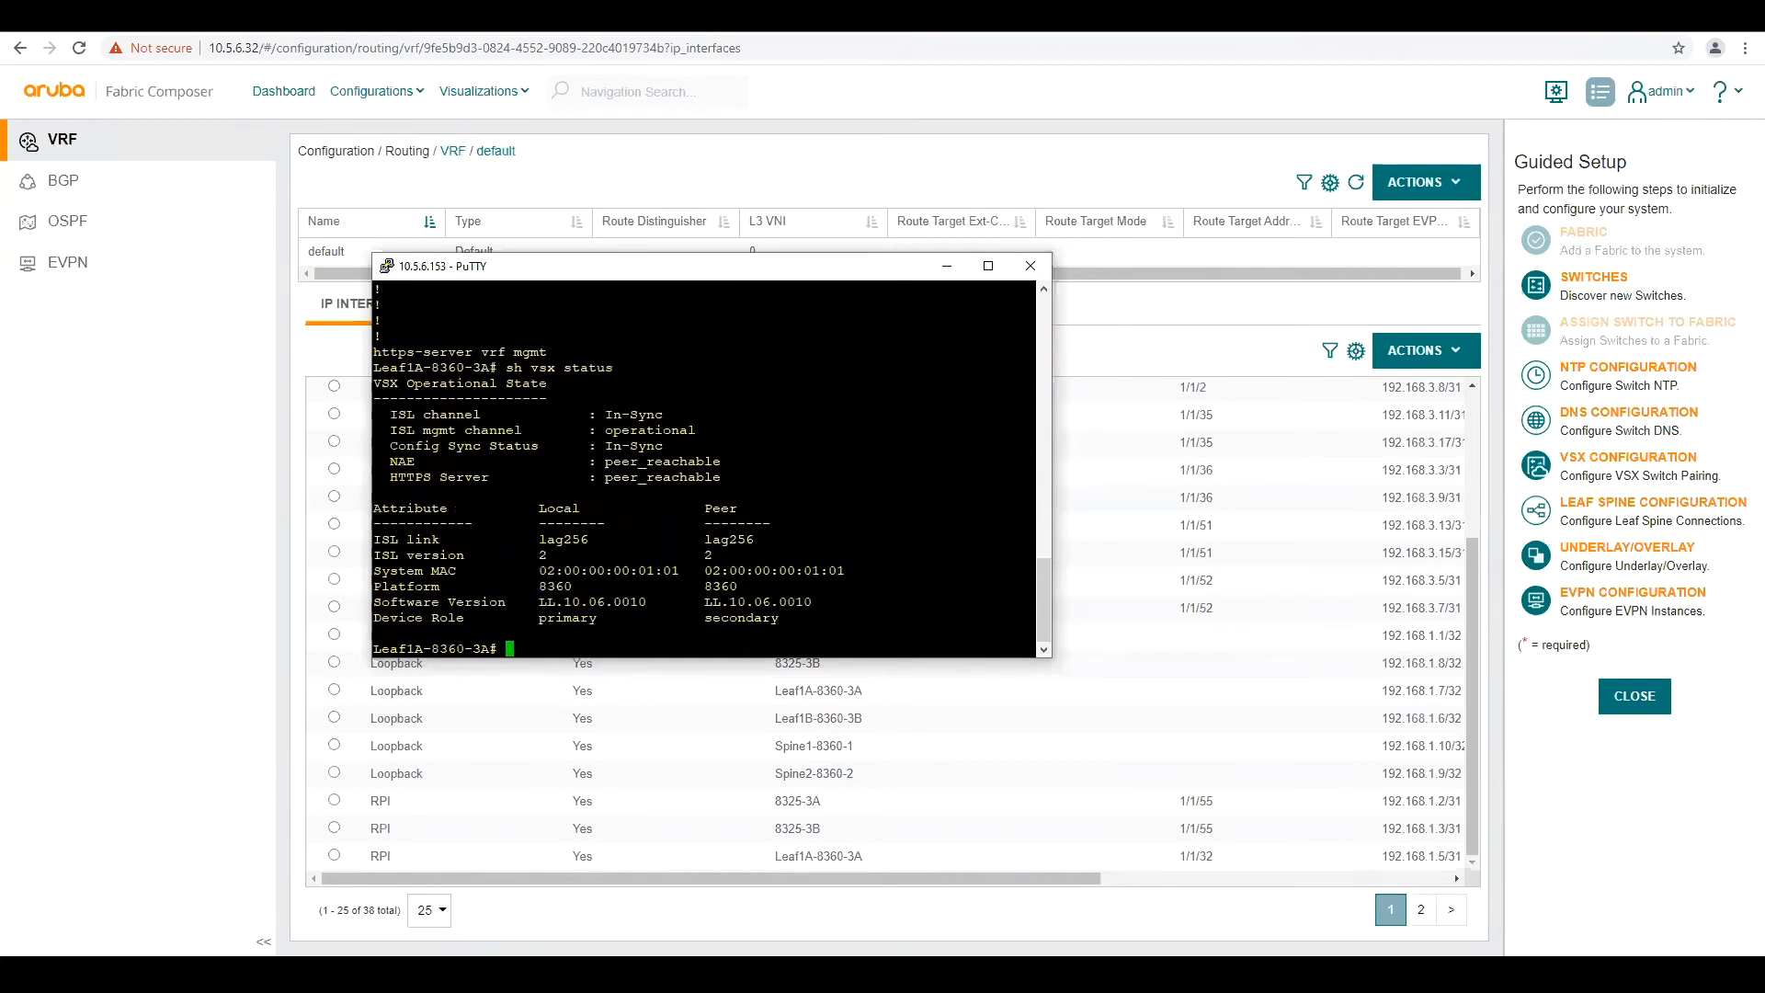
Step: Display the running configuration with "sh run" and review its EVPN VLAN 101, management and LAG 256 sections
{"action": "type", "text": "sh run"}
{"action": "key", "text": "Return"}
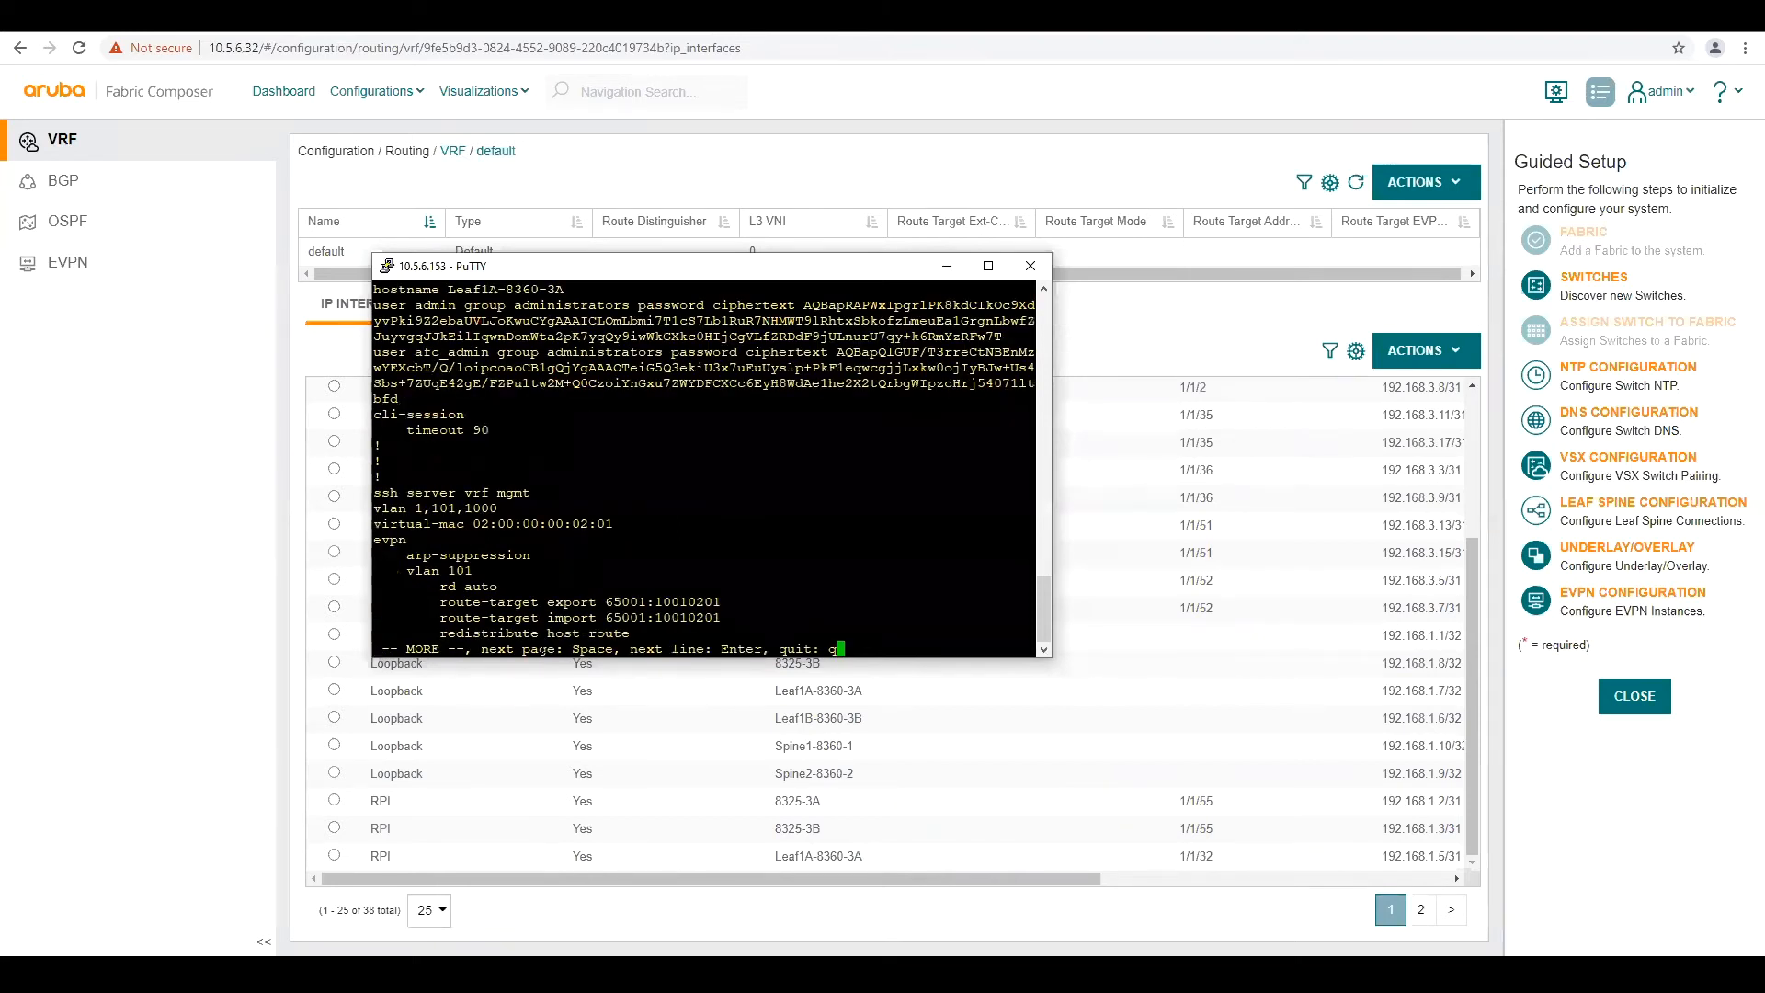
{"action": "key", "text": "space"}
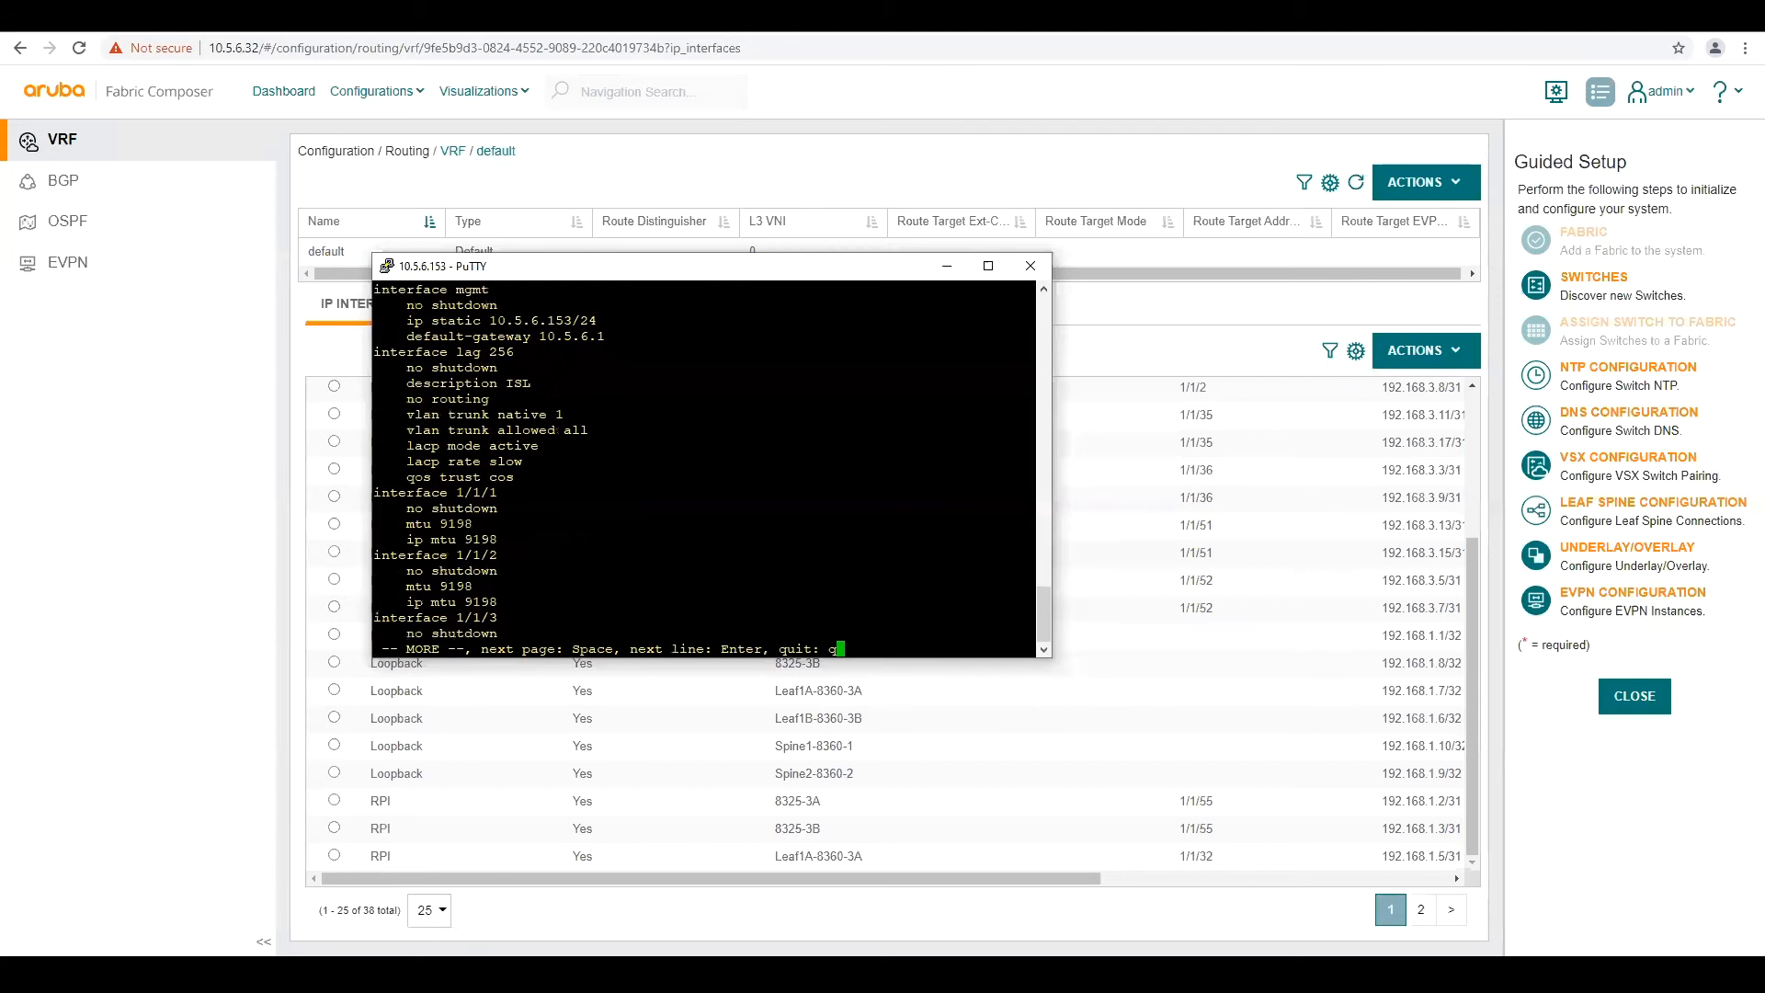
{"action": "scroll", "coordinate": [558, 430], "scroll_direction": "up", "scroll_amount": 8}
{"action": "scroll", "coordinate": [568, 508], "scroll_direction": "down", "scroll_amount": 4}
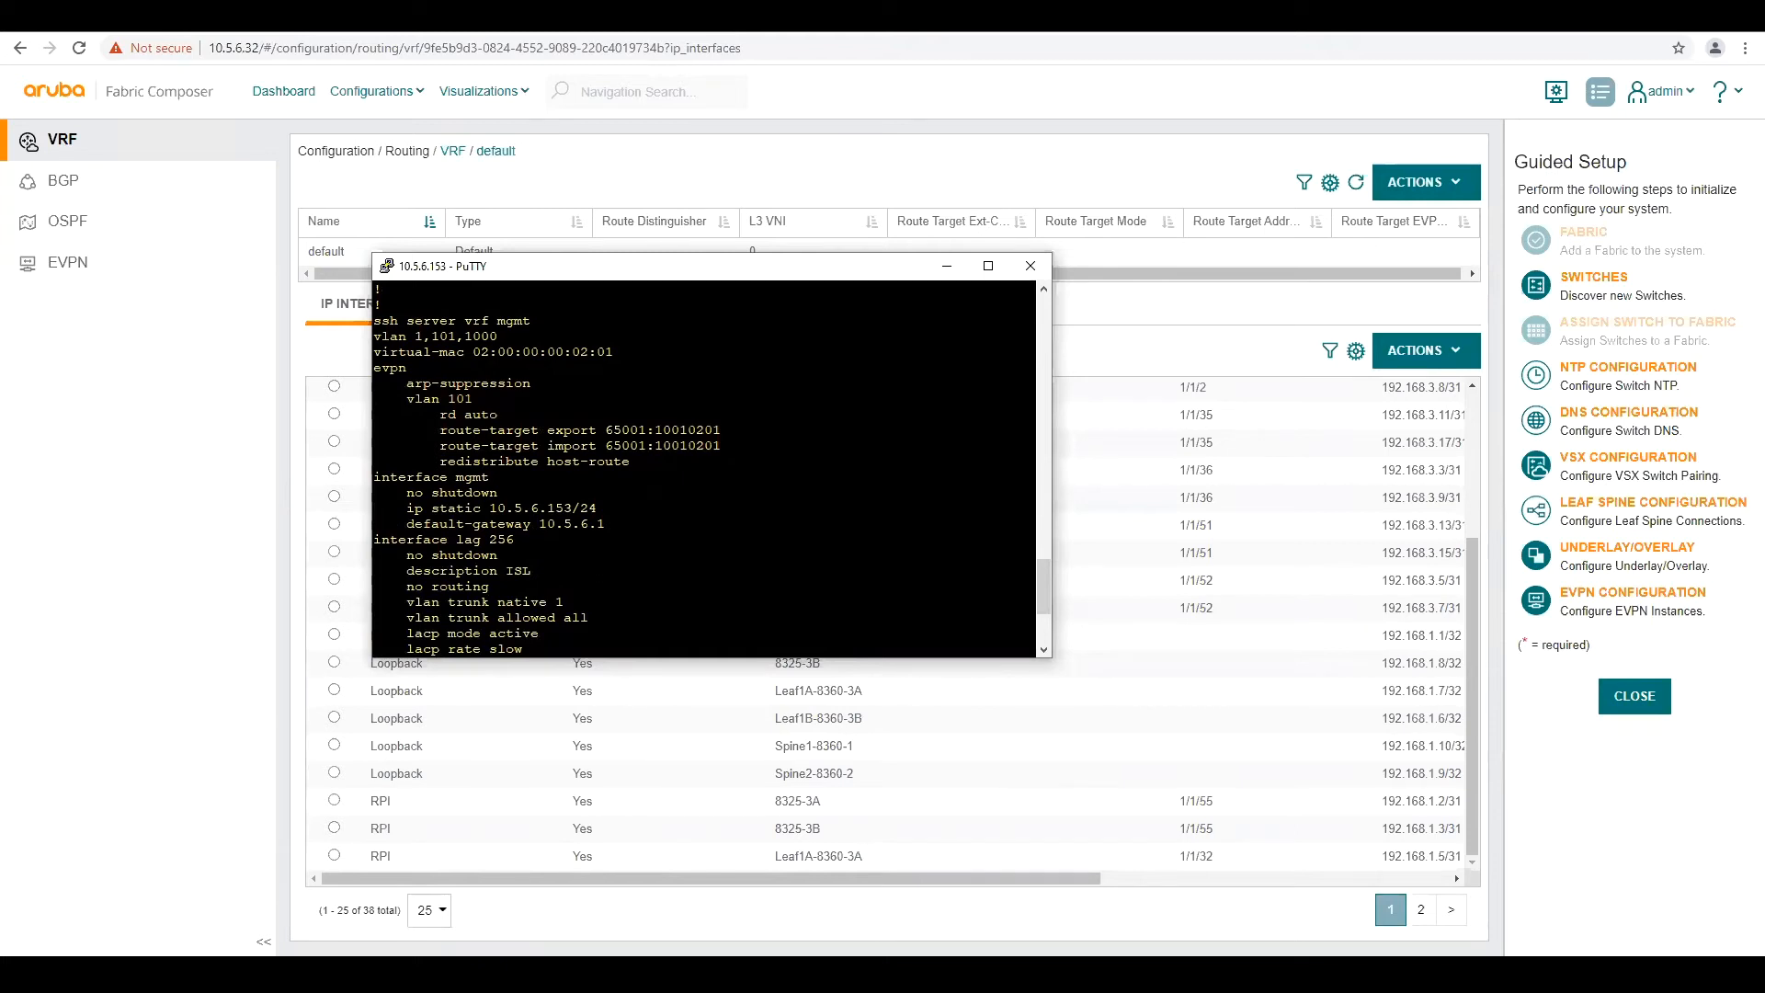
{"action": "scroll", "coordinate": [704, 469], "scroll_direction": "down", "scroll_amount": 4}
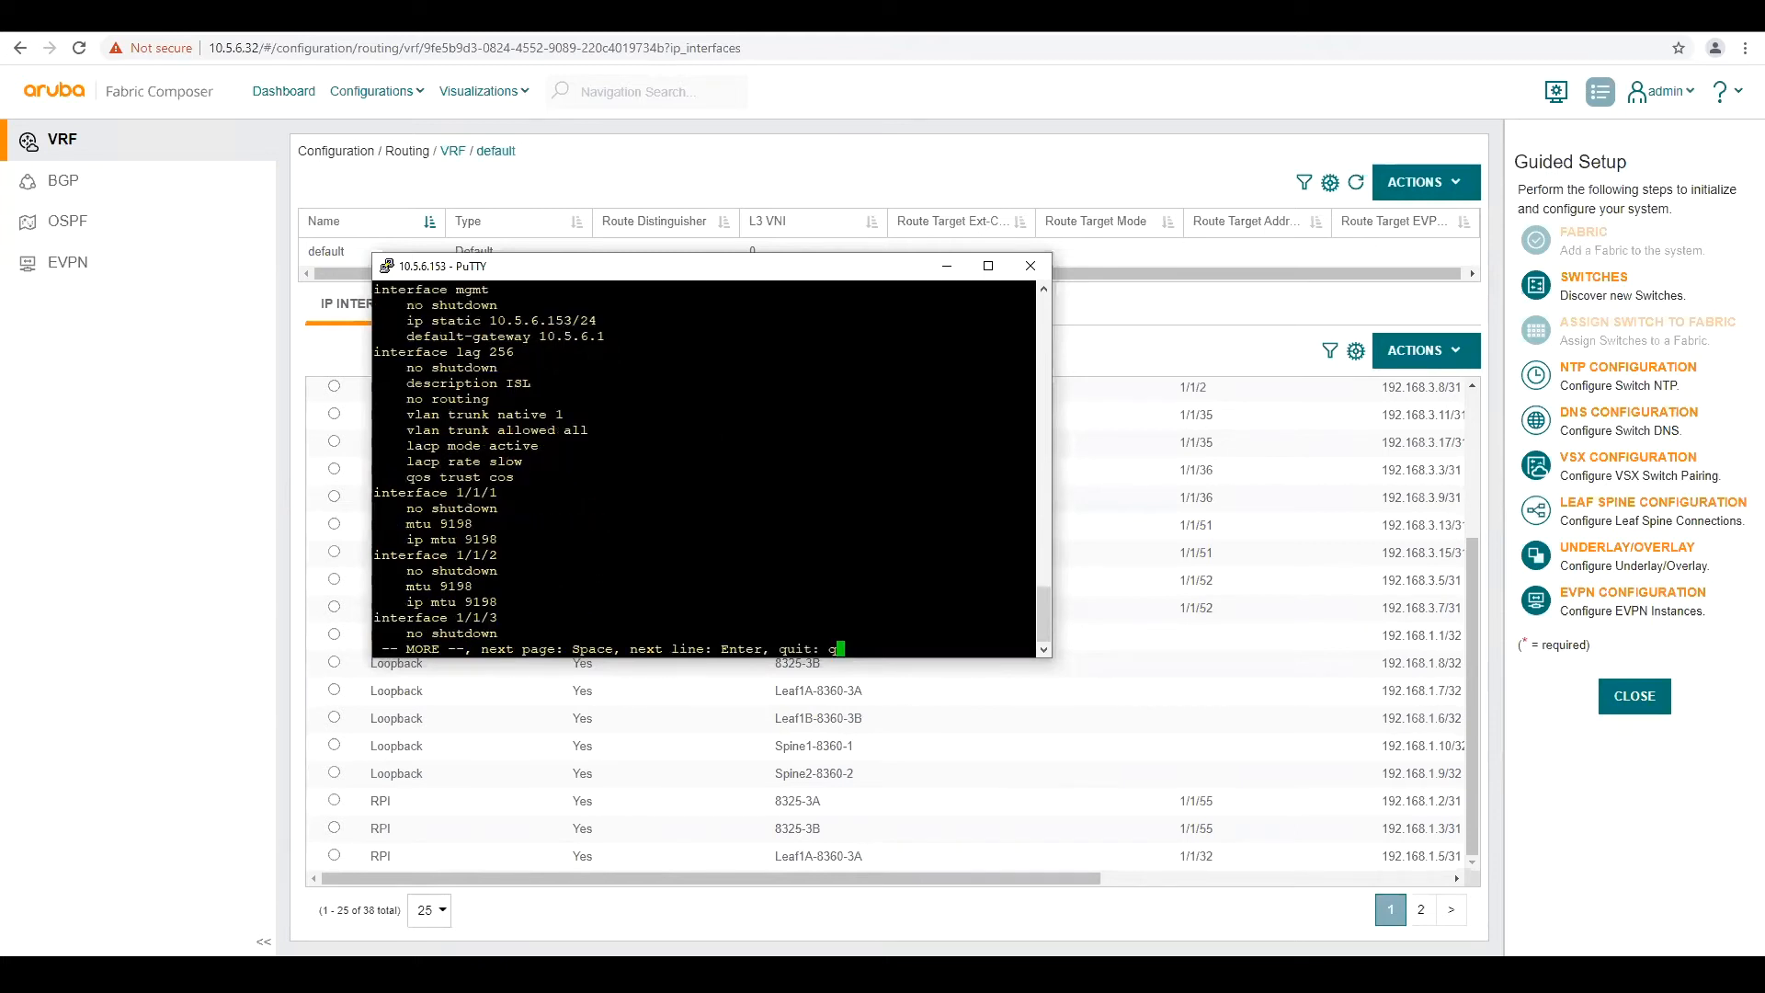
Step: Page through the physical interfaces in the running configuration and examine the keepalive address on interface 1/1/32
{"action": "key", "text": "space"}
{"action": "key", "text": "space"}
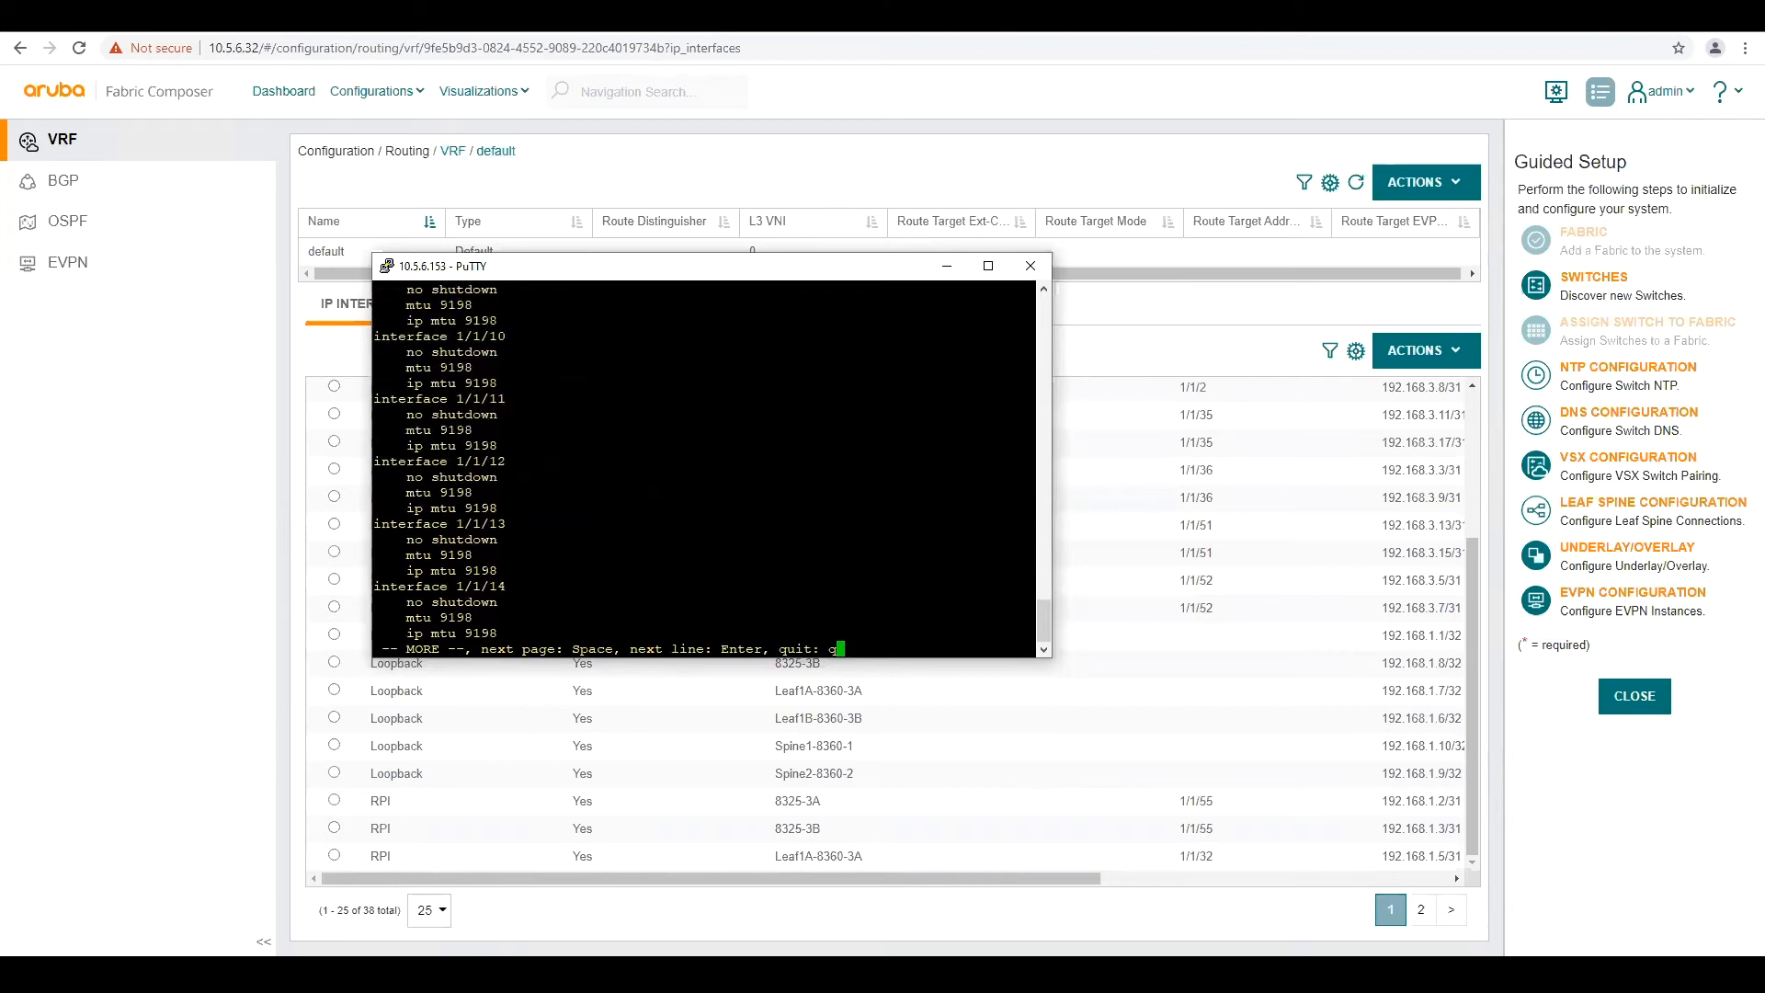
{"action": "key", "text": "space"}
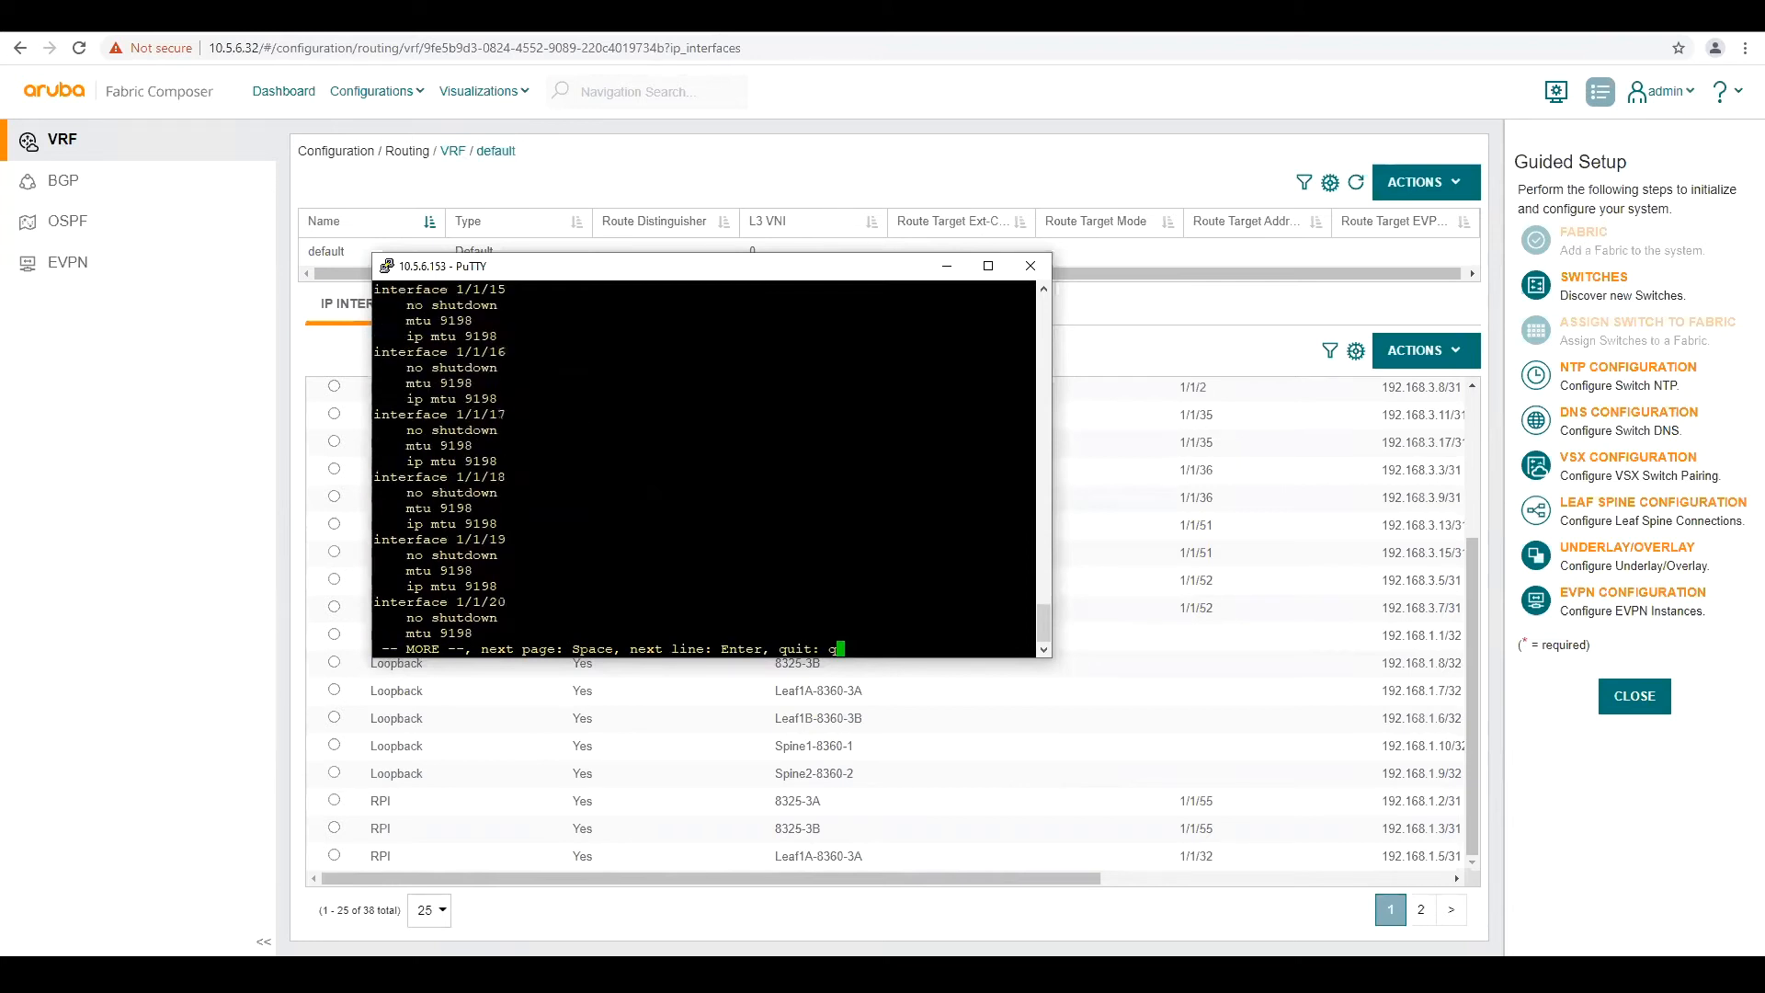
{"action": "key", "text": "space"}
{"action": "key", "text": "space"}
{"action": "key", "text": "space"}
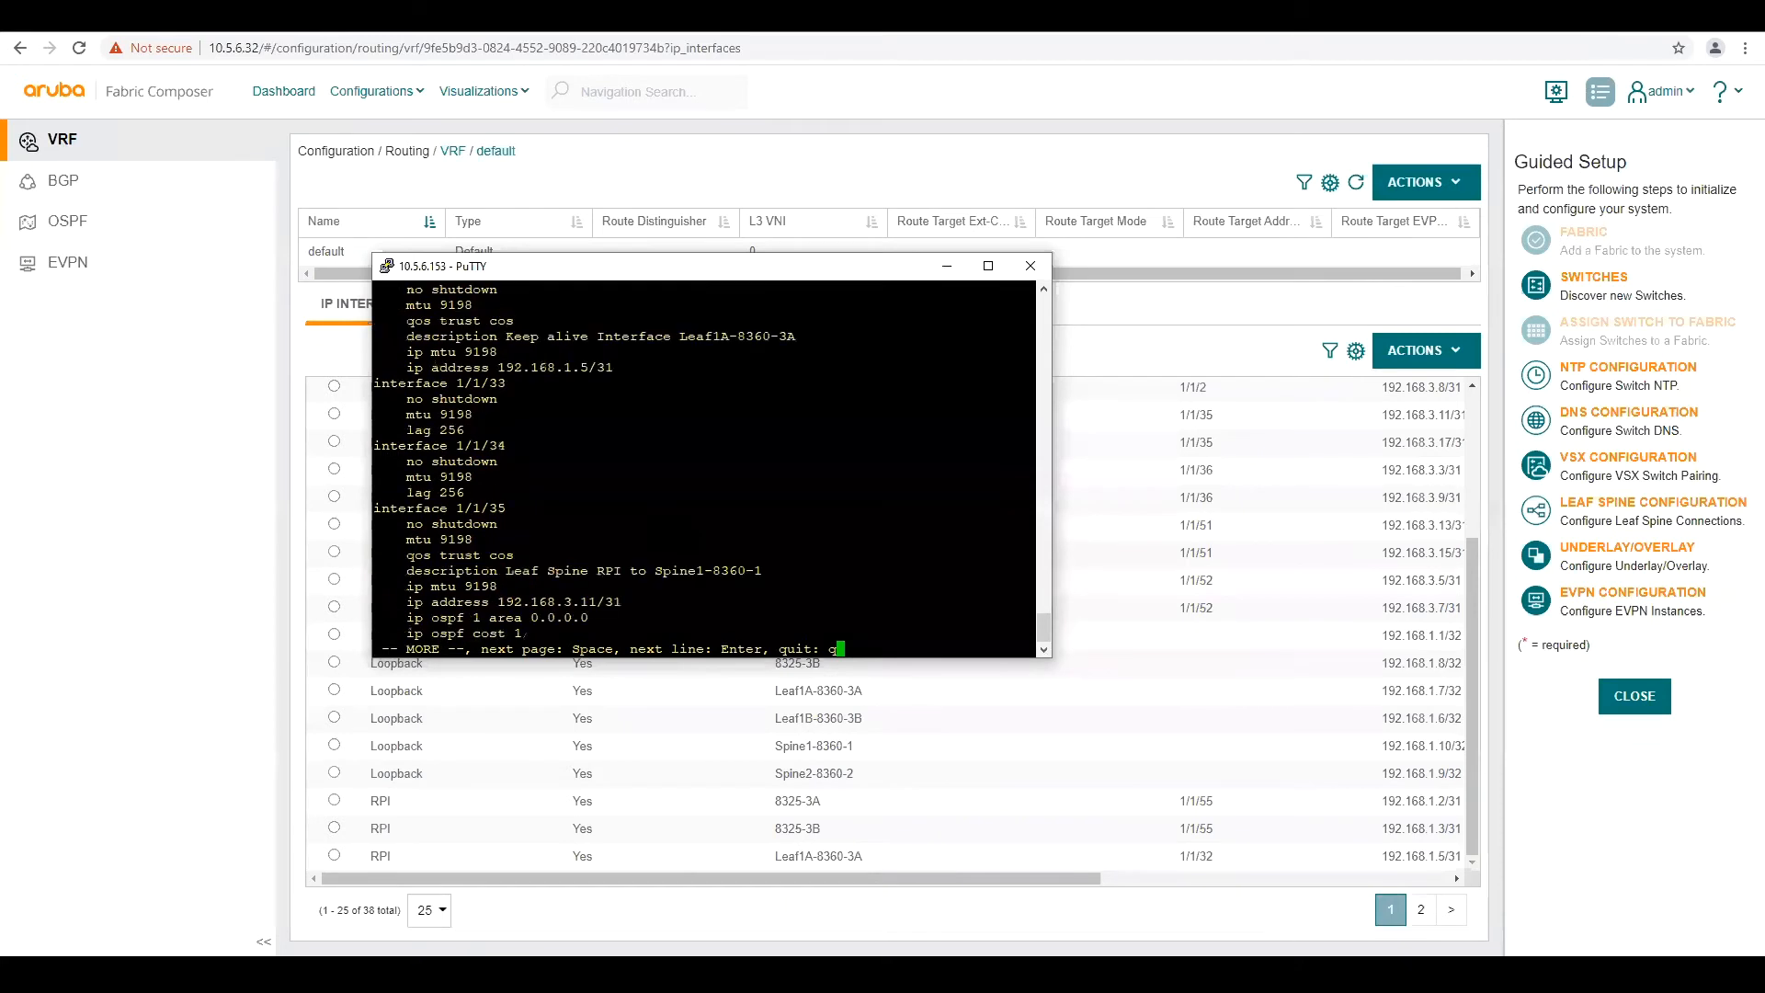
{"action": "scroll", "coordinate": [708, 469], "scroll_direction": "up", "scroll_amount": 4}
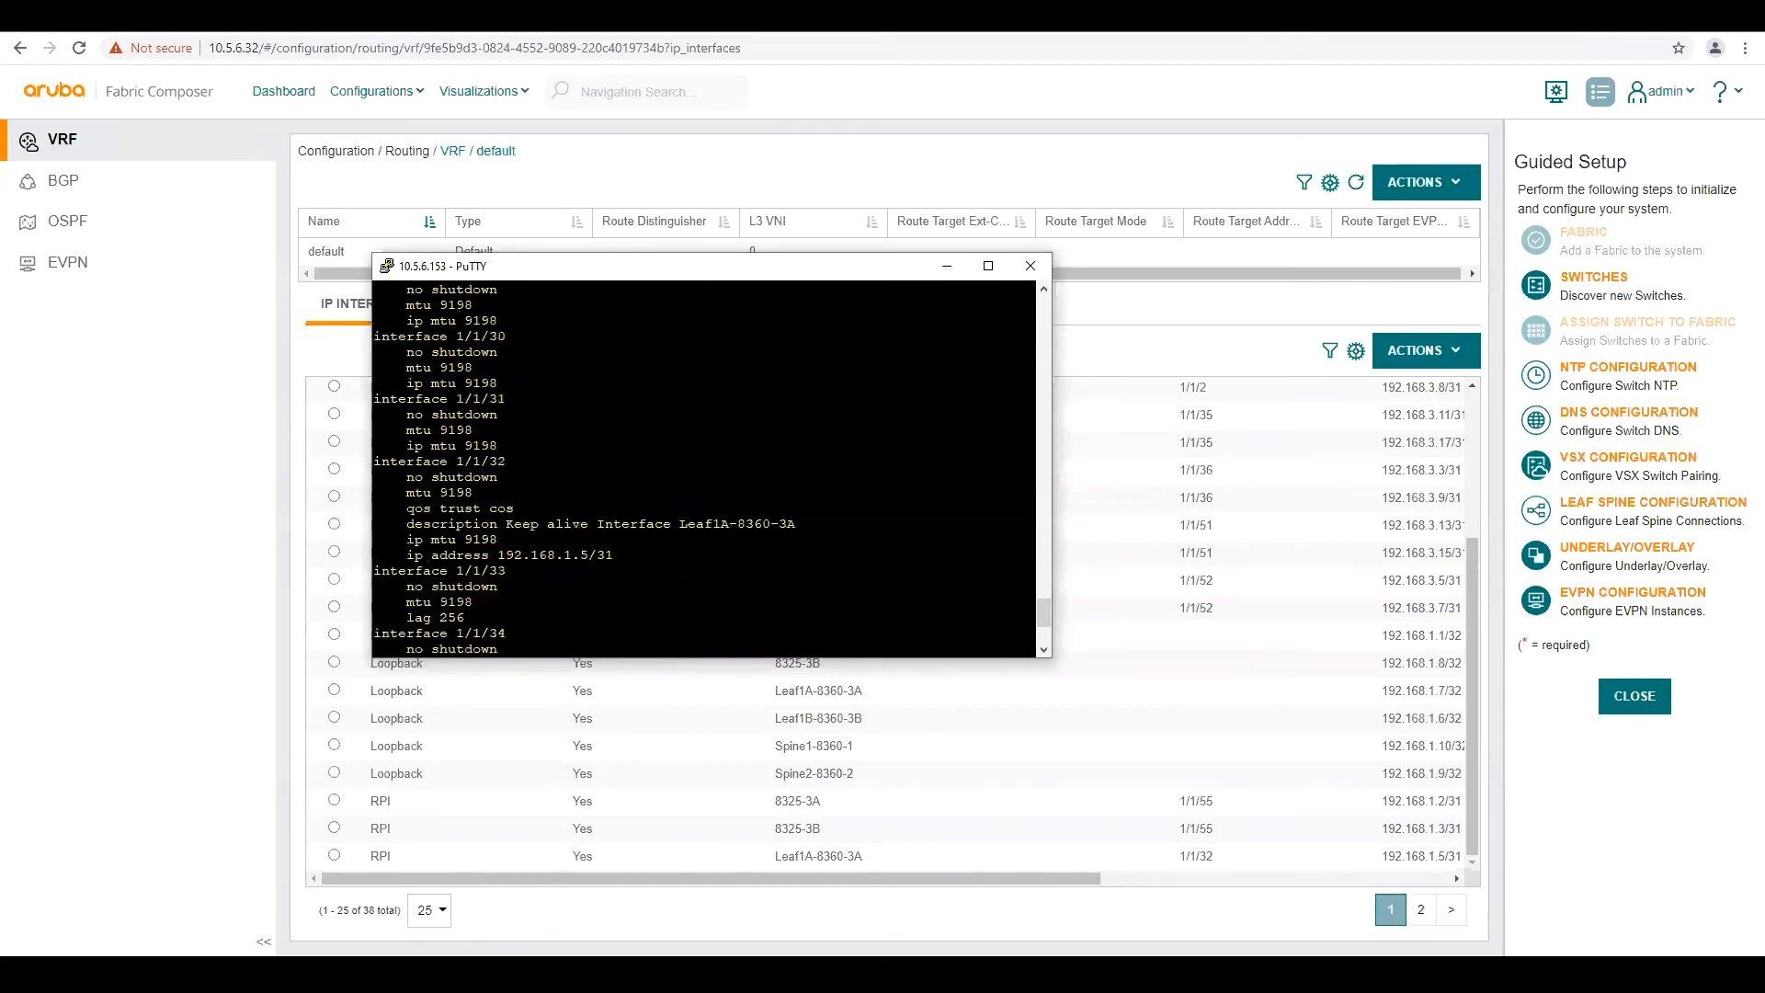
{"action": "left_click_drag", "start_coordinate": [1029, 554], "coordinate": [542, 555]}
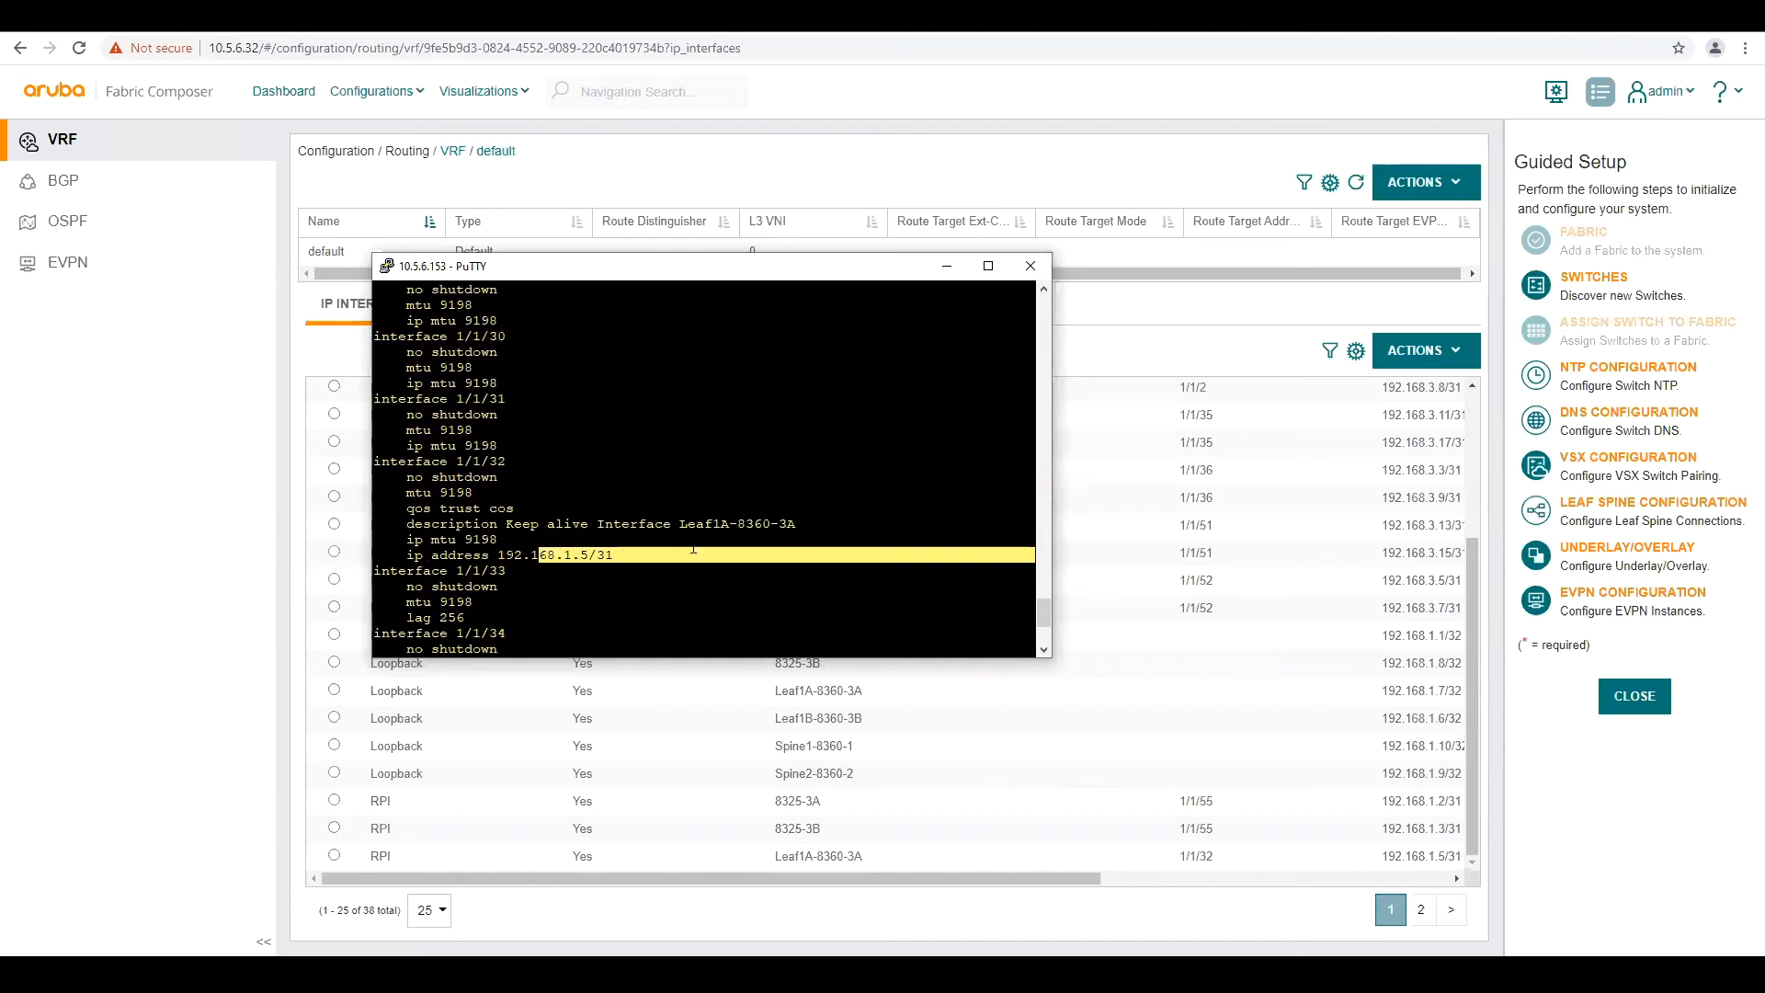
Step: Examine the leaf-spine link description on interface 1/1/36 and the loopback interface settings
{"action": "key", "text": "space"}
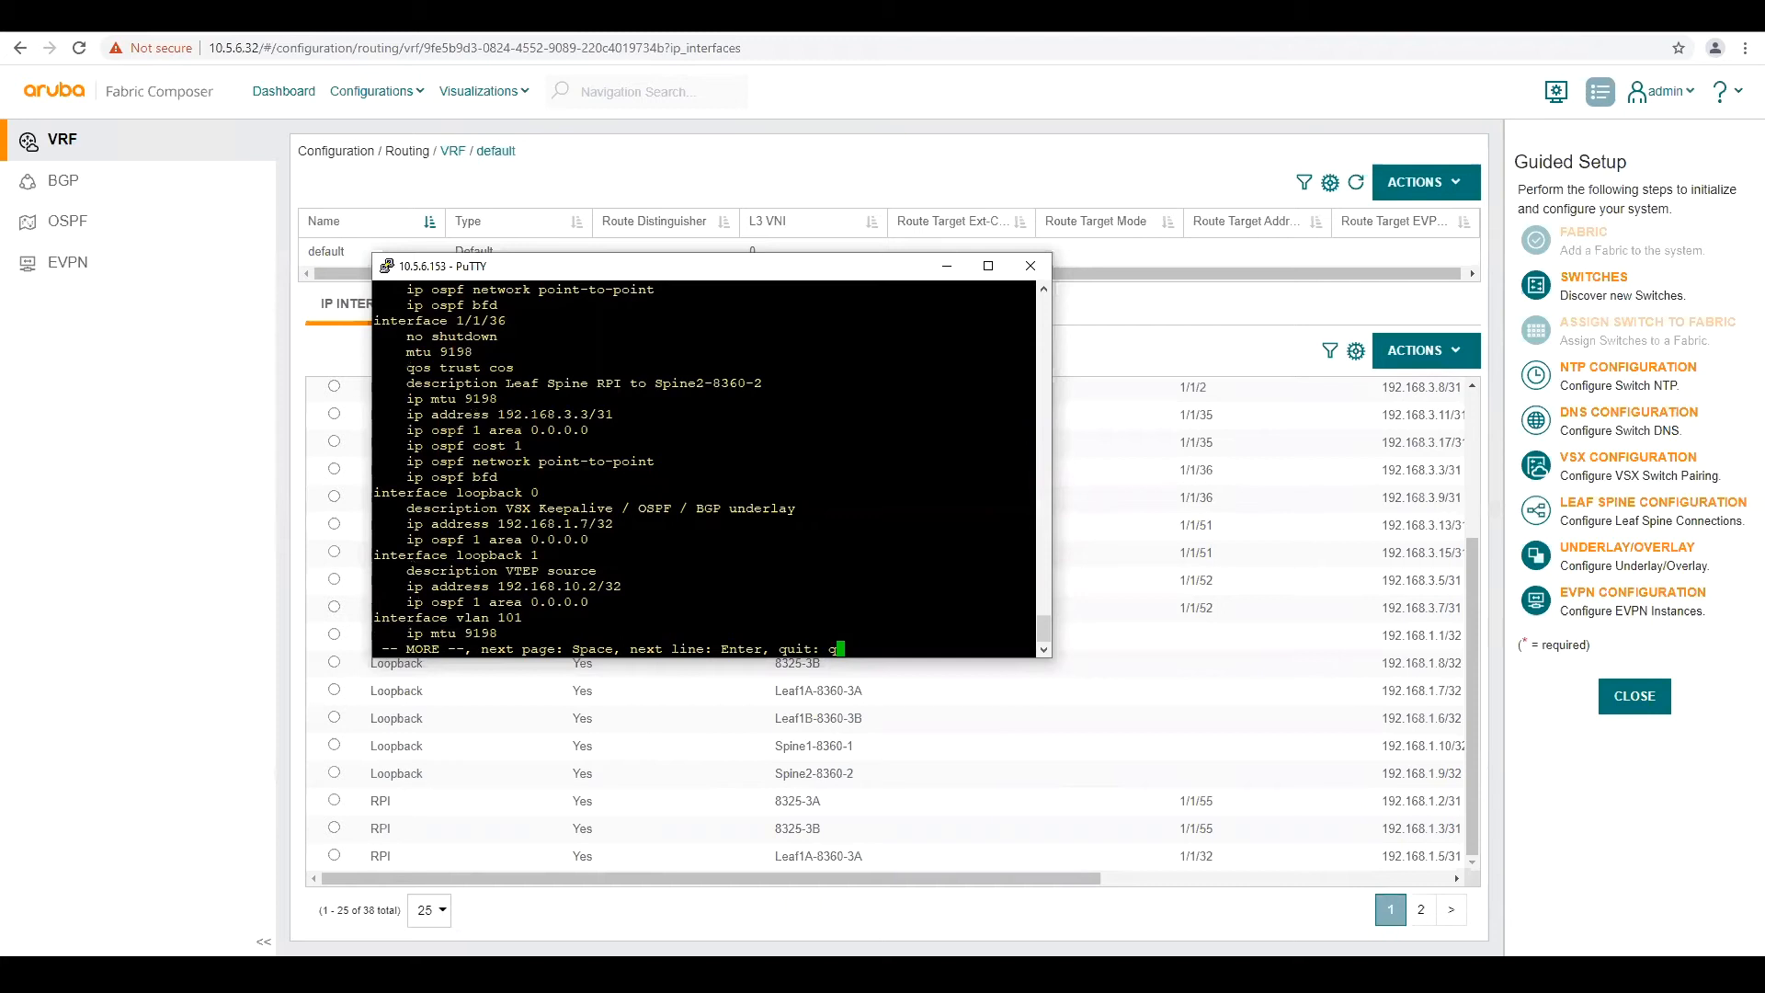
{"action": "left_click_drag", "start_coordinate": [505, 382], "coordinate": [695, 382]}
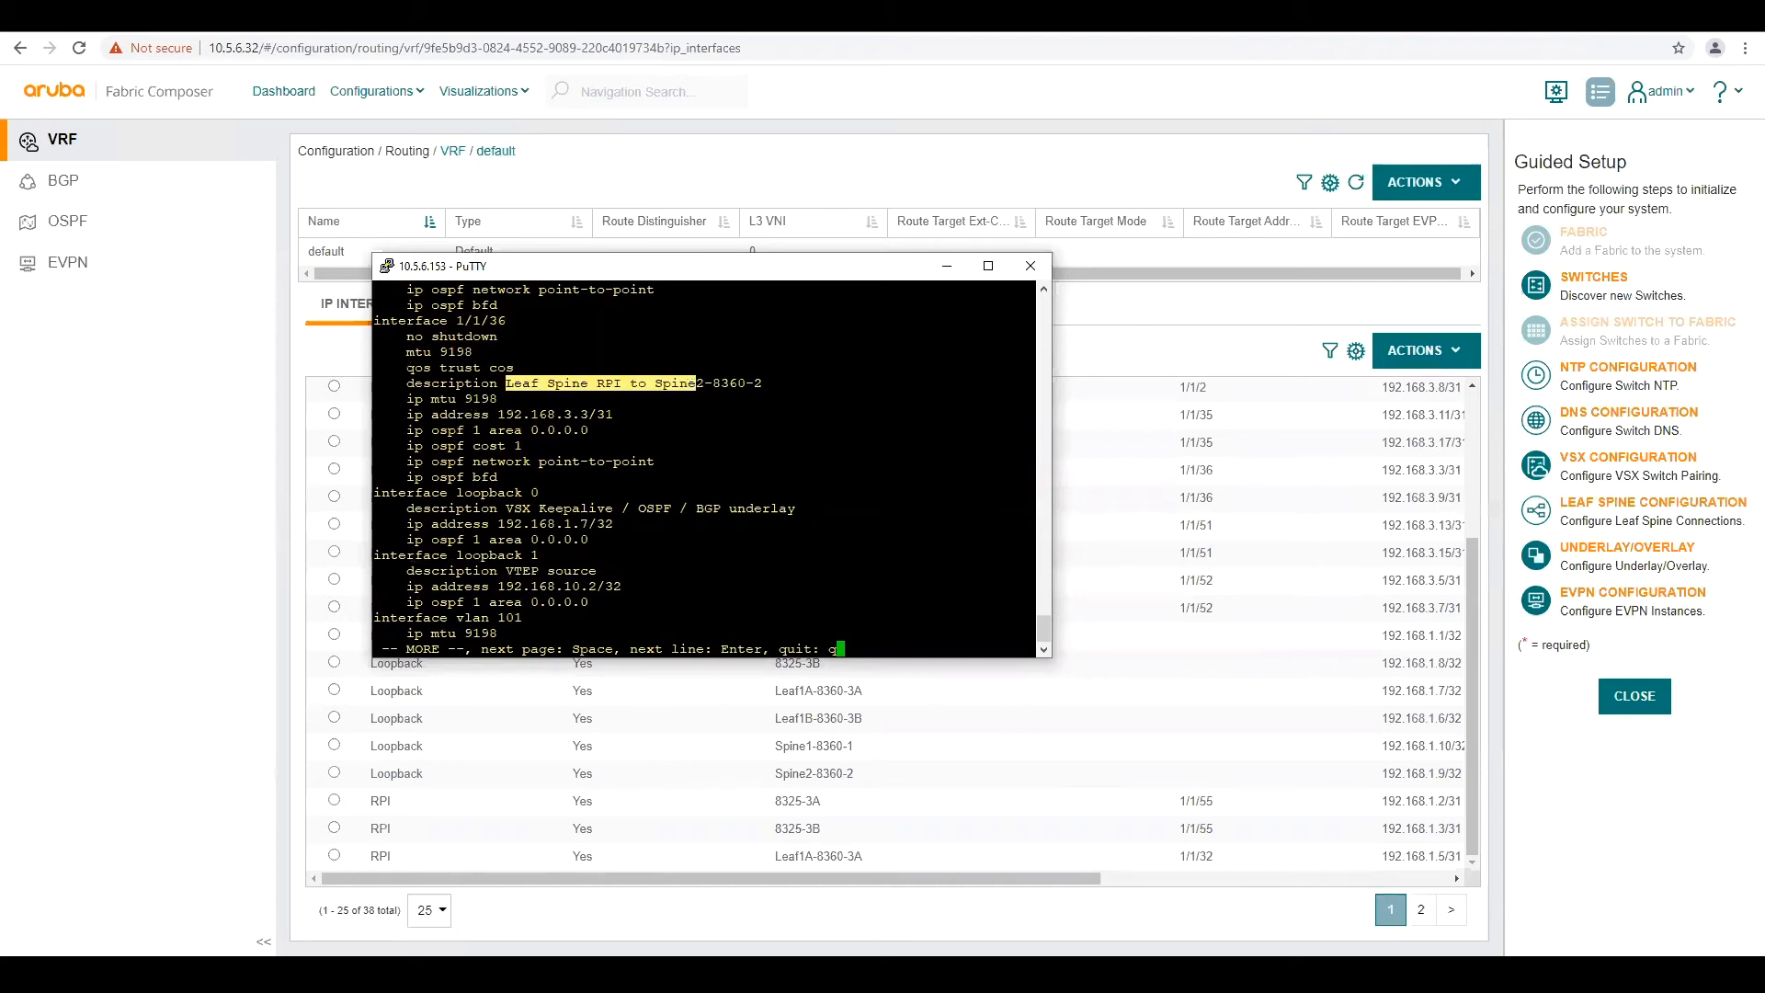
{"action": "left_click", "coordinate": [697, 384]}
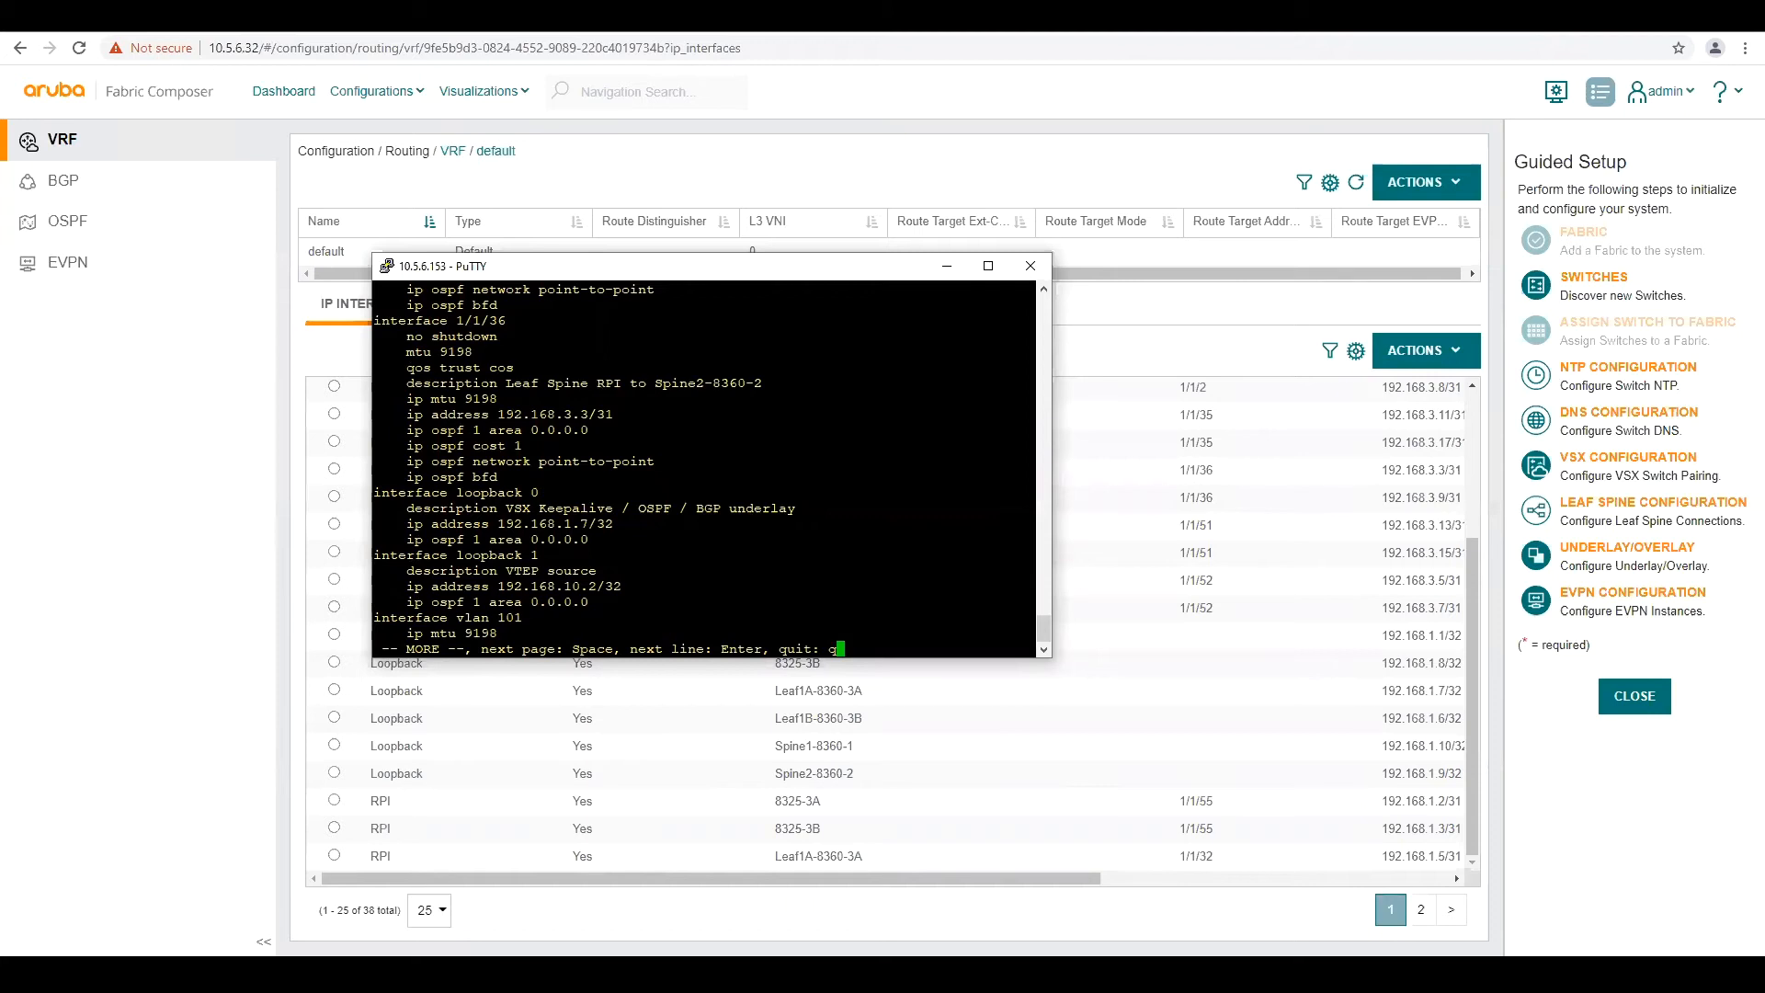
Step: Review the VXLAN 1 interface and the OSPF and BGP router sections through the end of the running configuration
{"action": "key", "text": "space"}
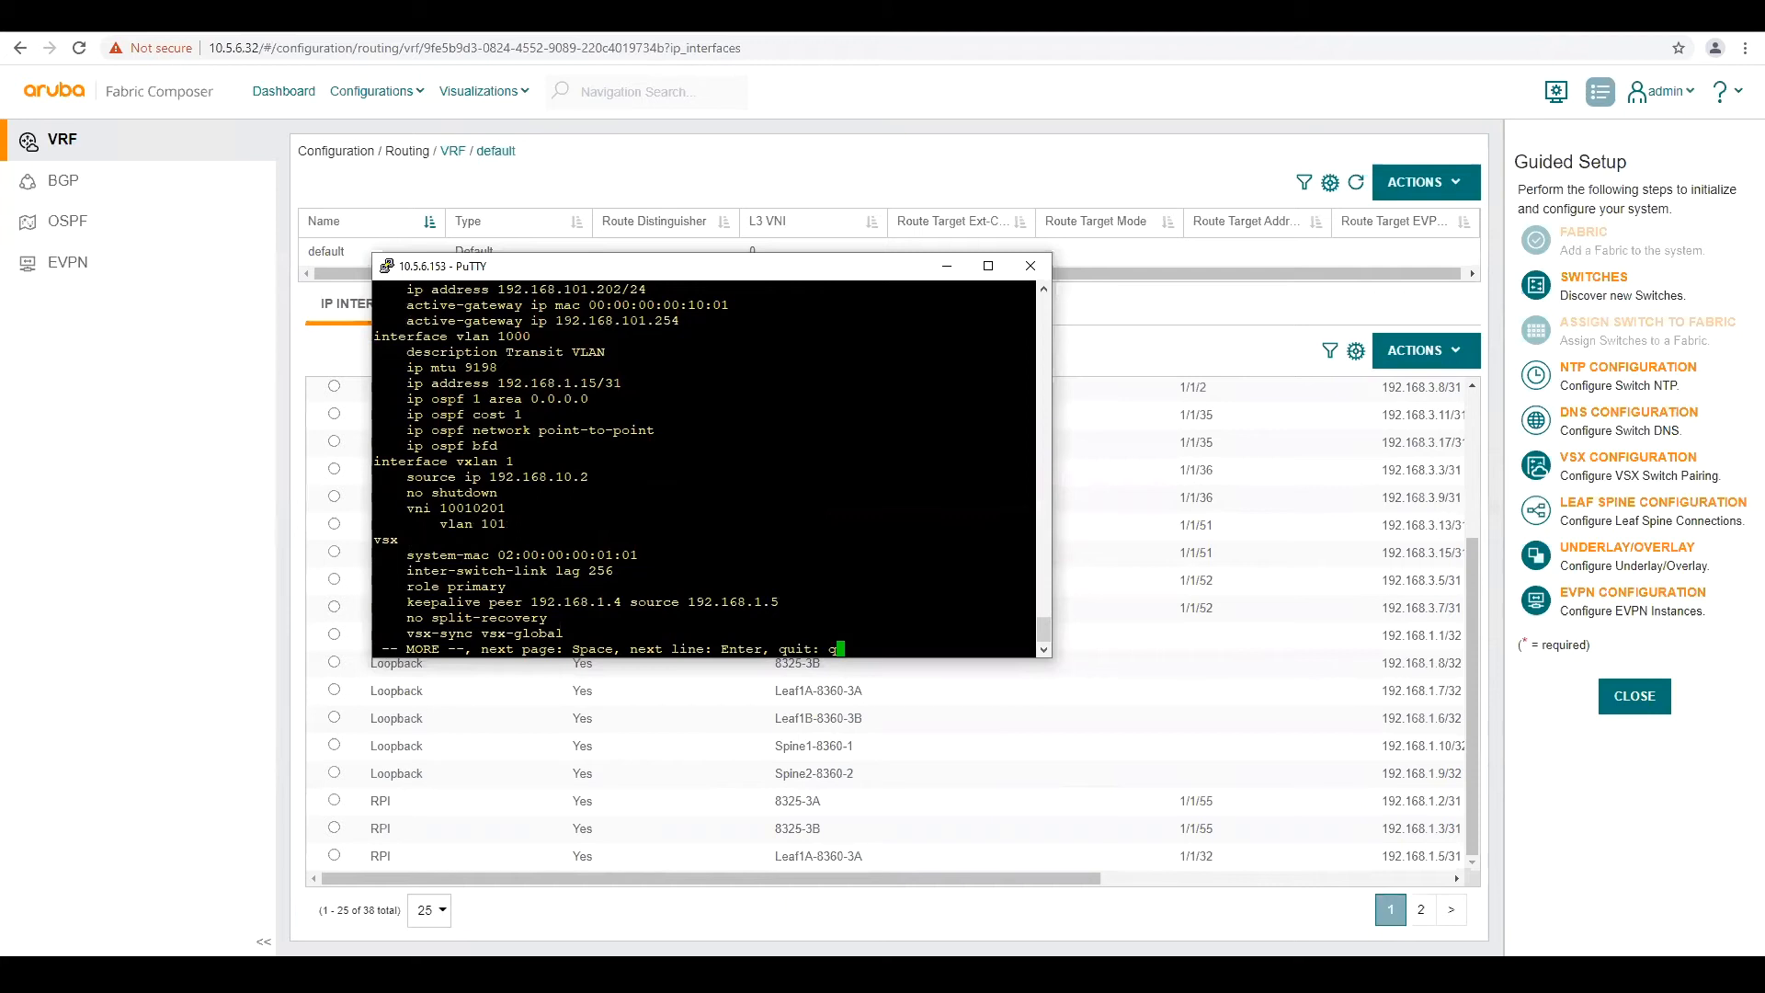
{"action": "left_click_drag", "start_coordinate": [374, 461], "coordinate": [515, 522]}
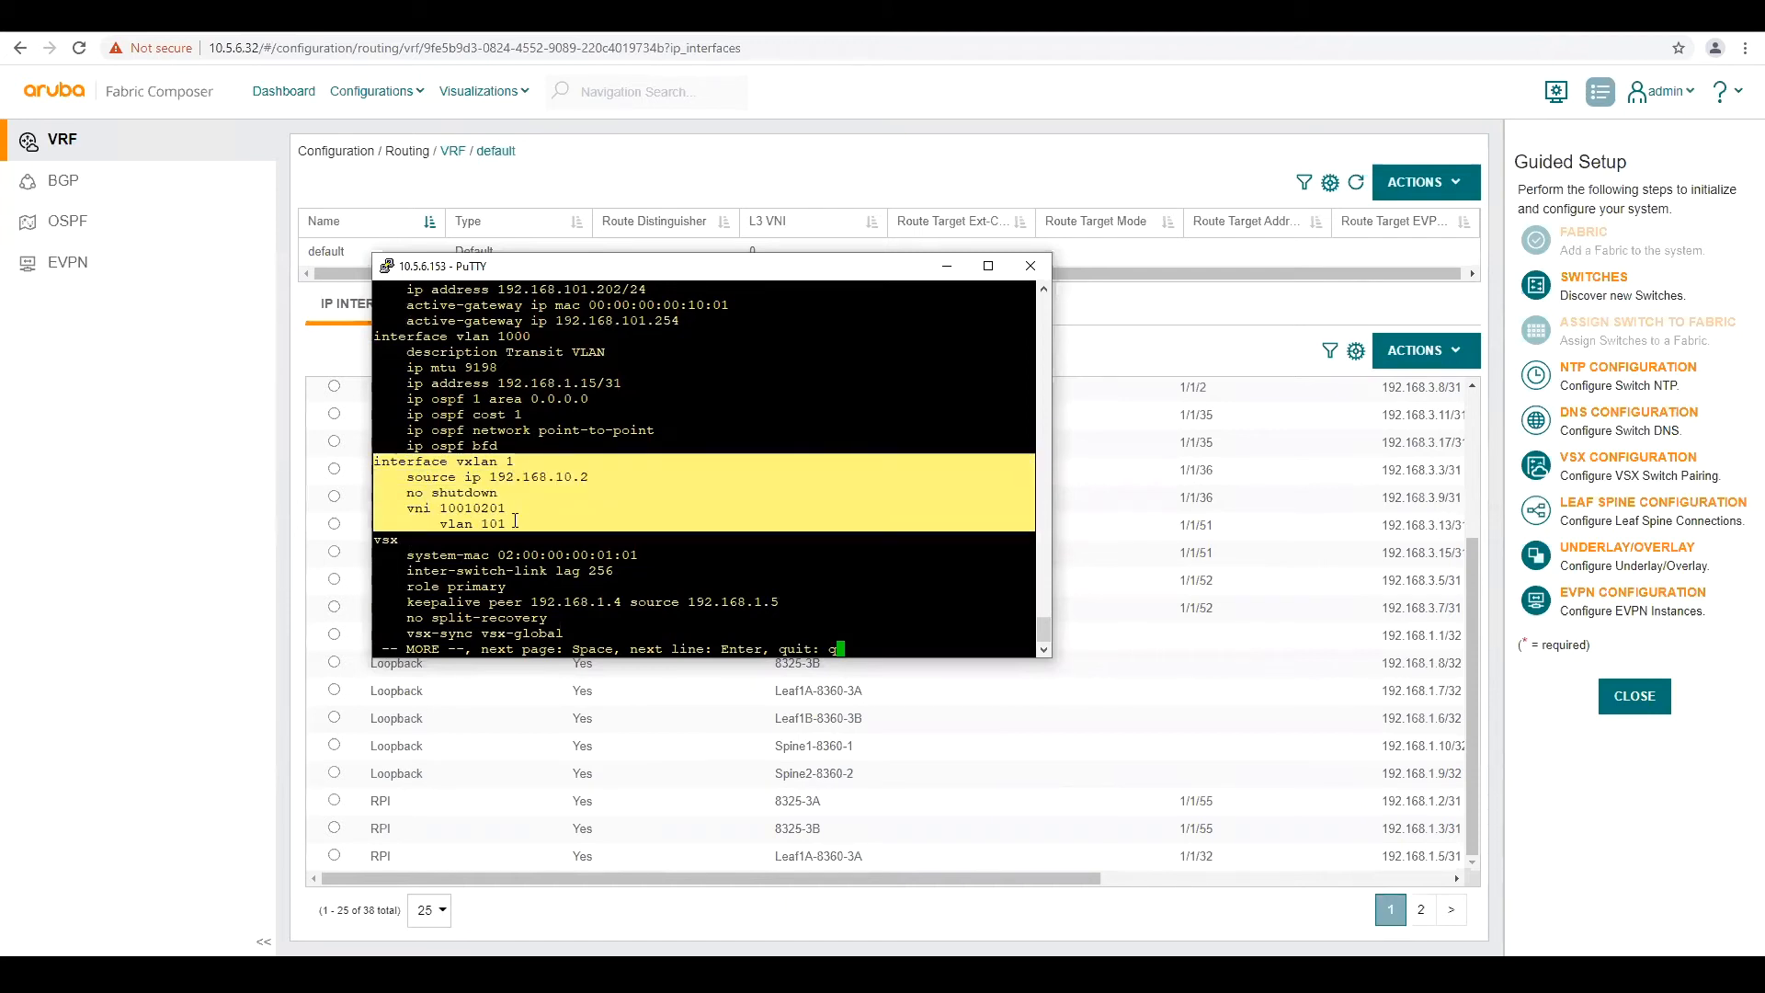
{"action": "key", "text": "space"}
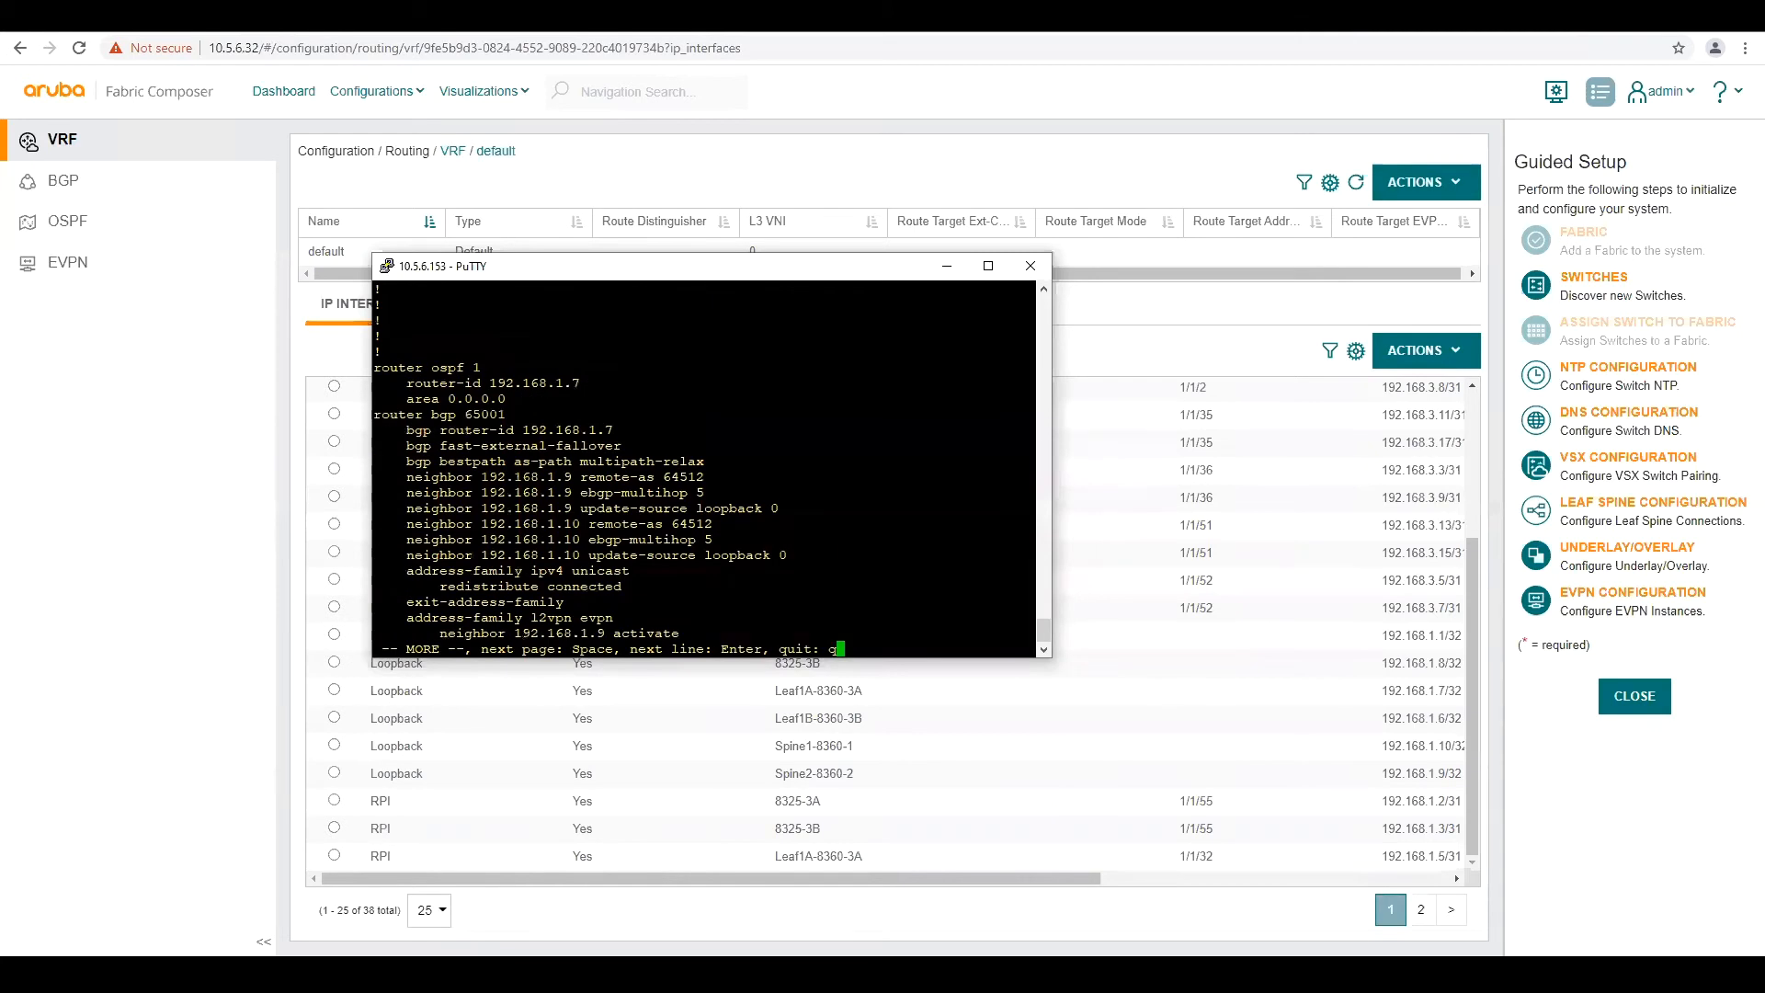
{"action": "left_click_drag", "start_coordinate": [516, 399], "coordinate": [661, 588]}
{"action": "key", "text": "space"}
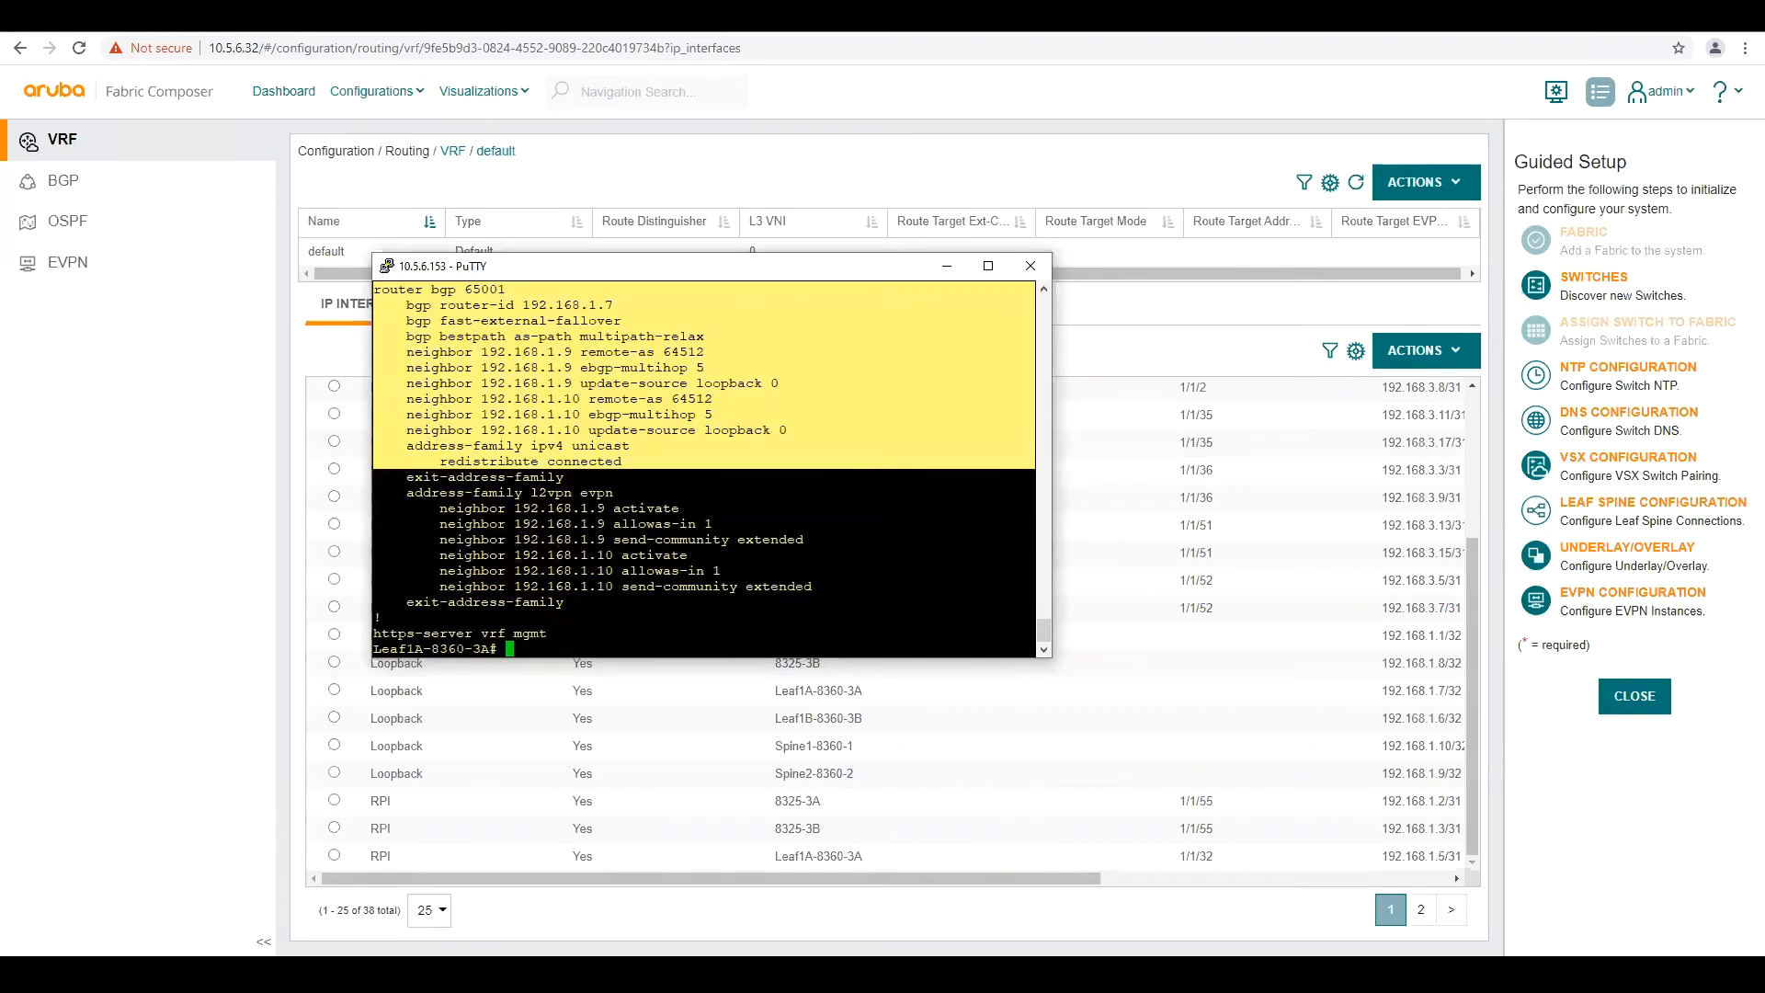
Step: Check the routing adjacencies with "sh ip ospf neighbors" and "sh bgp l2vpn evpn summary"
{"action": "left_click", "coordinate": [544, 634]}
{"action": "type", "text": "sh ip ospf "}
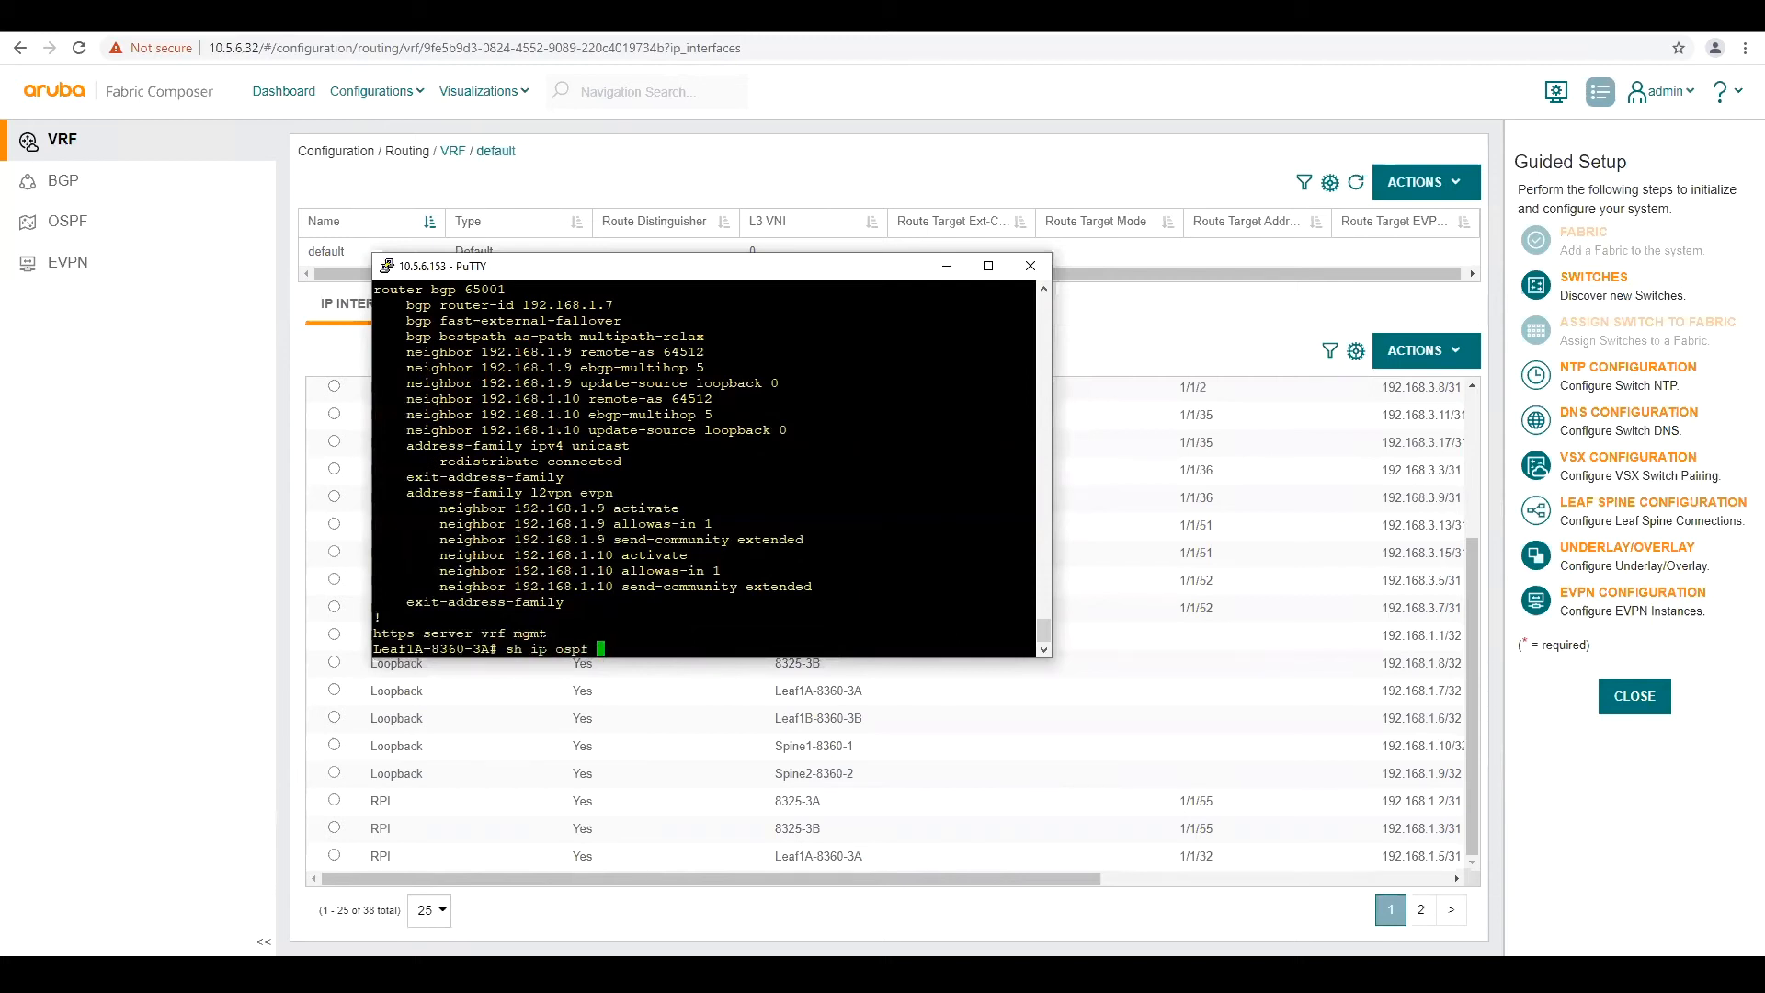
{"action": "type", "text": "neighbors"}
{"action": "key", "text": "Return"}
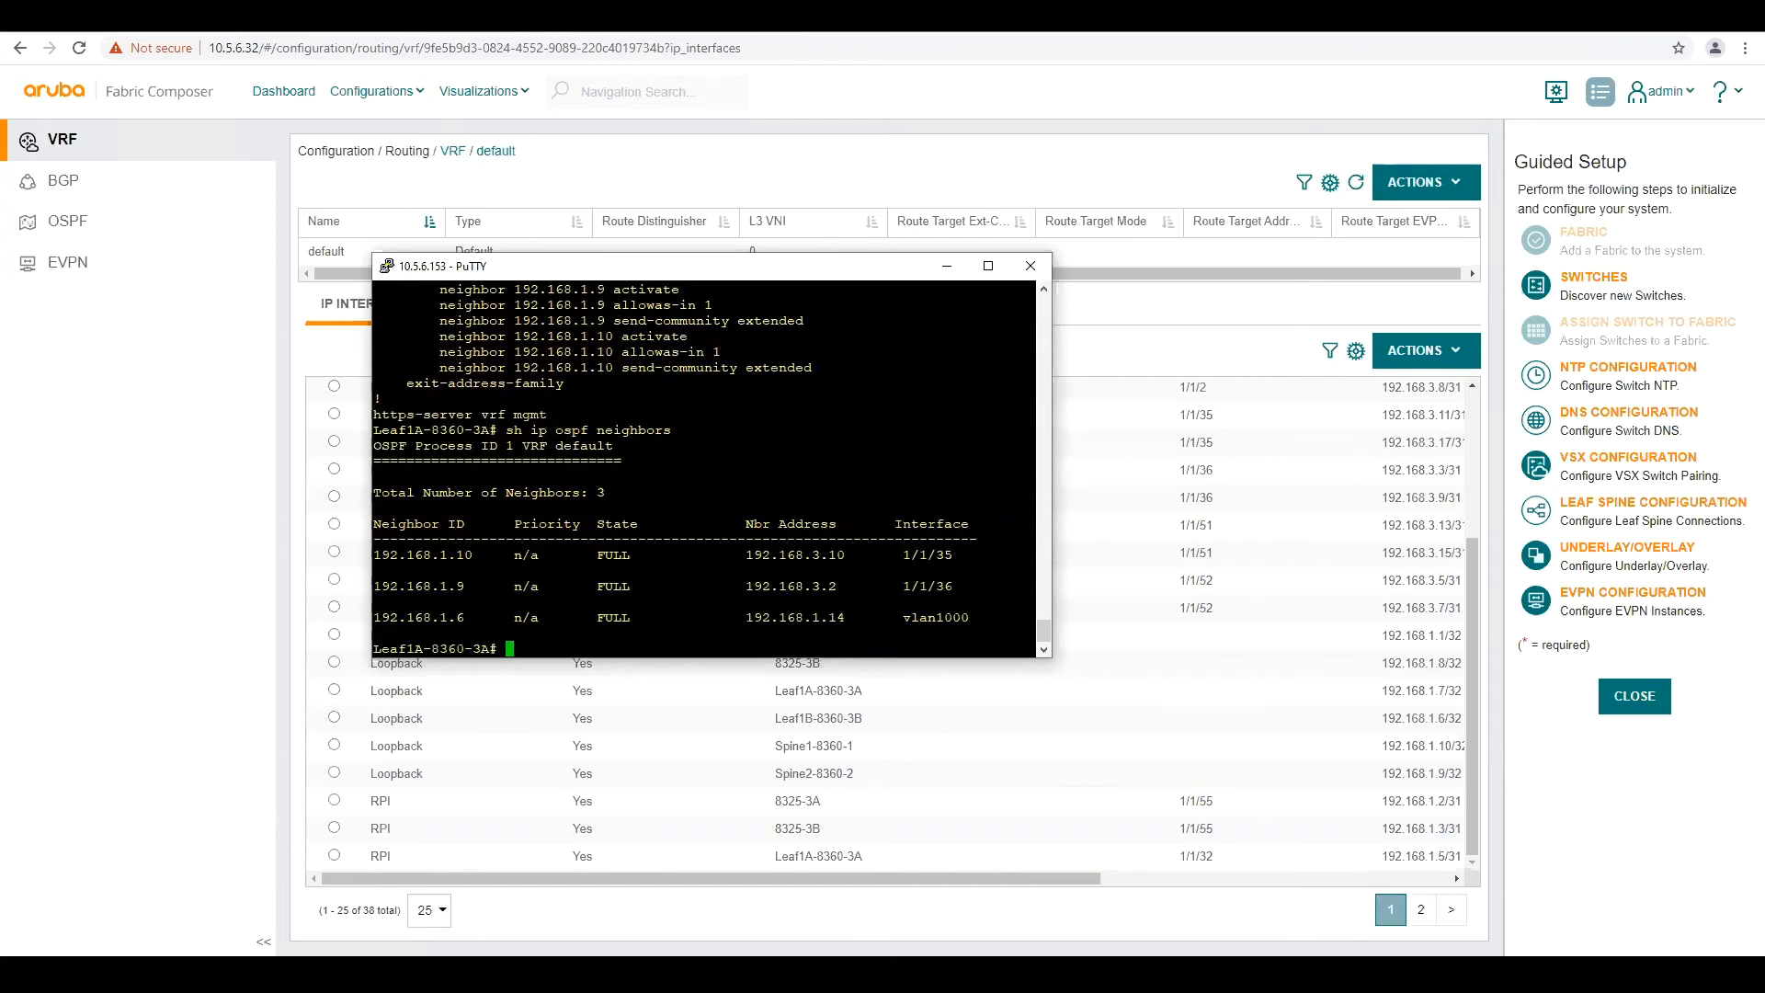
{"action": "type", "text": "sh bgp l2vpn evpn summary"}
{"action": "key", "text": "Return"}
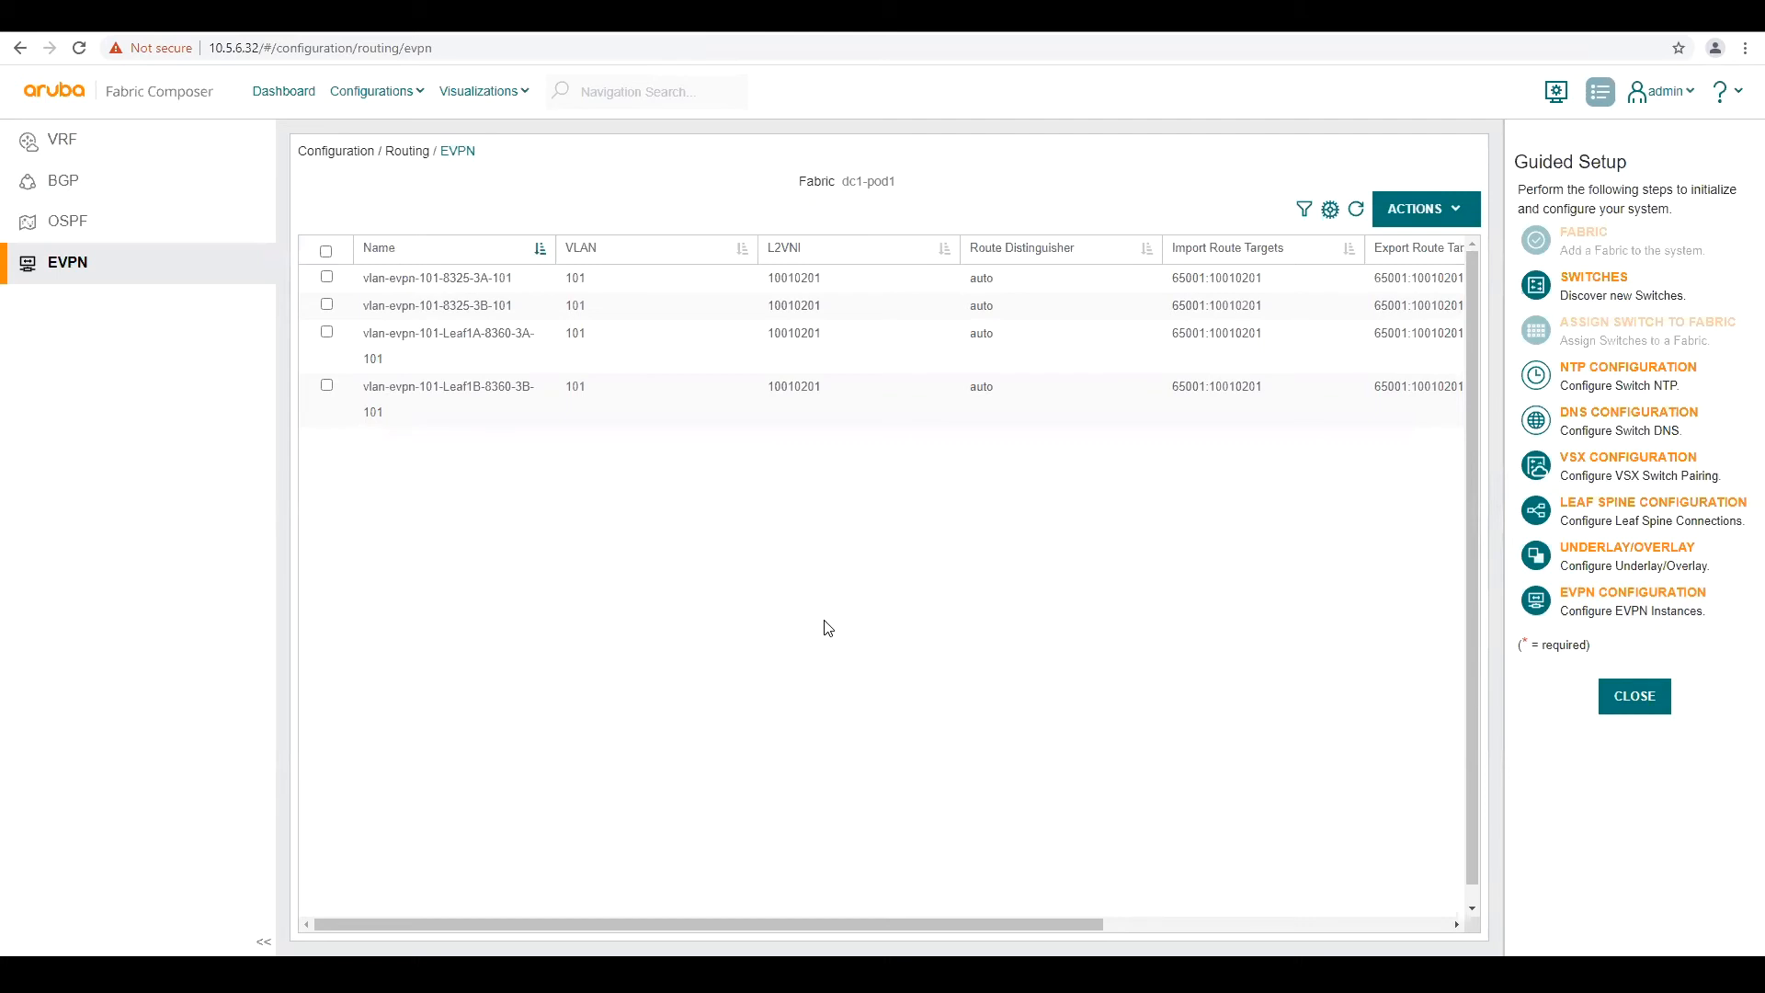
Step: In Aruba Fabric Composer, open the VMware vSphere integrations and start adding a new one
{"action": "left_click", "coordinate": [458, 98]}
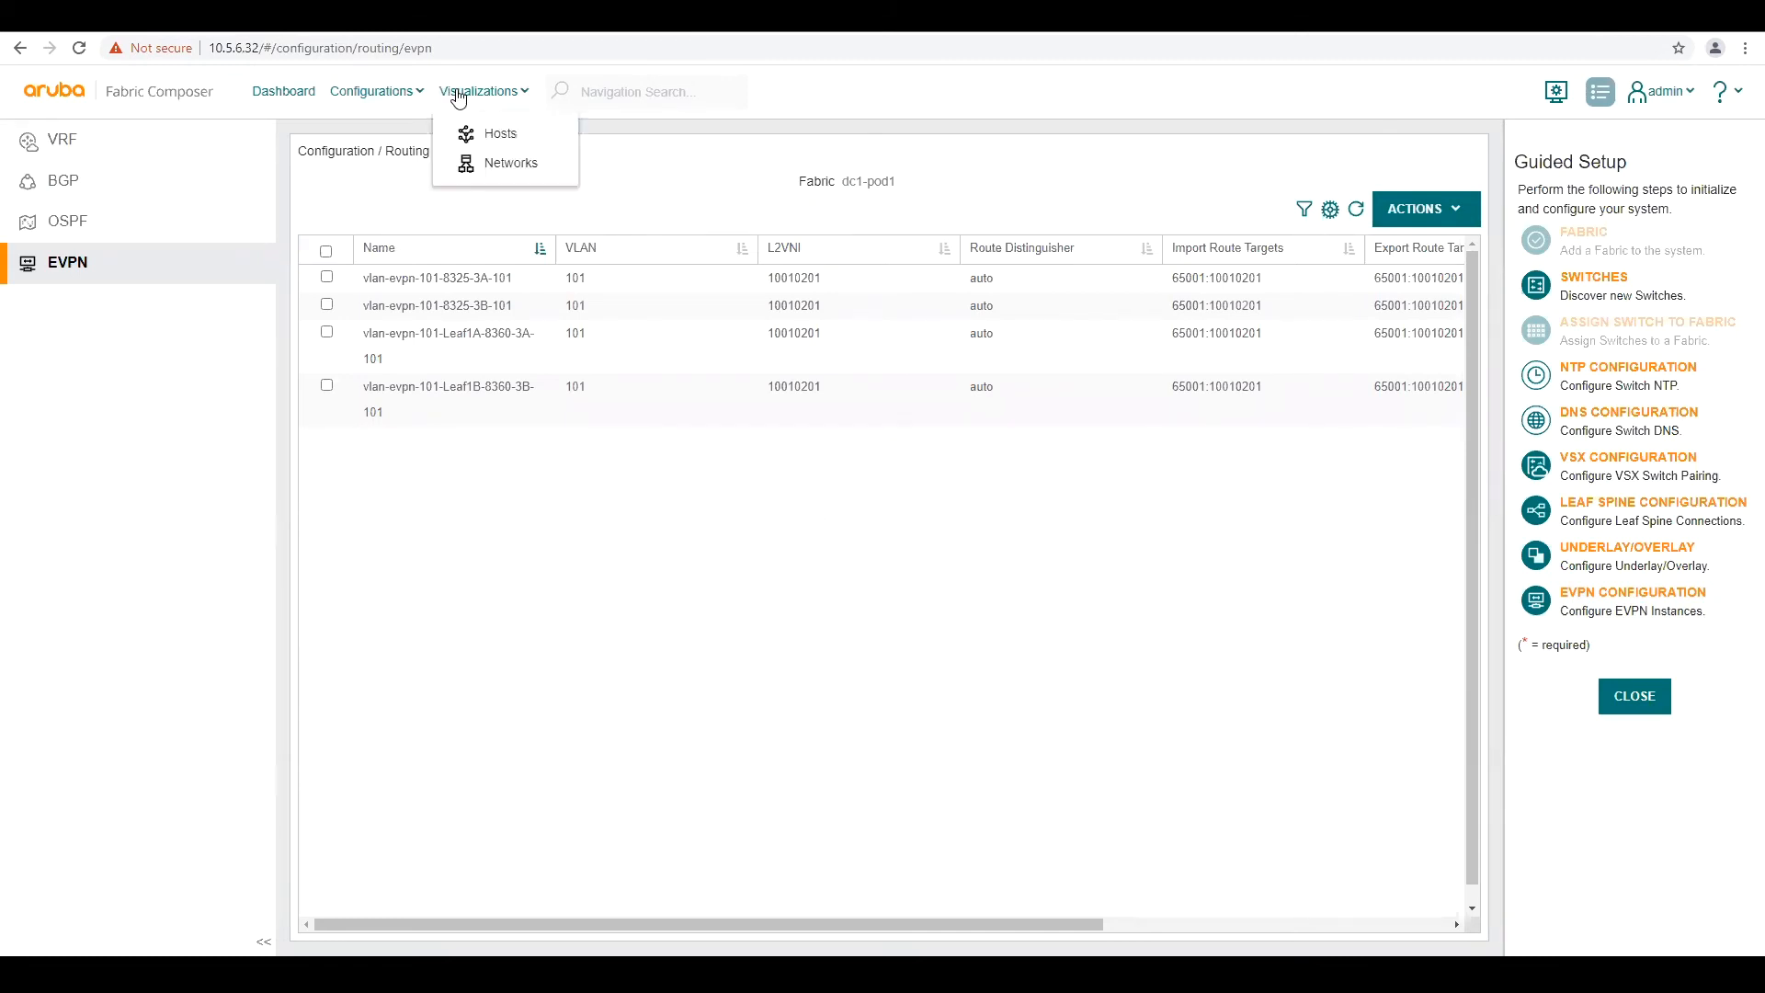
{"action": "left_click", "coordinate": [372, 97]}
{"action": "mouse_move", "coordinate": [405, 283]}
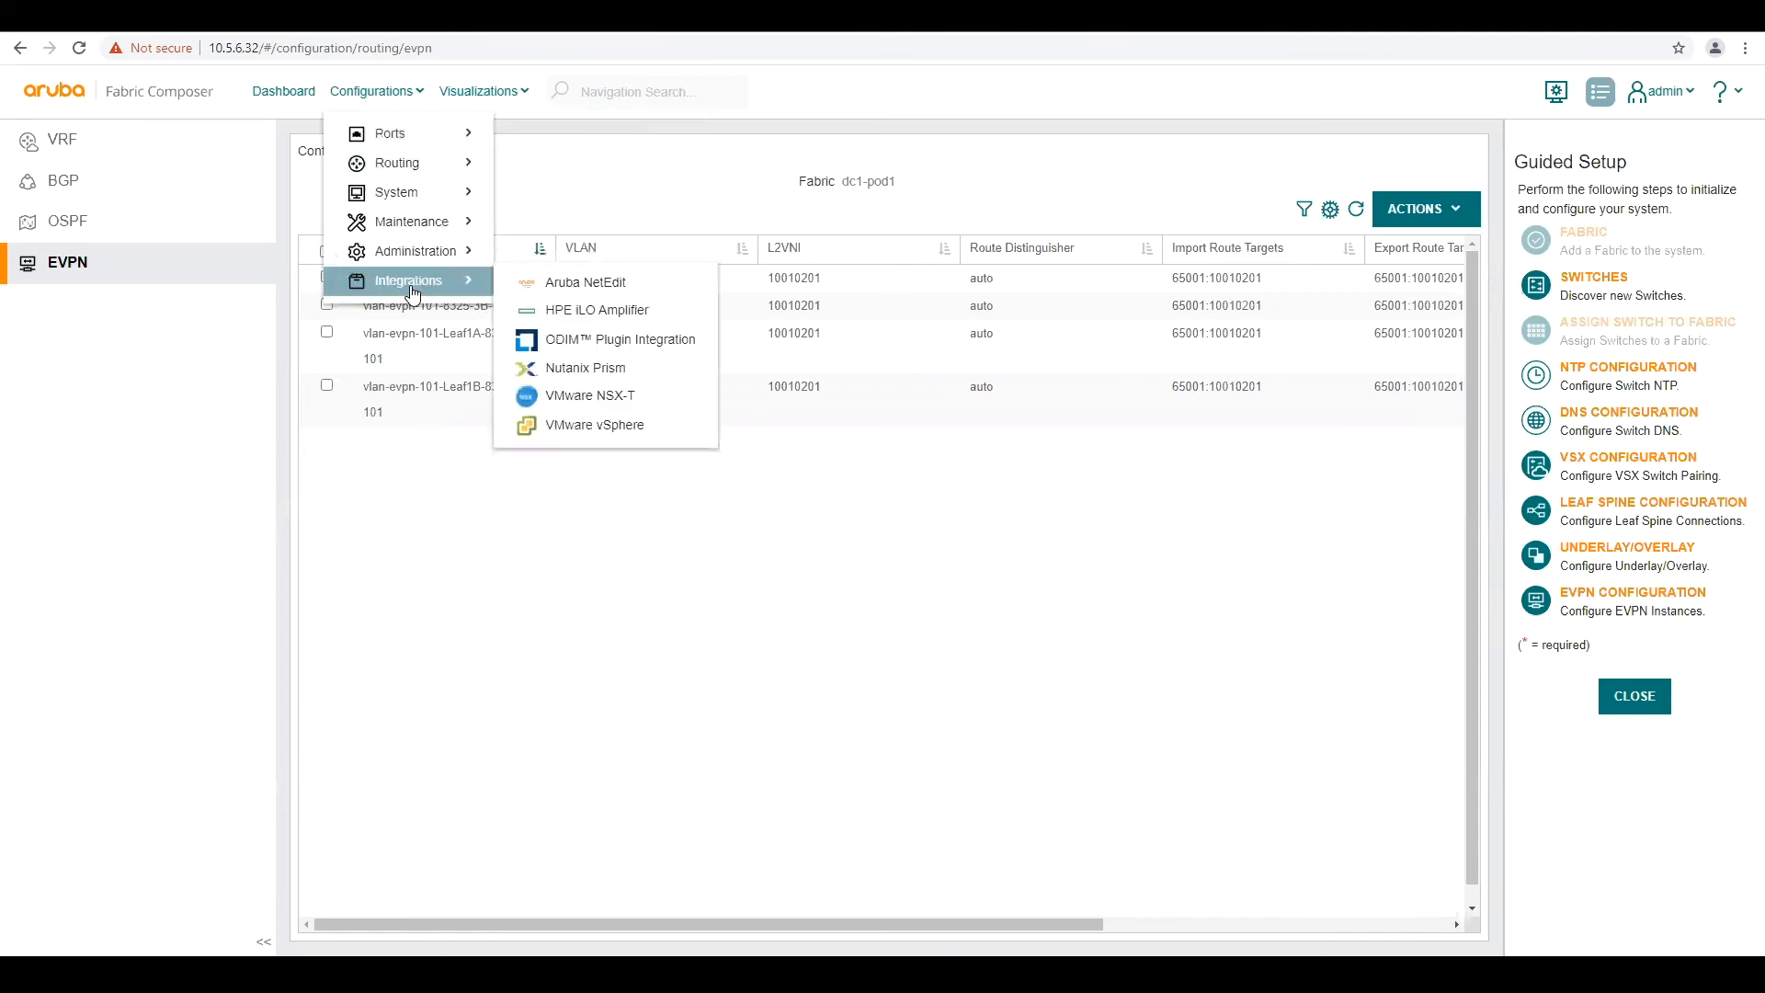
{"action": "left_click", "coordinate": [588, 427]}
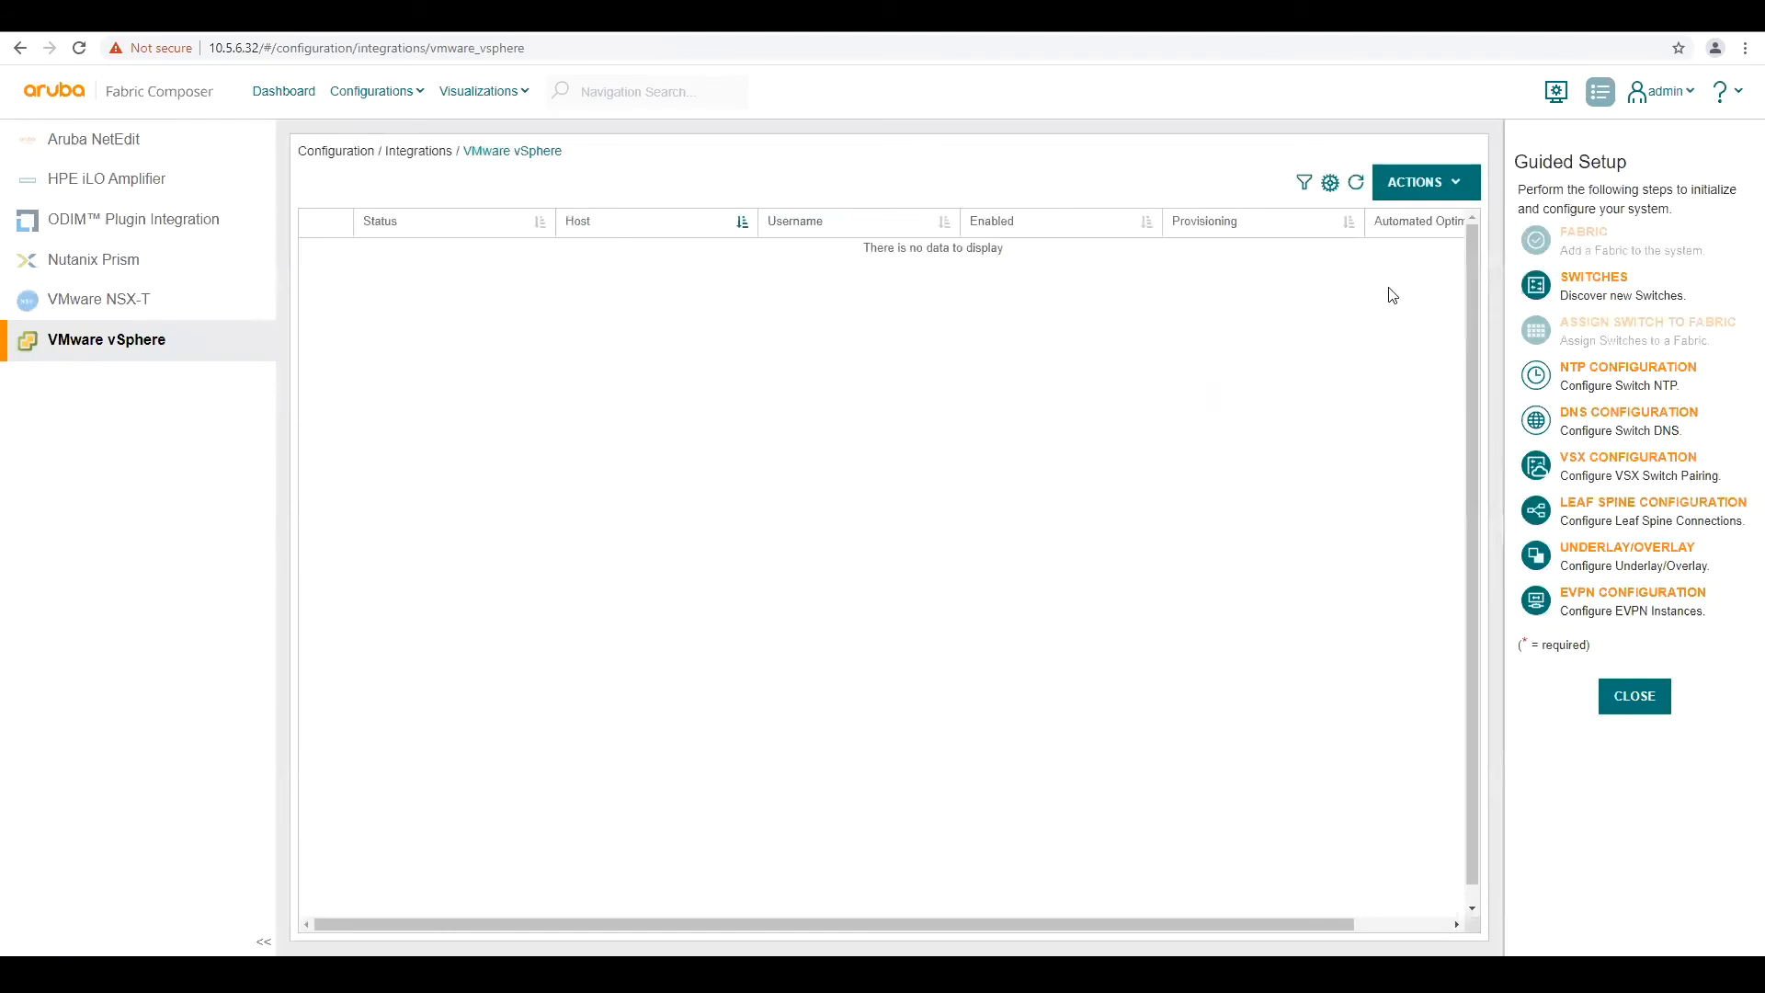
{"action": "left_click", "coordinate": [1447, 187]}
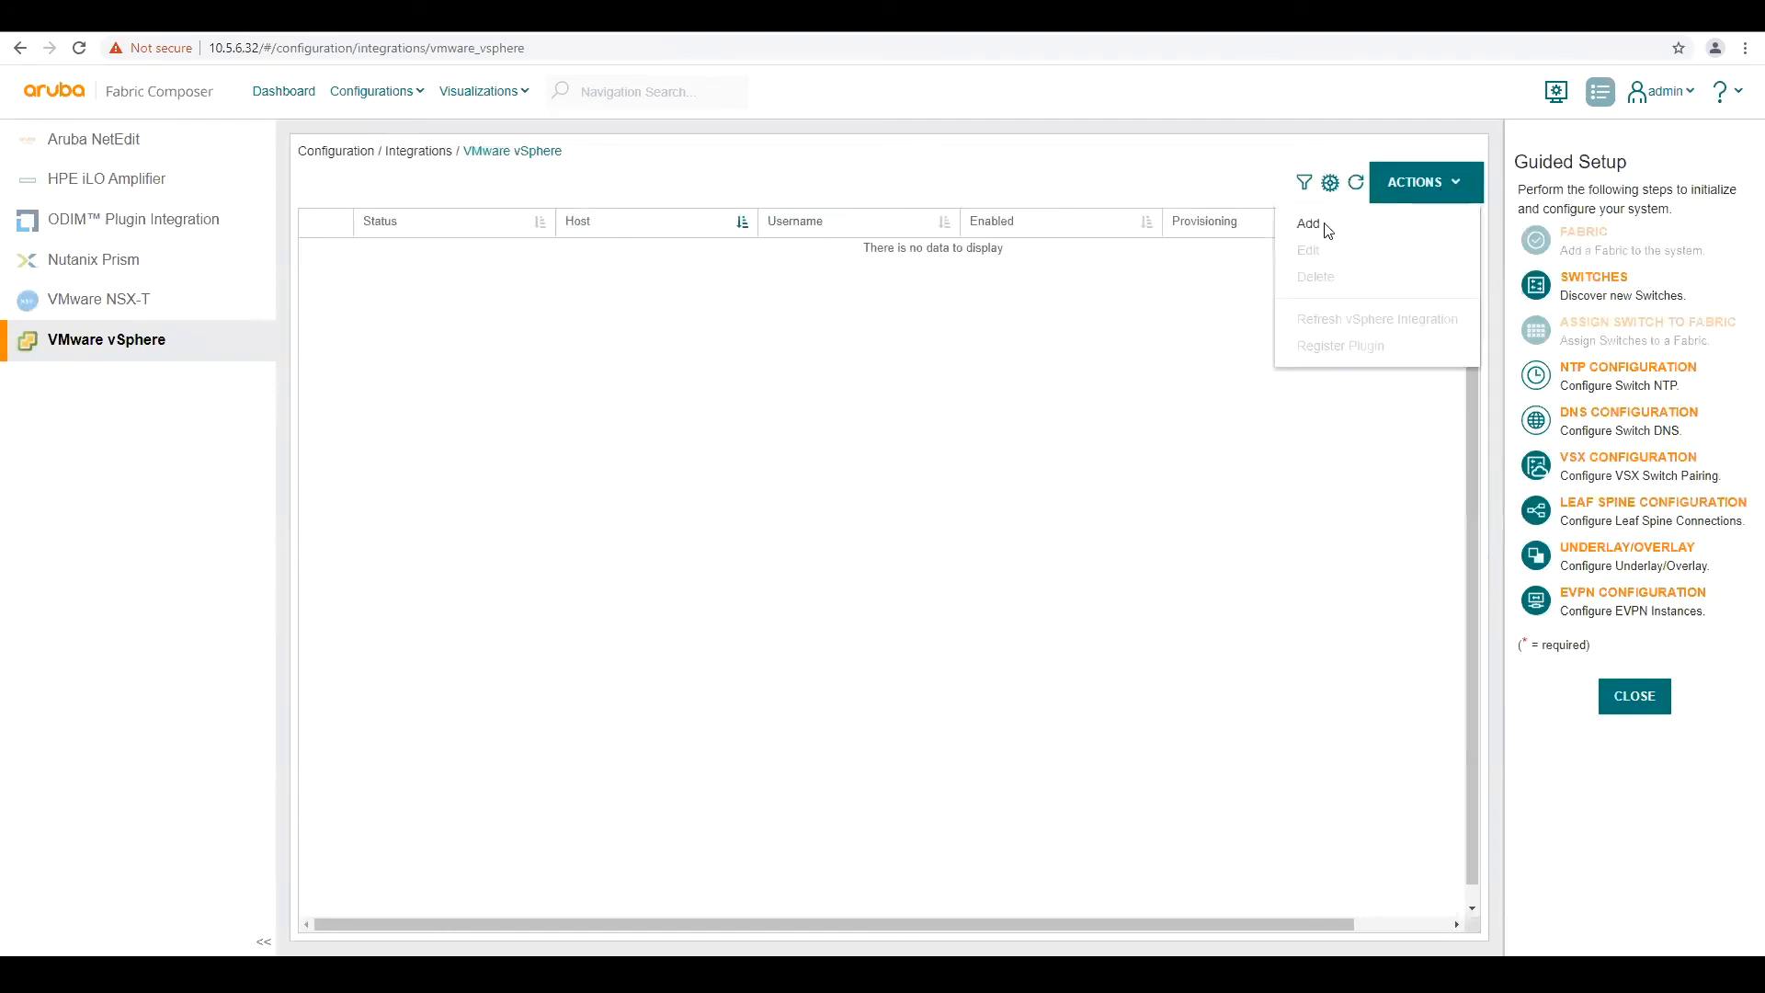
{"action": "left_click", "coordinate": [1322, 223]}
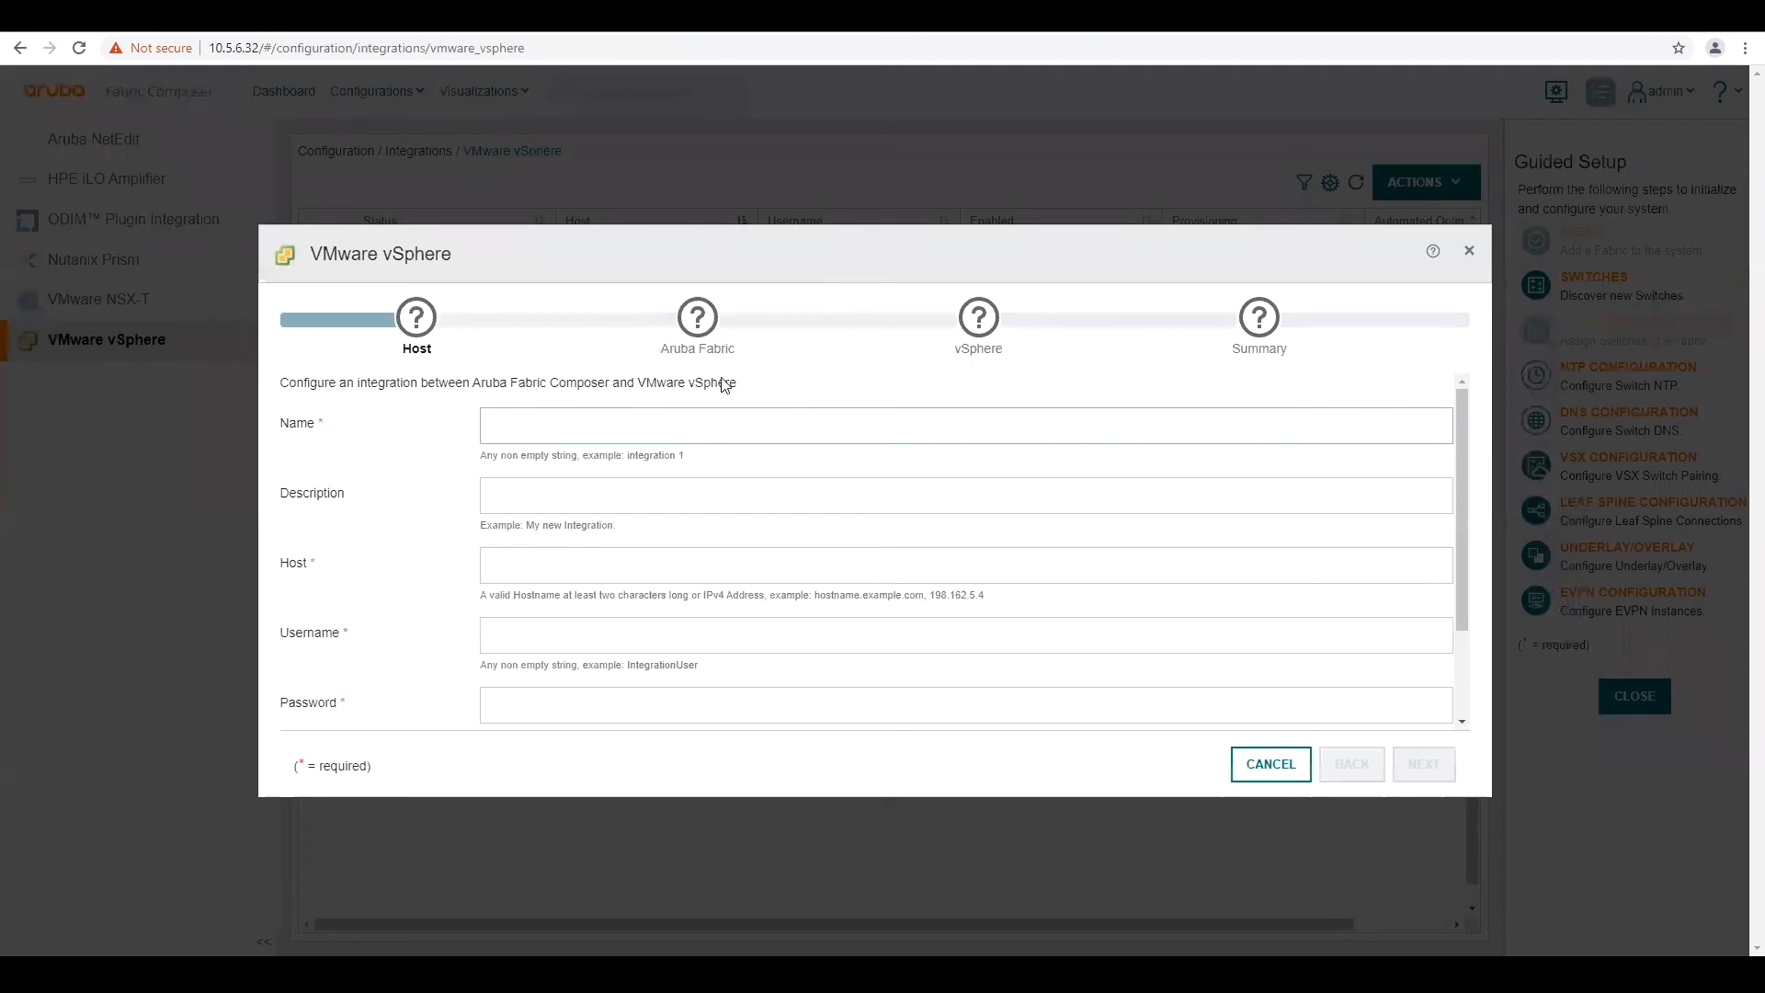
Step: Name the integration vpshere and set its host to 10.80.2.216
{"action": "type", "text": "vsphere"}
{"action": "left_click", "coordinate": [524, 564]}
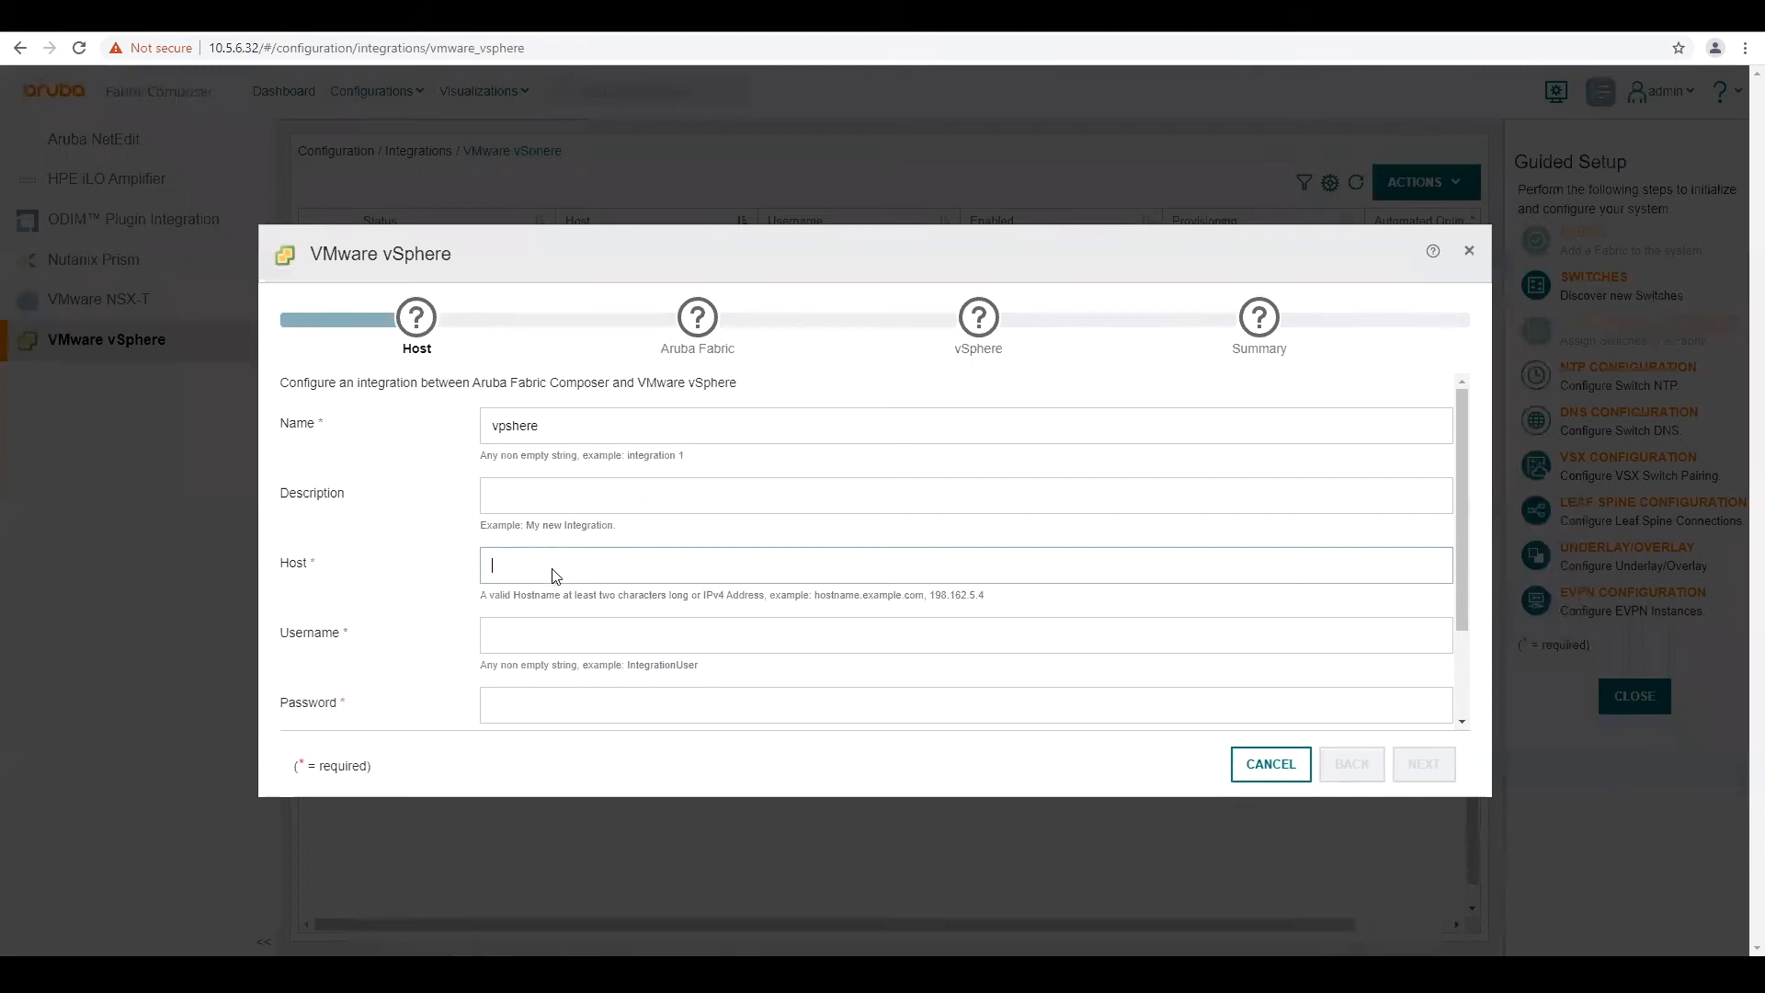
{"action": "right_click", "coordinate": [502, 564]}
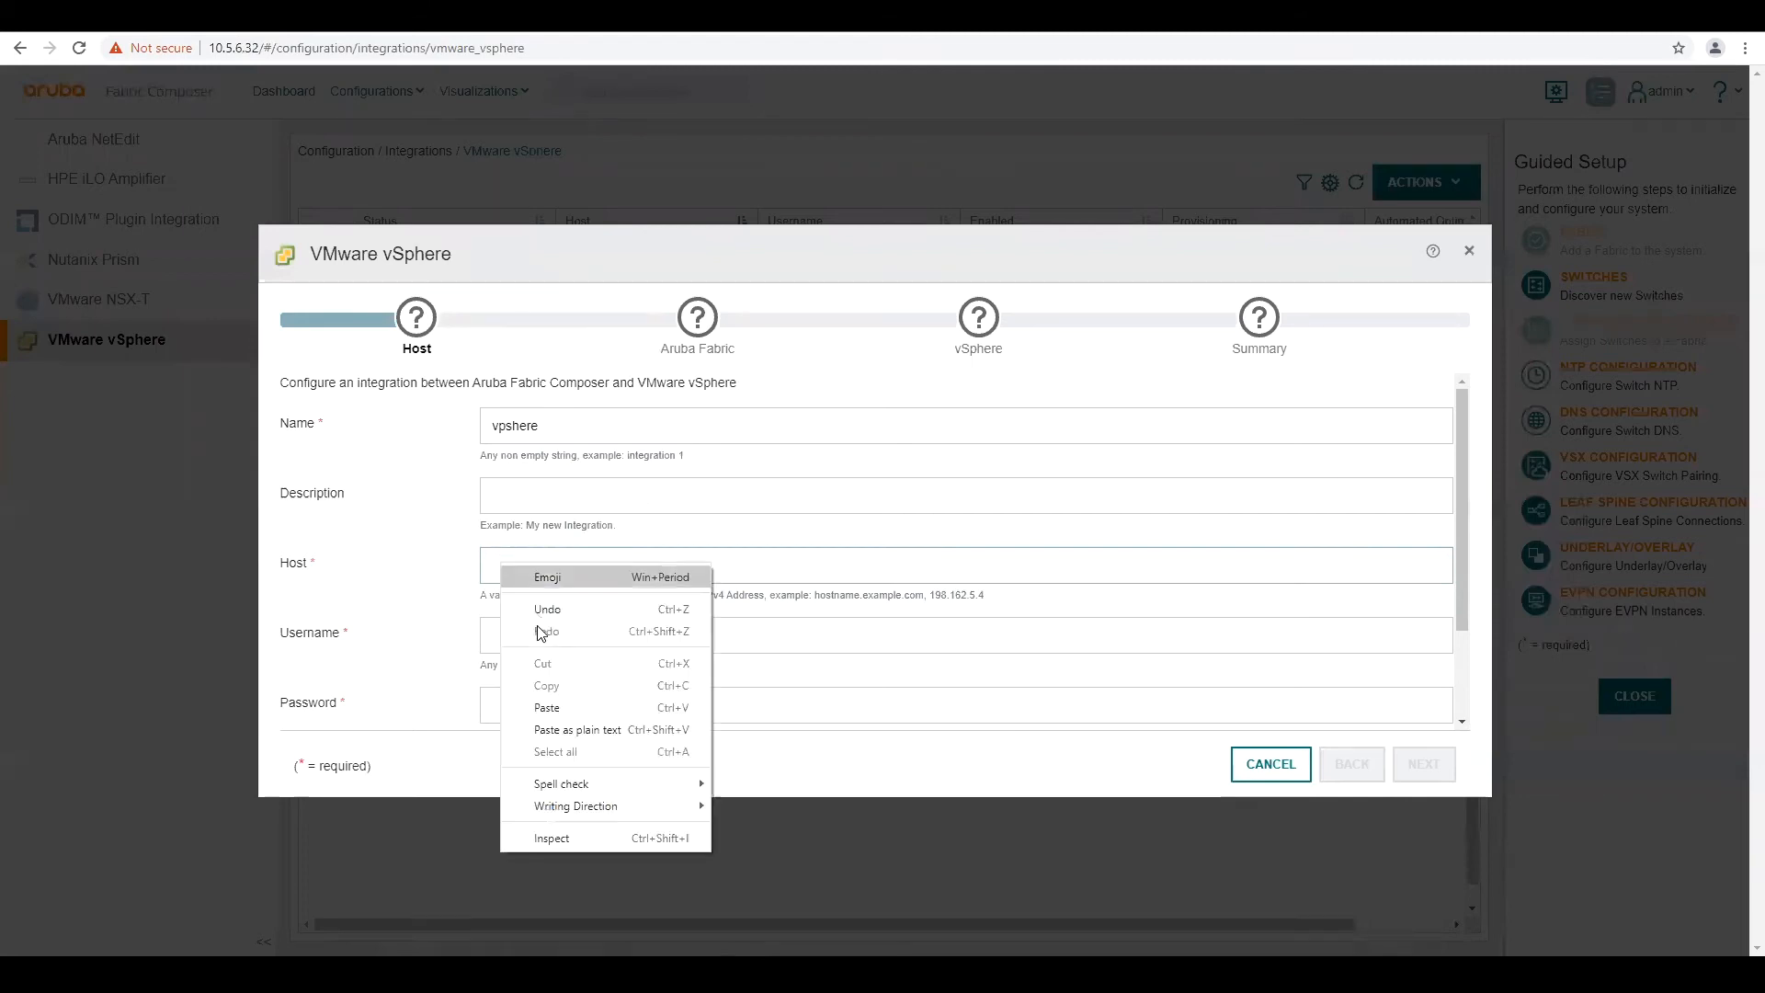
{"action": "left_click", "coordinate": [555, 714]}
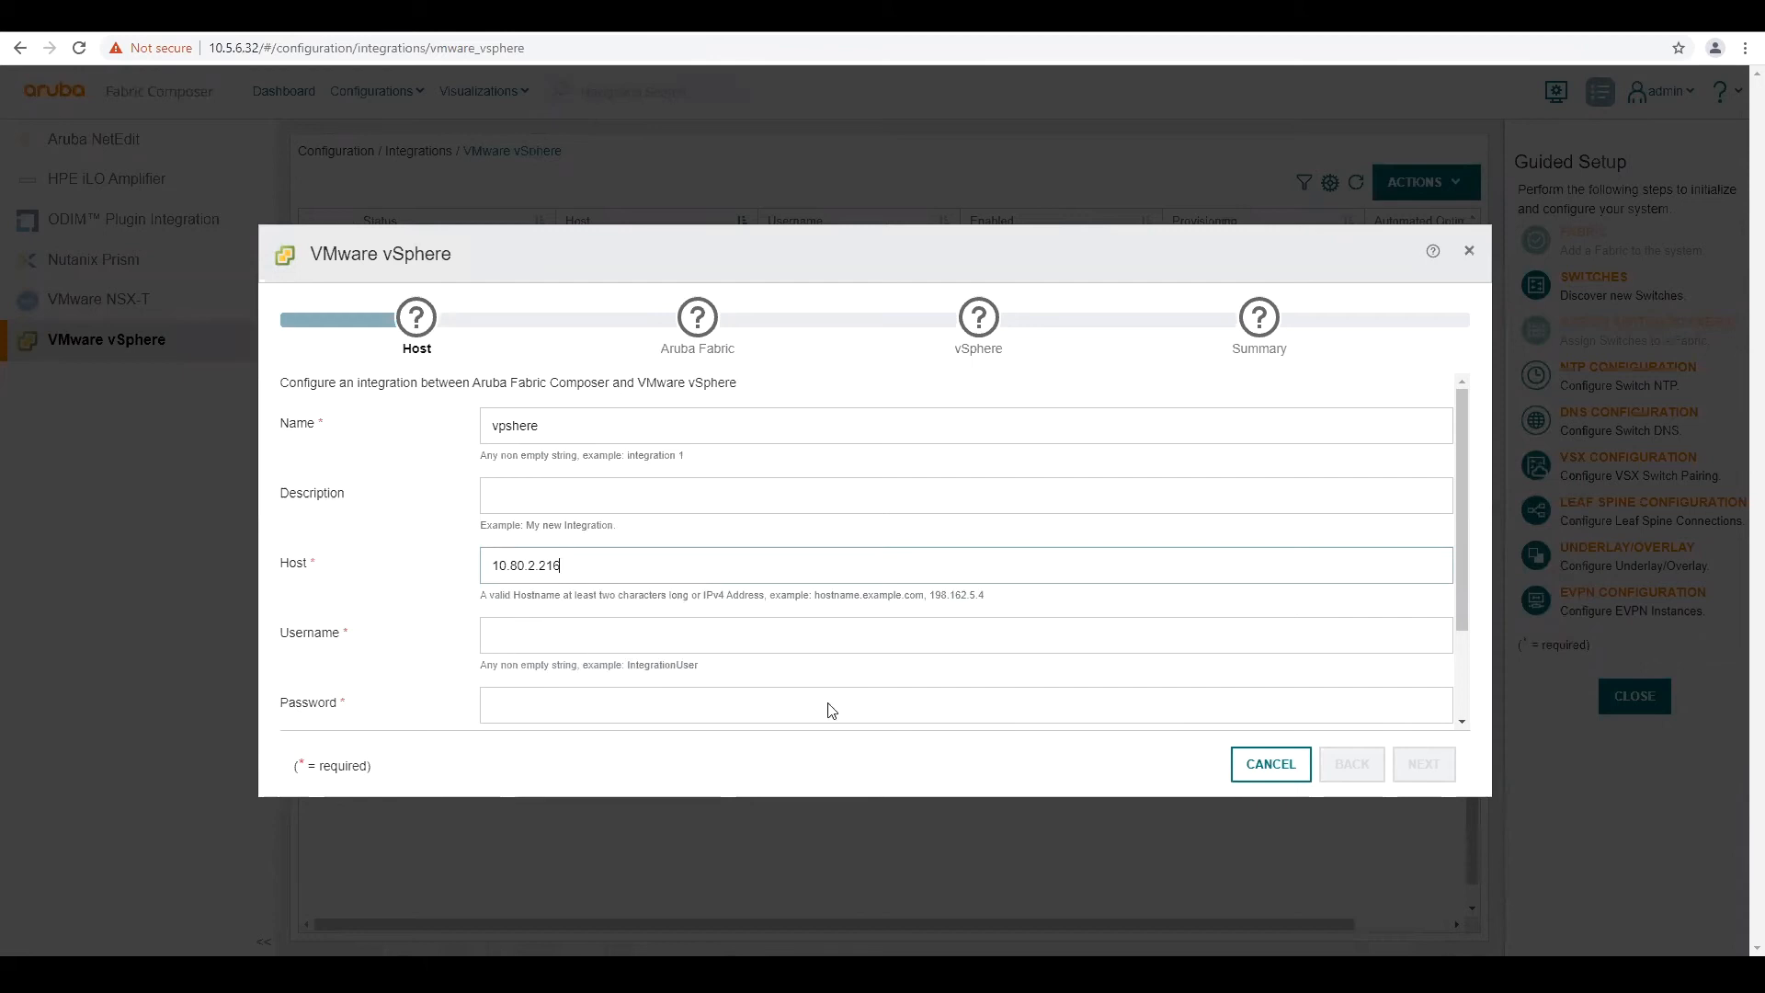
Step: Paste the vSphere administrator username and the account password into the integration's credential fields
{"action": "left_click", "coordinate": [511, 636]}
{"action": "right_click", "coordinate": [509, 637]}
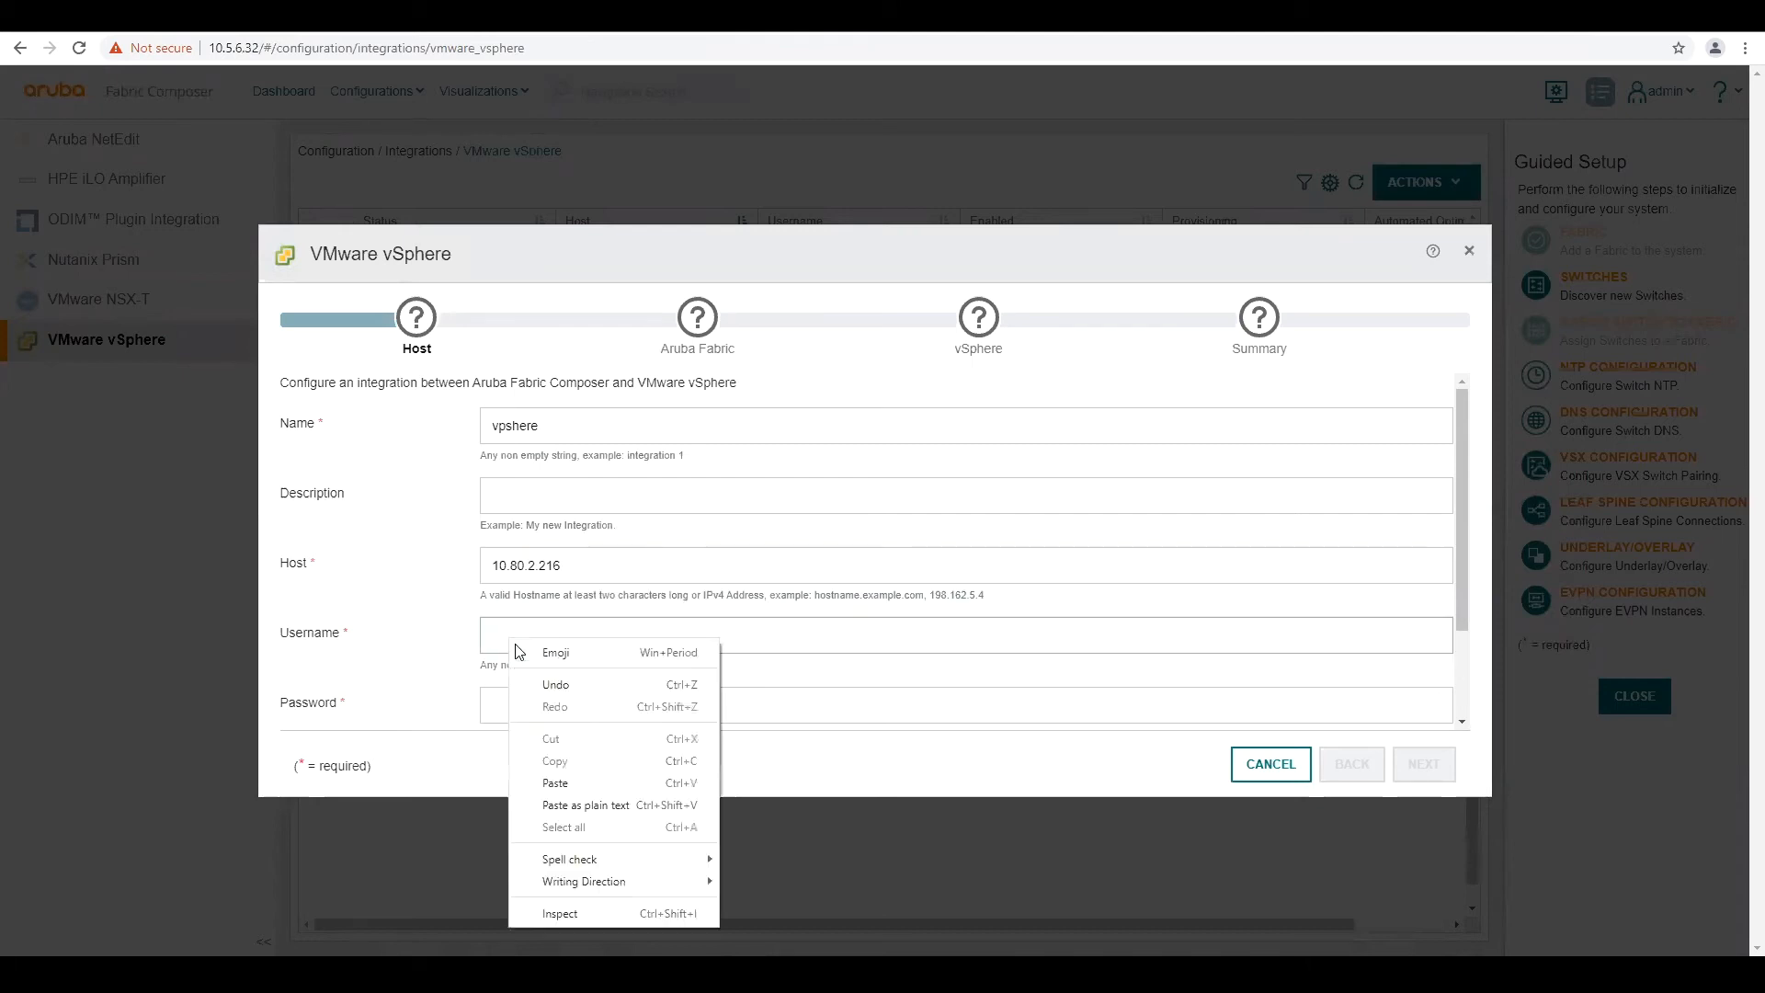
{"action": "left_click", "coordinate": [559, 787]}
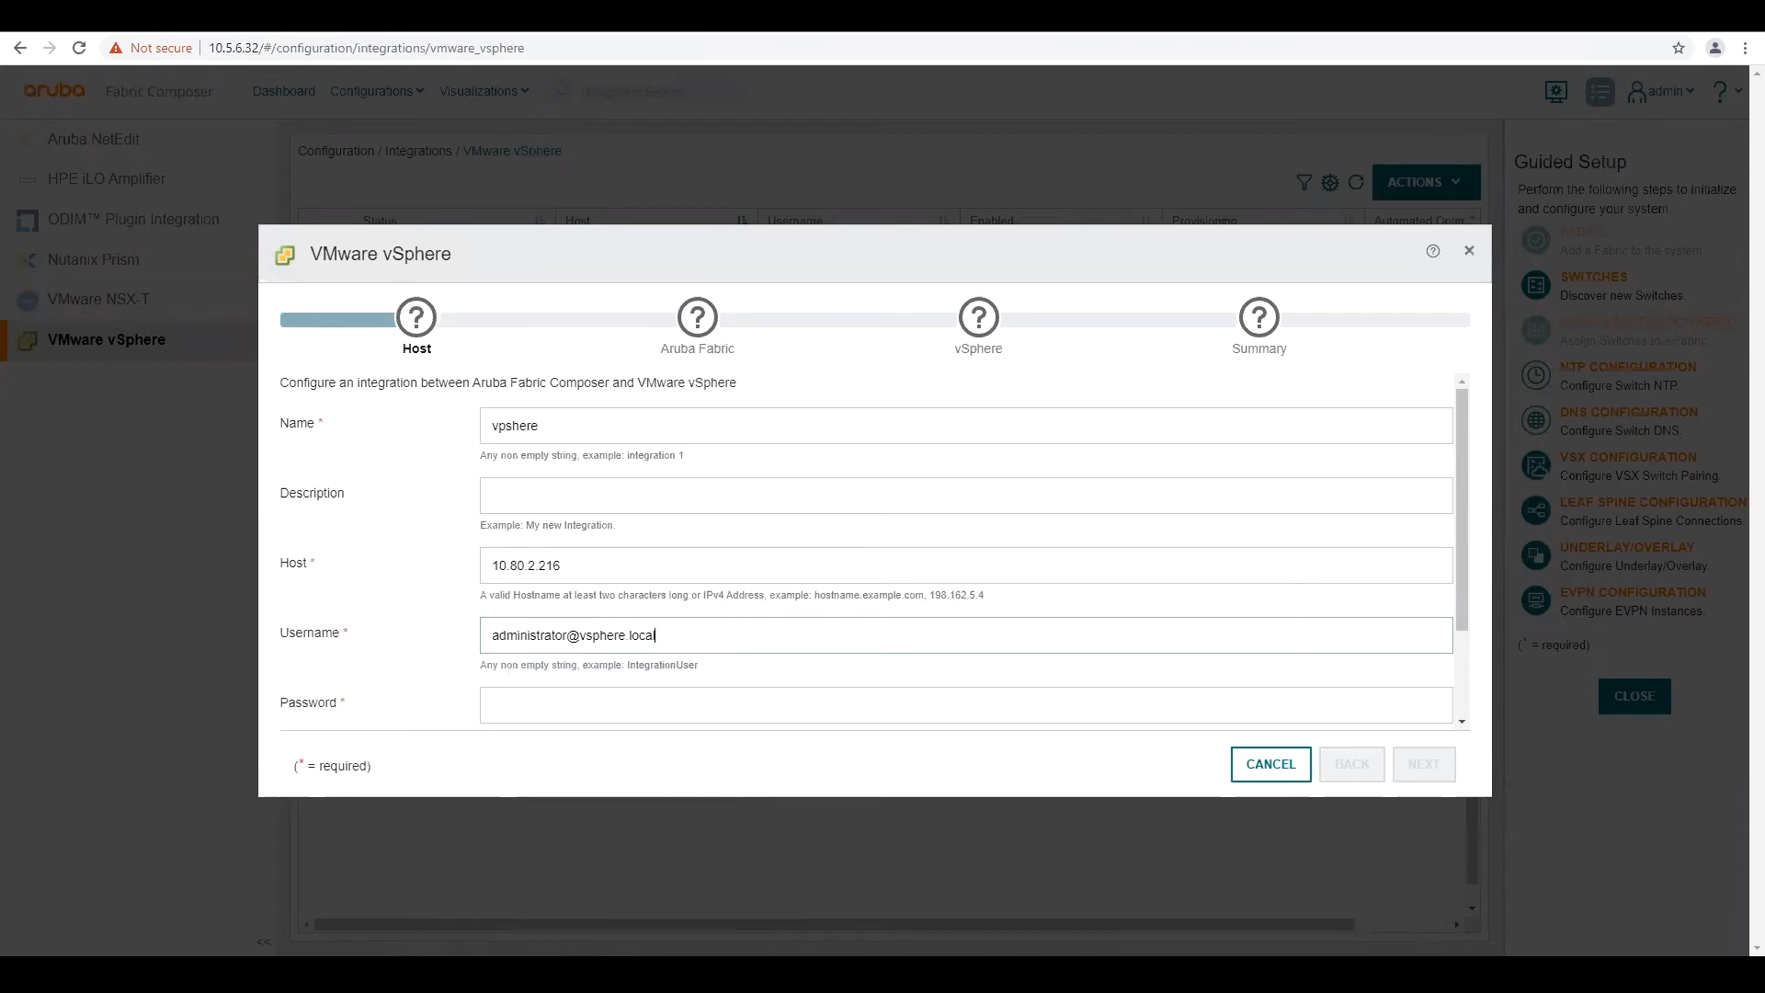
{"action": "left_click", "coordinate": [518, 705]}
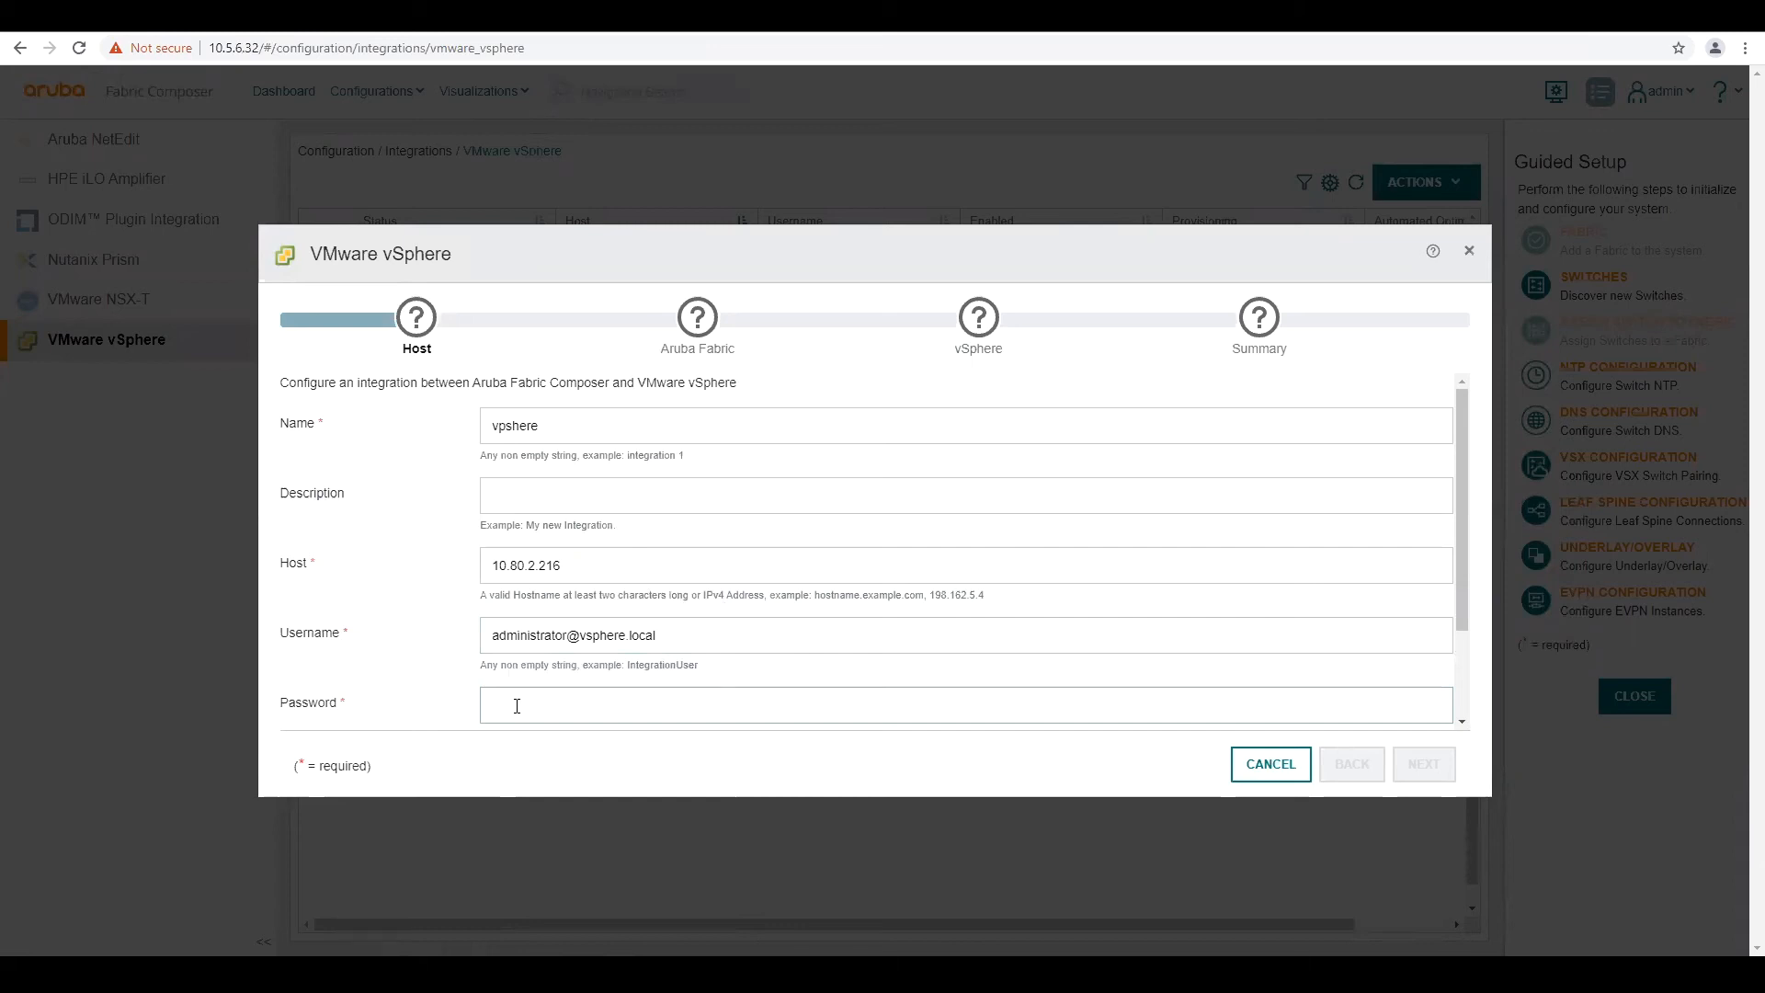
{"action": "right_click", "coordinate": [518, 705]}
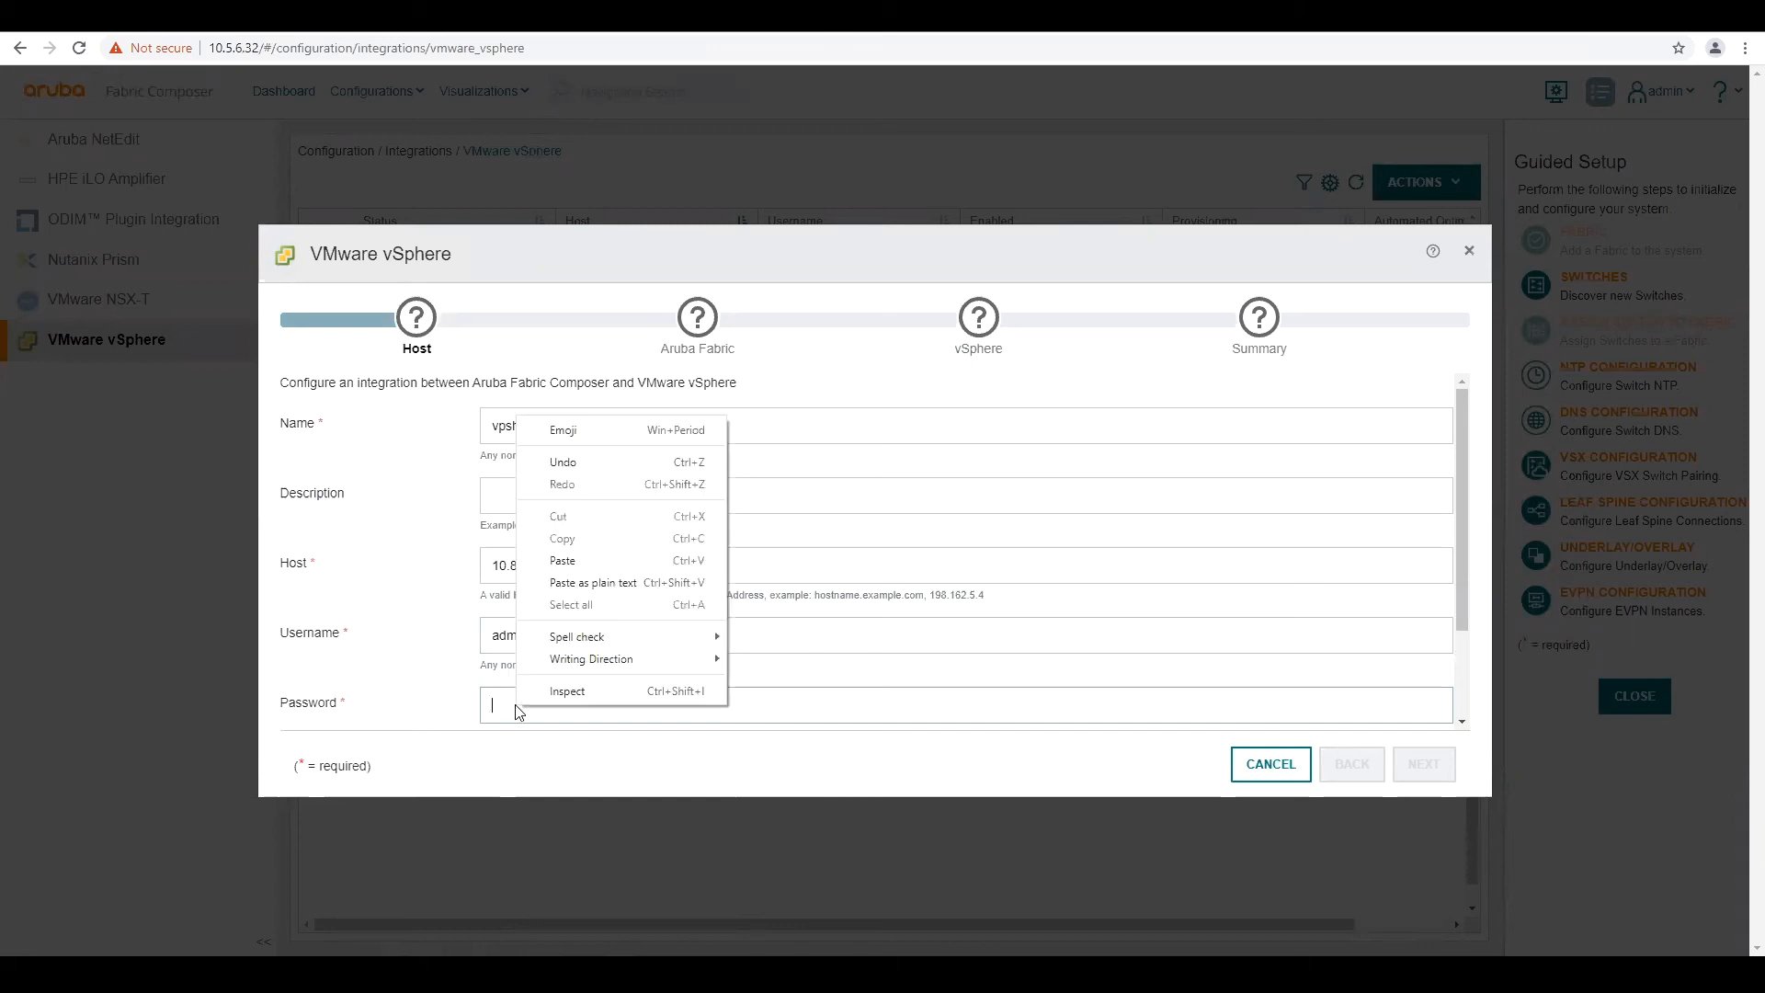
{"action": "left_click", "coordinate": [563, 560]}
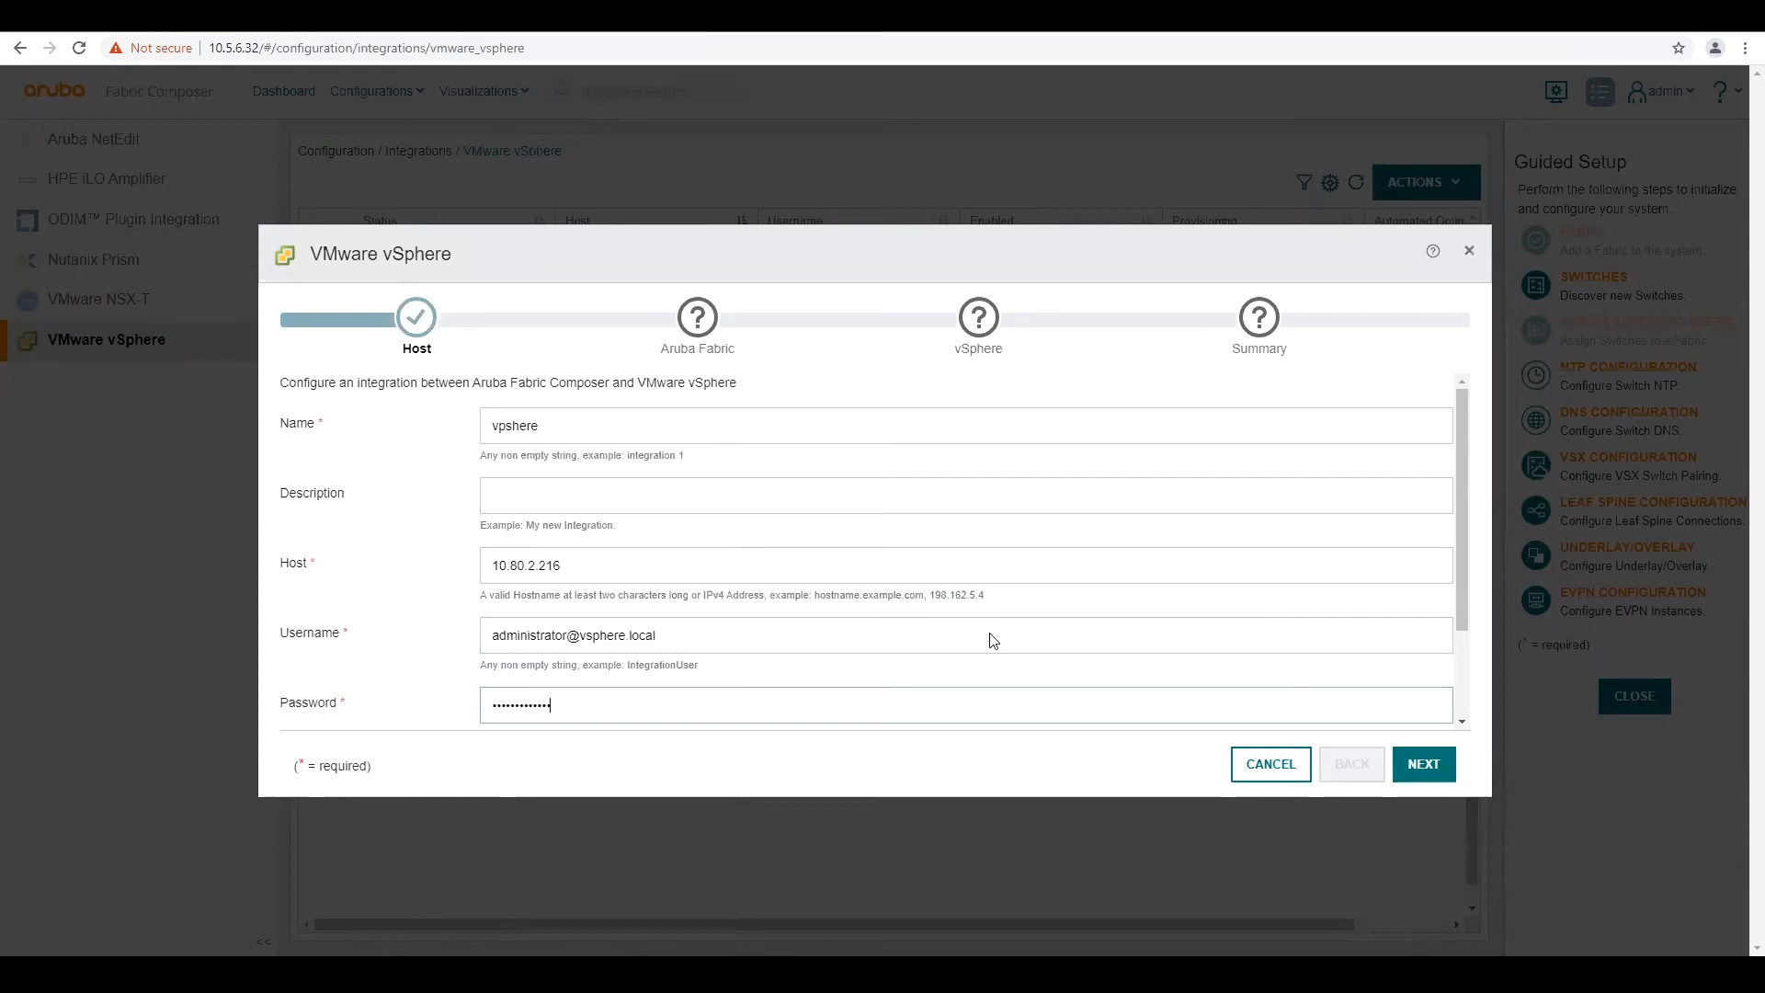
Step: Validate the vSphere host and credentials, and proceed to the Aruba Fabric stage
{"action": "scroll", "coordinate": [1455, 632], "scroll_direction": "down", "scroll_amount": 1}
{"action": "scroll", "coordinate": [1455, 633], "scroll_direction": "down", "scroll_amount": 2}
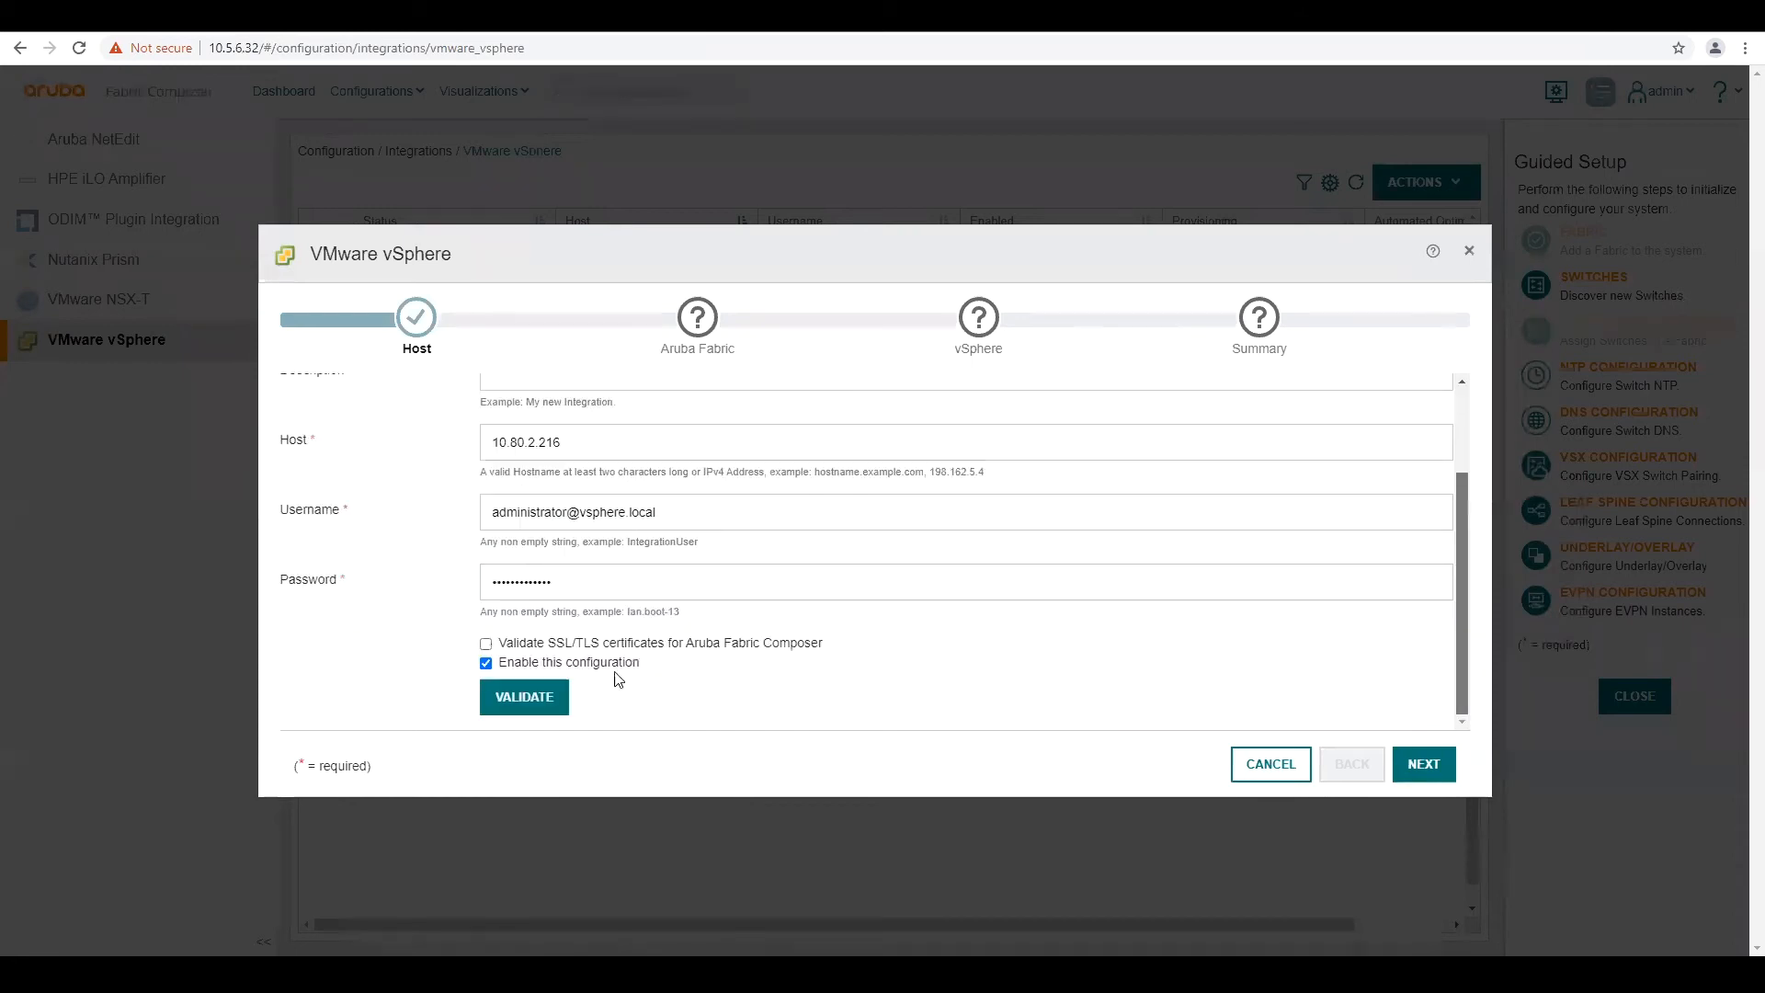
{"action": "left_click", "coordinate": [513, 700]}
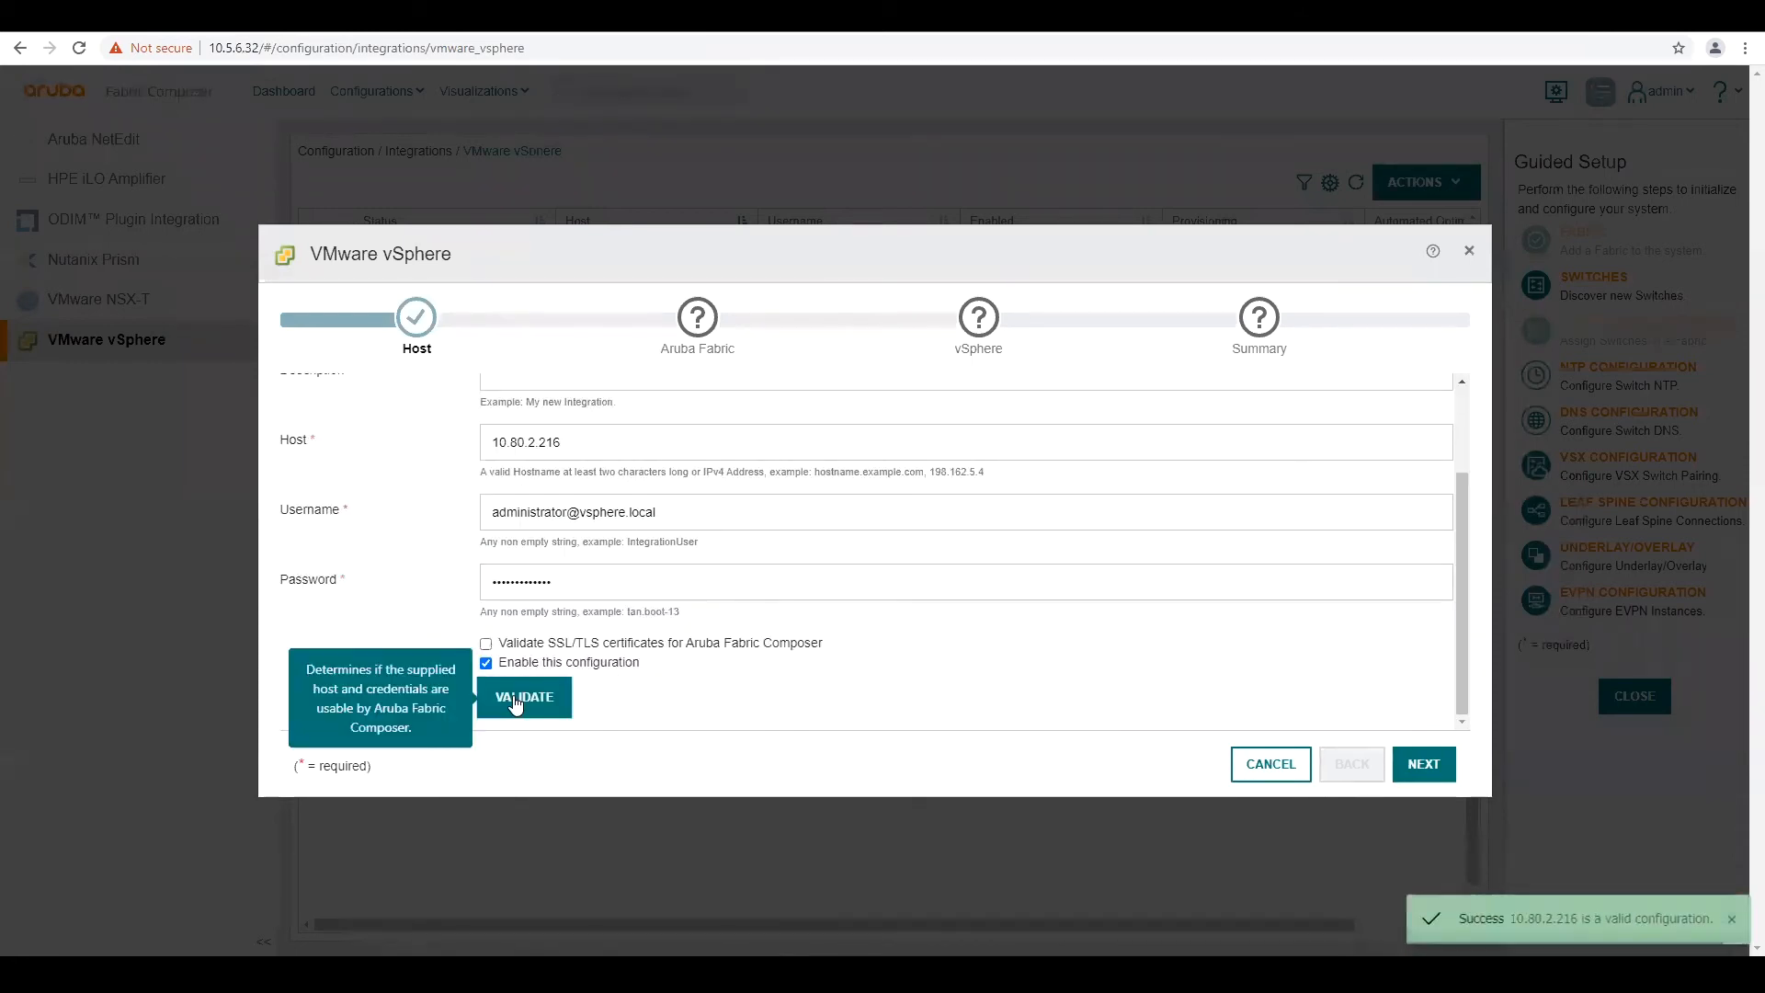
{"action": "left_click", "coordinate": [1424, 764]}
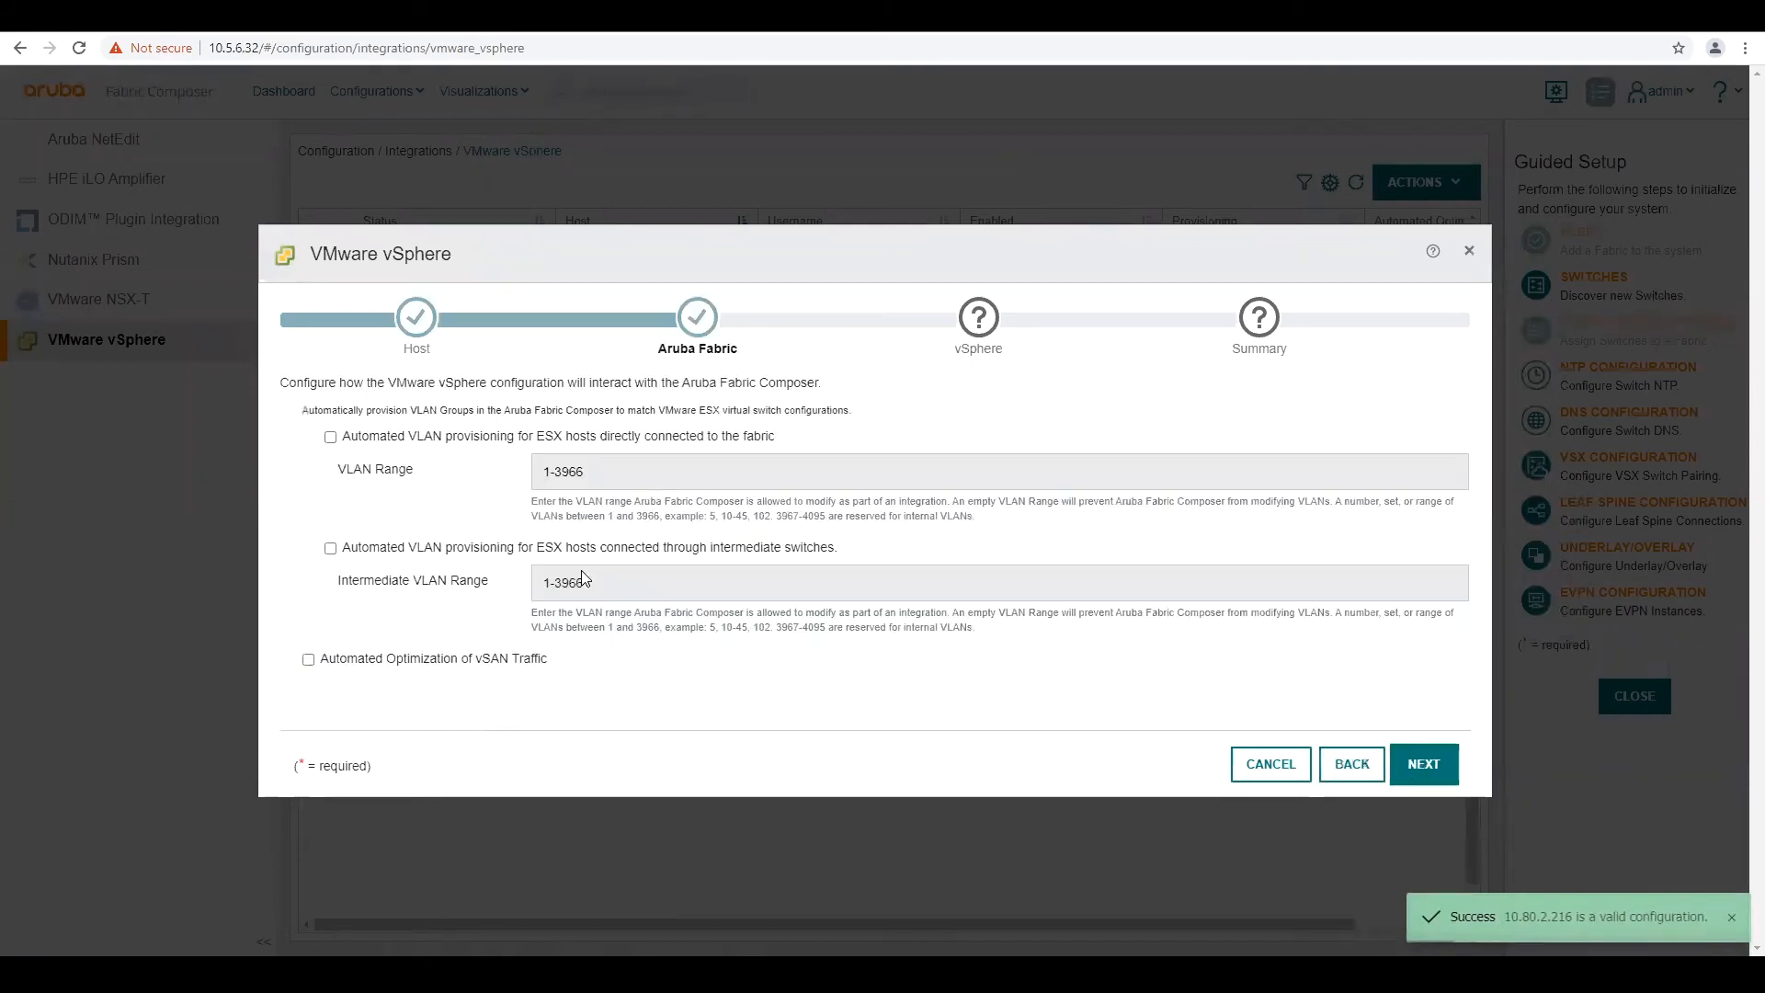
Step: Enable automated VLAN provisioning for ESX hosts directly connected to the fabric with VLAN range 1-200, and proceed to the vSphere stage
{"action": "left_click", "coordinate": [331, 439]}
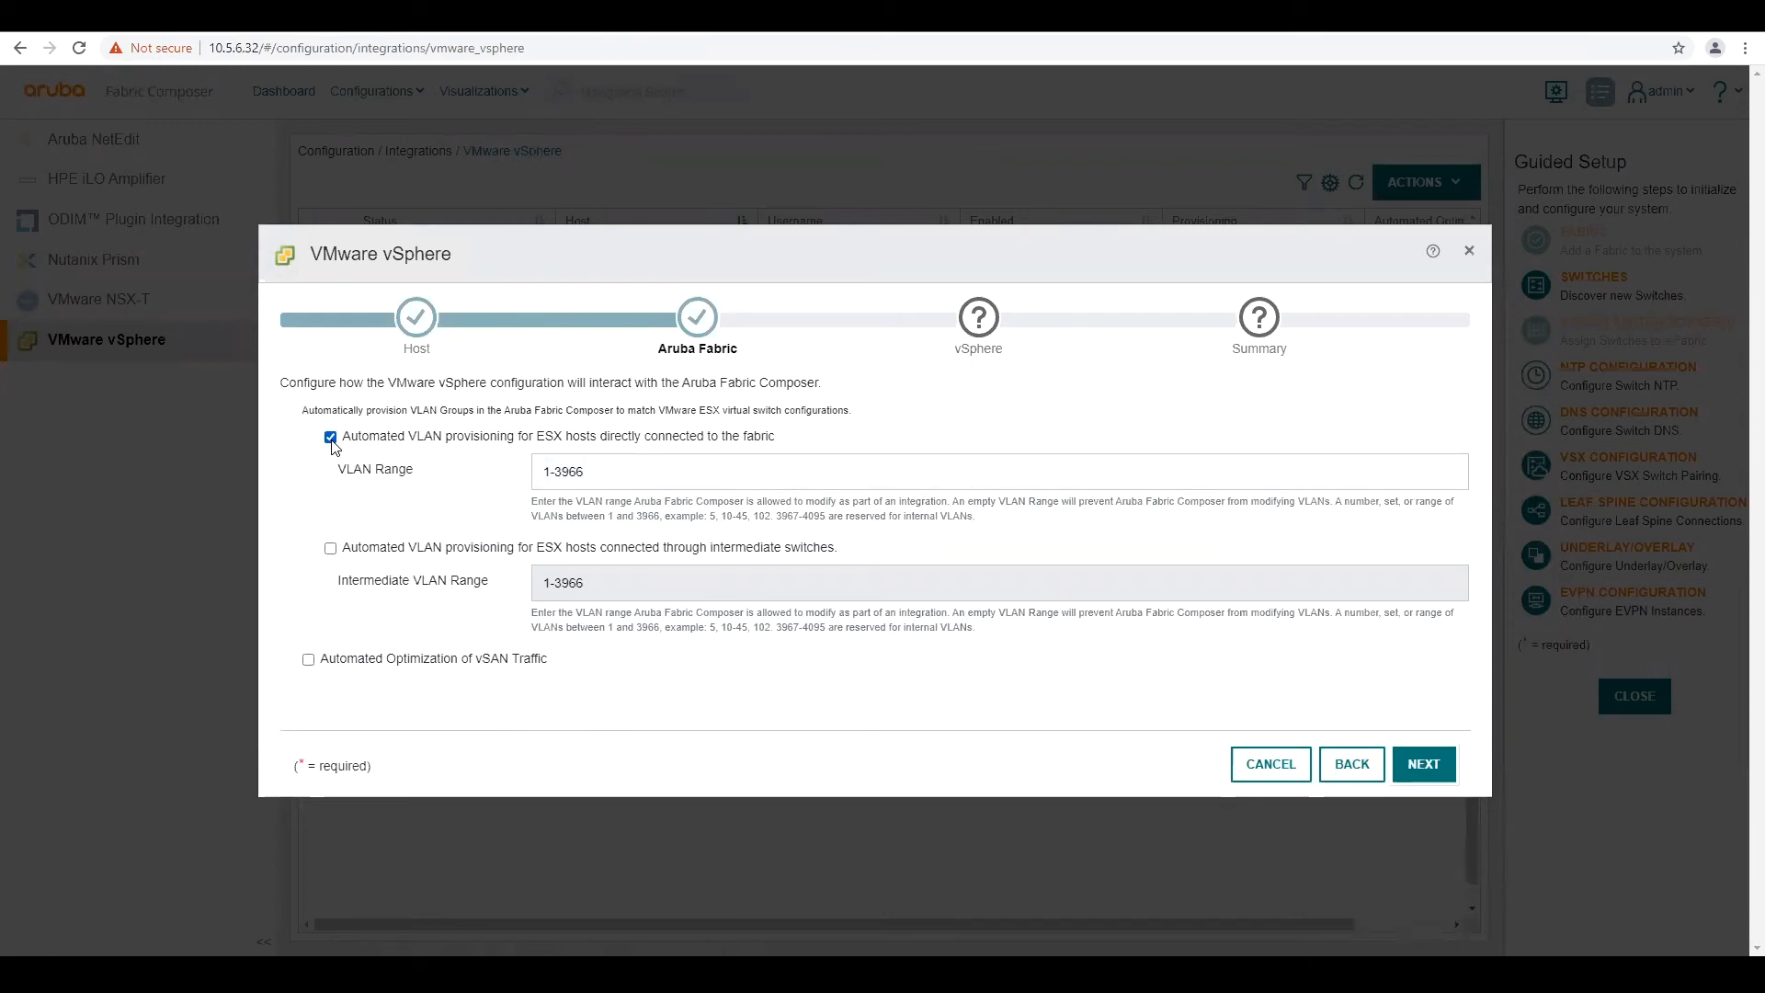
{"action": "left_click", "coordinate": [607, 478]}
{"action": "key", "text": "BackSpace"}
{"action": "key", "text": "BackSpace"}
{"action": "key", "text": "BackSpace"}
{"action": "key", "text": "BackSpace"}
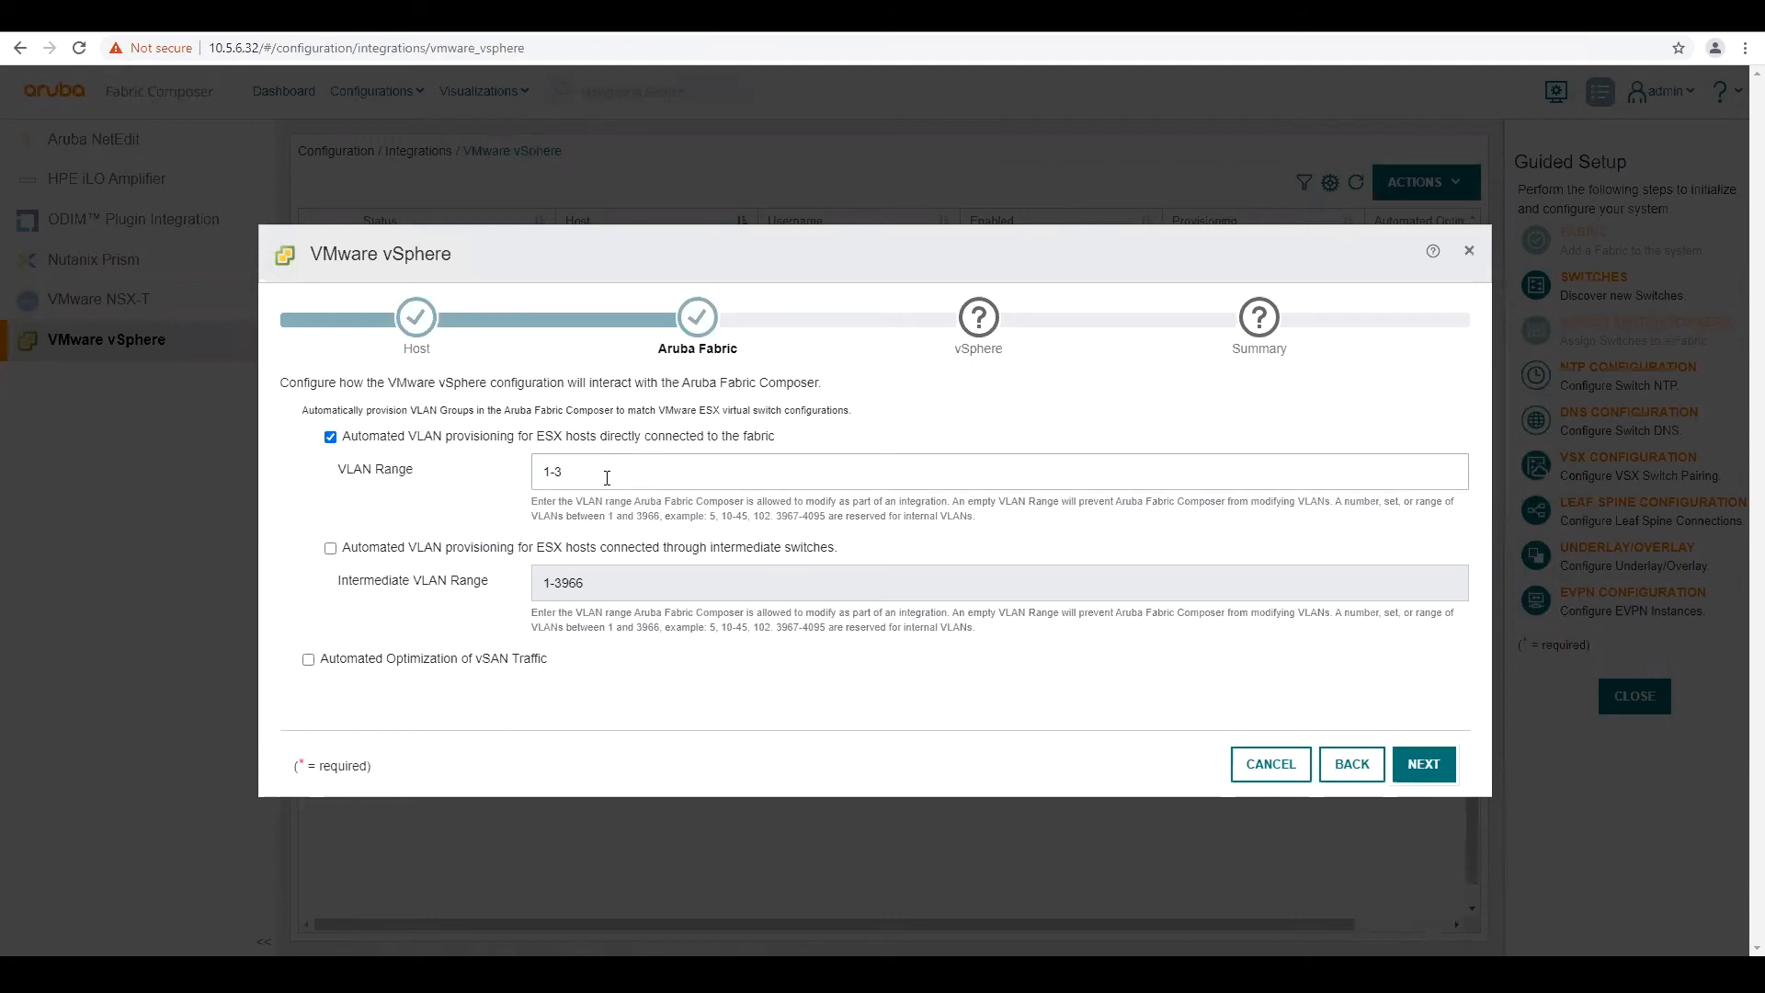
{"action": "type", "text": "200"}
{"action": "left_click", "coordinate": [1431, 780]}
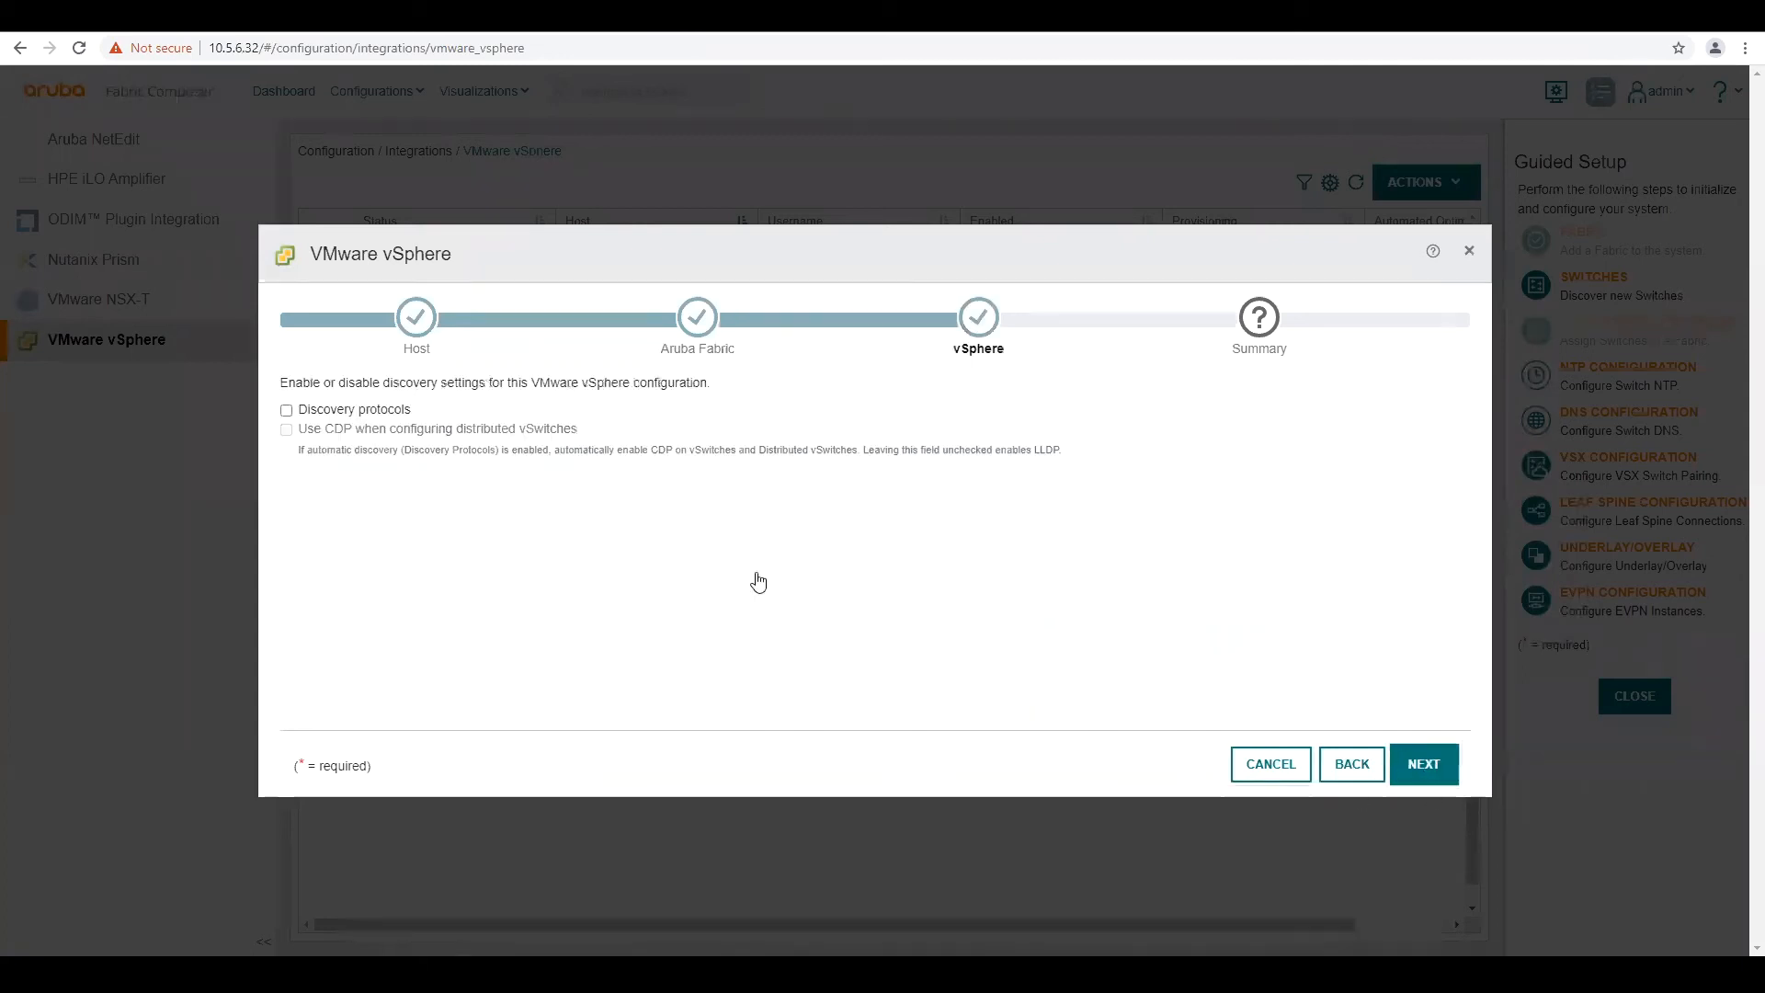
Step: Enable discovery protocols for the vSphere integration, review its summary and apply the configuration
{"action": "left_click", "coordinate": [310, 409]}
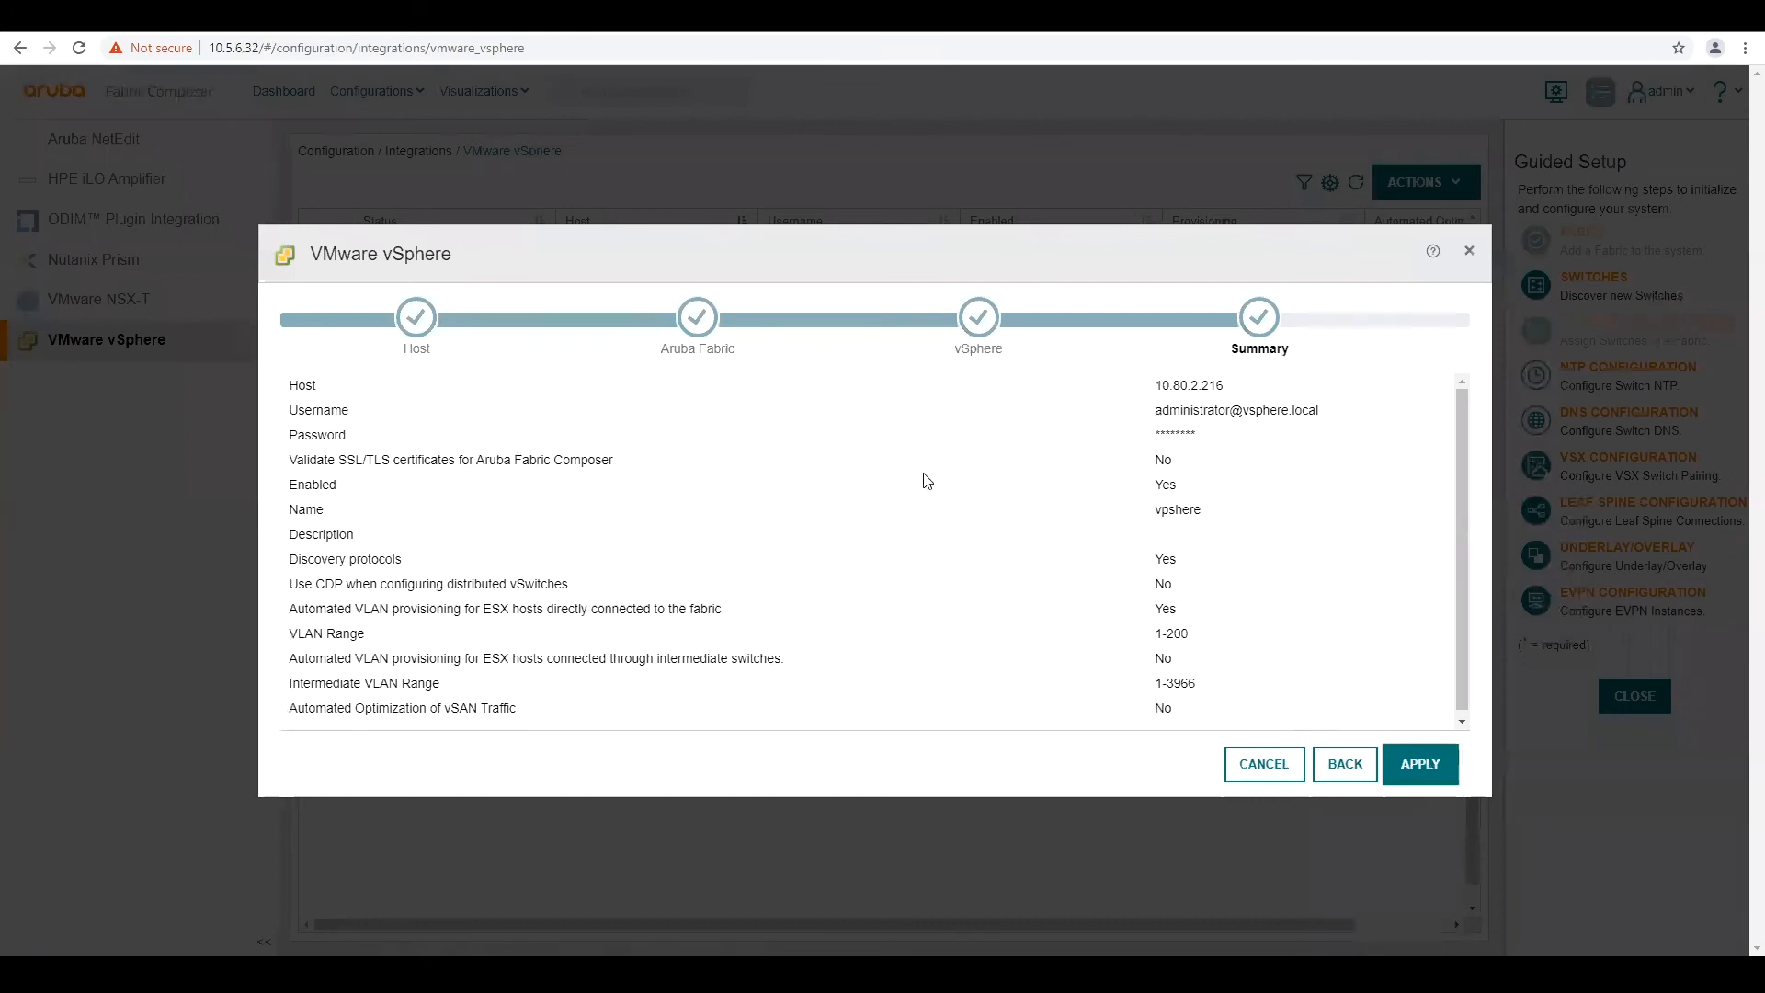
{"action": "scroll", "coordinate": [1243, 598], "scroll_direction": "down", "scroll_amount": 1}
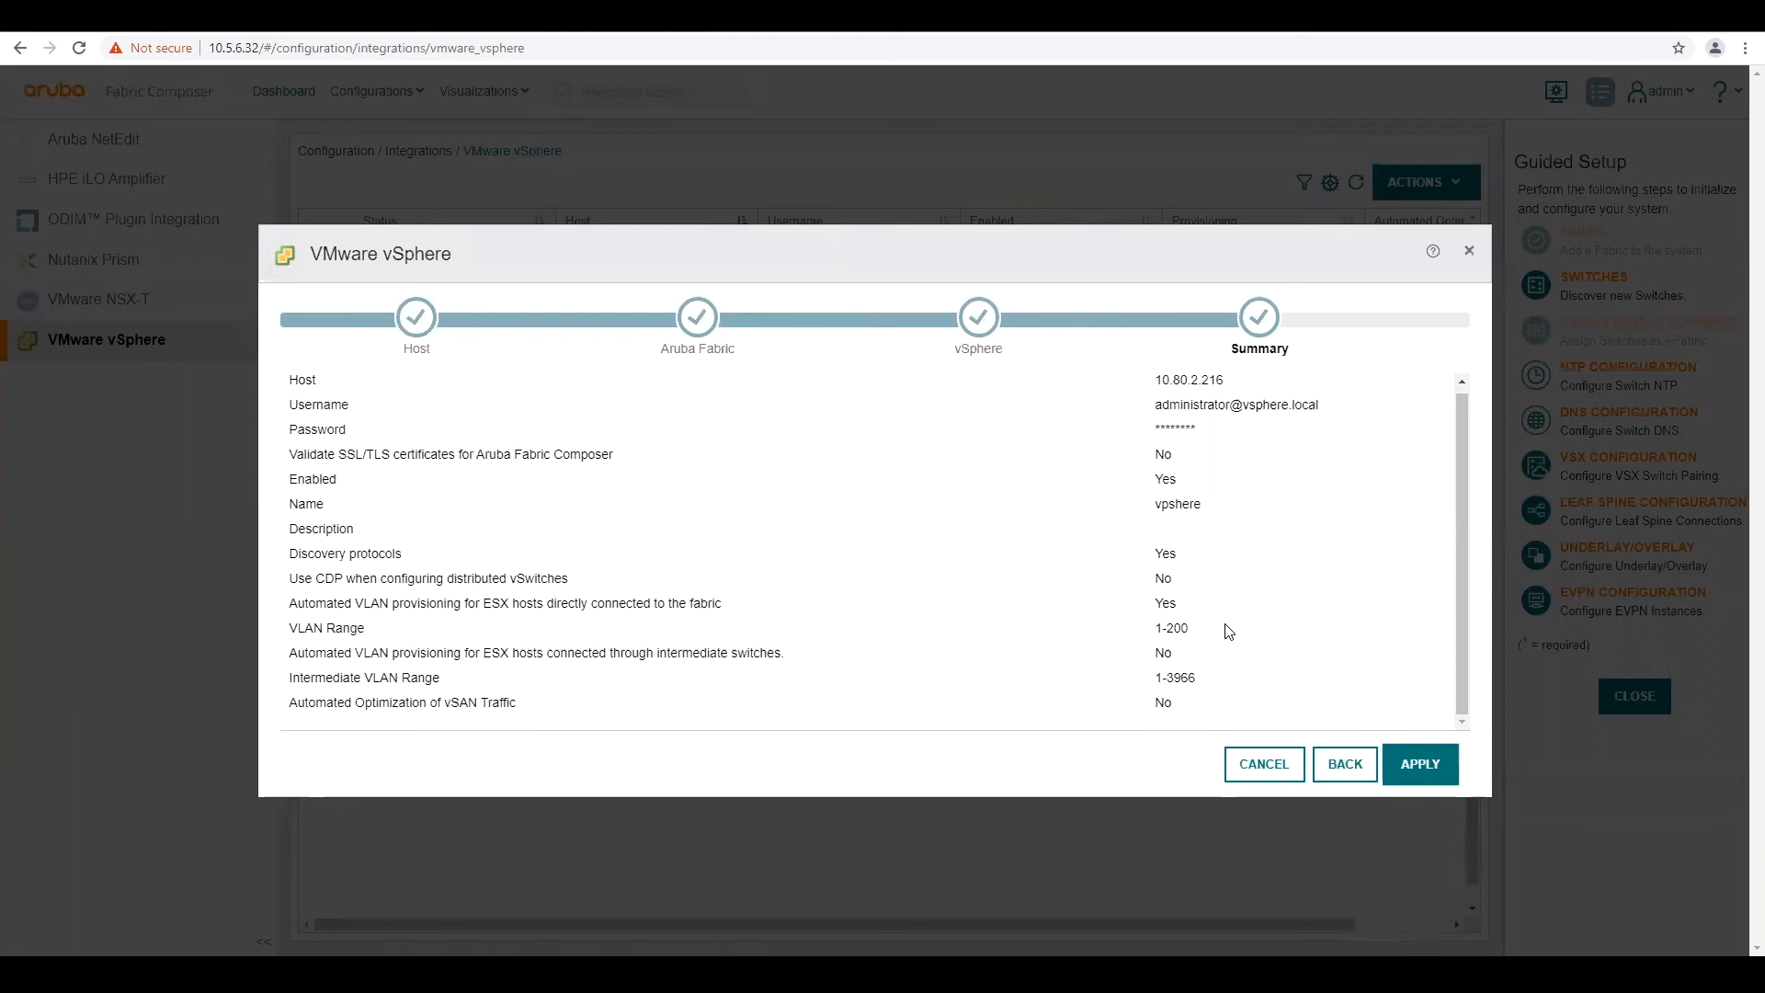
{"action": "left_click", "coordinate": [1409, 770]}
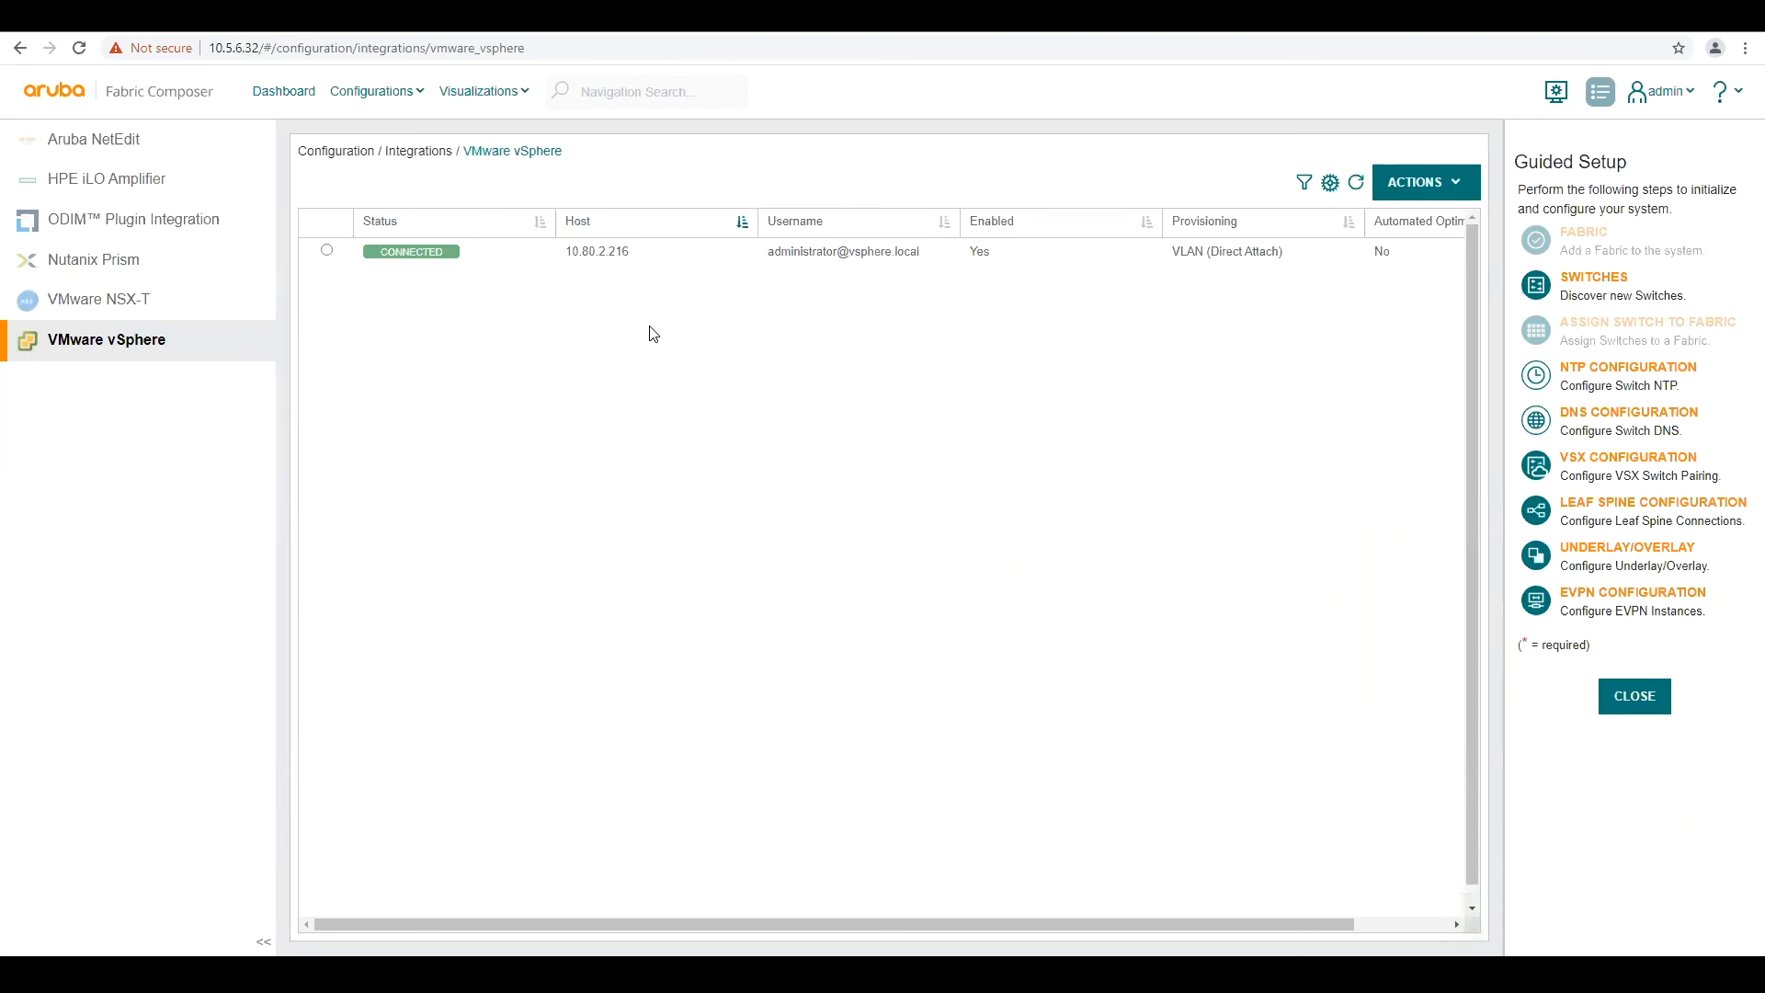
Step: Open the Hosts visualization and examine how host 10.5.6.18 connects to switches 8325-3A and 8325-3B
{"action": "left_click", "coordinate": [479, 92]}
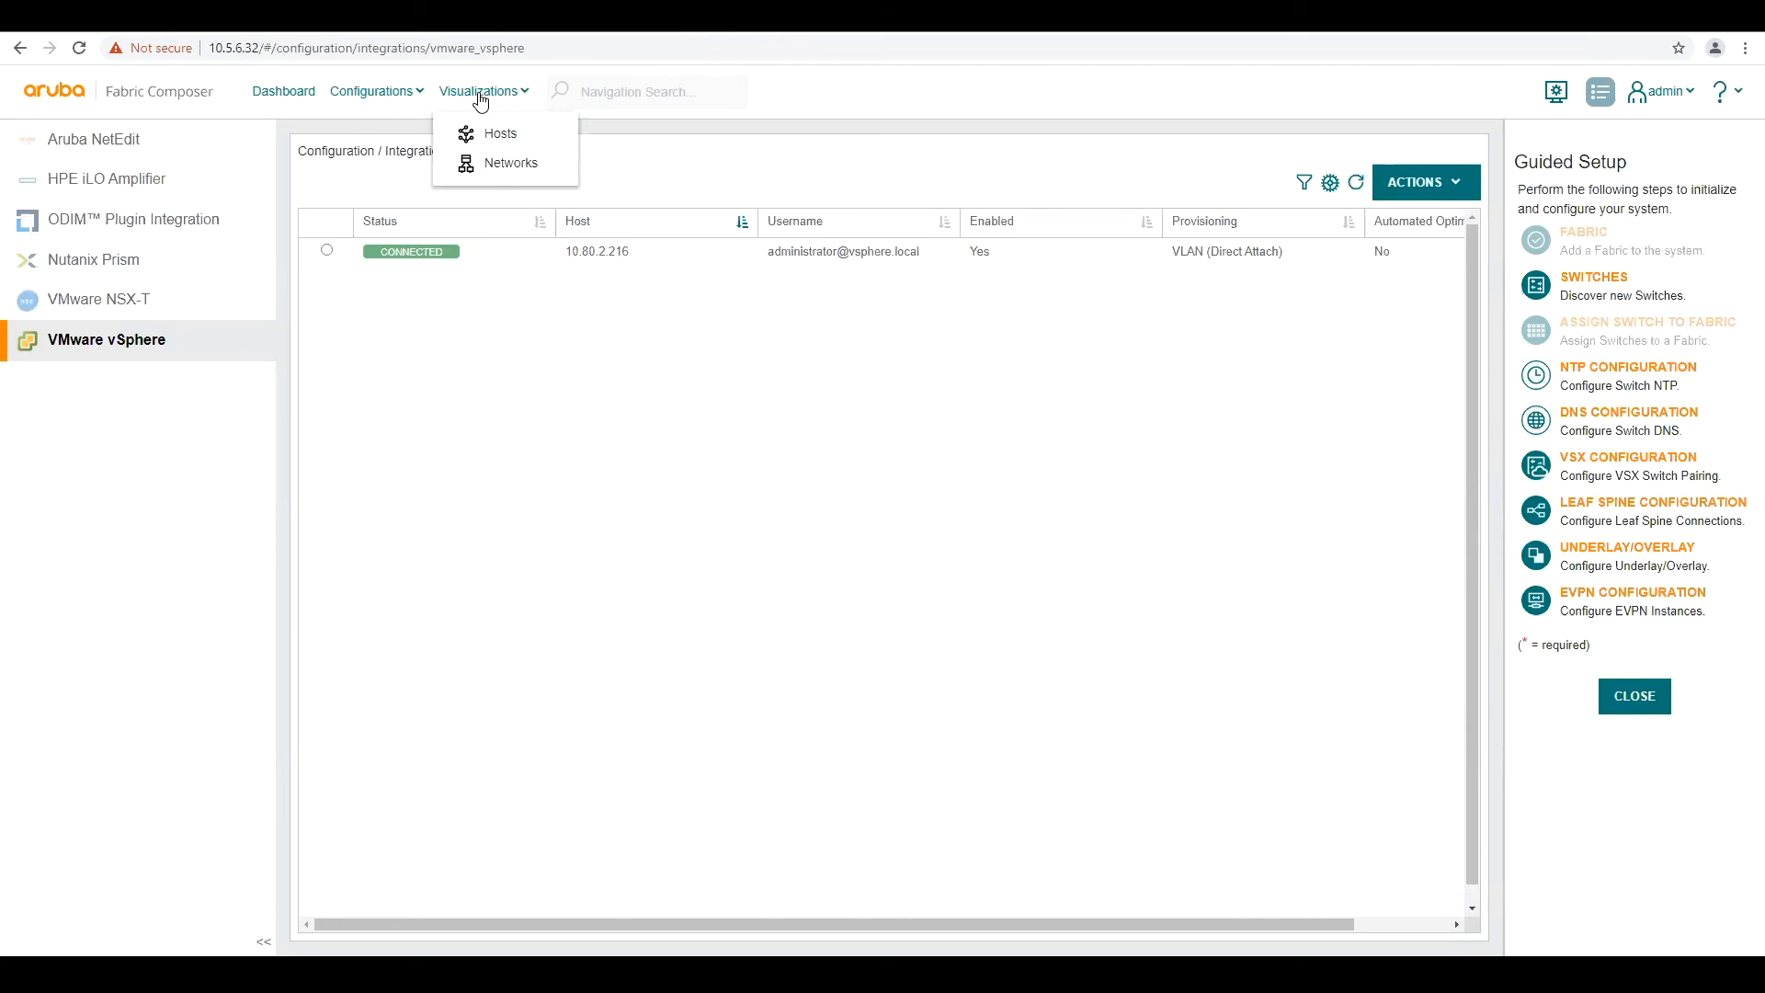
{"action": "left_click", "coordinate": [497, 134]}
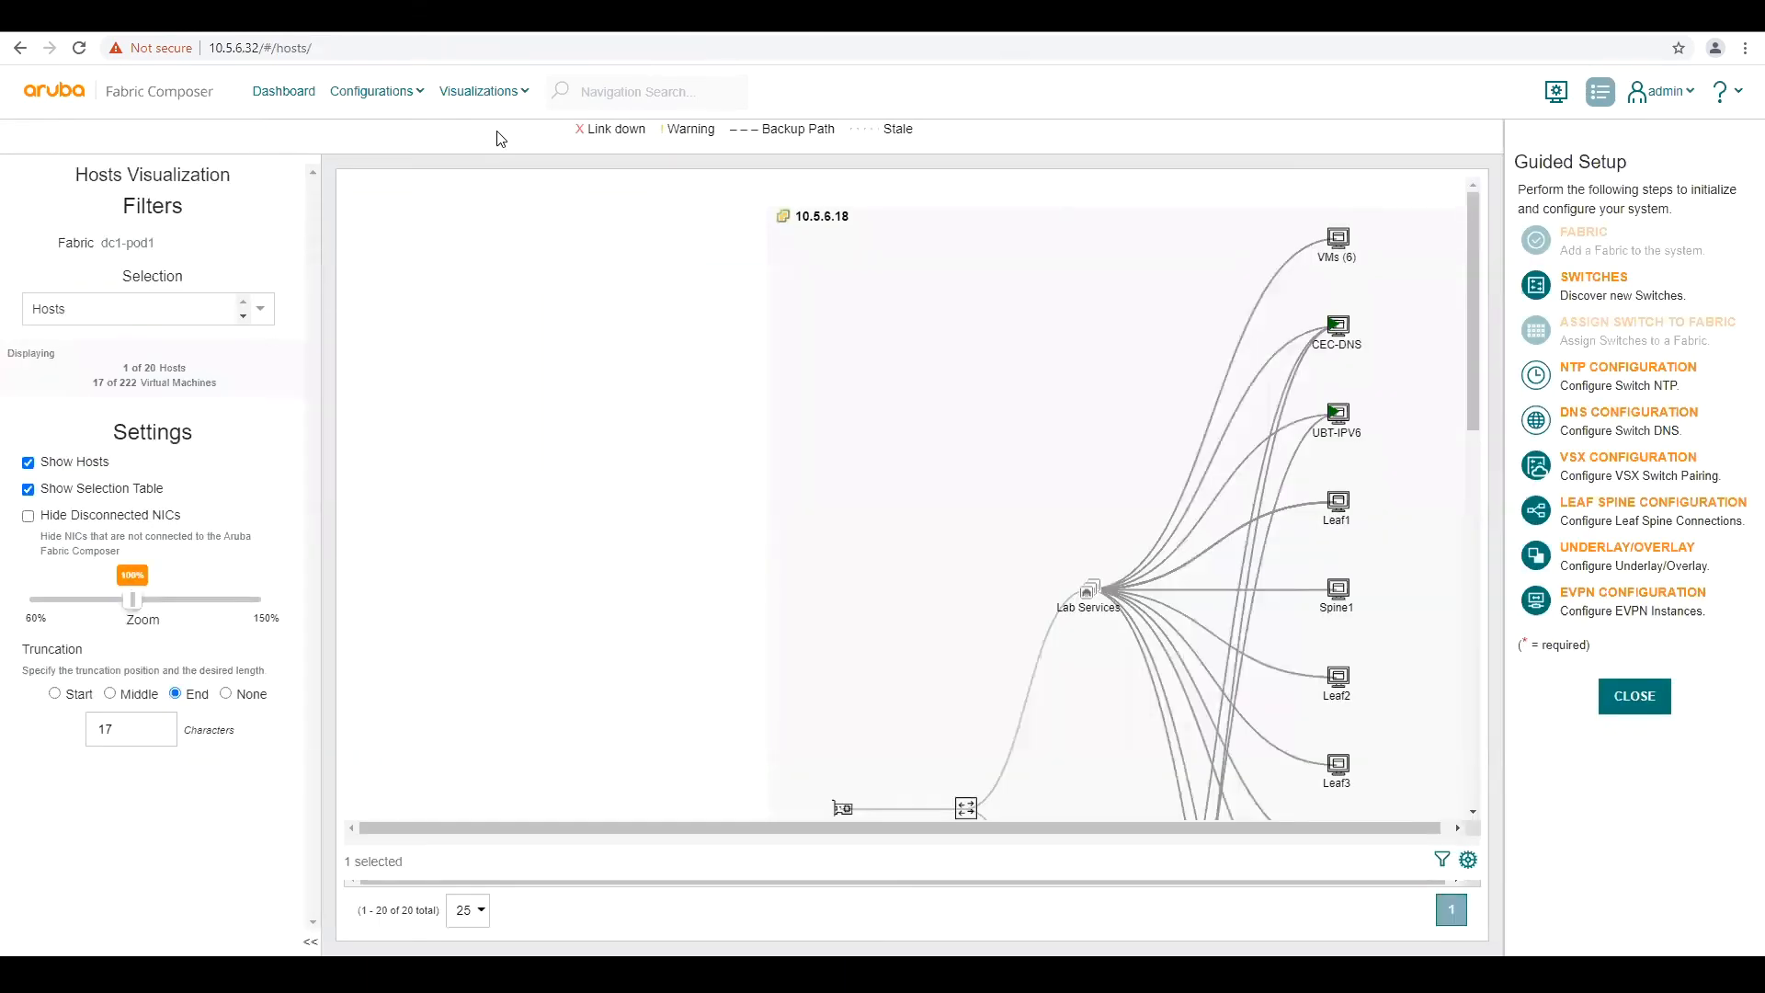
{"action": "scroll", "coordinate": [946, 305], "scroll_direction": "down", "scroll_amount": 1}
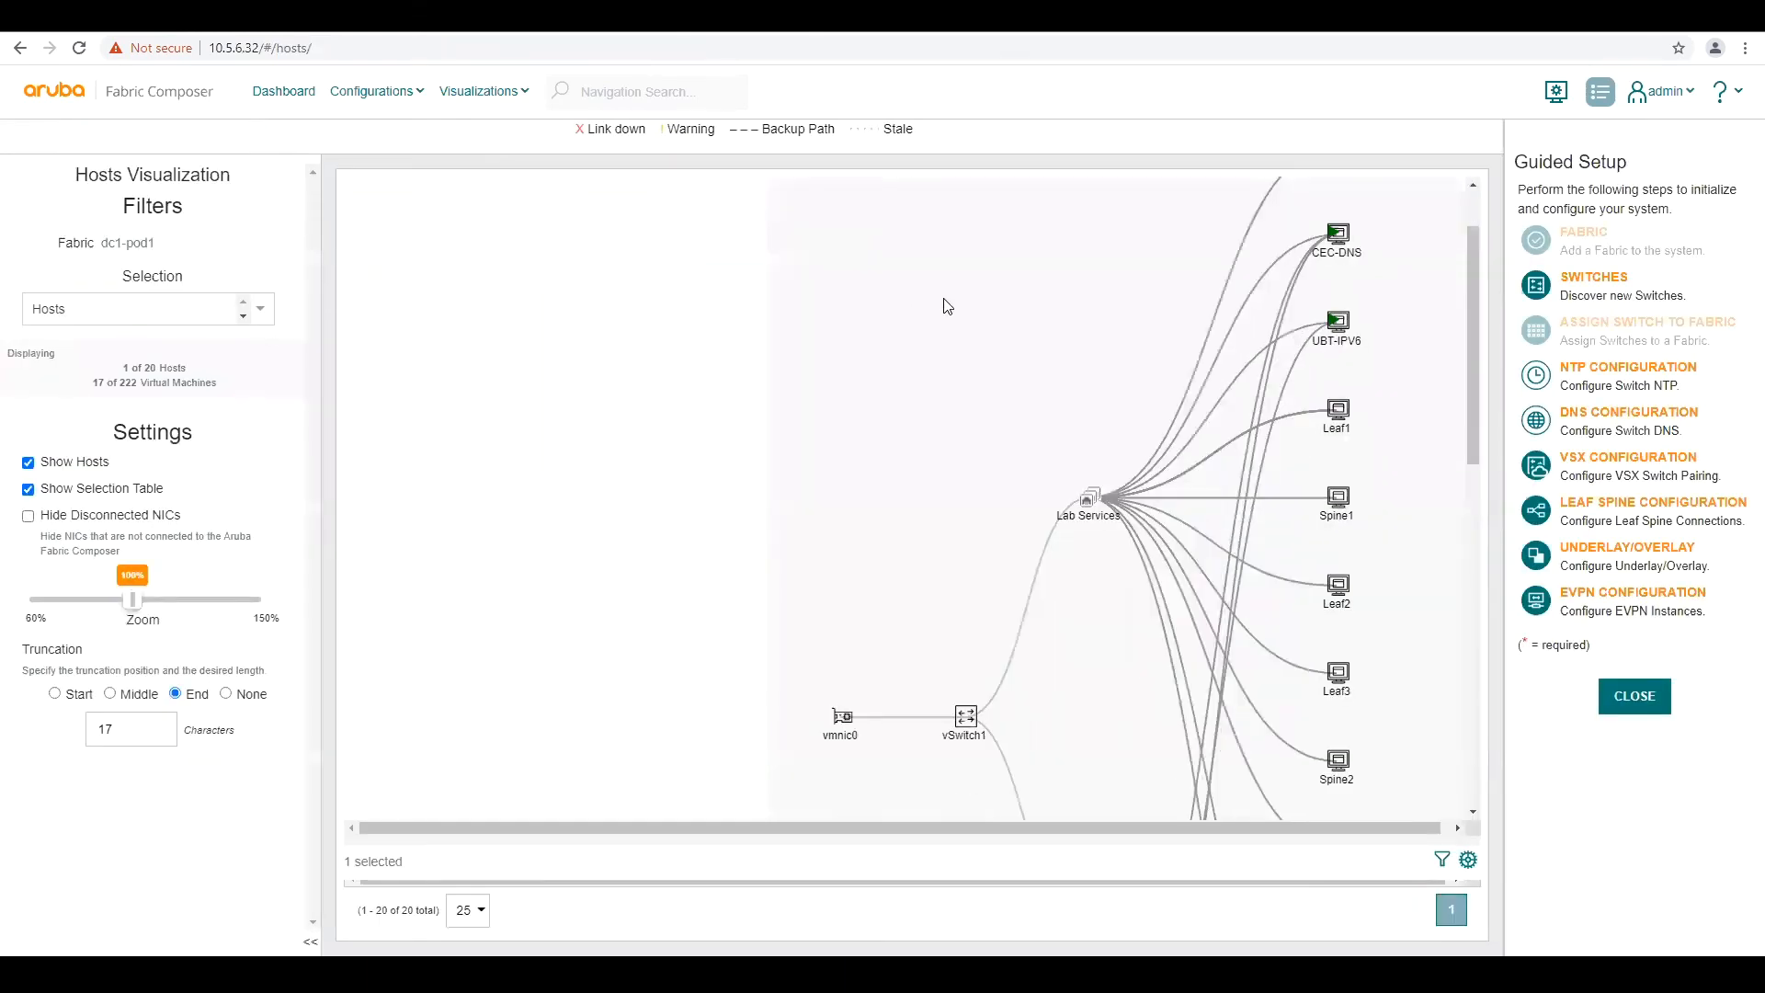
{"action": "scroll", "coordinate": [947, 305], "scroll_direction": "down", "scroll_amount": 2}
{"action": "scroll", "coordinate": [947, 305], "scroll_direction": "up", "scroll_amount": 3}
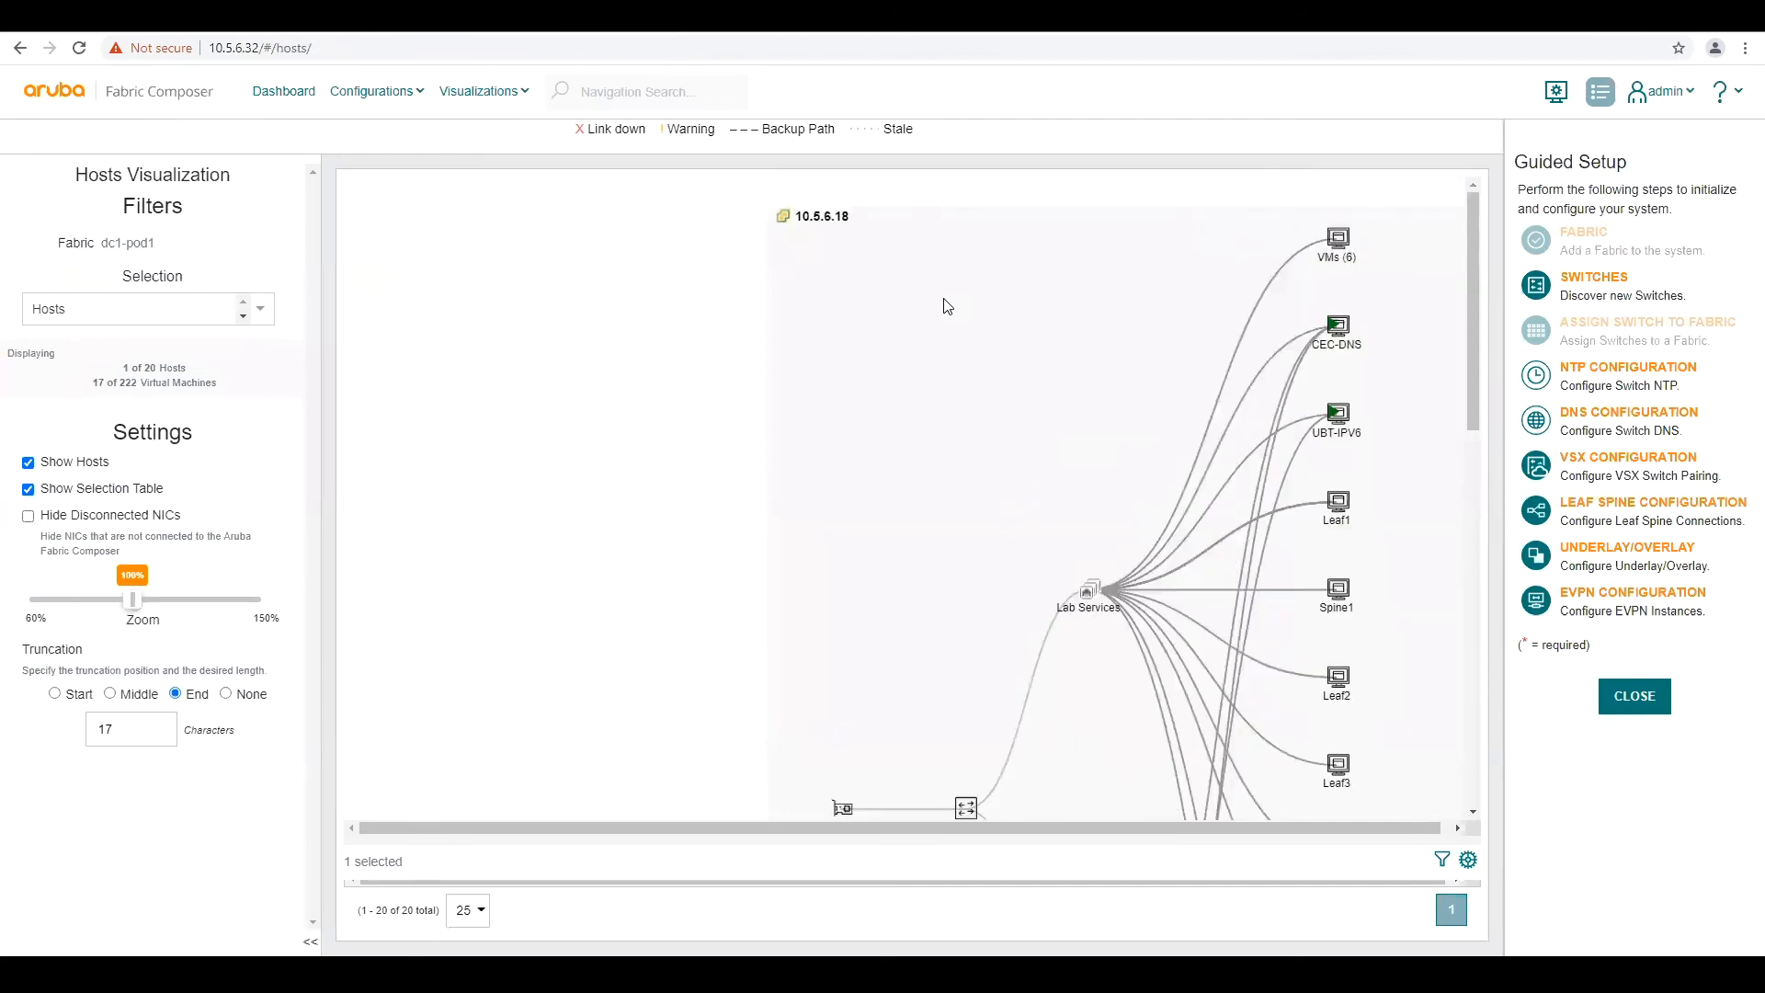
{"action": "scroll", "coordinate": [946, 306], "scroll_direction": "down", "scroll_amount": 5}
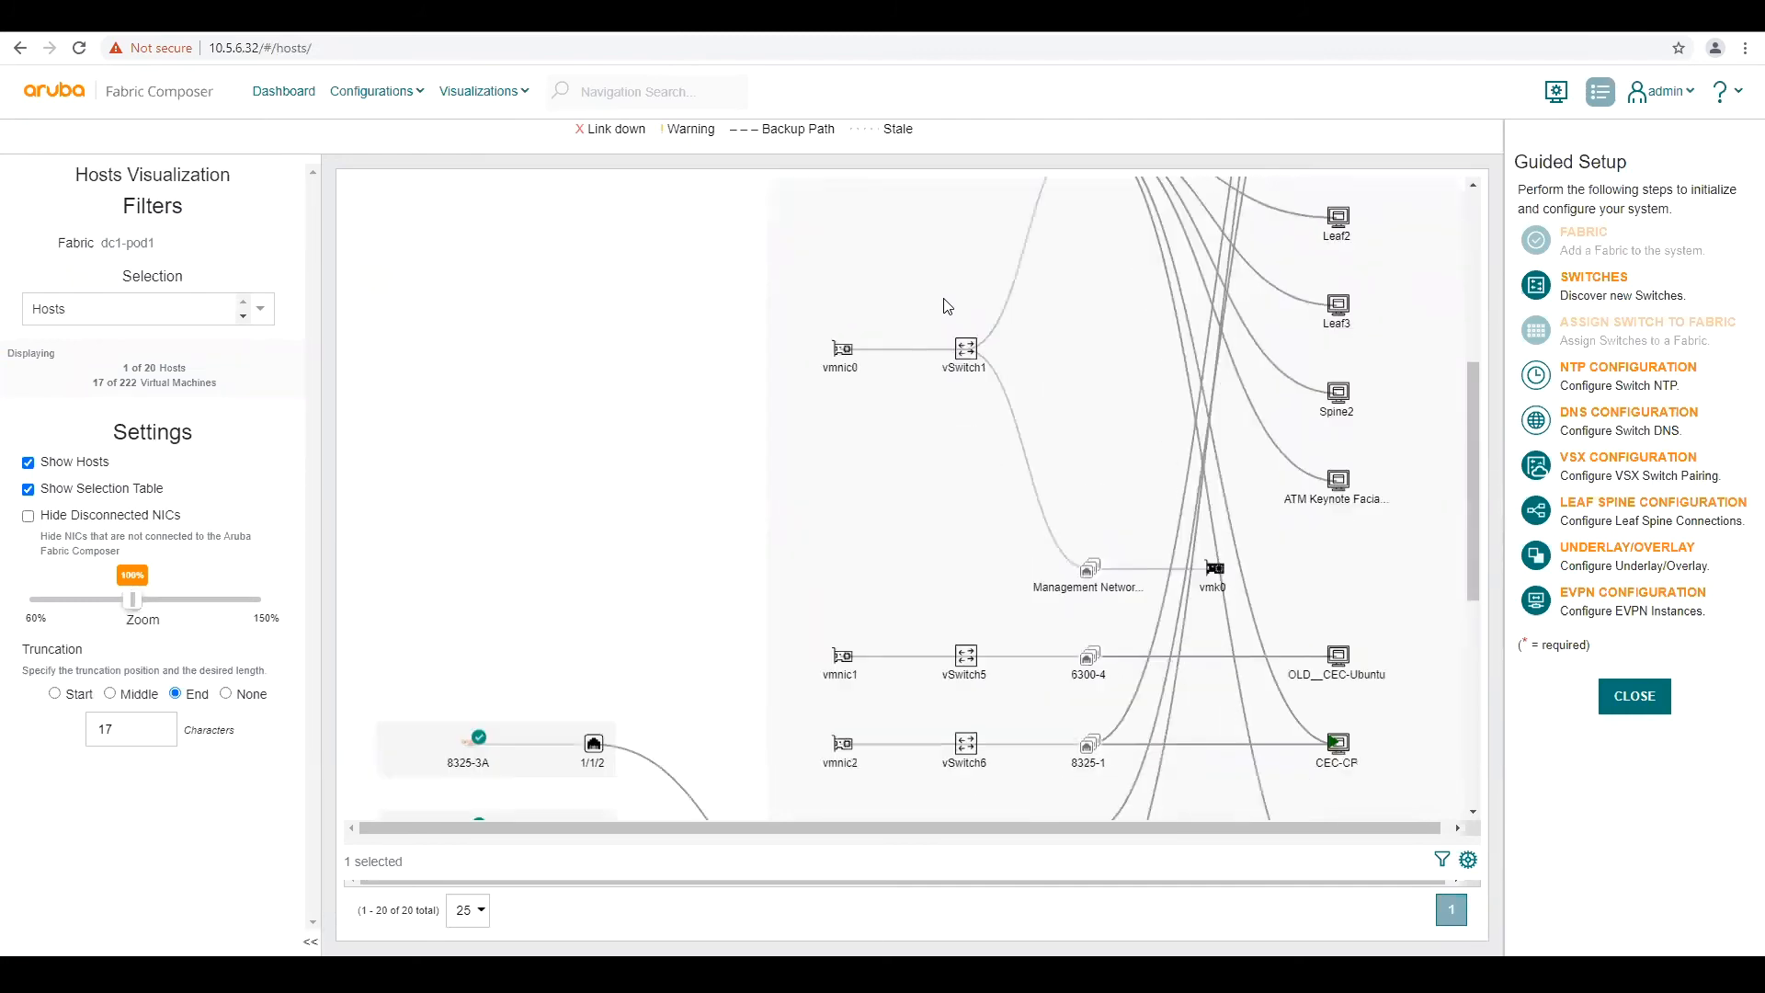
{"action": "scroll", "coordinate": [946, 305], "scroll_direction": "down", "scroll_amount": 2}
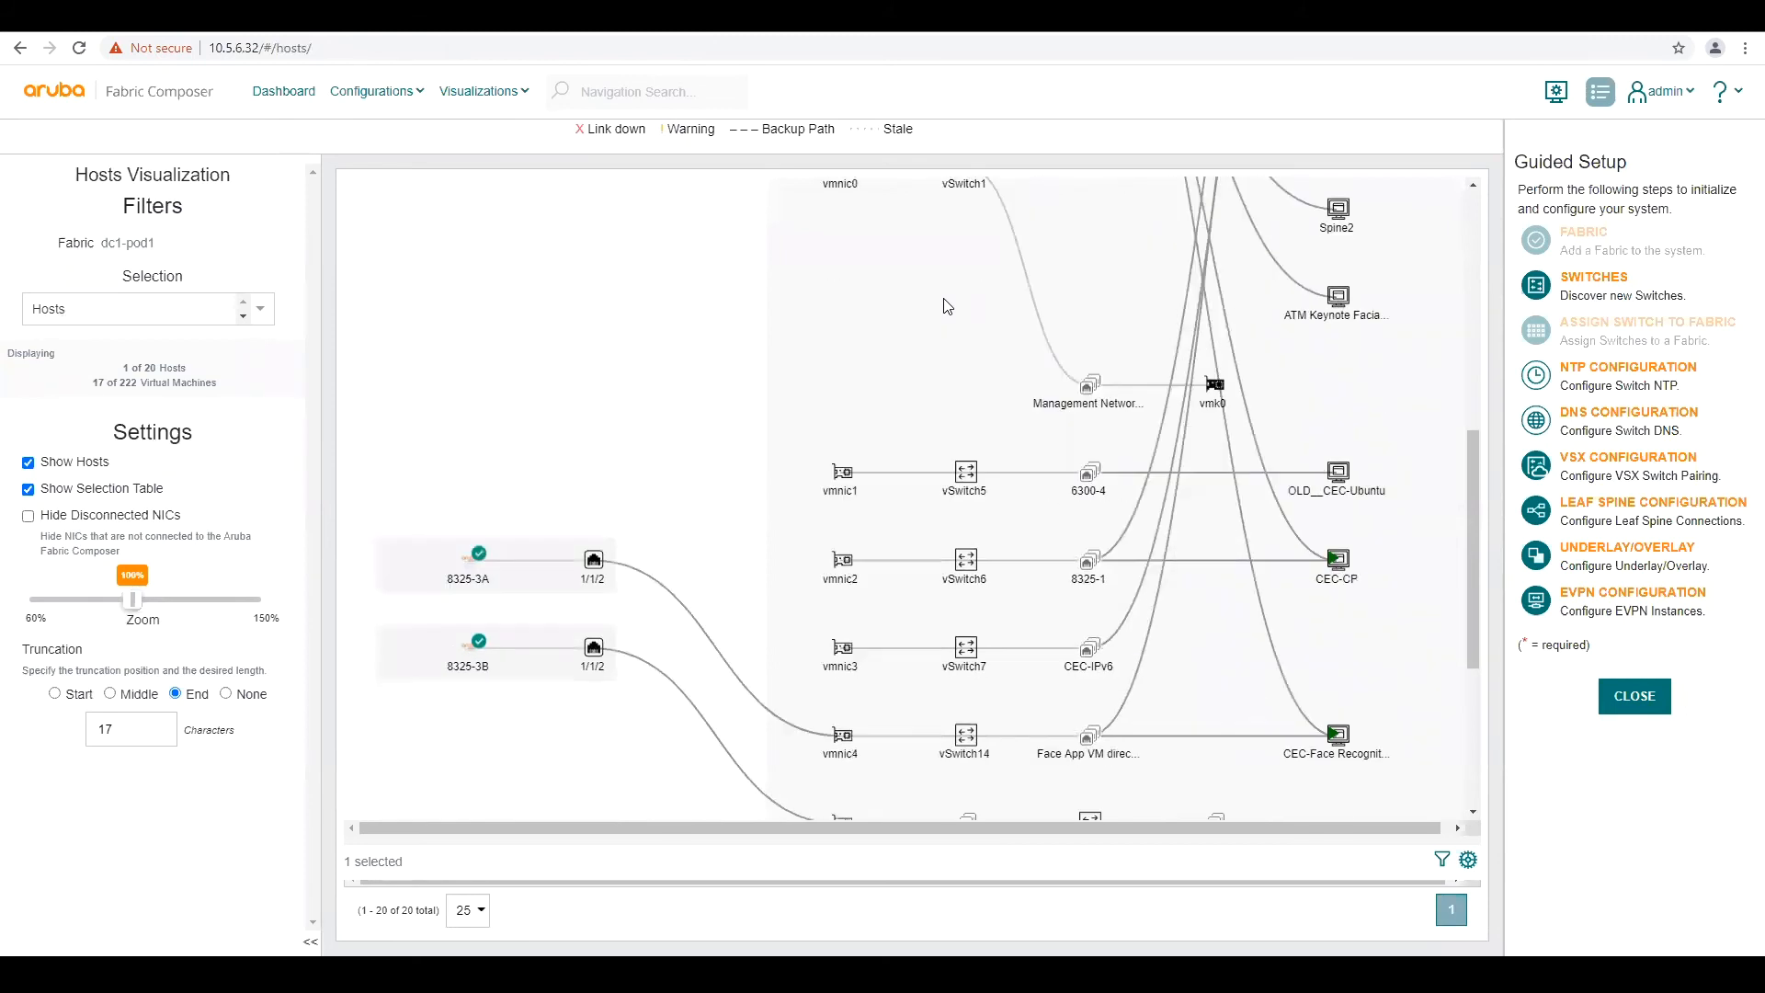
{"action": "scroll", "coordinate": [946, 305], "scroll_direction": "down", "scroll_amount": 2}
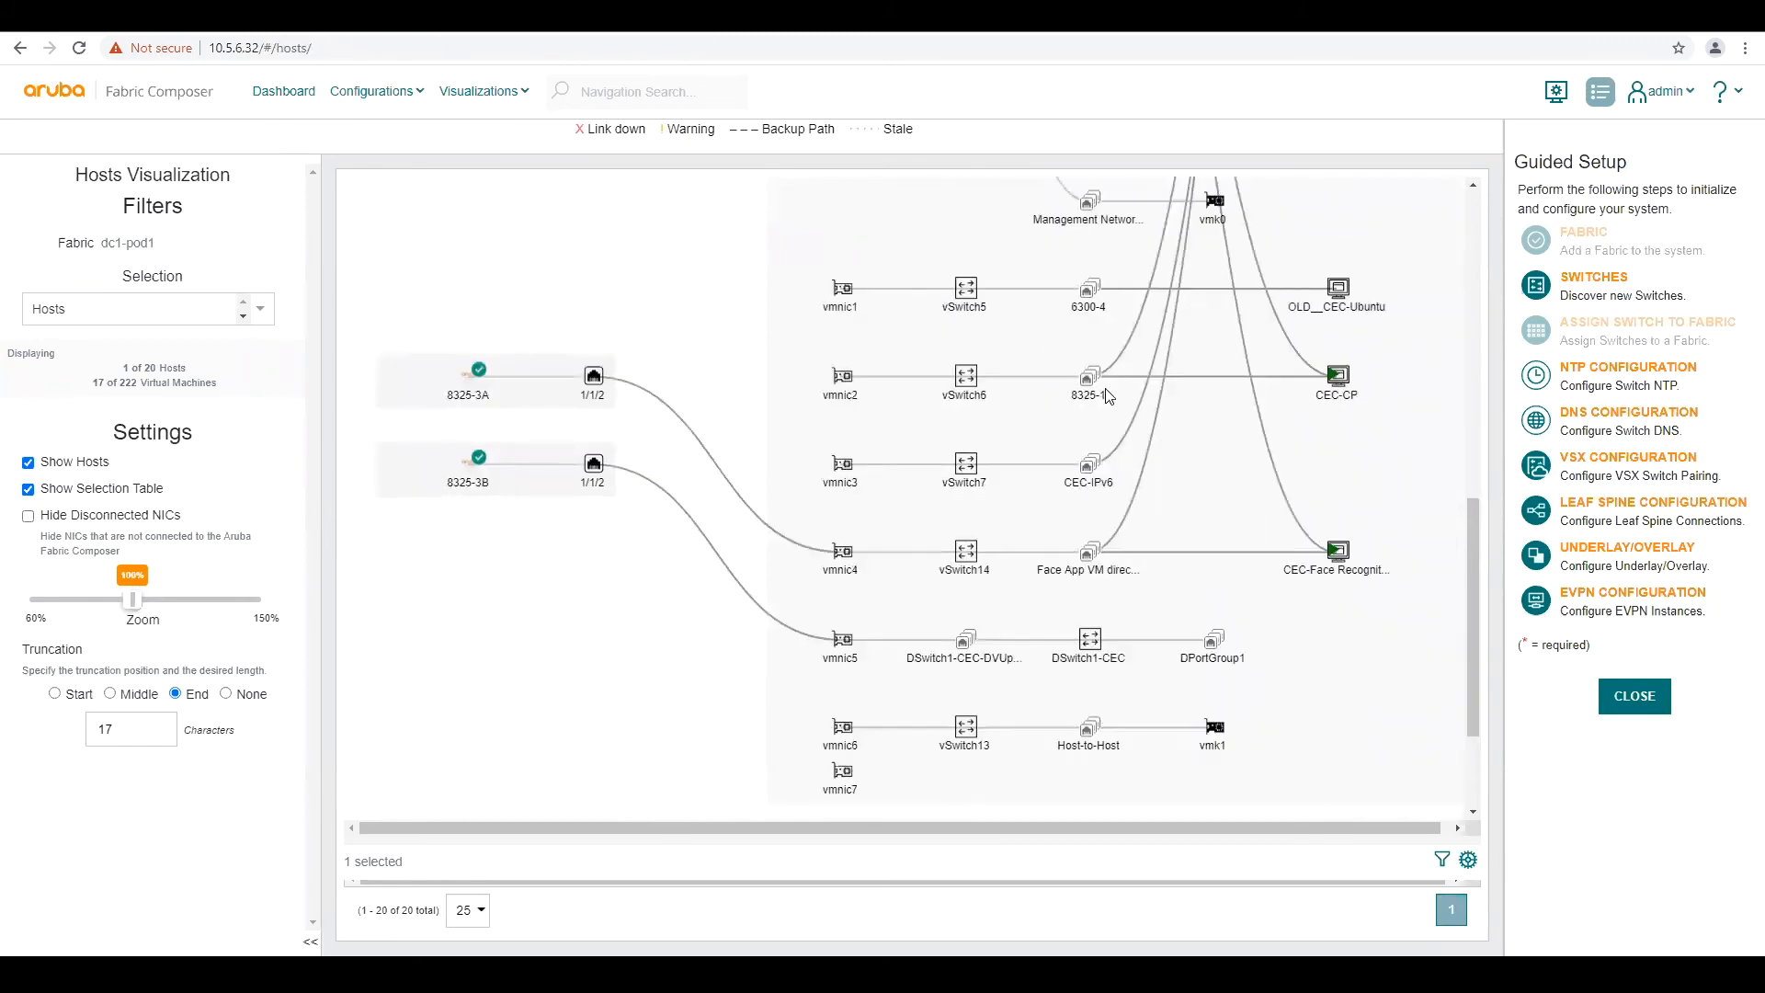
Step: Inspect the path details from the CEC-Face Recognition VM through its port group, vSwitch14 and vmnic4 to port 1/1/2 on 8325-3A
{"action": "mouse_move", "coordinate": [1335, 556]}
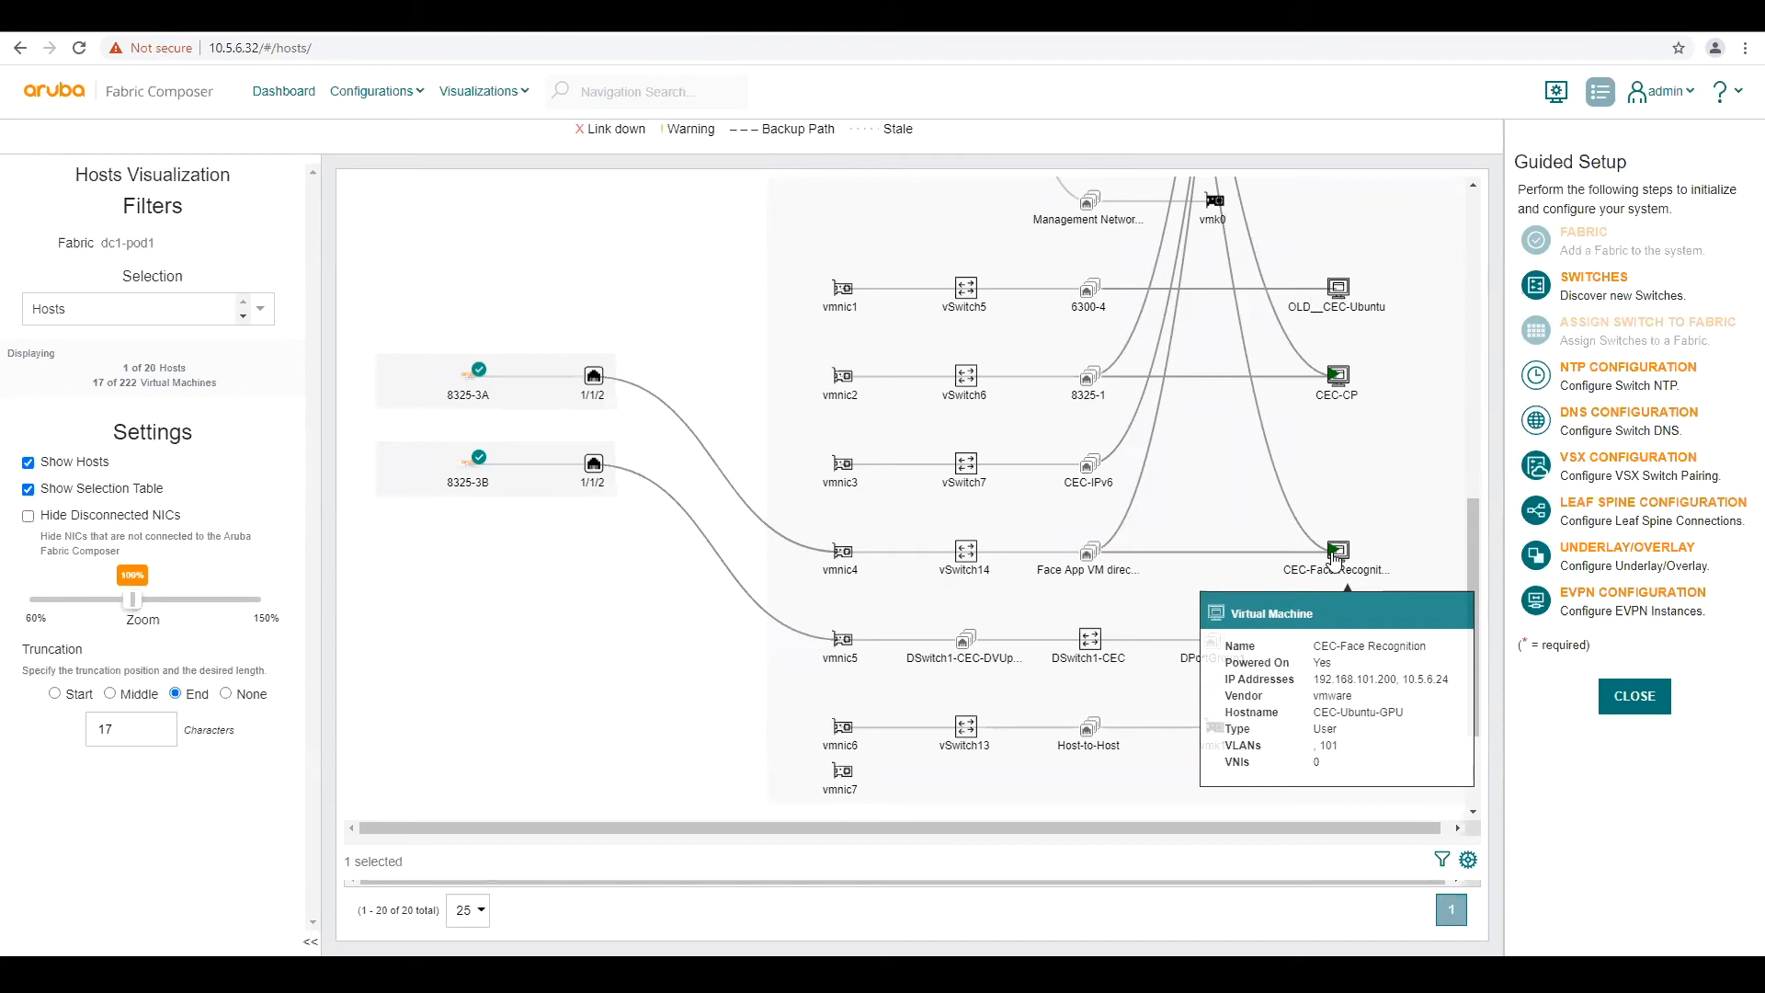
{"action": "mouse_move", "coordinate": [1089, 570]}
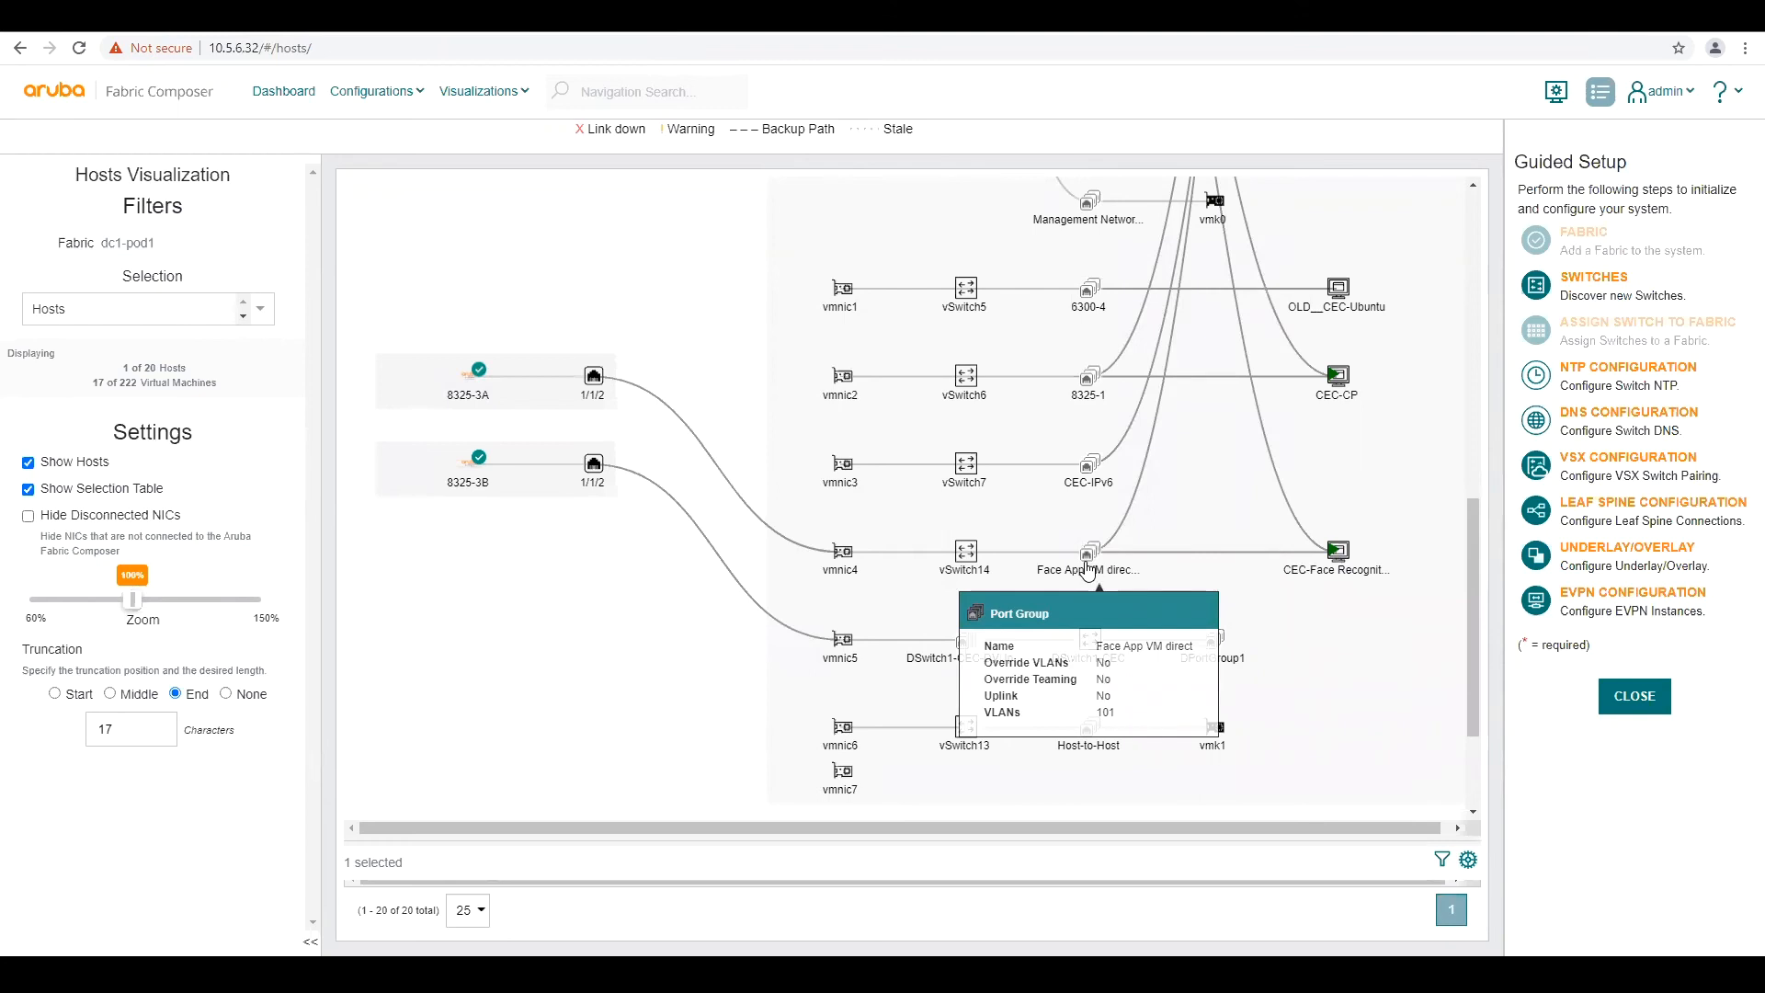
{"action": "mouse_move", "coordinate": [964, 562]}
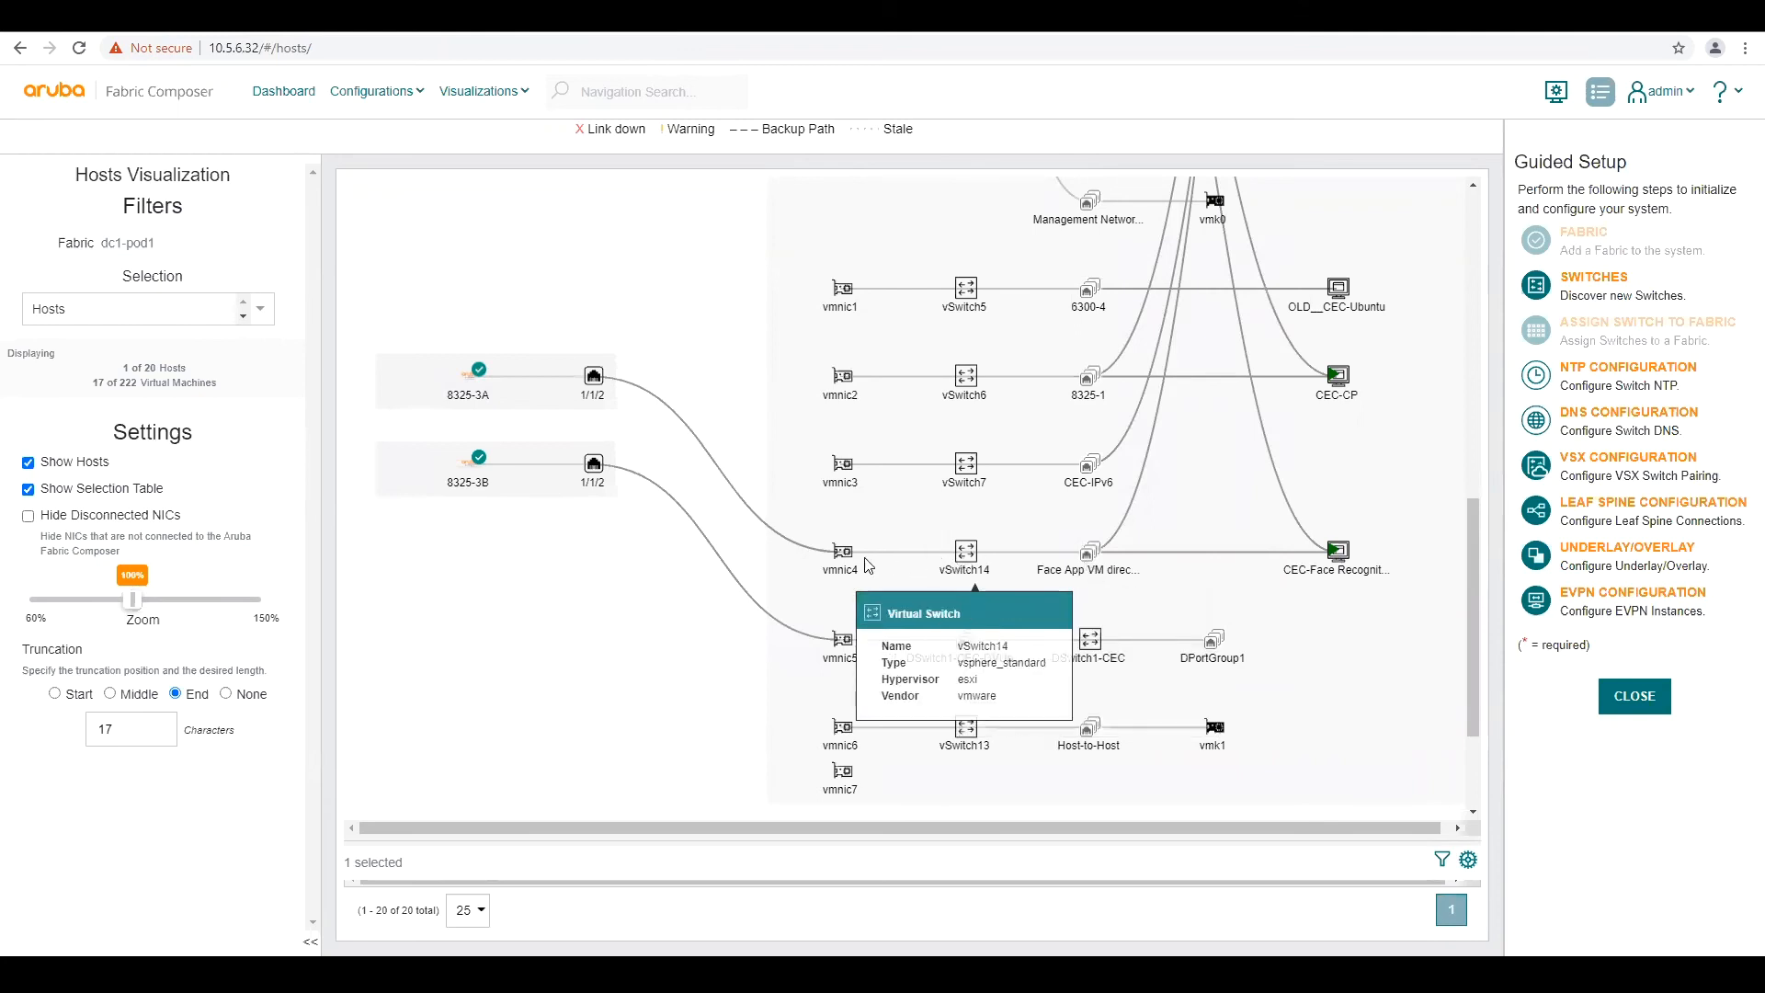
{"action": "mouse_move", "coordinate": [847, 570]}
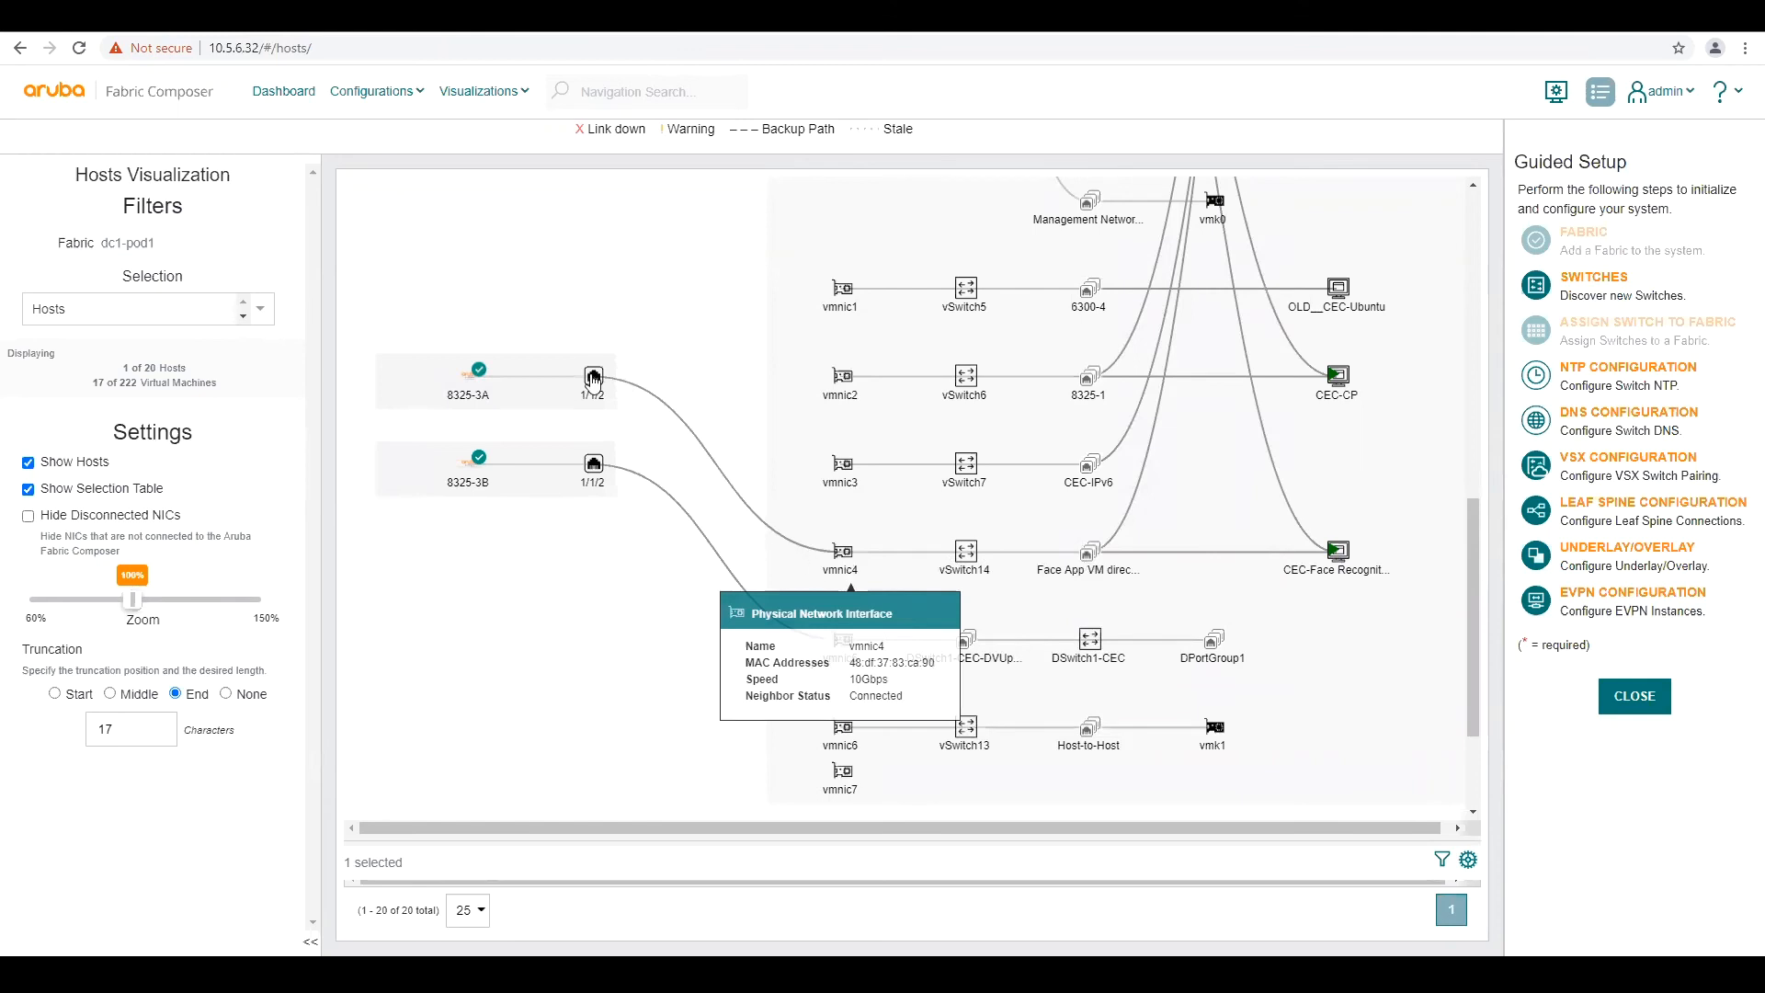
{"action": "mouse_move", "coordinate": [593, 377]}
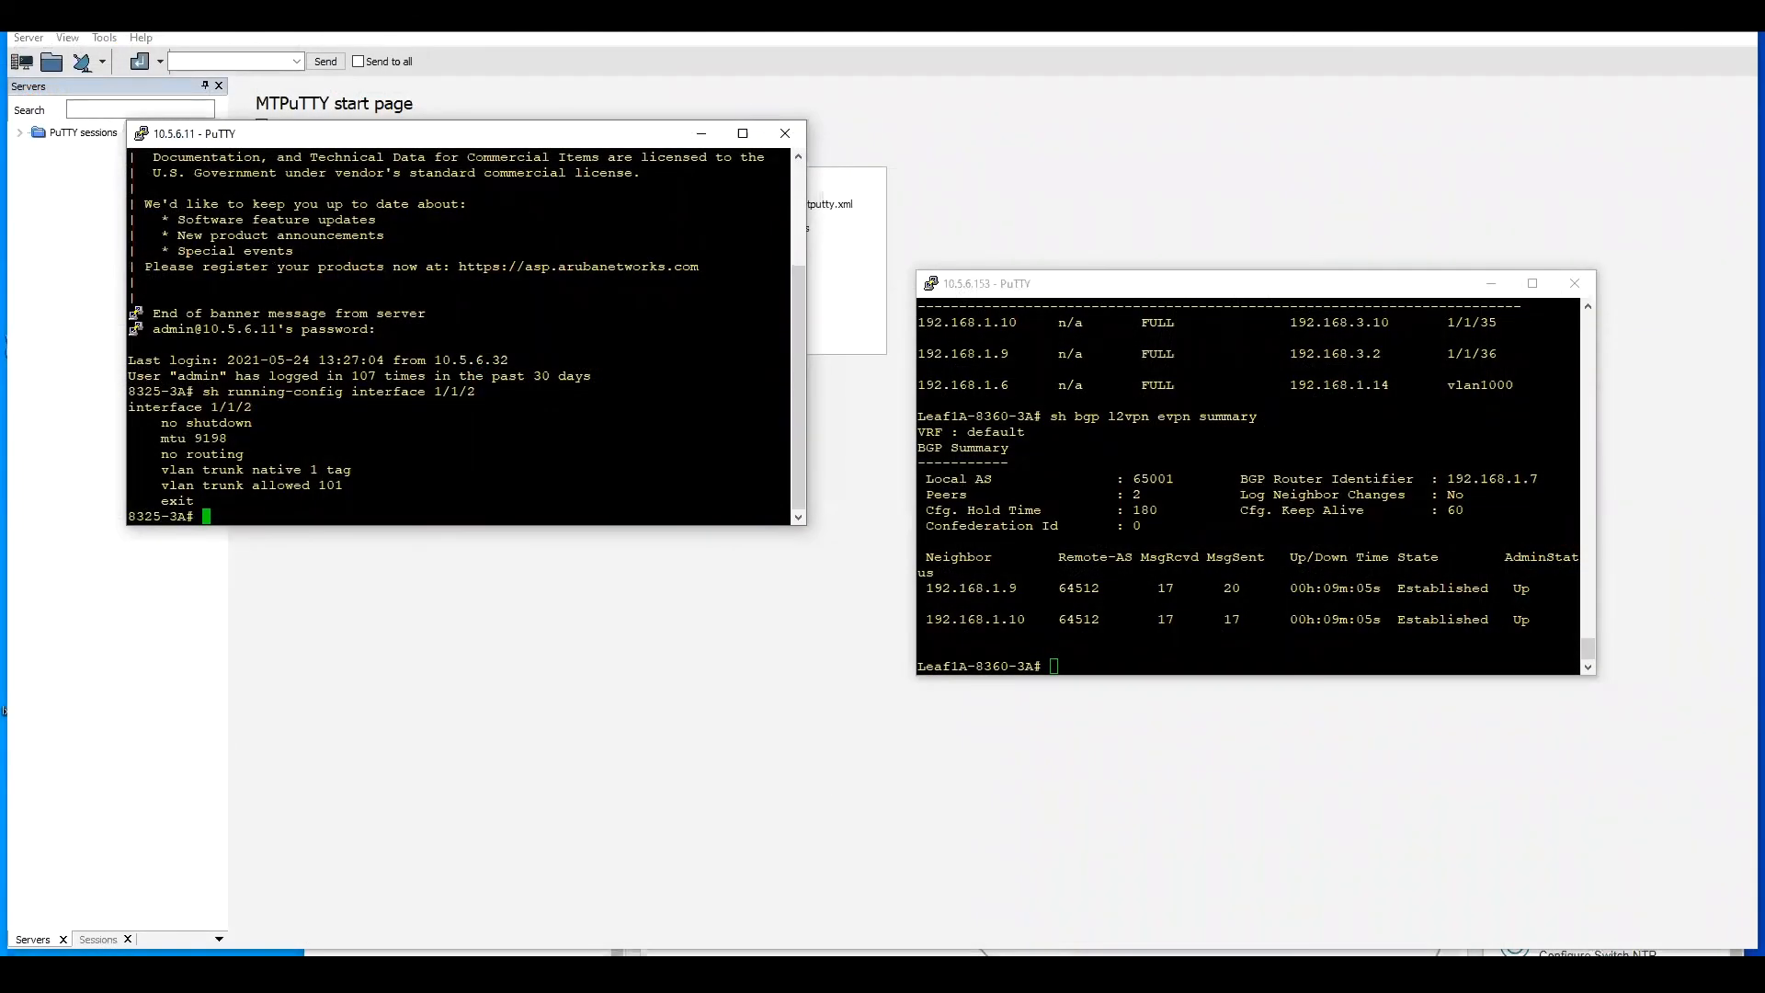
Step: In the 10.5.6.11 PuTTY session, check interface 1/1/2 and its allowed trunk VLAN in the running configuration
{"action": "left_click_drag", "start_coordinate": [788, 392], "coordinate": [437, 391]}
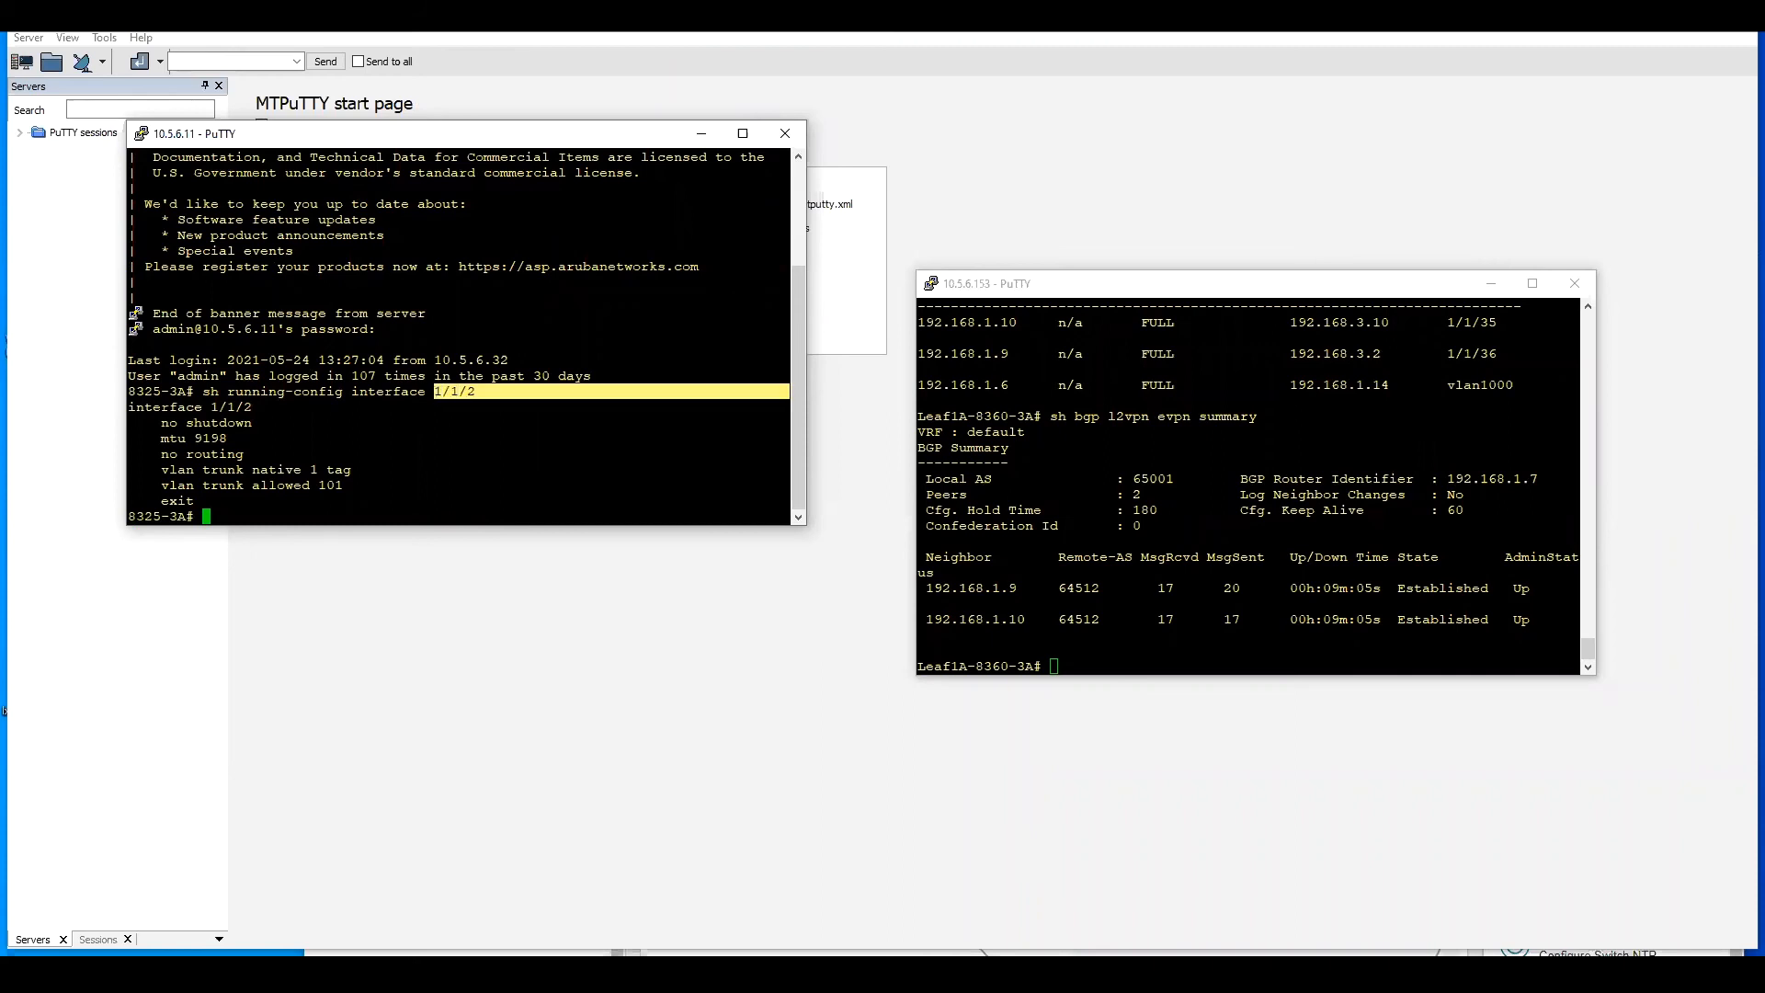
{"action": "left_click", "coordinate": [432, 425]}
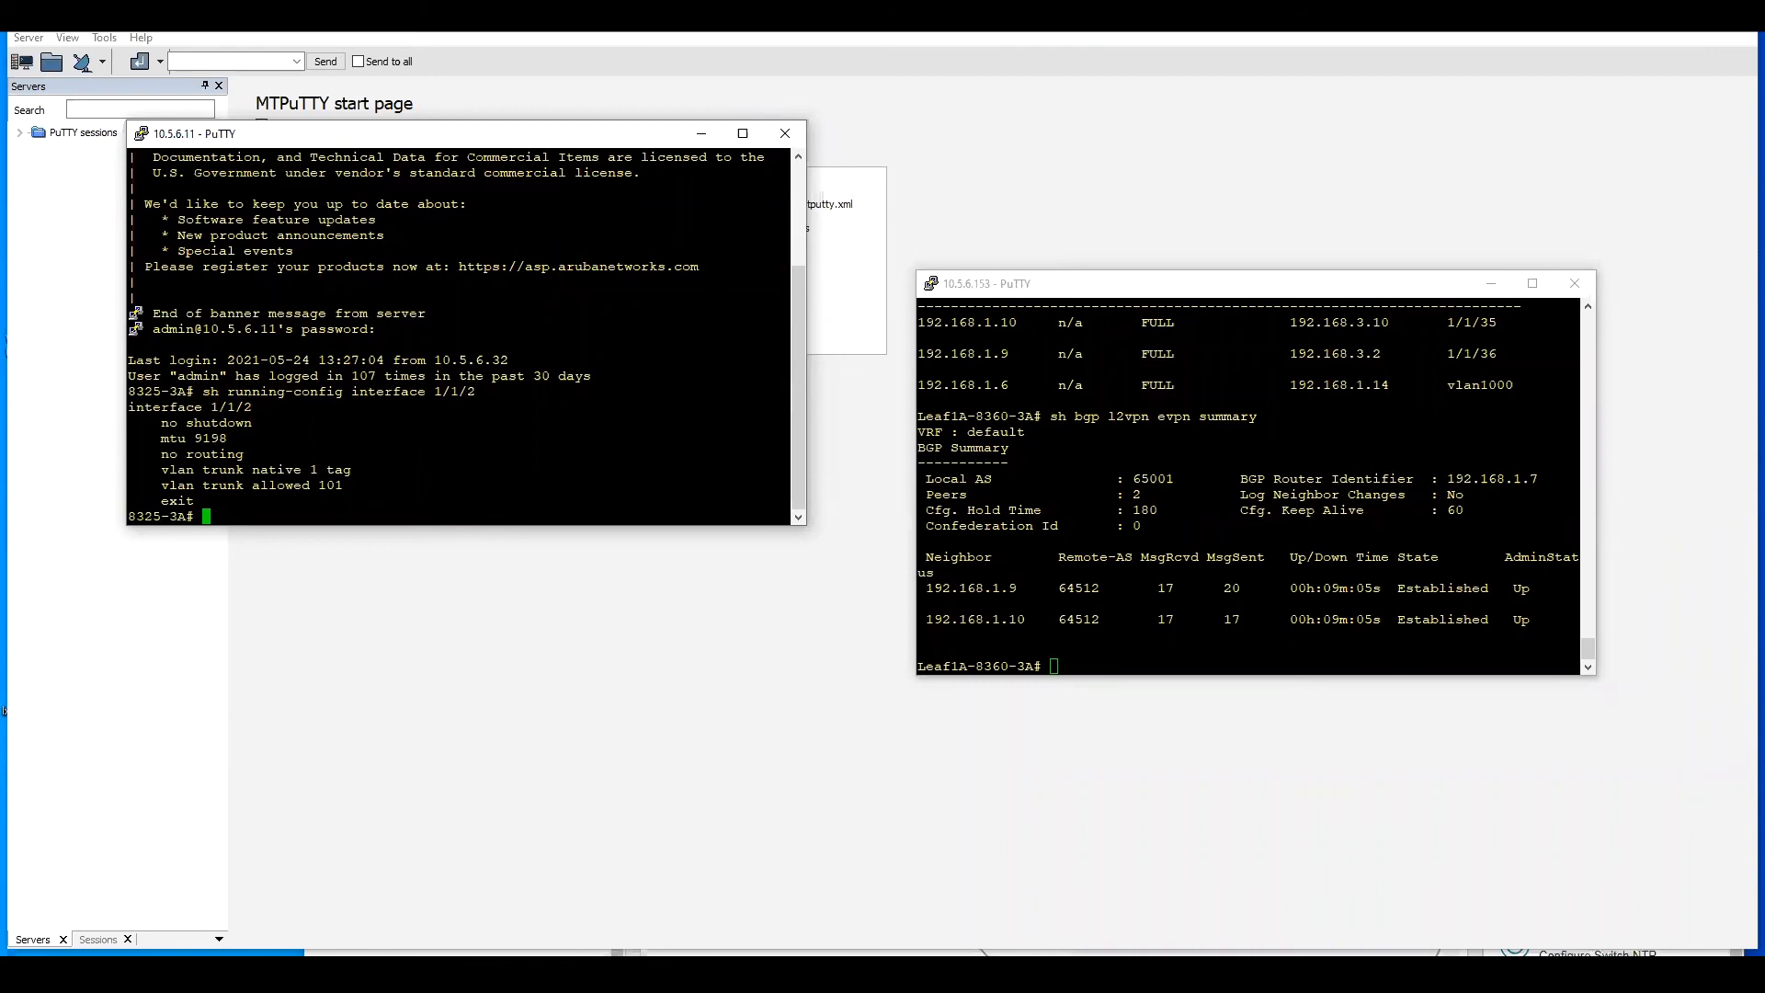
{"action": "left_click_drag", "start_coordinate": [335, 484], "coordinate": [338, 485]}
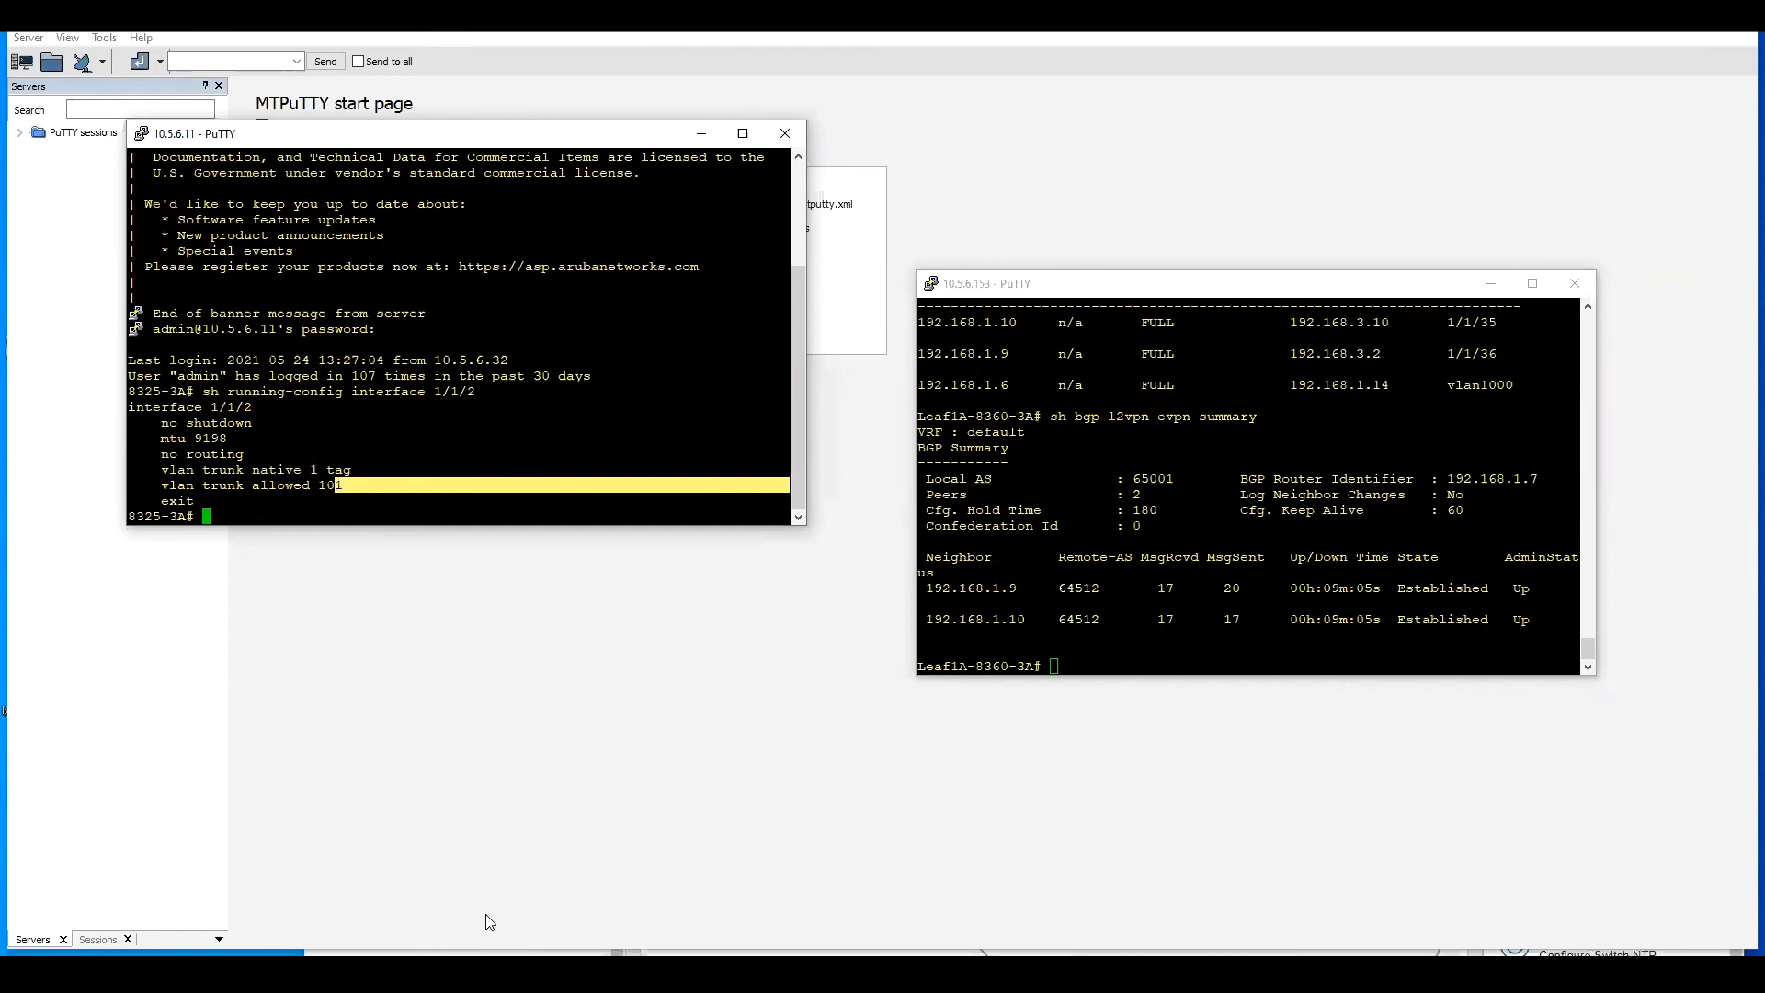
Step: Switch back to Aruba Fabric Composer, maximize its window and review port 1/1/2 of 8325-3A in the Hosts visualization
{"action": "left_click", "coordinate": [475, 971]}
{"action": "left_click", "coordinate": [397, 919]}
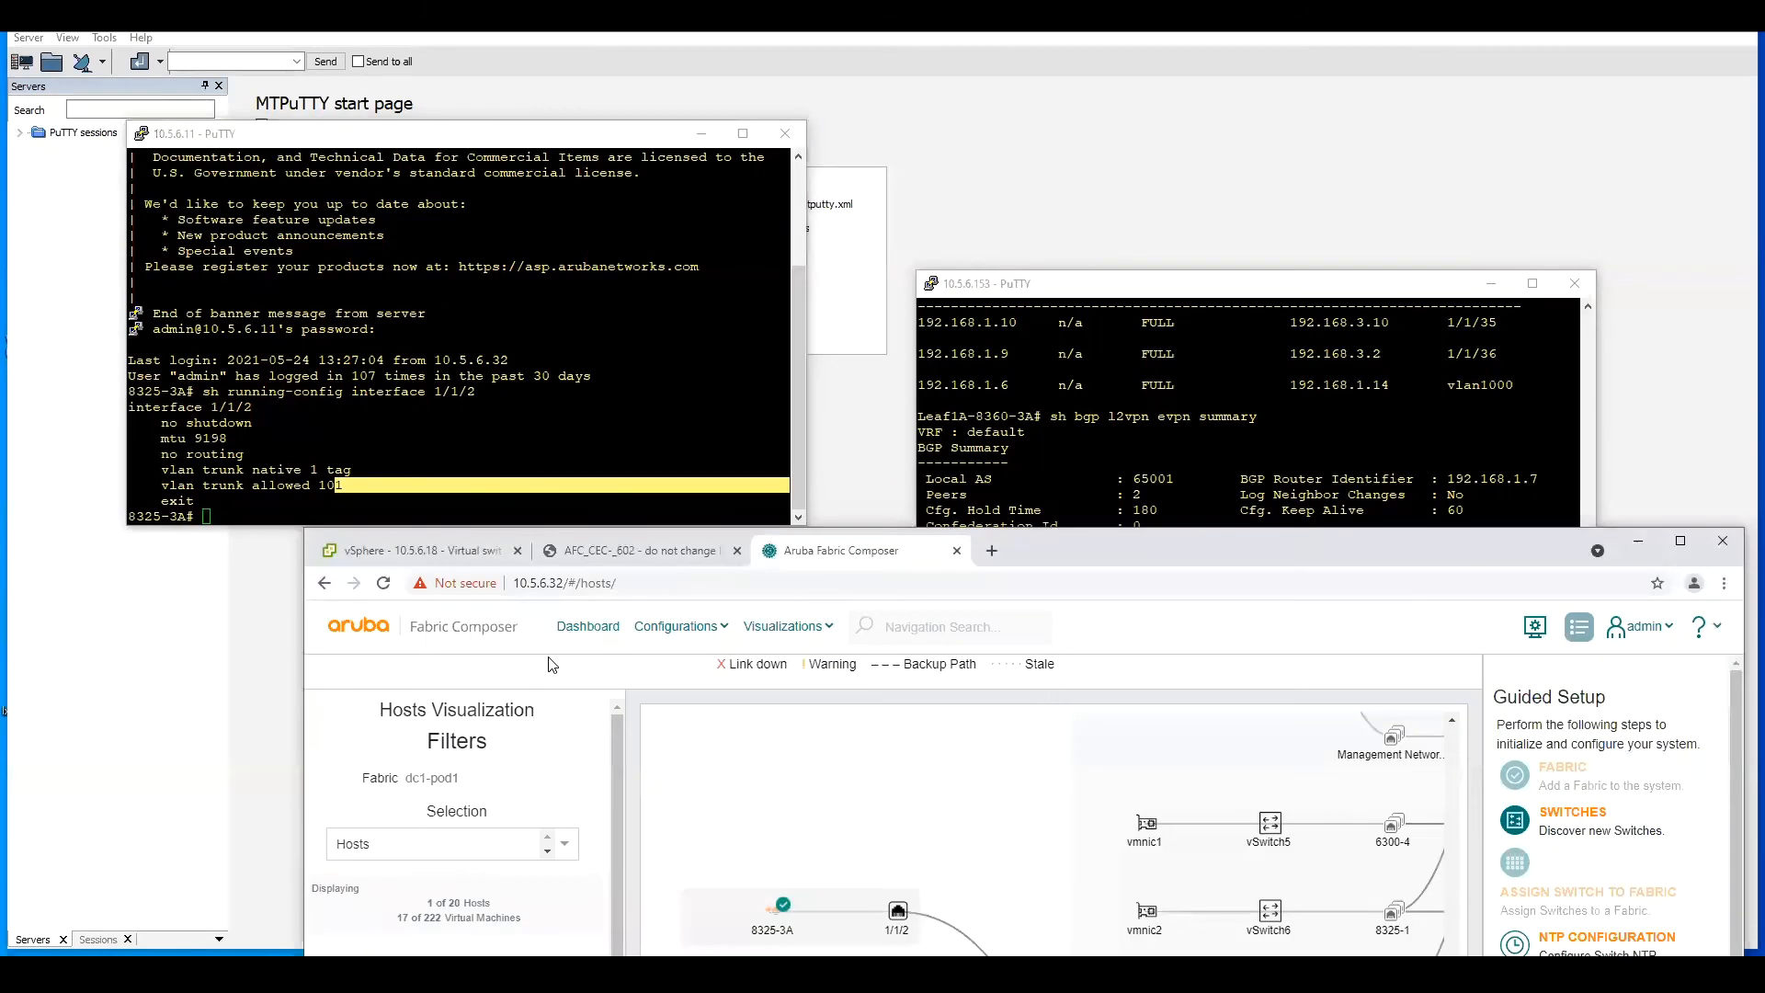
{"action": "left_click_drag", "start_coordinate": [1063, 536], "coordinate": [923, 66]}
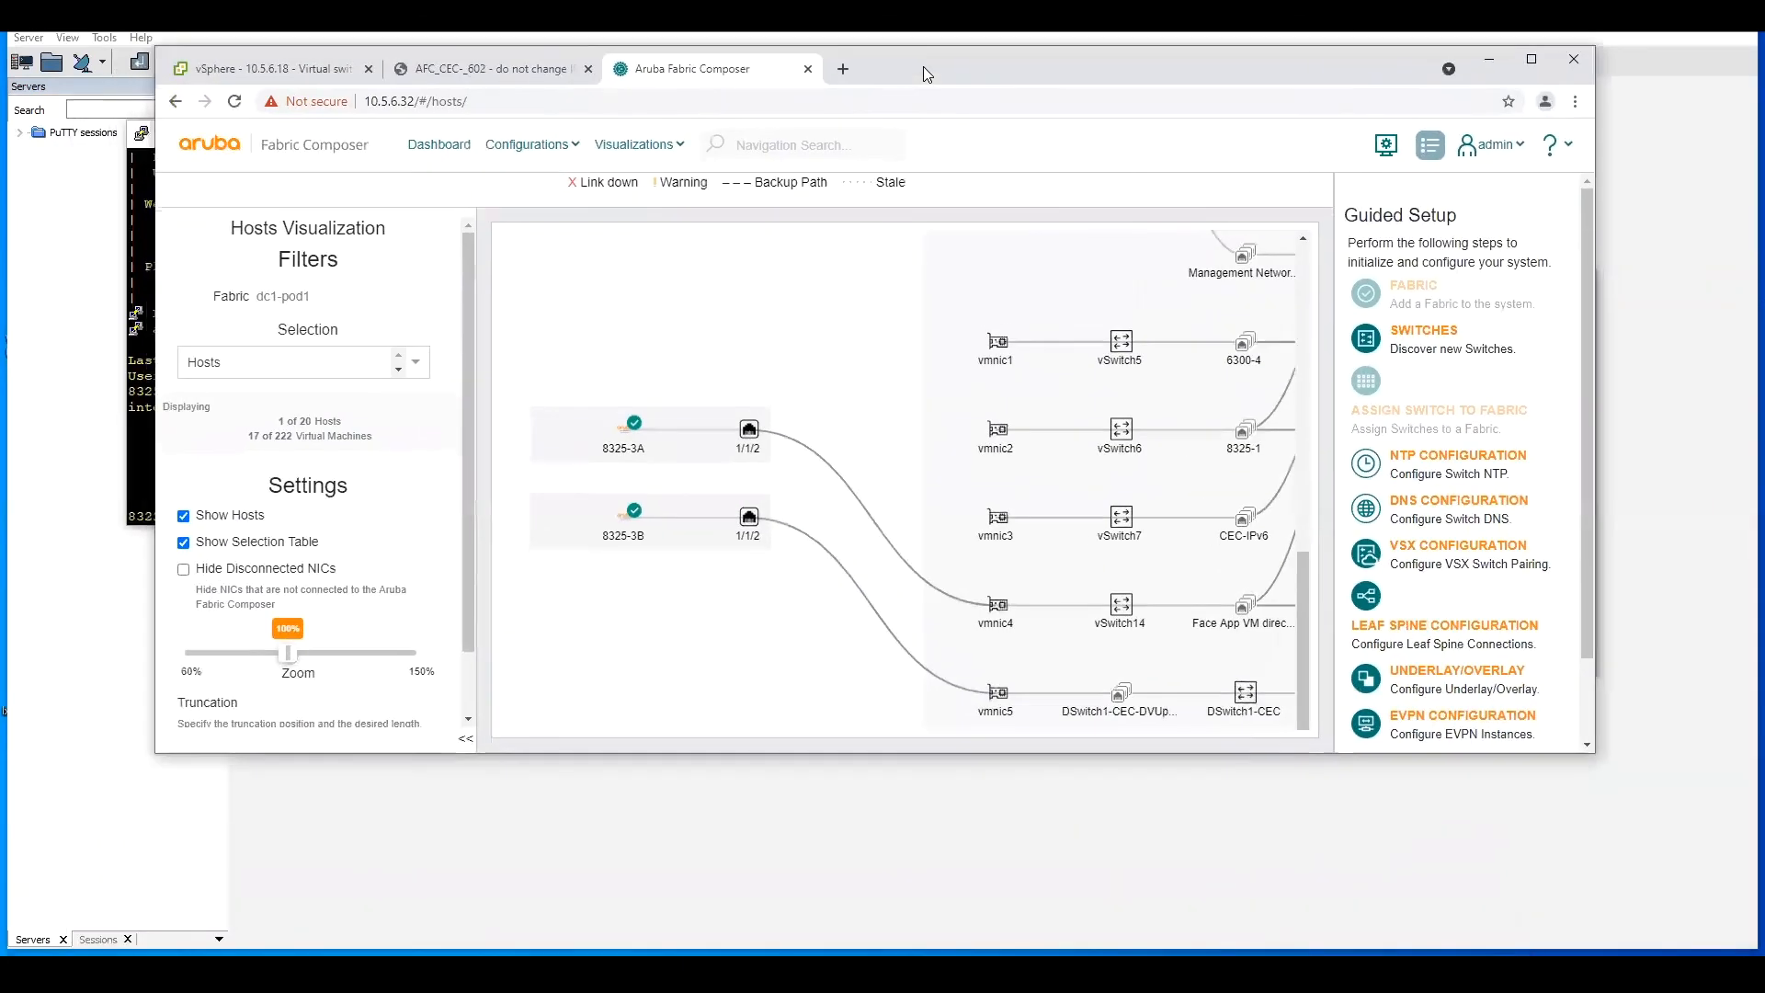
{"action": "left_click", "coordinate": [1530, 60]}
{"action": "mouse_move", "coordinate": [581, 397]}
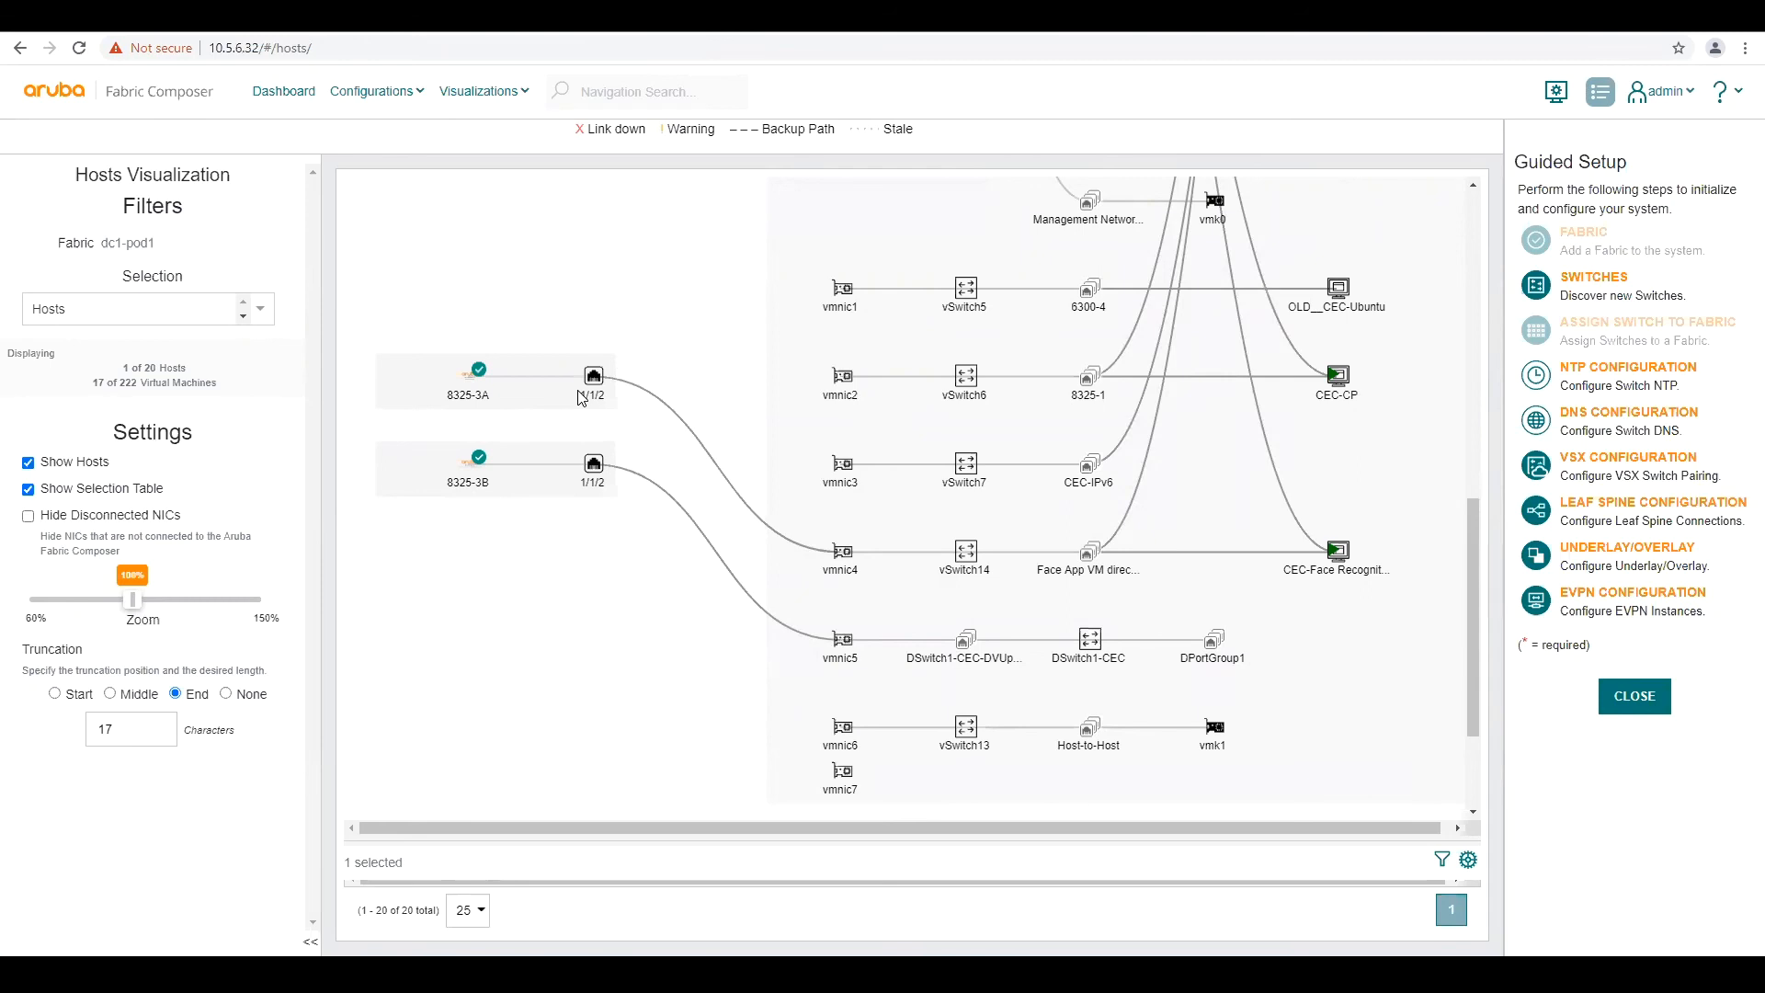
{"action": "mouse_move", "coordinate": [743, 974]}
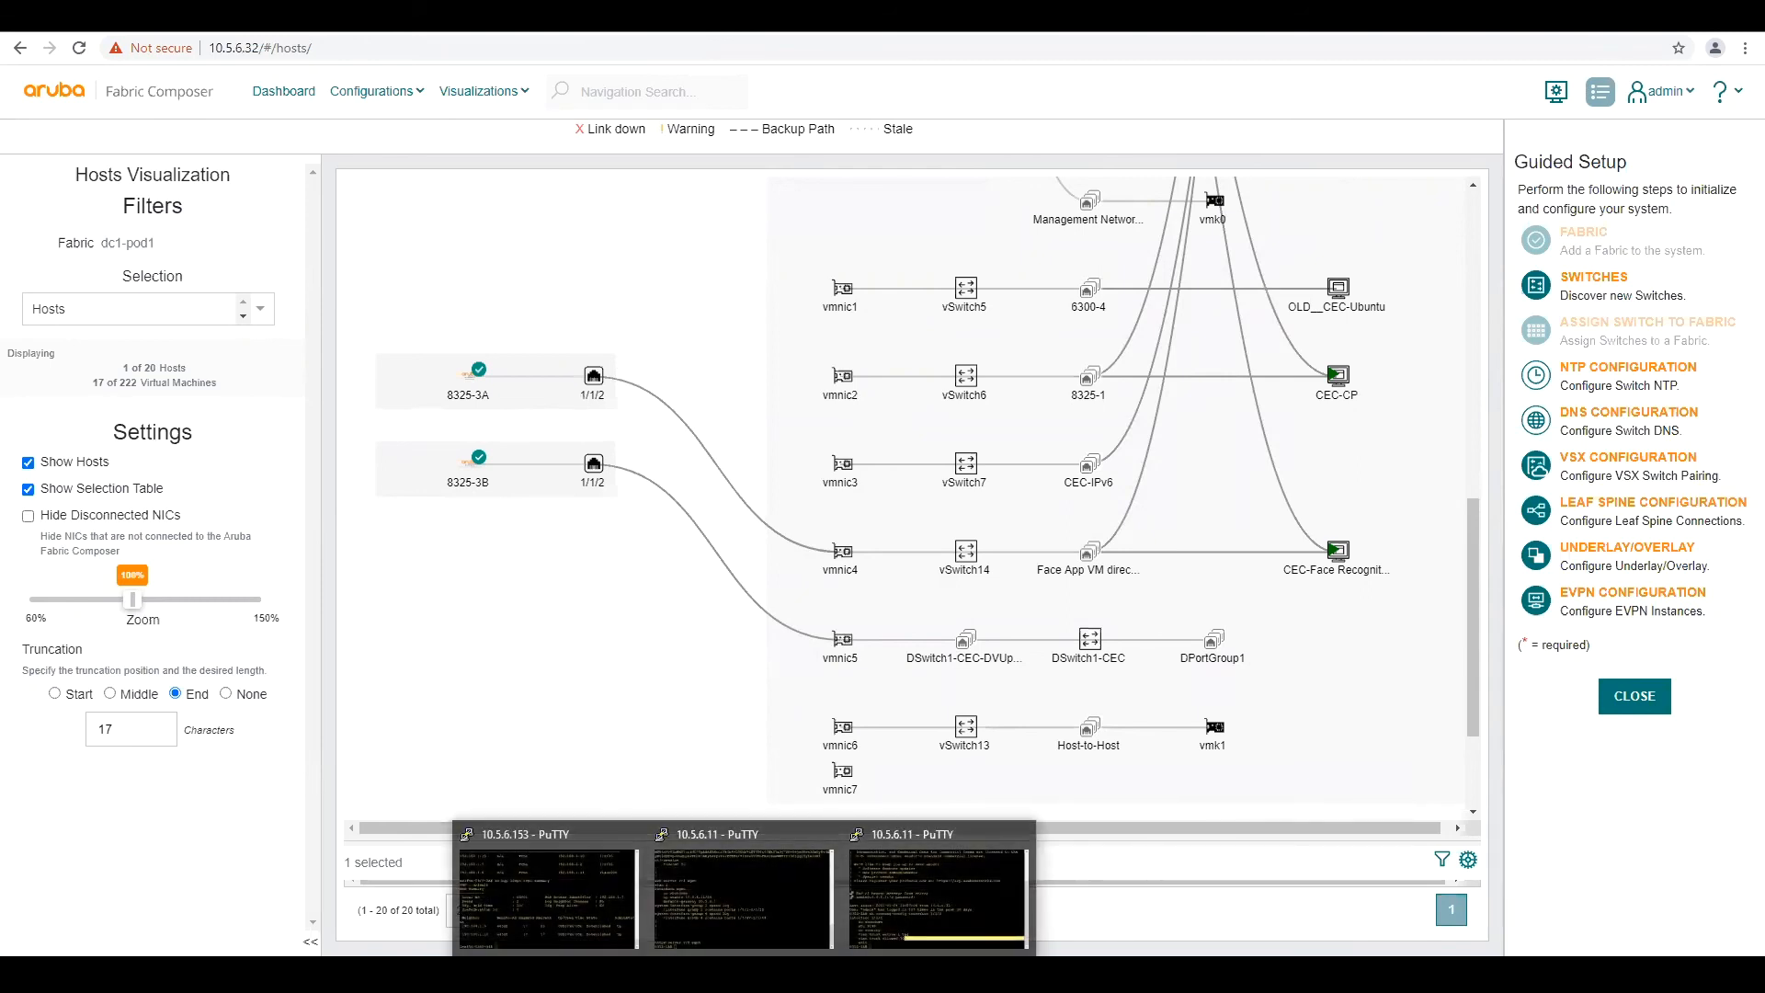